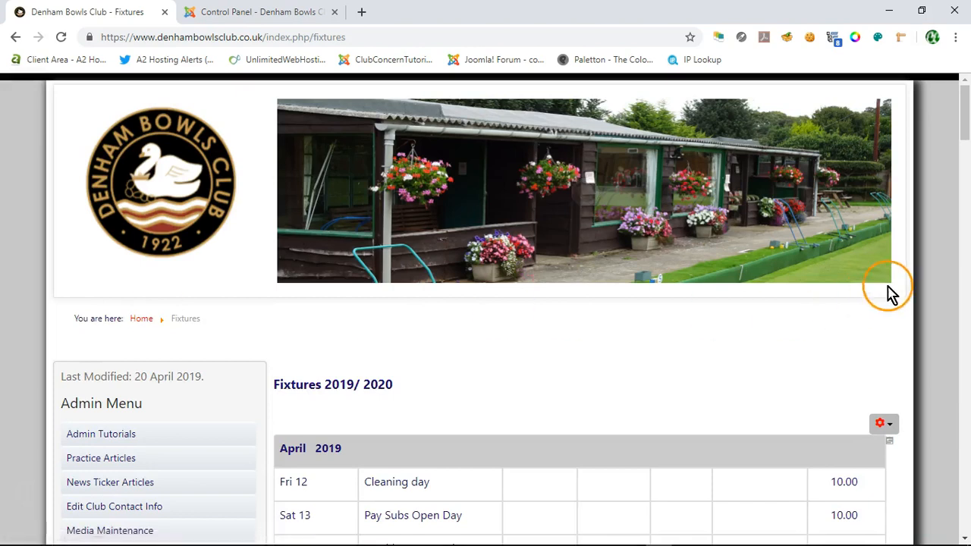
Step: Examine the published fixtures page around the July, August and September 2019 tables, comparing their alignment
drag(966, 106, 967, 355)
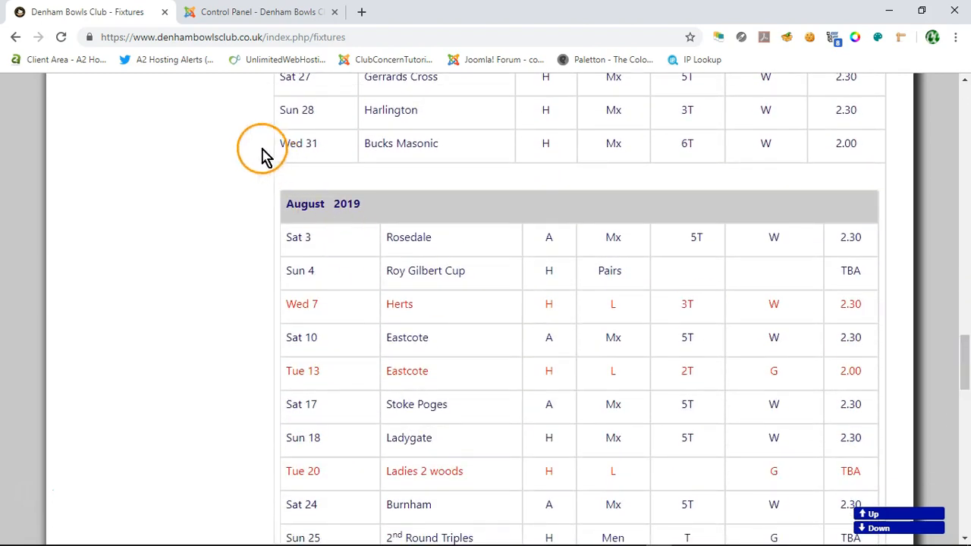
scroll(227, 148, up, 3)
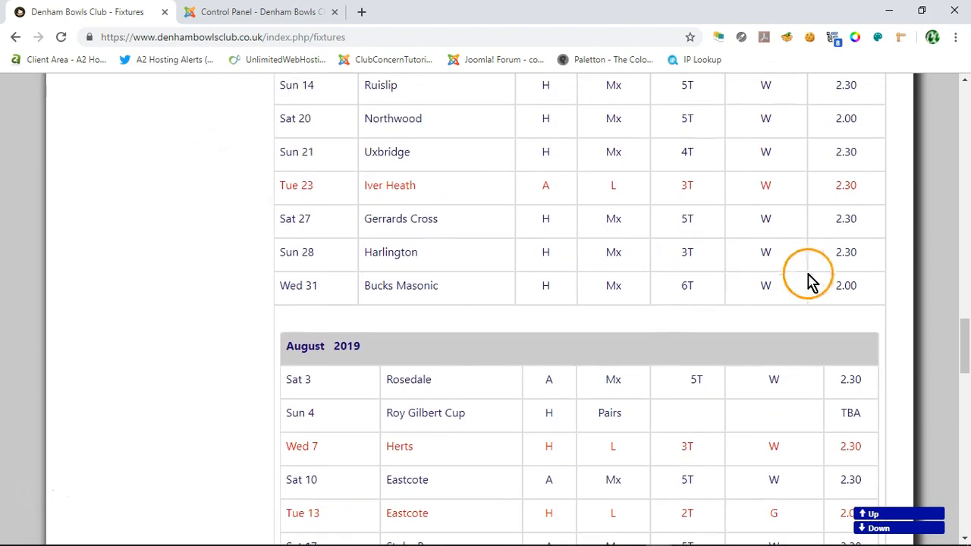
scroll(903, 284, down, 2)
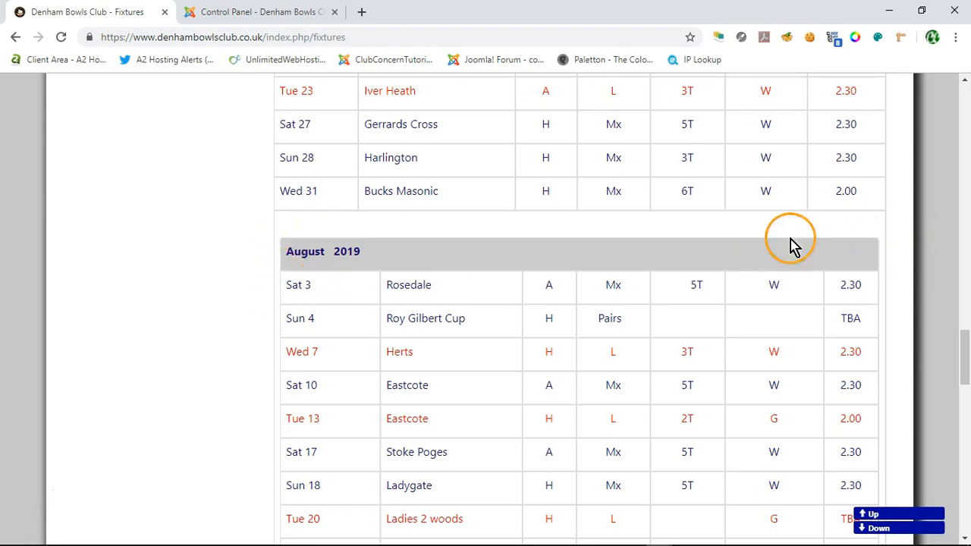
scroll(219, 222, down, 1)
scroll(218, 223, down, 3)
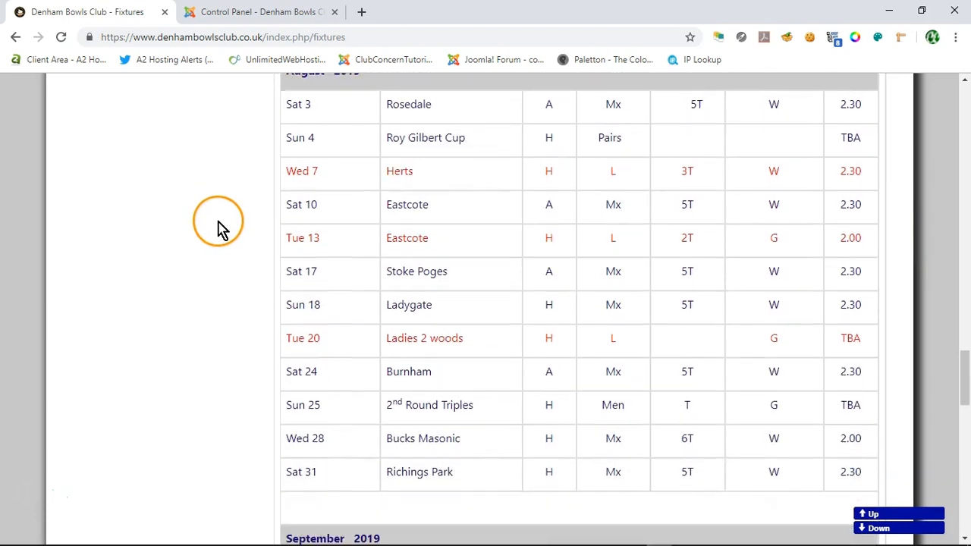
scroll(220, 233, down, 2)
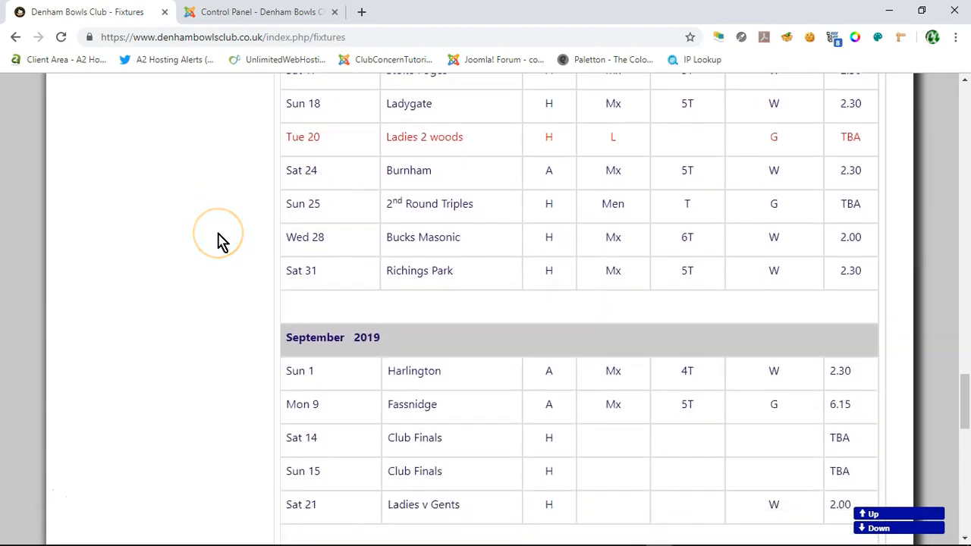
scroll(278, 303, down, 1)
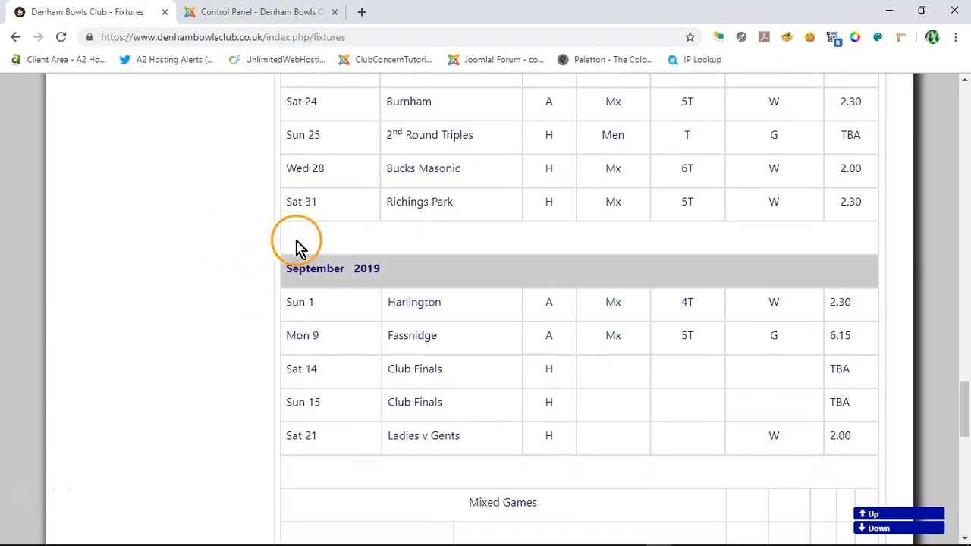
Step: Examine the game-type rows below September 2019 and the Indoor Fixtures 2019 and 2020 tables
scroll(338, 378, down, 2)
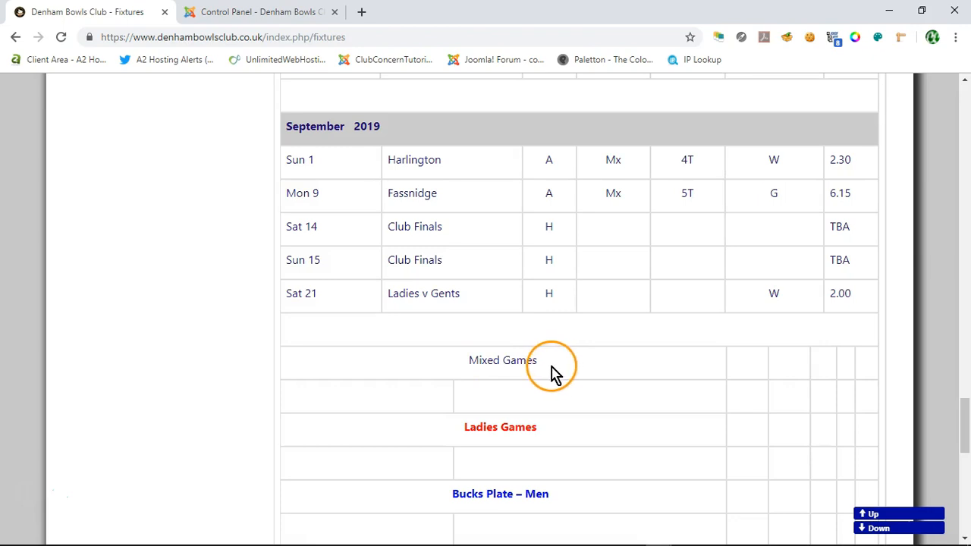
scroll(208, 307, down, 1)
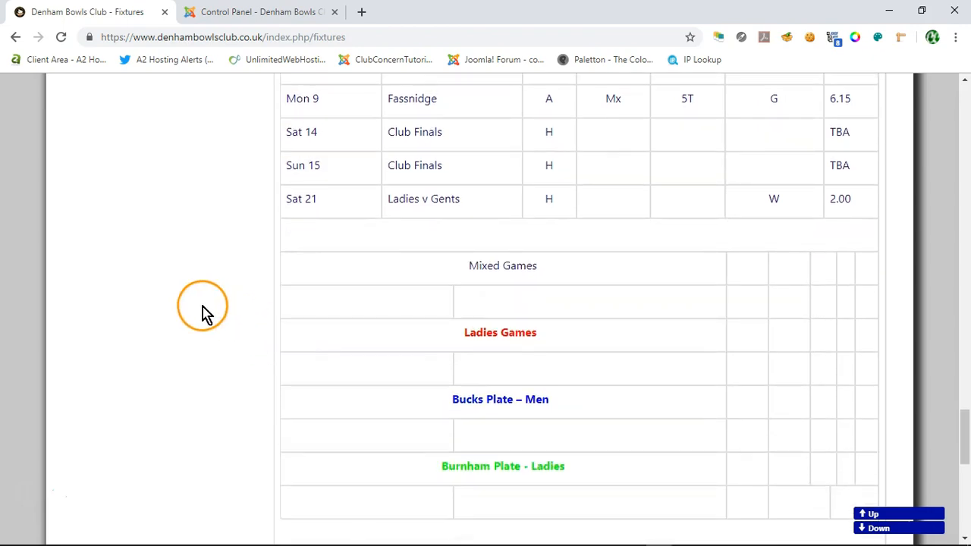
scroll(533, 321, down, 1)
scroll(483, 424, down, 1)
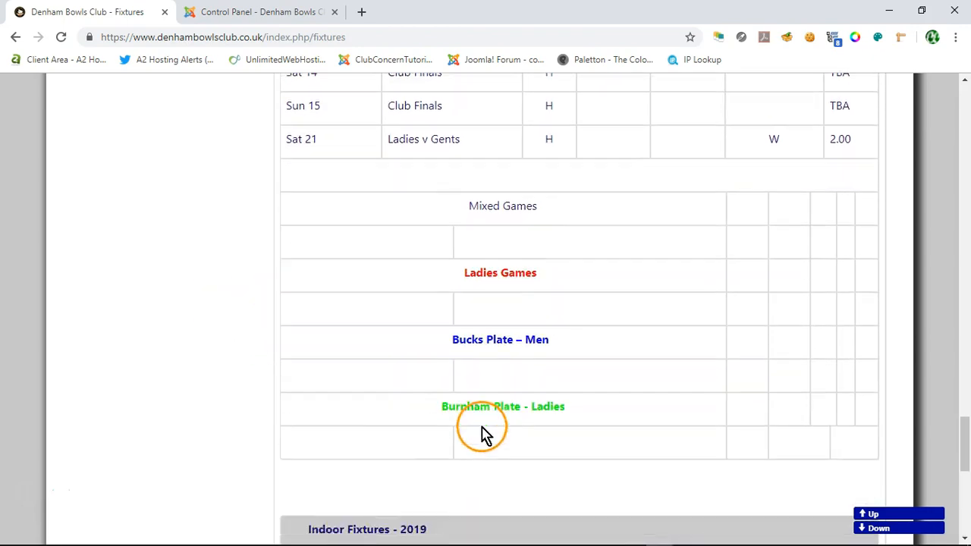
scroll(307, 349, down, 1)
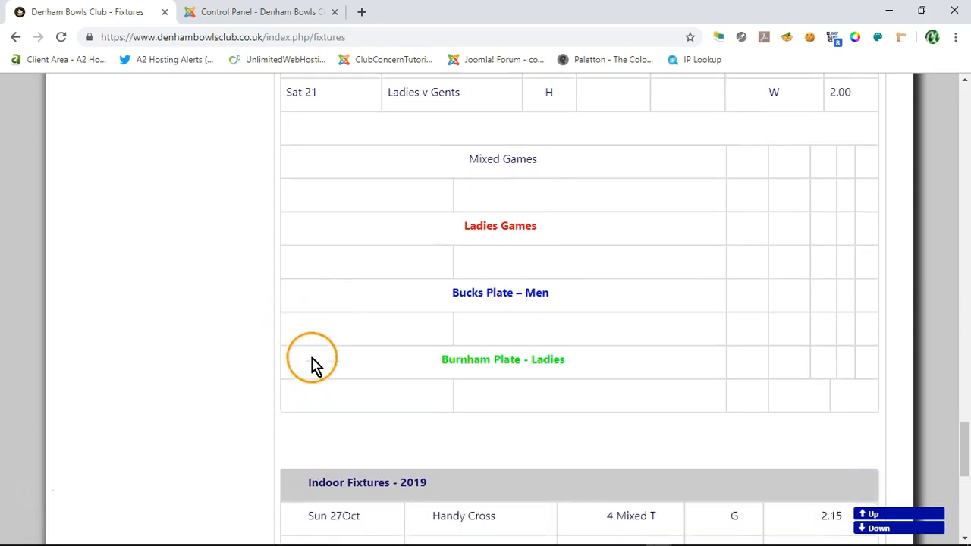
scroll(309, 360, down, 2)
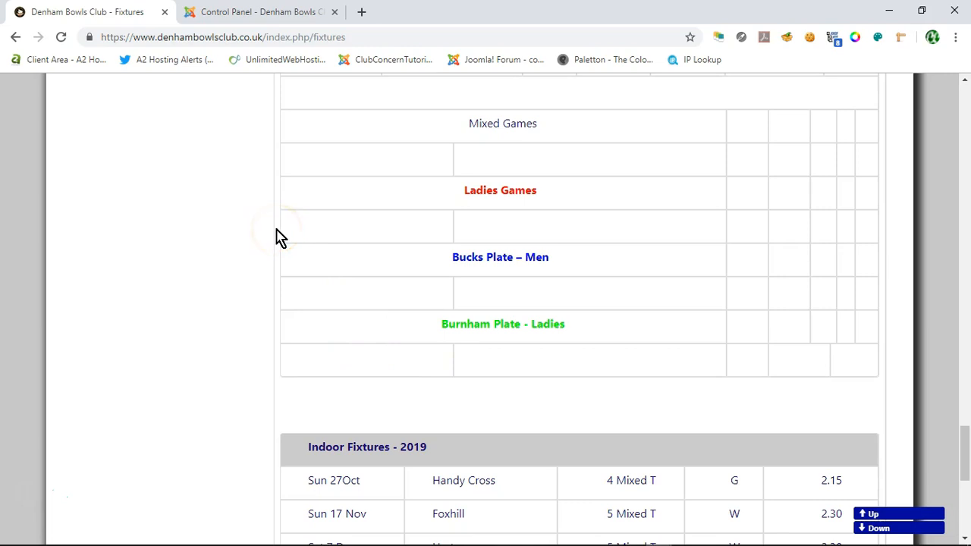
scroll(255, 273, down, 5)
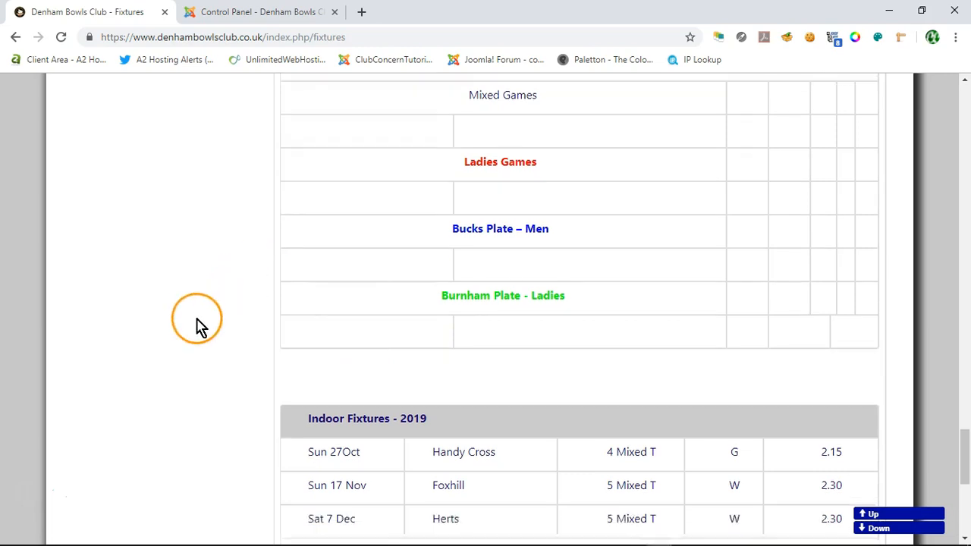
scroll(396, 364, down, 3)
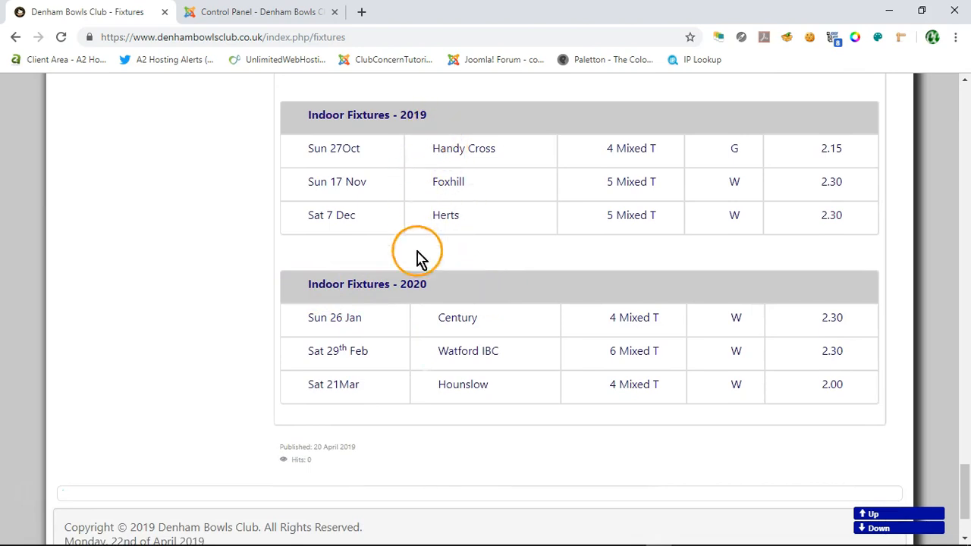
scroll(436, 288, down, 1)
scroll(443, 308, up, 1)
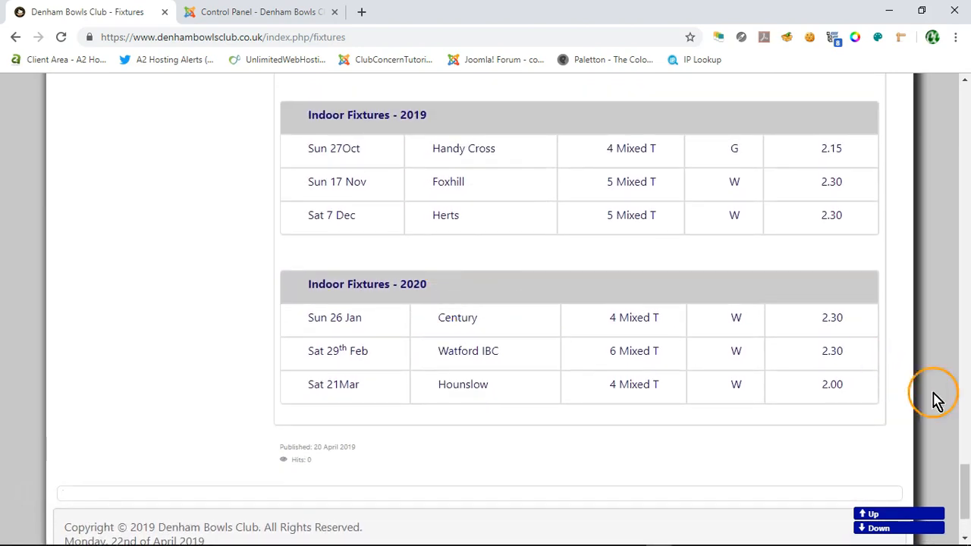
Step: Open the Fixtures article for editing and place the cursor in the August 2019 header row
drag(965, 478, 967, 133)
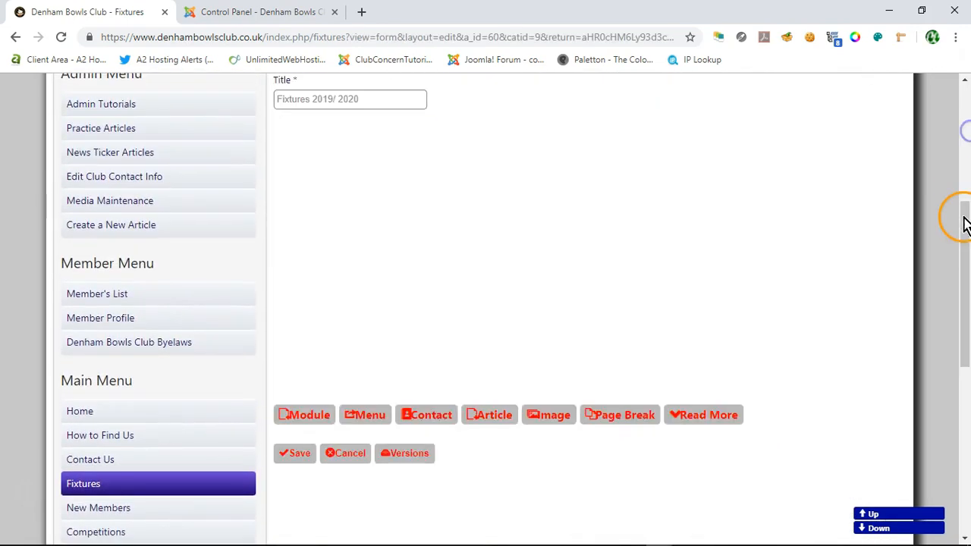
drag(964, 219, 962, 234)
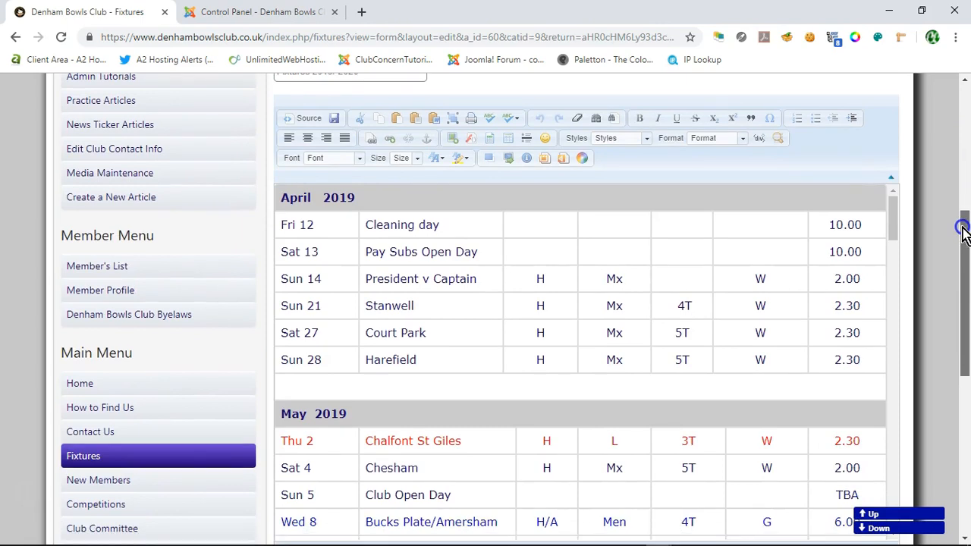
mouse_move(962, 234)
mouse_down()
mouse_move(964, 241)
mouse_move(962, 233)
mouse_up()
drag(893, 192, 930, 370)
click(613, 344)
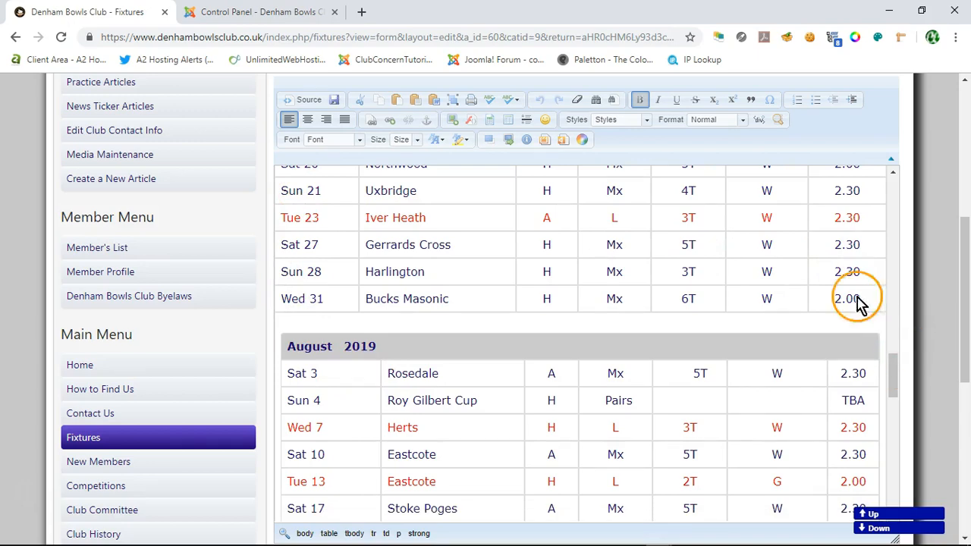
Step: Show the article's HTML source and locate the nested table tag and heading for August 2019
click(303, 100)
drag(895, 157, 910, 354)
scroll(631, 306, down, 2)
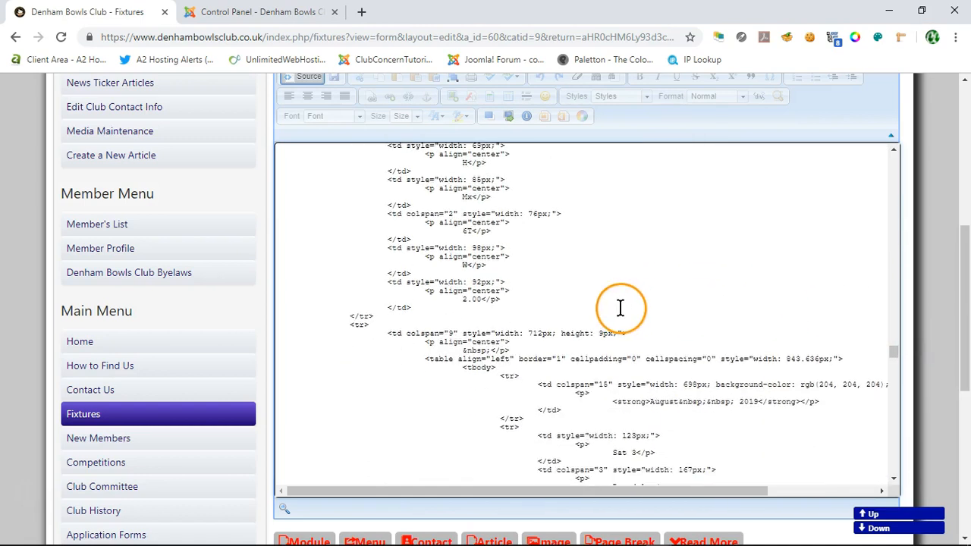
scroll(599, 295, up, 2)
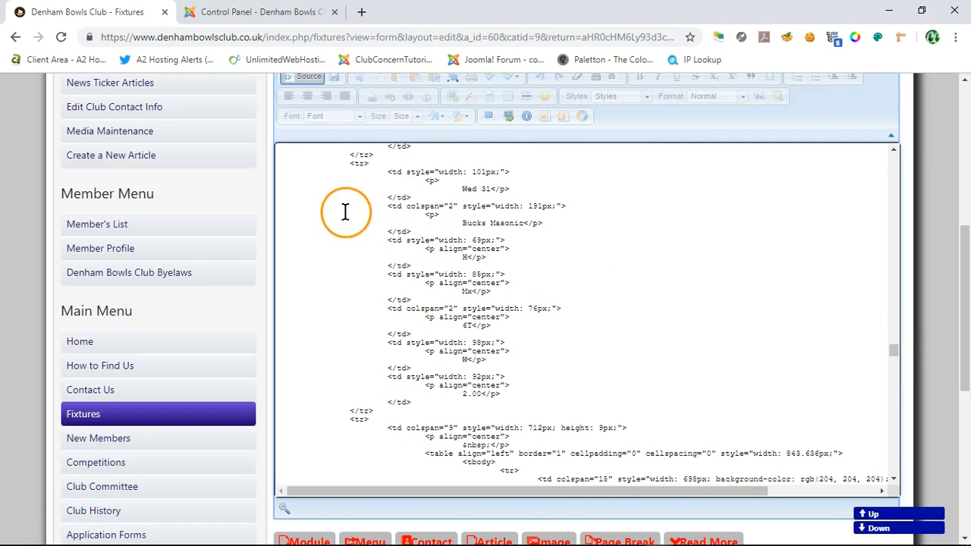
scroll(321, 250, down, 4)
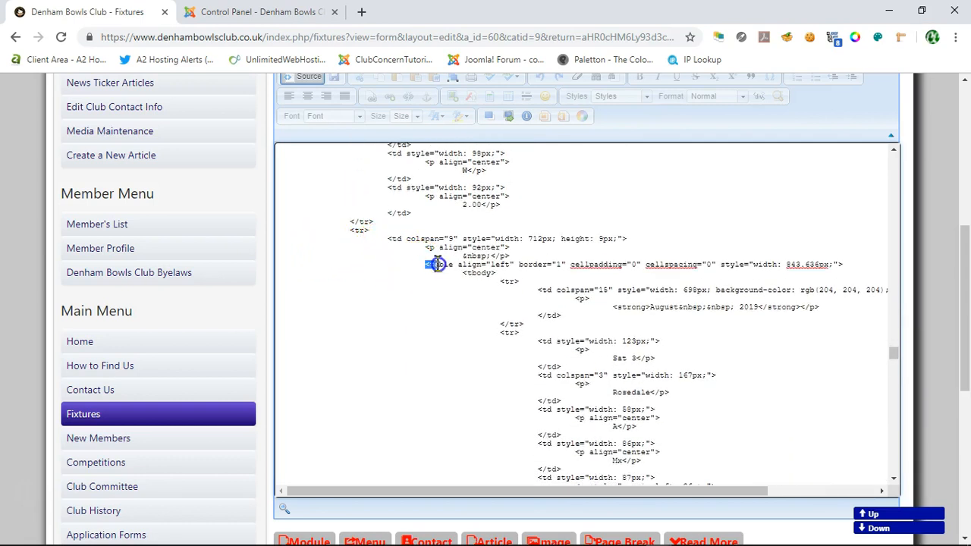
drag(487, 263, 528, 263)
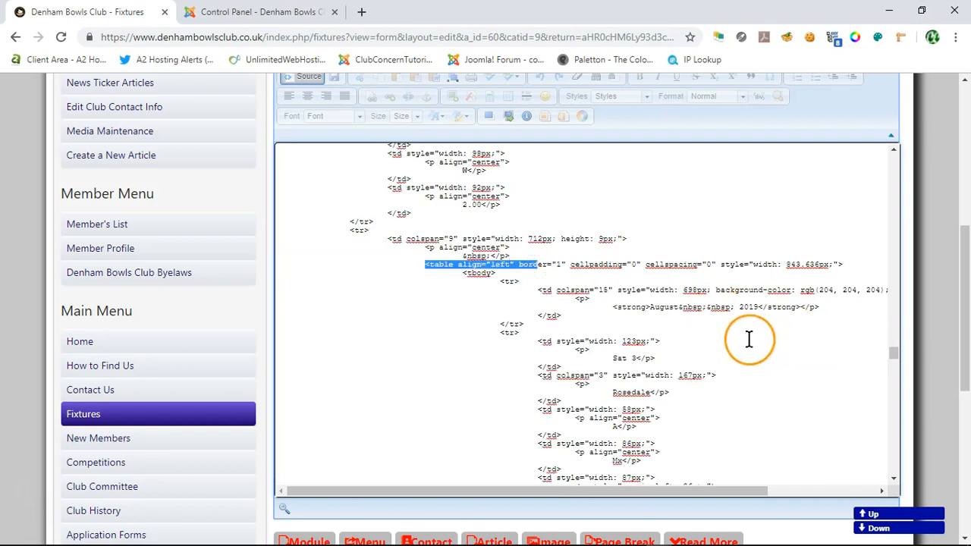
drag(651, 306, 672, 306)
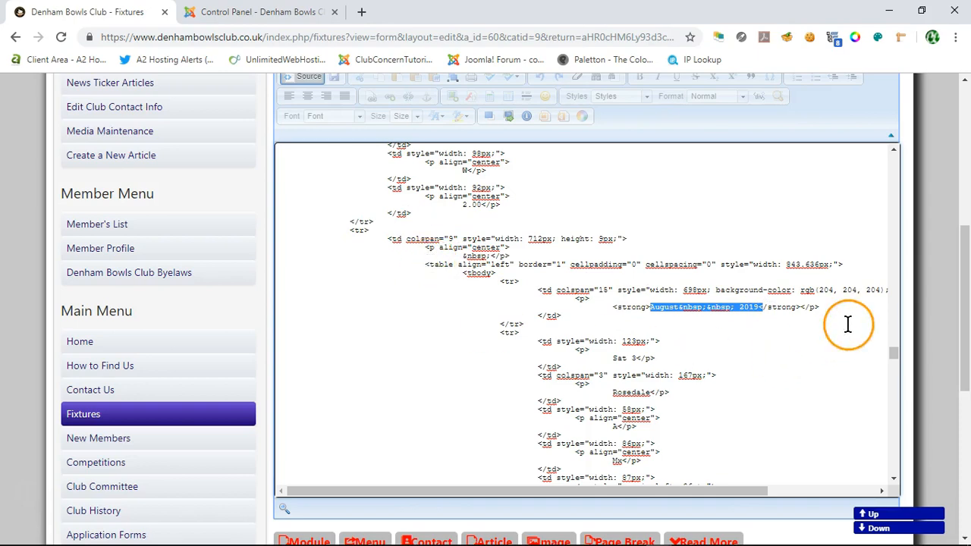
Step: Inspect the closing table tags at the end of the source and the code around the indoor fixtures tables
drag(891, 355, 901, 468)
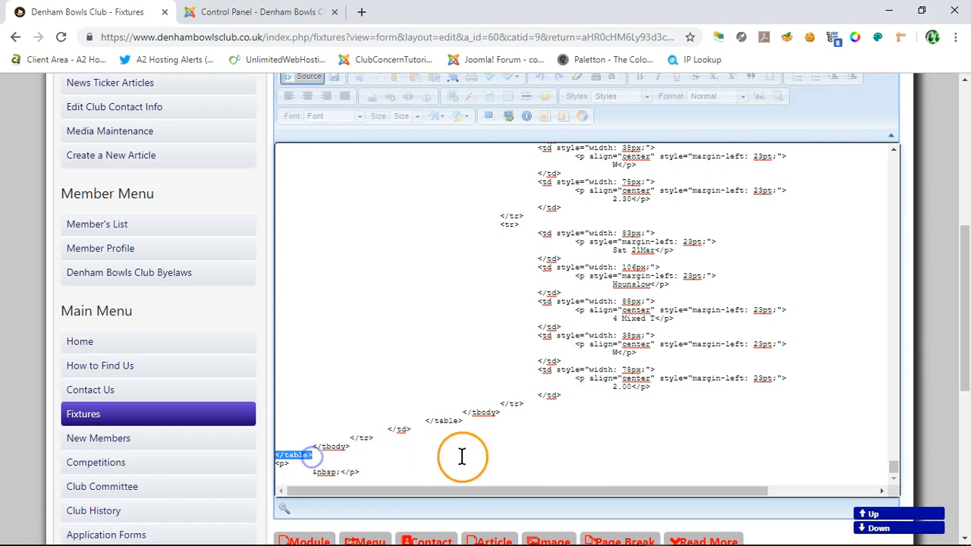
scroll(530, 450, up, 10)
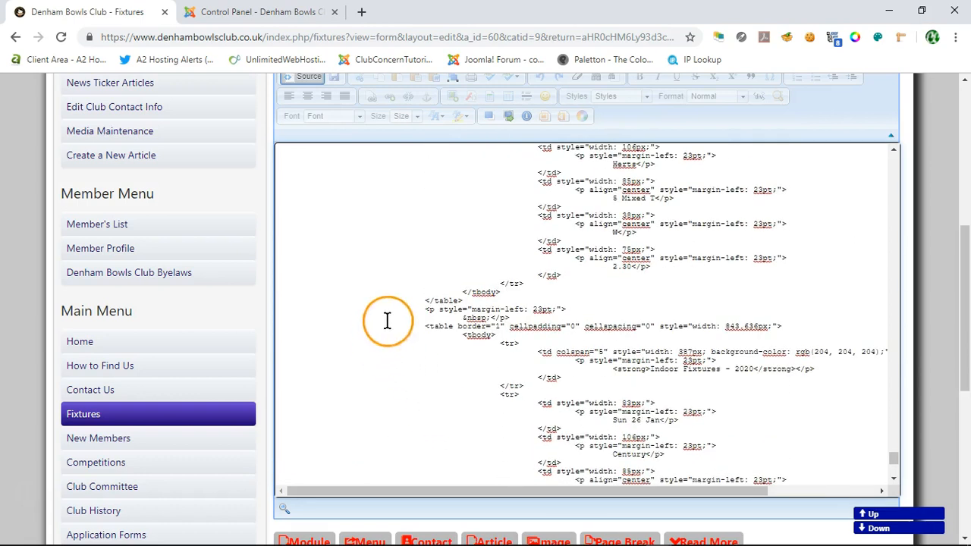
scroll(369, 213, up, 2)
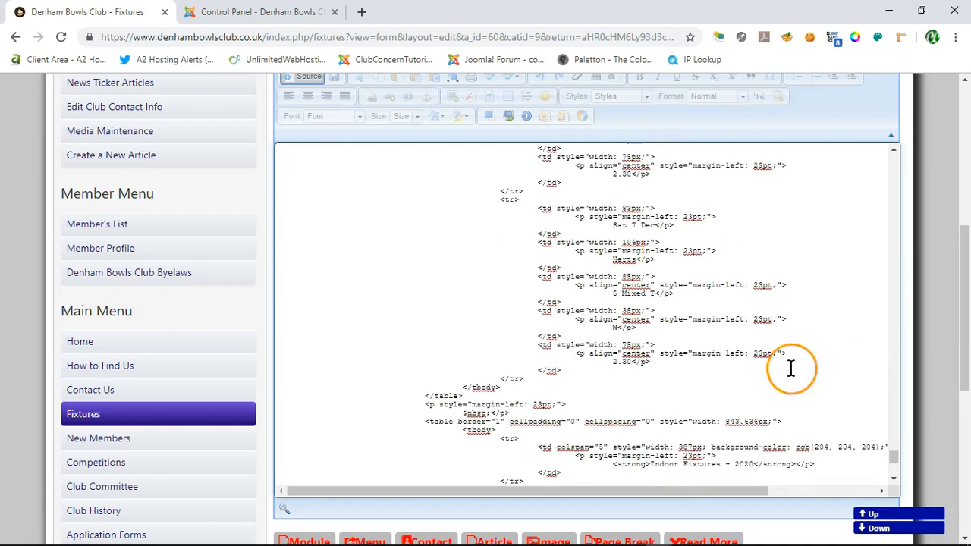
scroll(265, 166, up, 1)
Step: Return the article to the visual editor and cancel editing without saving
click(303, 147)
scroll(934, 220, down, 1)
scroll(934, 222, up, 3)
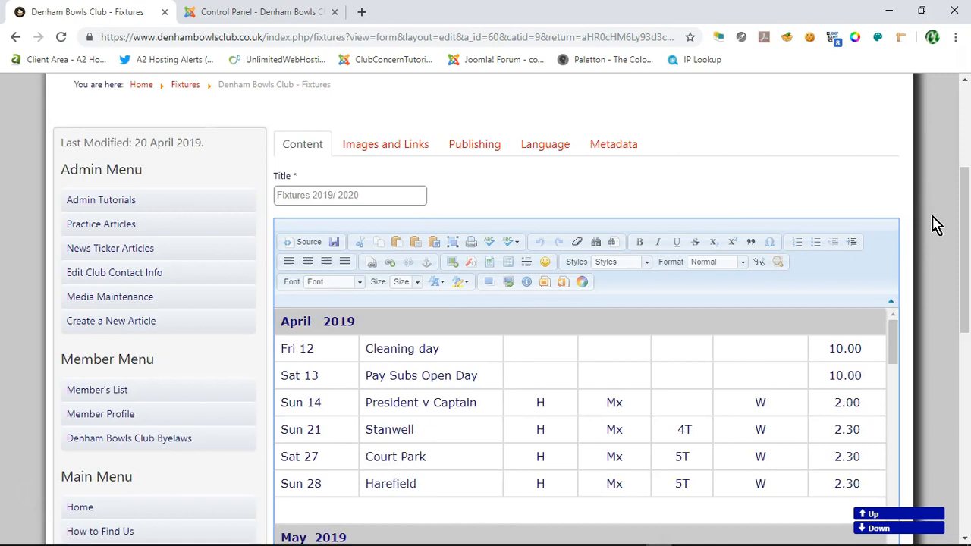
scroll(934, 225, up, 1)
drag(962, 191, 957, 309)
click(350, 431)
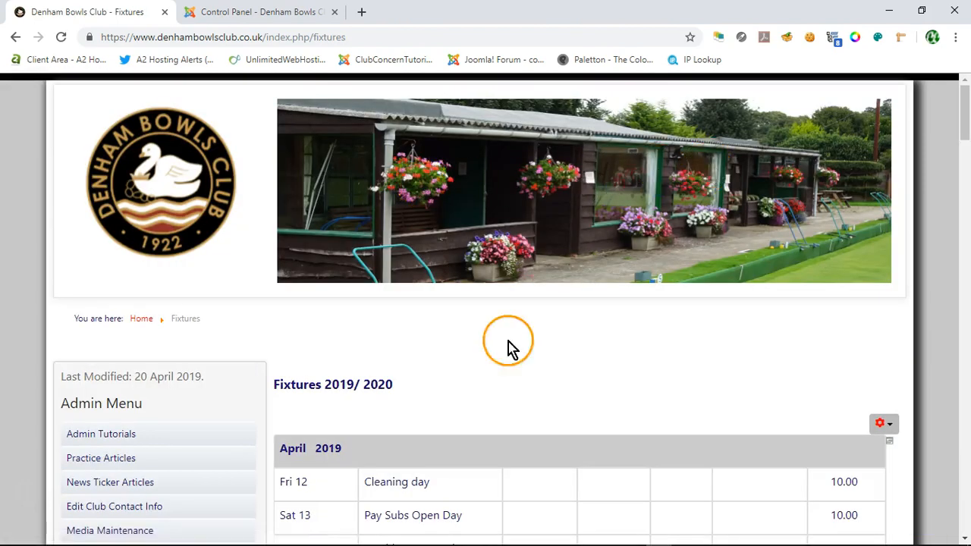
Step: Switch to the Word document Fixtures 2019-20.docx and widen its window on both sides
mouse_move(423, 543)
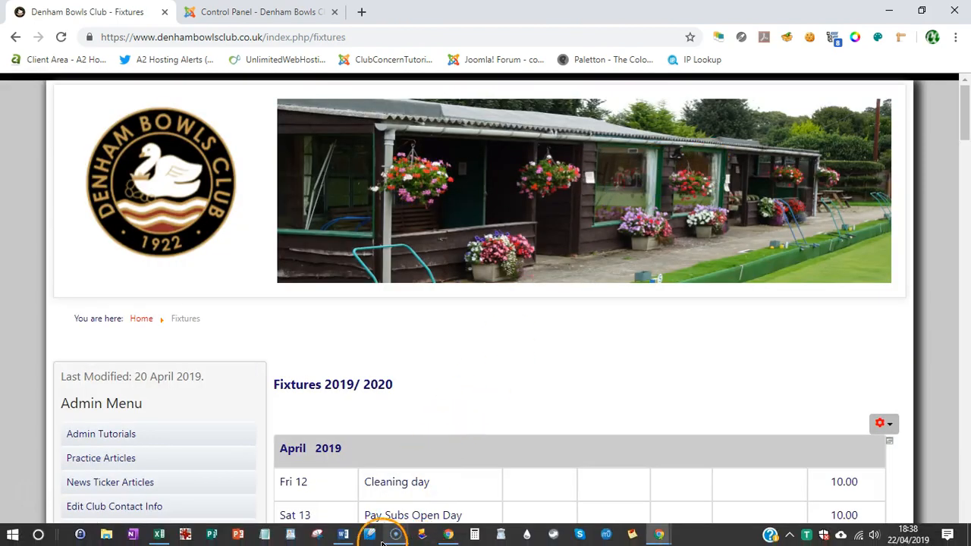
mouse_move(343, 537)
click(341, 494)
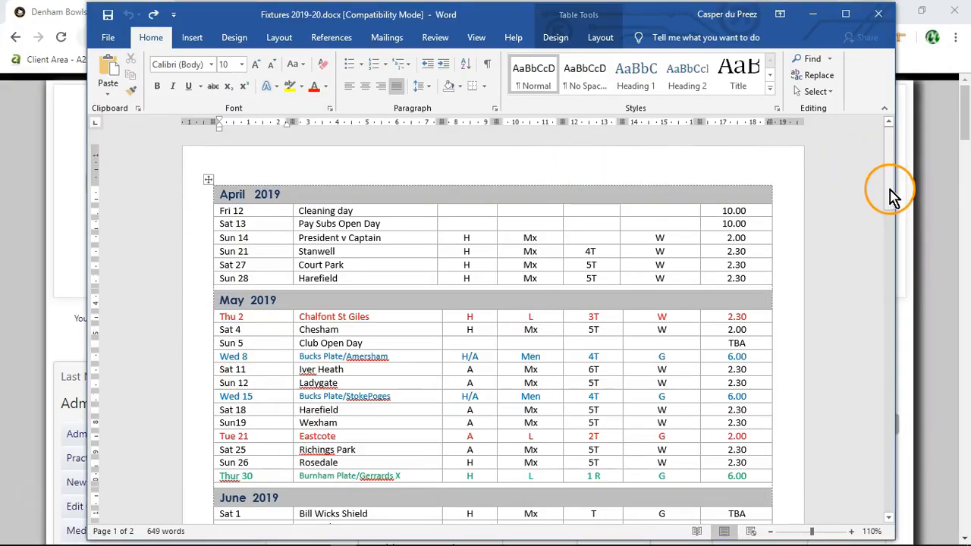
drag(895, 186, 926, 186)
drag(87, 189, 47, 189)
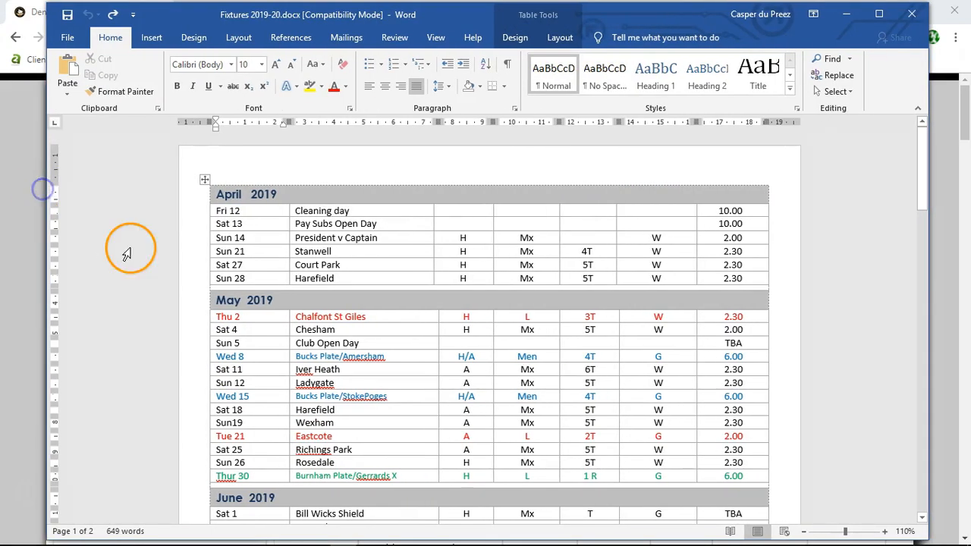
Step: Review the Word document's fixture tables from April 2019 through the coloured game-type rows to Indoor Fixtures 2020
scroll(179, 273, down, 5)
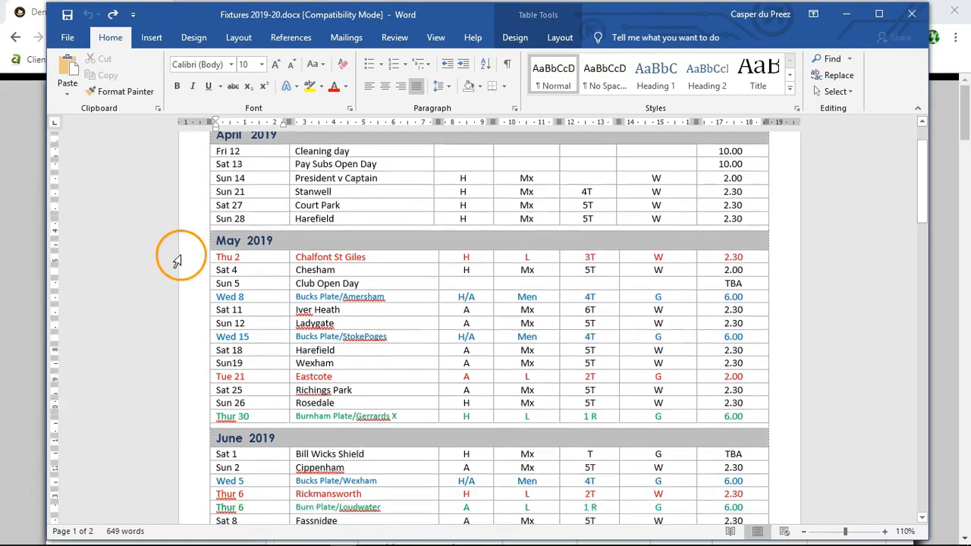
scroll(186, 318, down, 10)
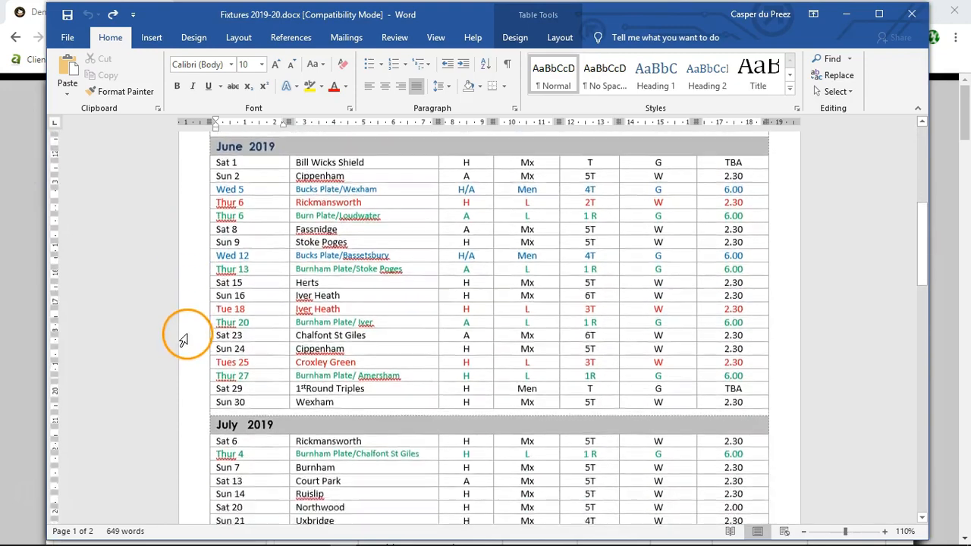
scroll(180, 359, down, 6)
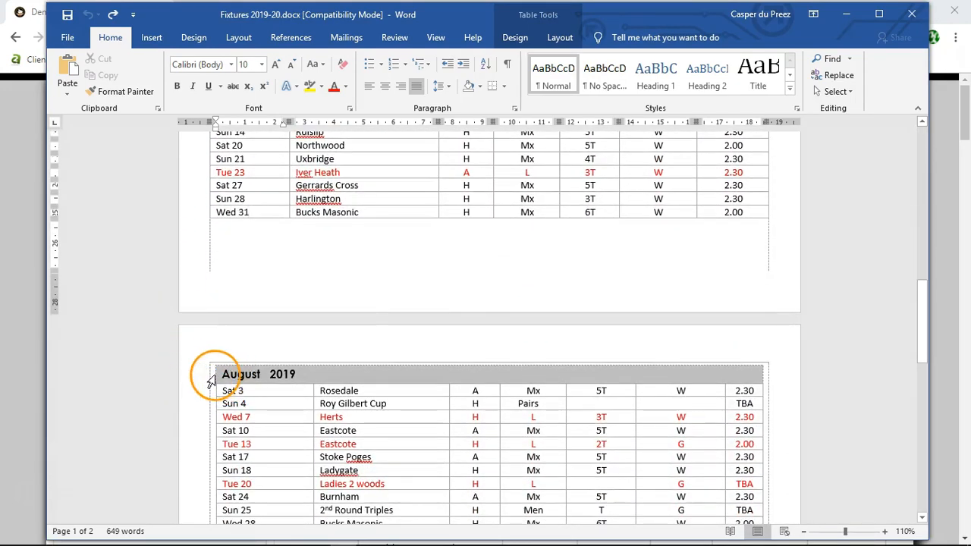
scroll(220, 393, down, 4)
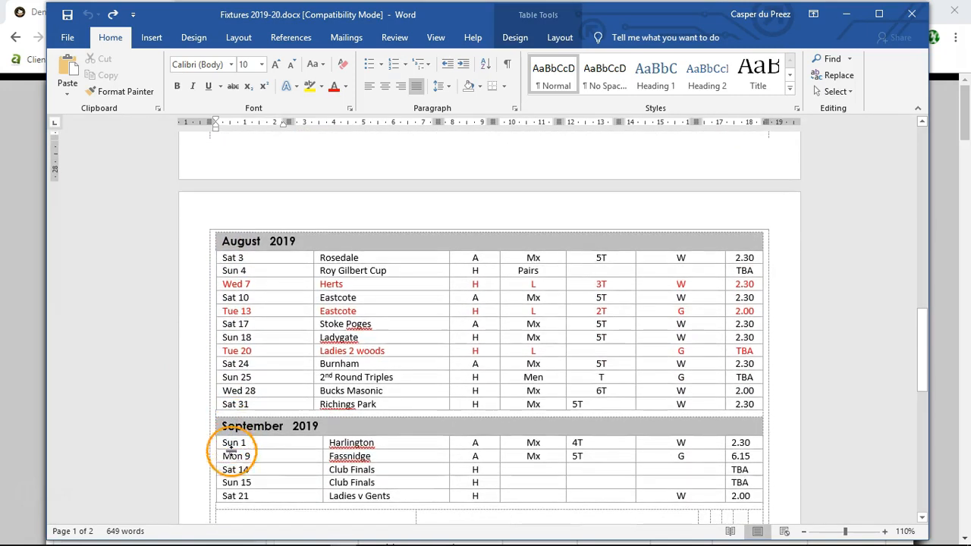
scroll(299, 470, down, 4)
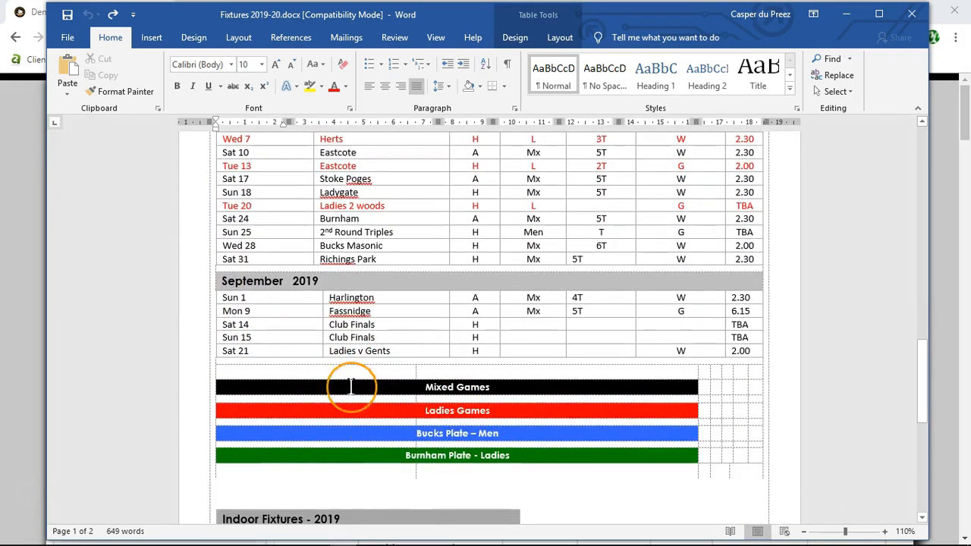
scroll(418, 379, down, 5)
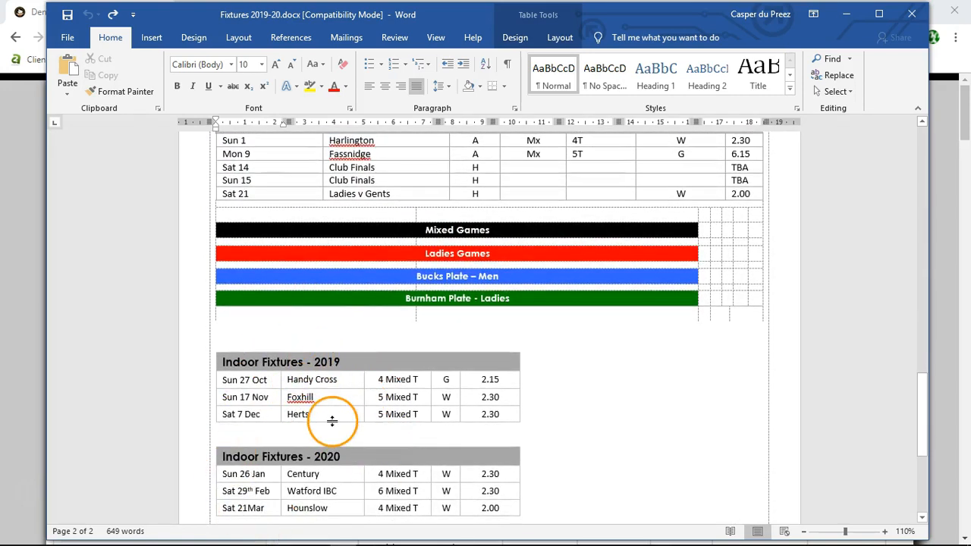
Step: Select the nested table that starts at August 2019 and check which rows down to the coloured game-type rows it covers
scroll(332, 421, up, 10)
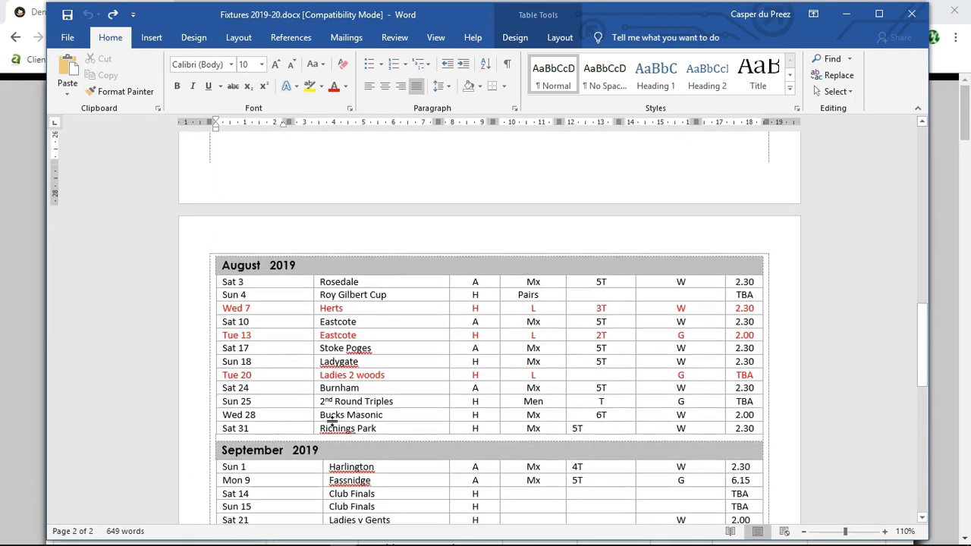
scroll(179, 212, up, 1)
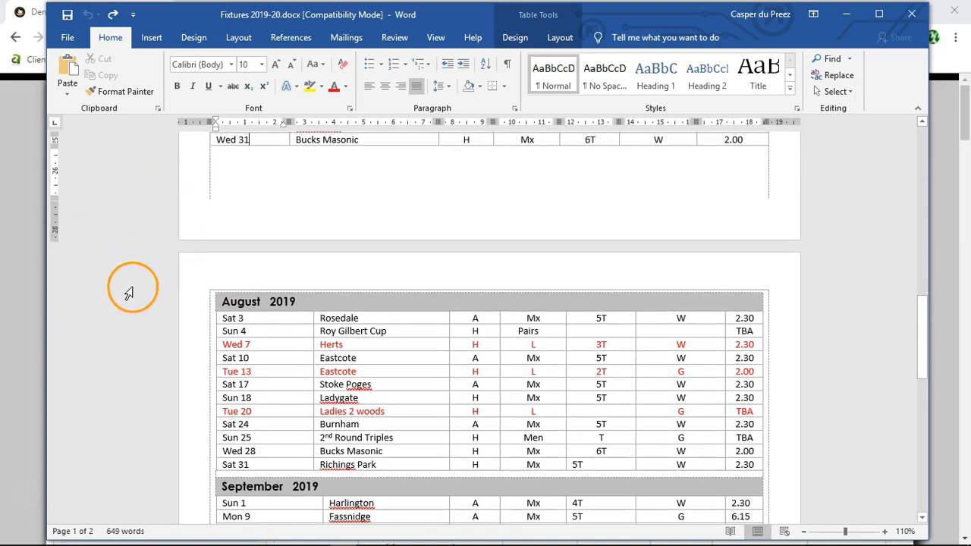
click(248, 302)
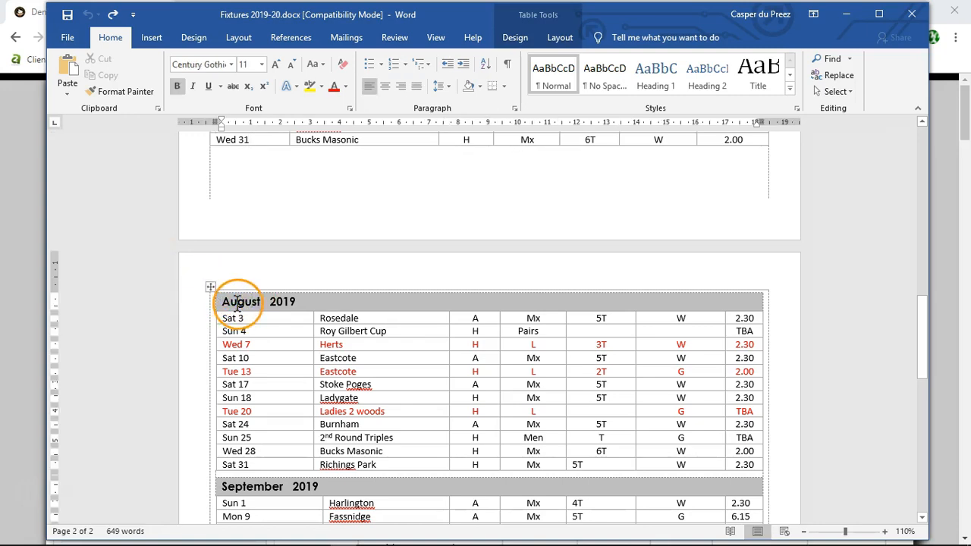
click(210, 287)
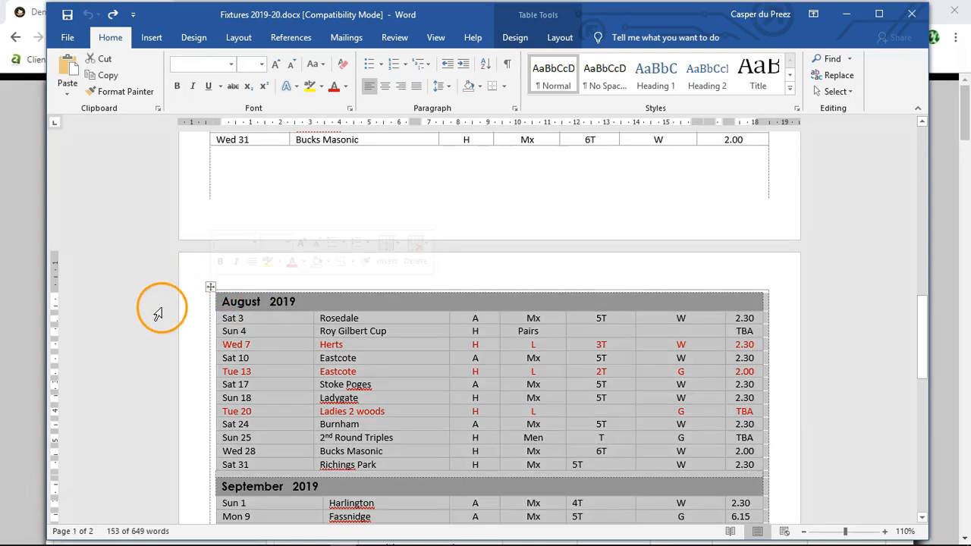
scroll(157, 313, down, 5)
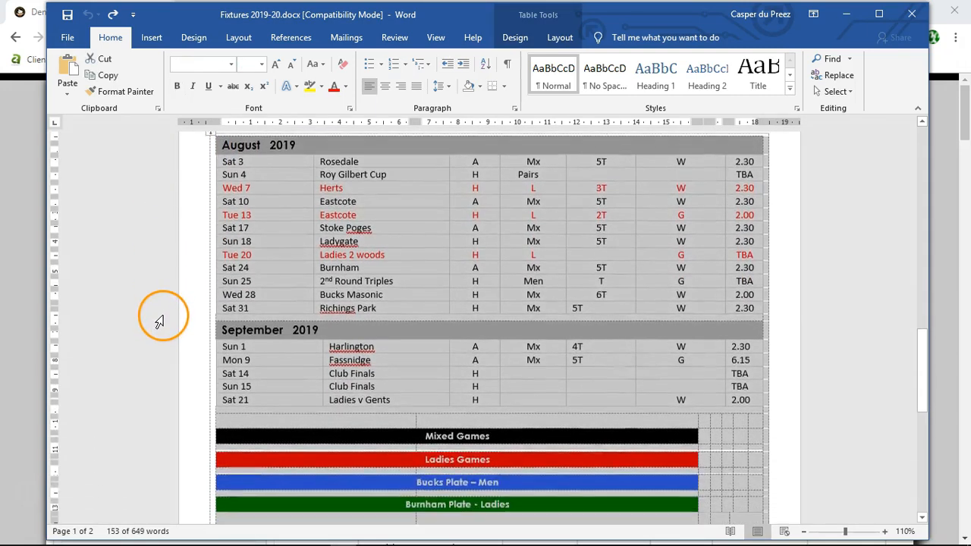
scroll(160, 324, down, 3)
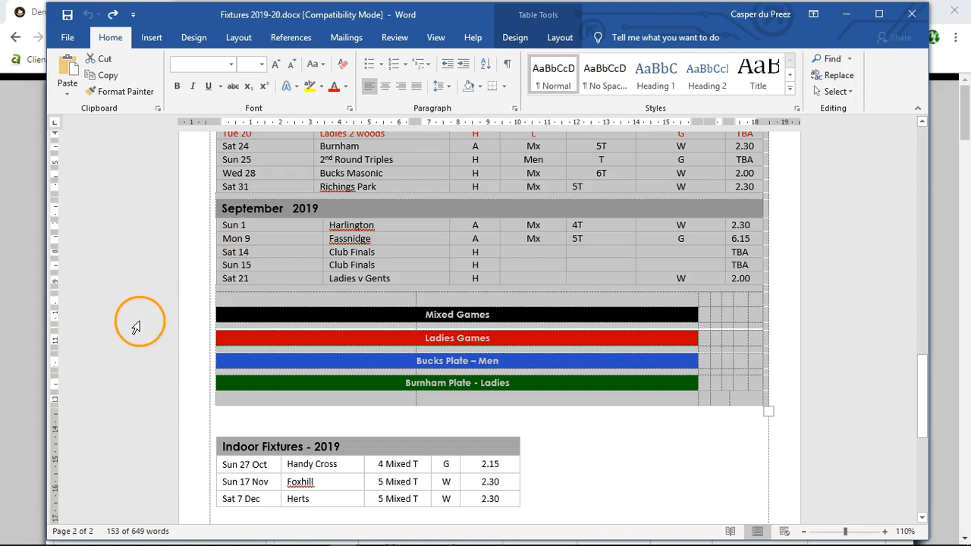
scroll(137, 326, up, 5)
scroll(140, 331, down, 5)
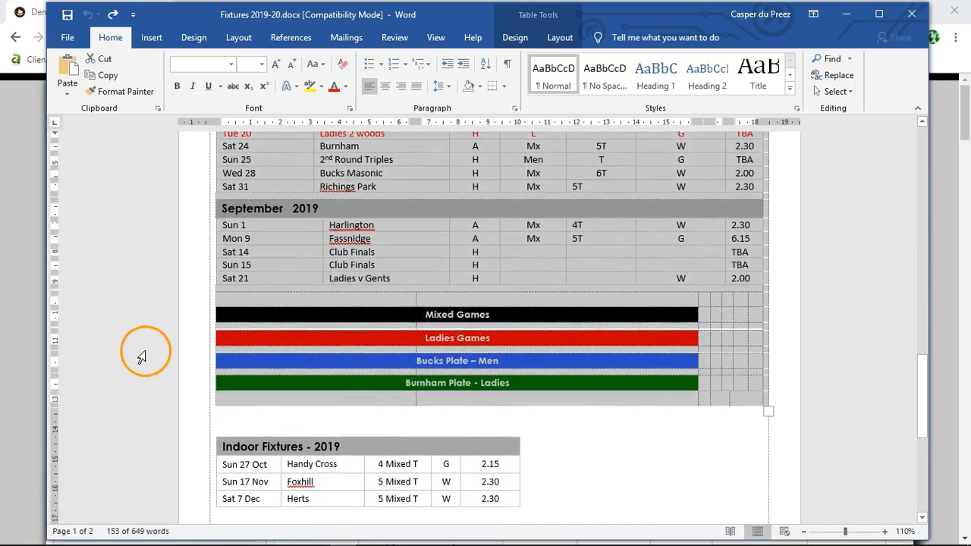
scroll(144, 356, down, 3)
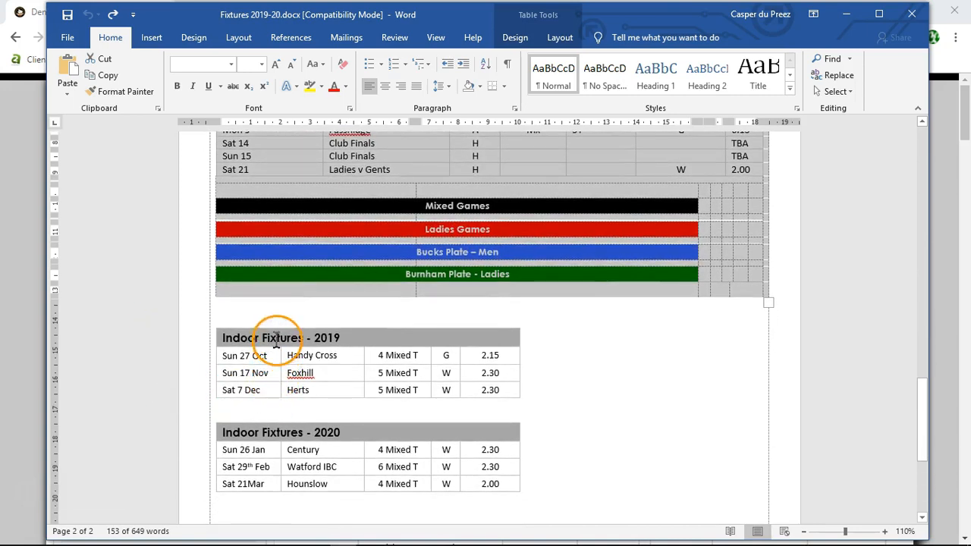
Step: Select the Indoor Fixtures 2019 table and then the Indoor Fixtures 2020 table to check how far each extends
click(276, 339)
click(209, 321)
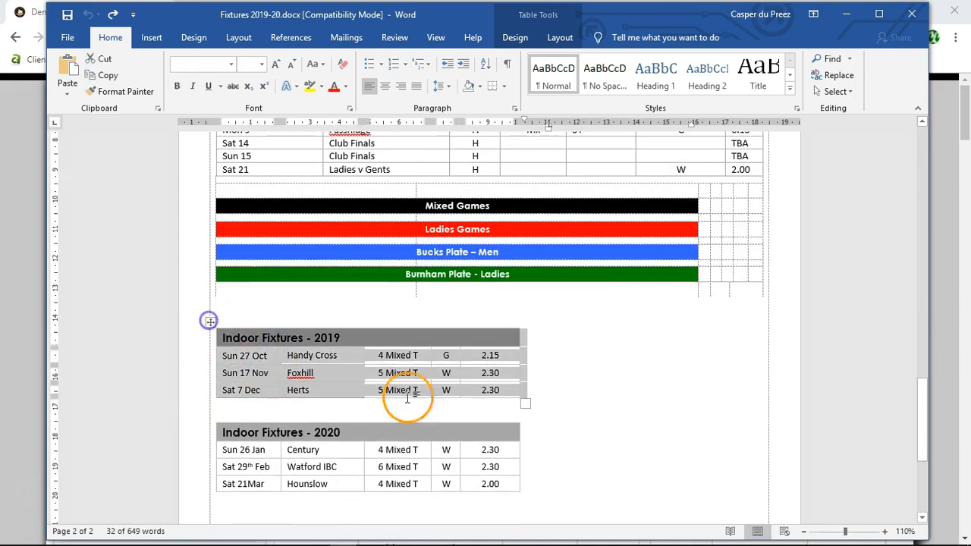
click(234, 432)
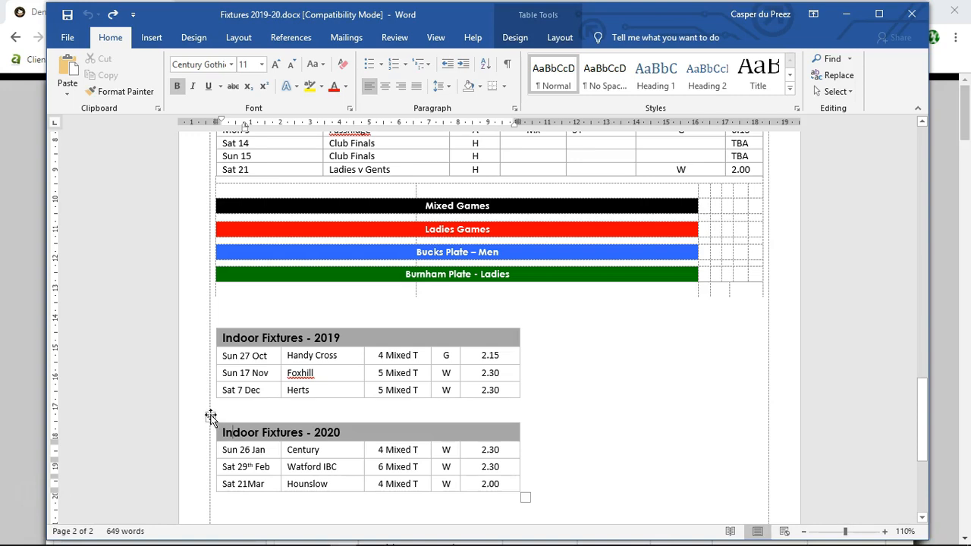
click(211, 417)
scroll(650, 449, down, 4)
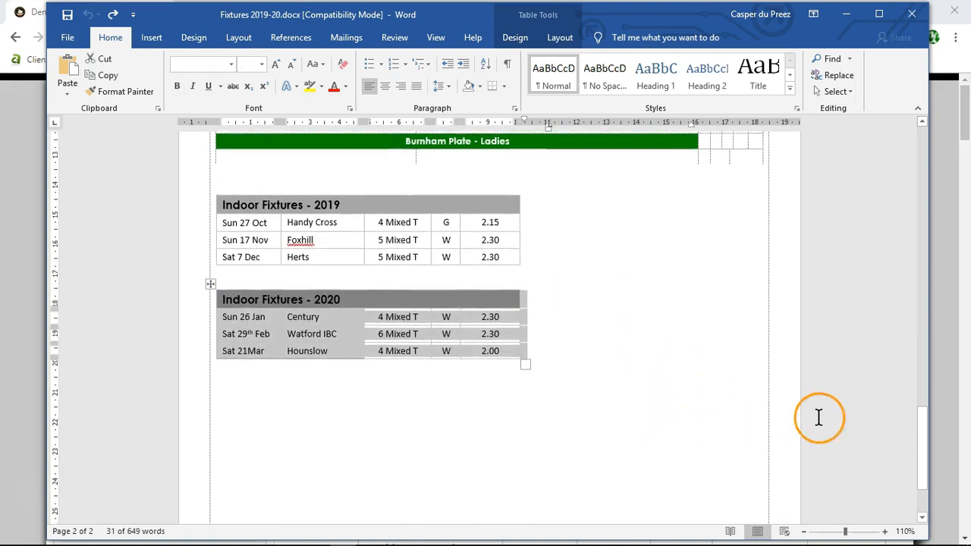
scroll(827, 420, down, 2)
scroll(834, 419, up, 4)
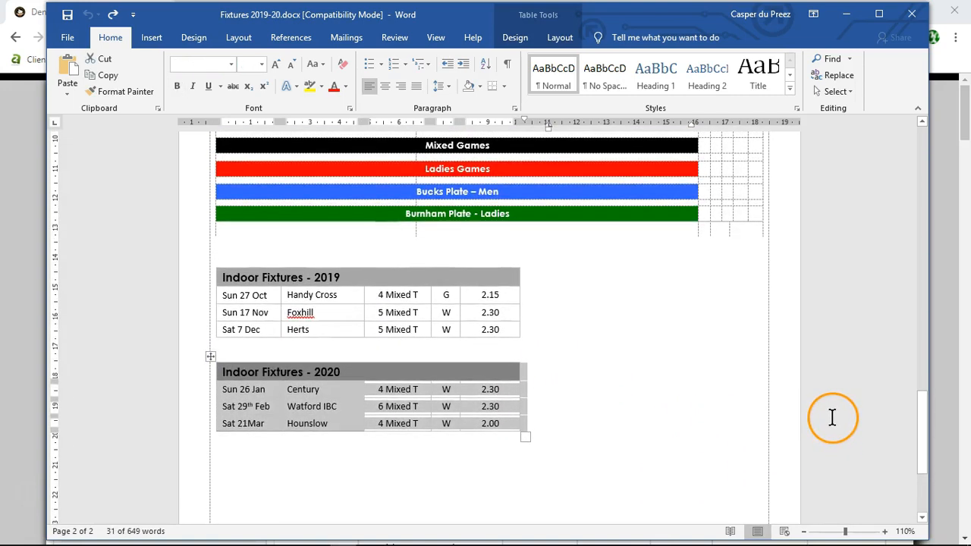
Step: Select the outer table from its April 2019 heading and check how far the selection reaches to the document's end
drag(927, 430, 911, 148)
click(241, 194)
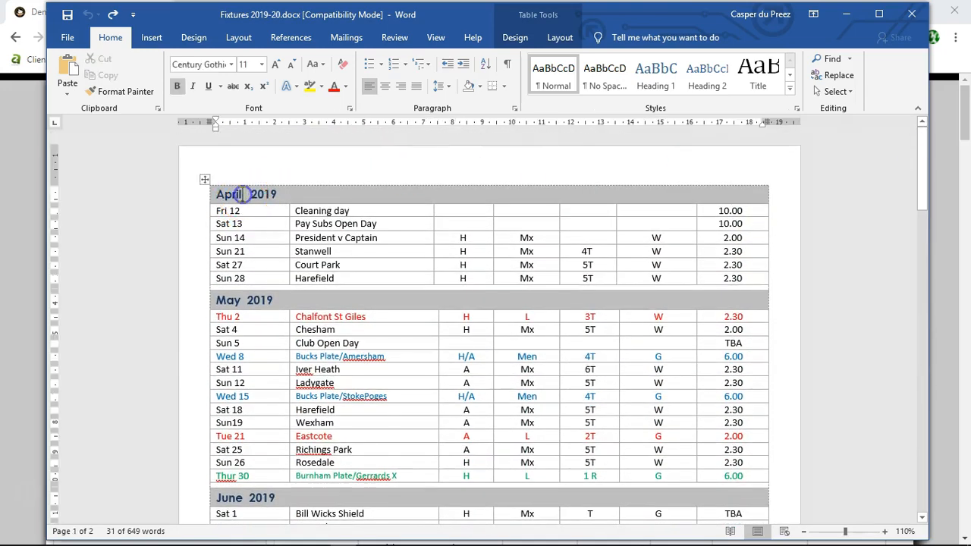
click(205, 182)
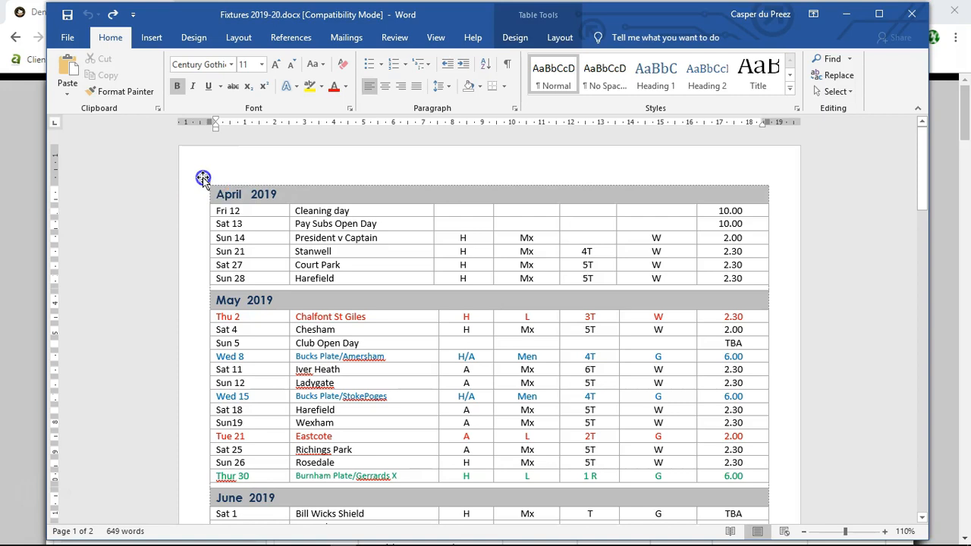
drag(921, 176, 925, 351)
scroll(144, 318, down, 5)
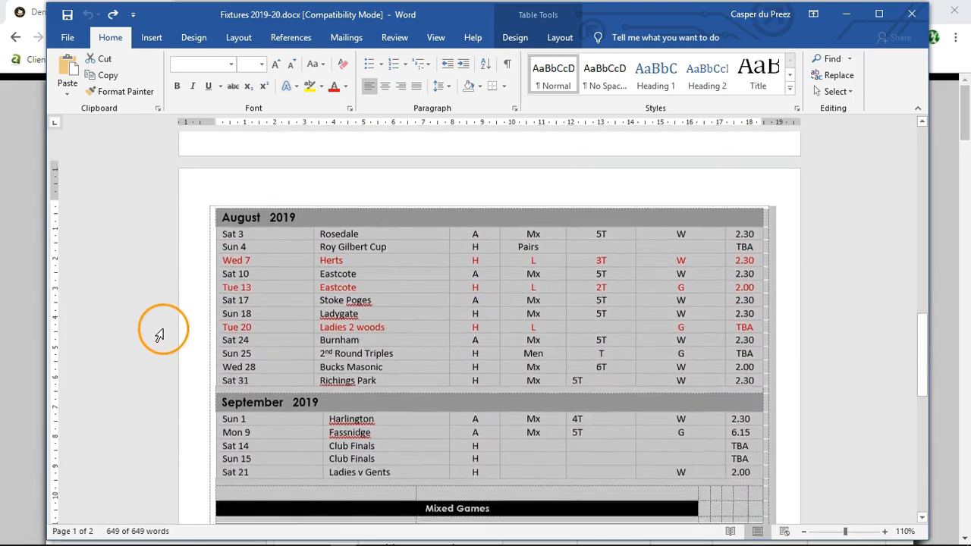
scroll(160, 357, down, 6)
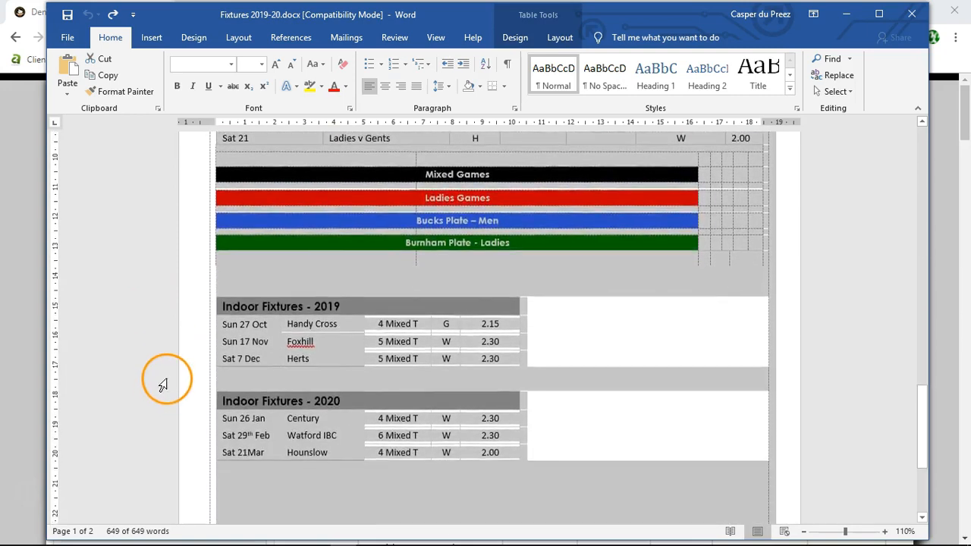
scroll(163, 392, down, 2)
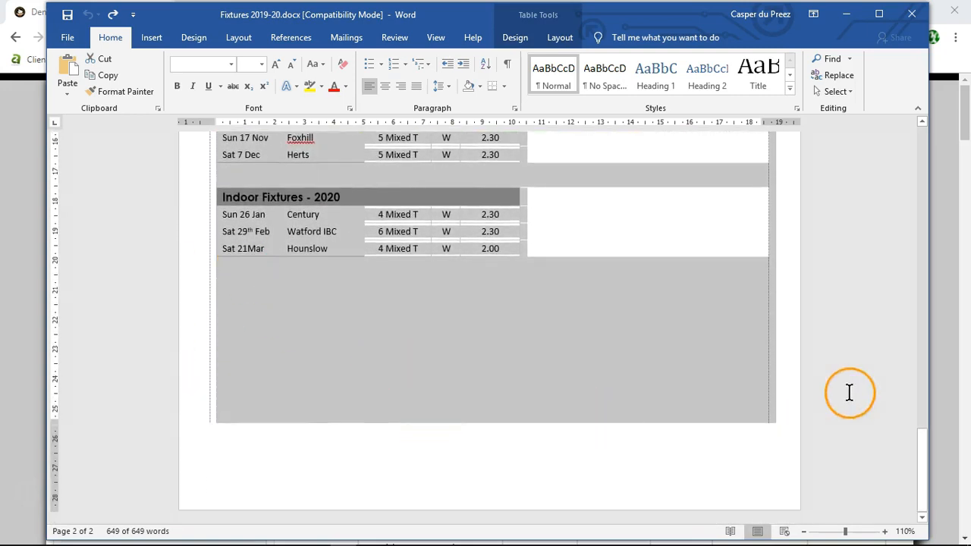
Step: Show the formatting marks and check the empty paragraphs around the indoor fixtures tables down to the document's end
click(227, 273)
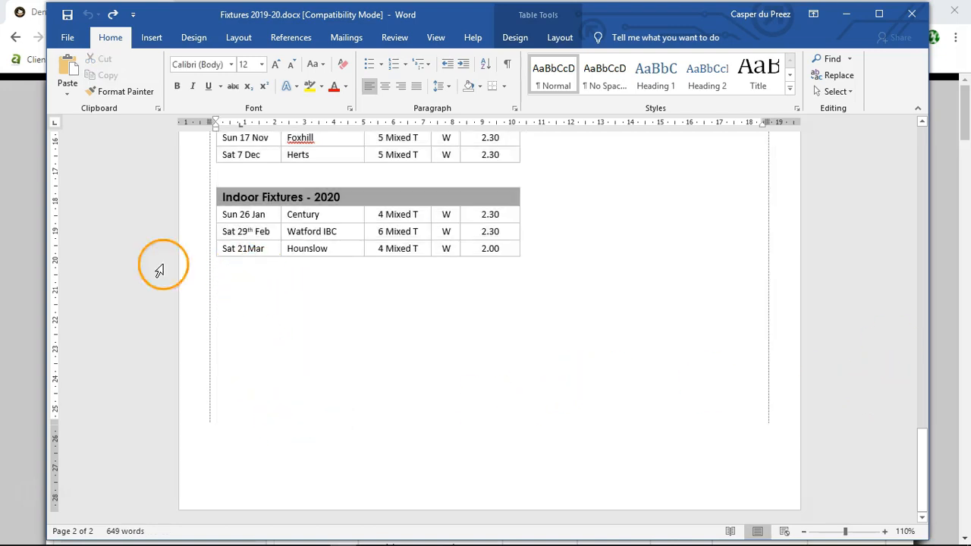
scroll(136, 281, up, 3)
scroll(136, 283, up, 1)
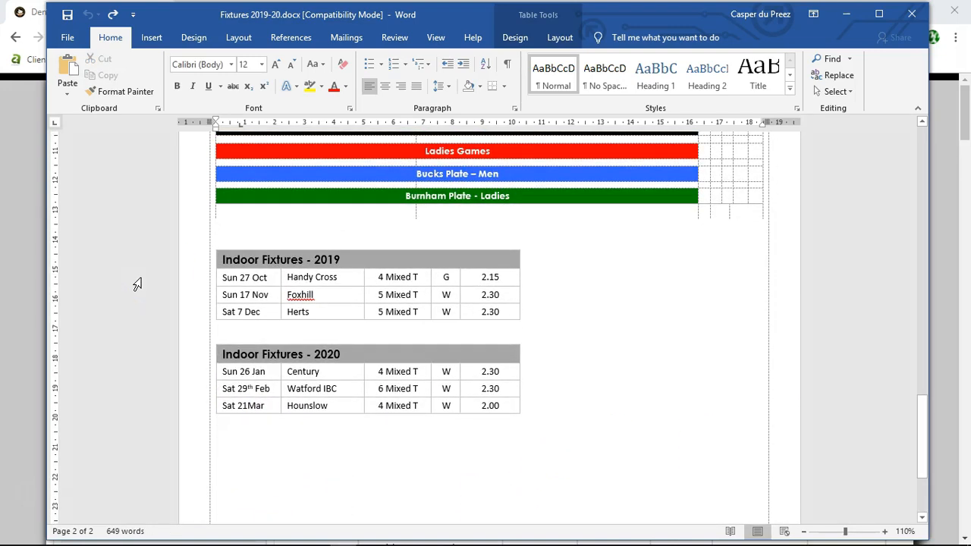
scroll(136, 284, up, 2)
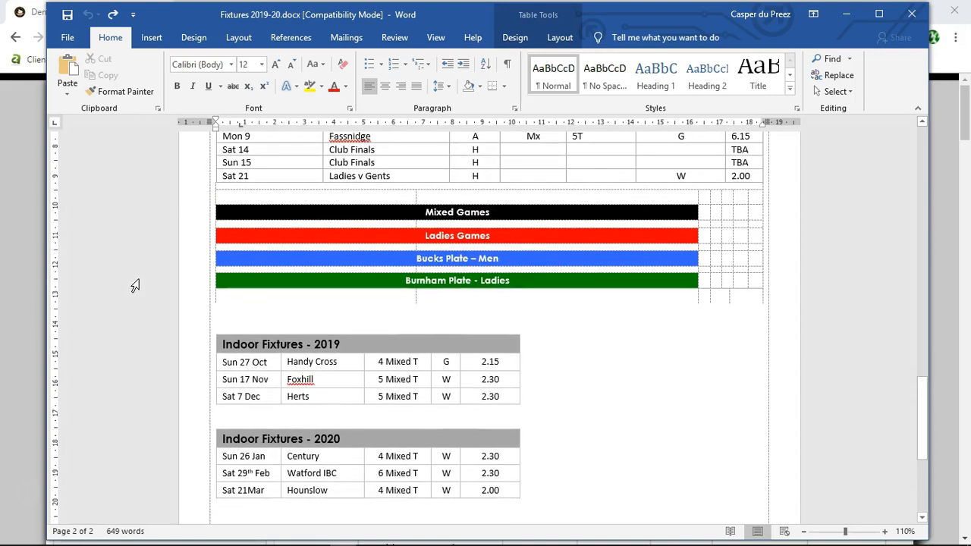
scroll(136, 283, up, 1)
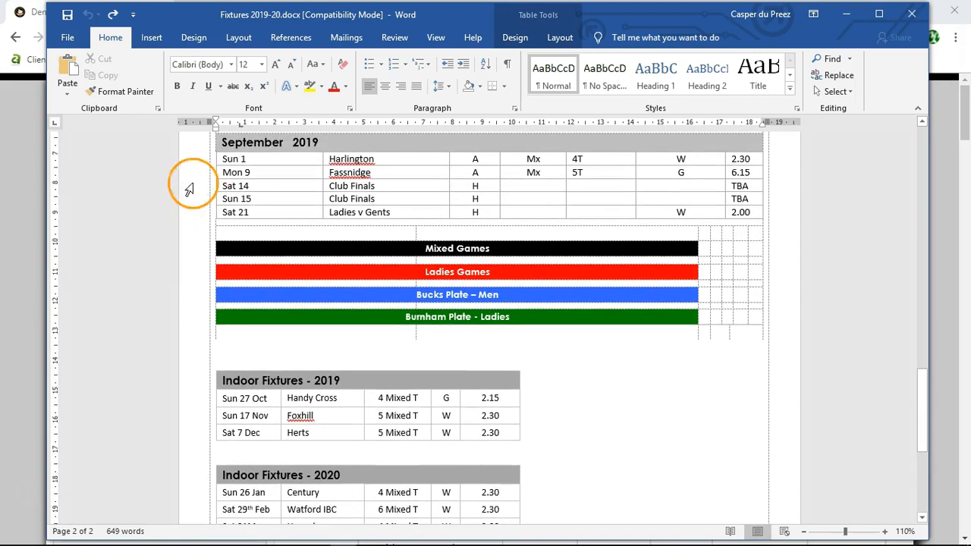
click(506, 64)
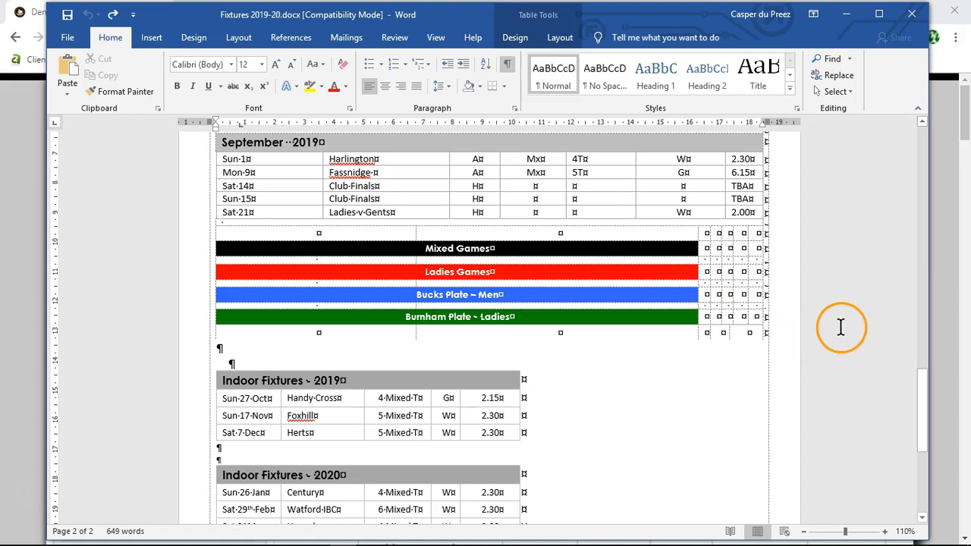
scroll(841, 327, down, 4)
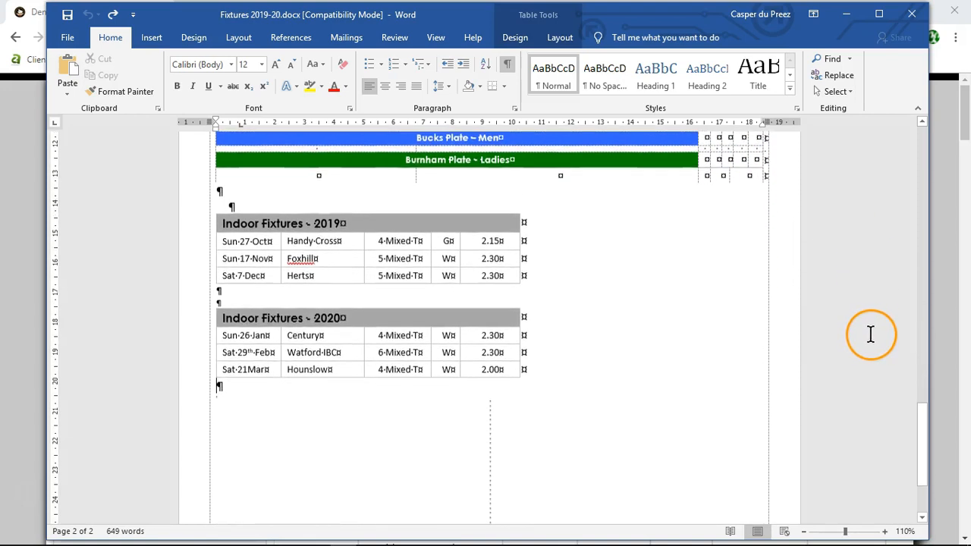
scroll(870, 334, down, 3)
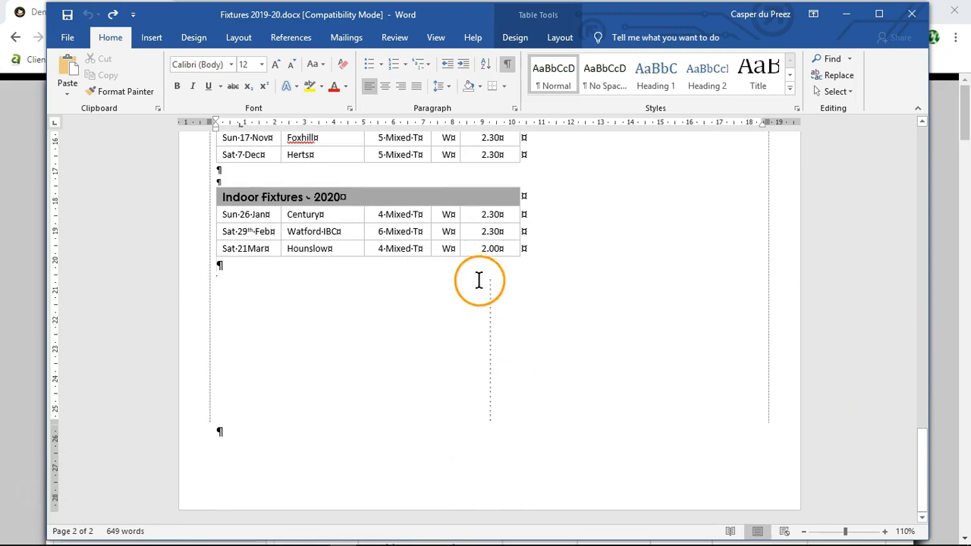
Step: Delete the run of tiny empty lines below the Indoor Fixtures 2020 table and add three blank paragraphs after the outer table
drag(529, 417, 516, 298)
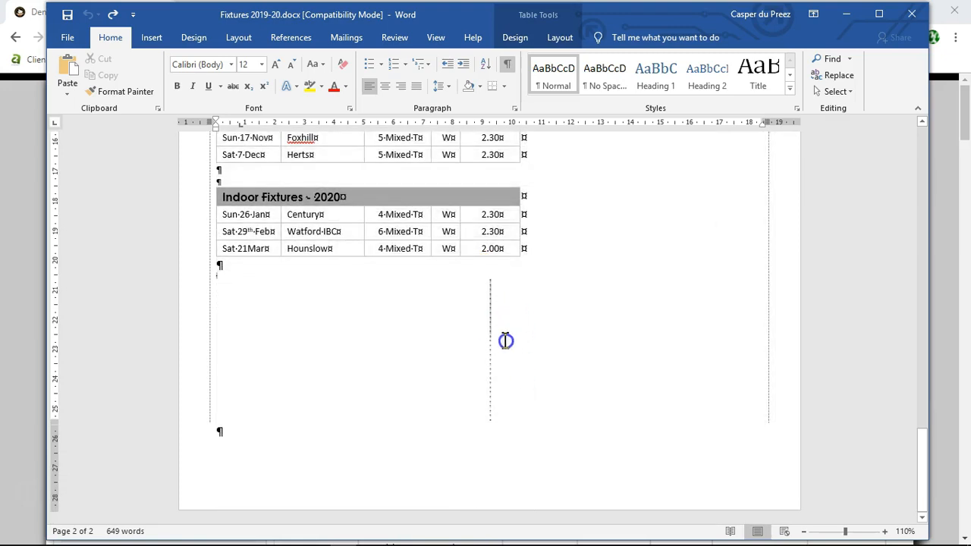
double_click(506, 407)
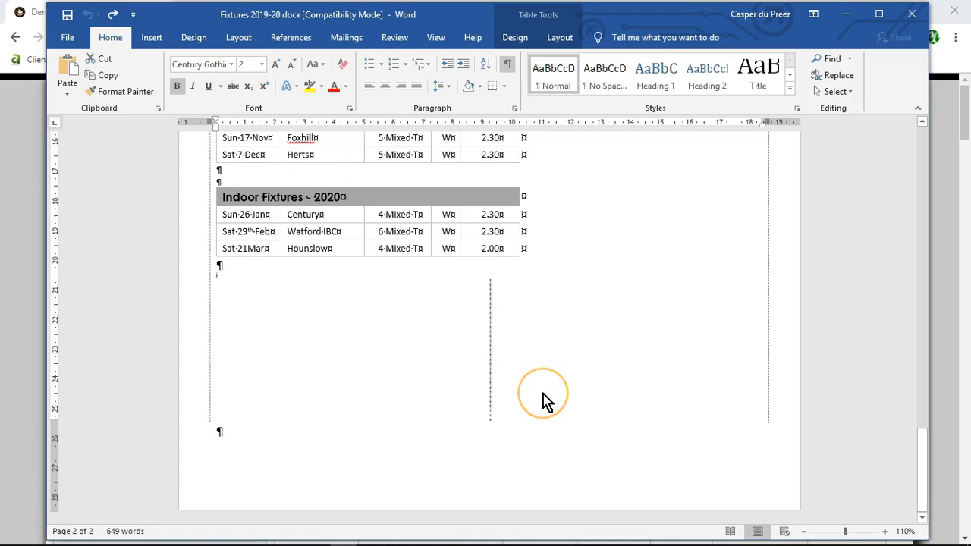
key(Delete)
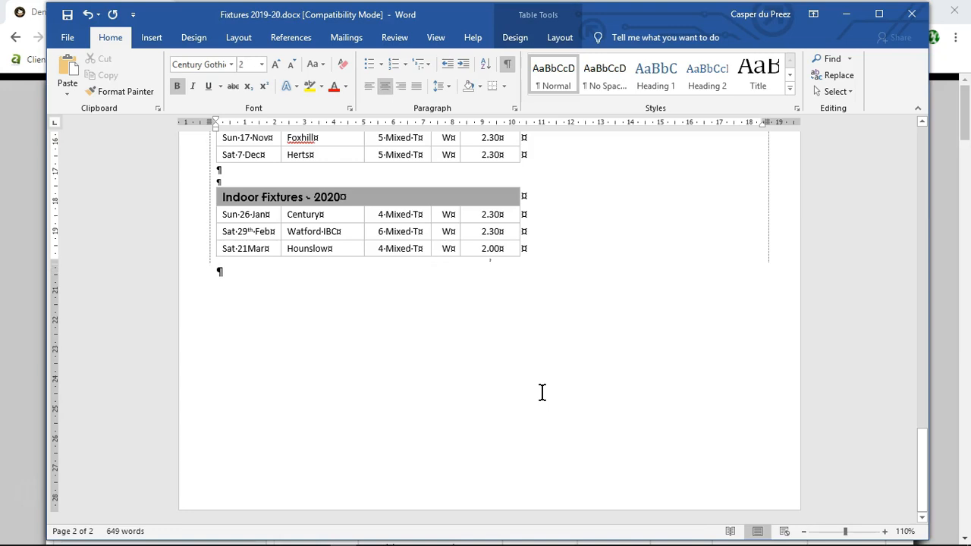
click(216, 272)
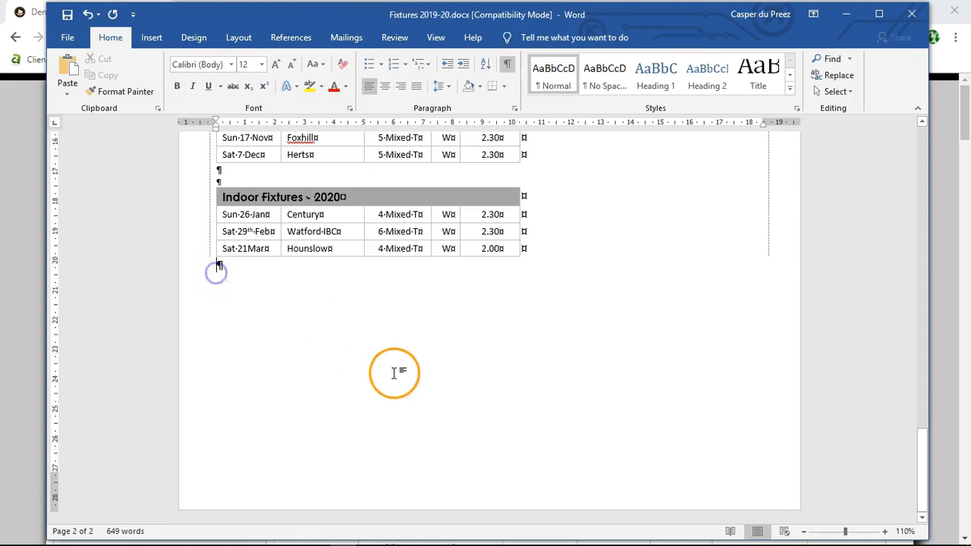
scroll(451, 389, up, 15)
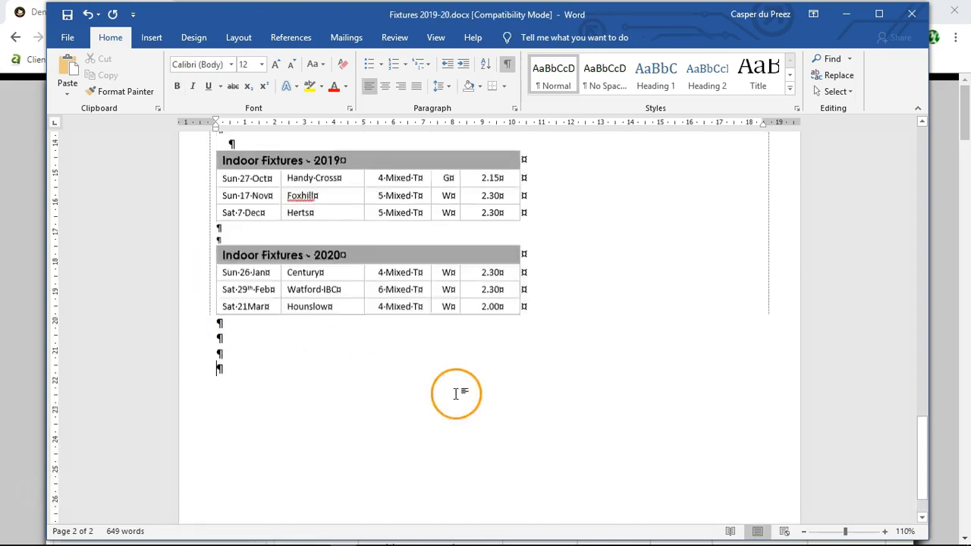
Step: Examine the table boundaries and formatting marks from the end of the July fixtures through August 2019 to Indoor Fixtures 2020
scroll(455, 393, up, 2)
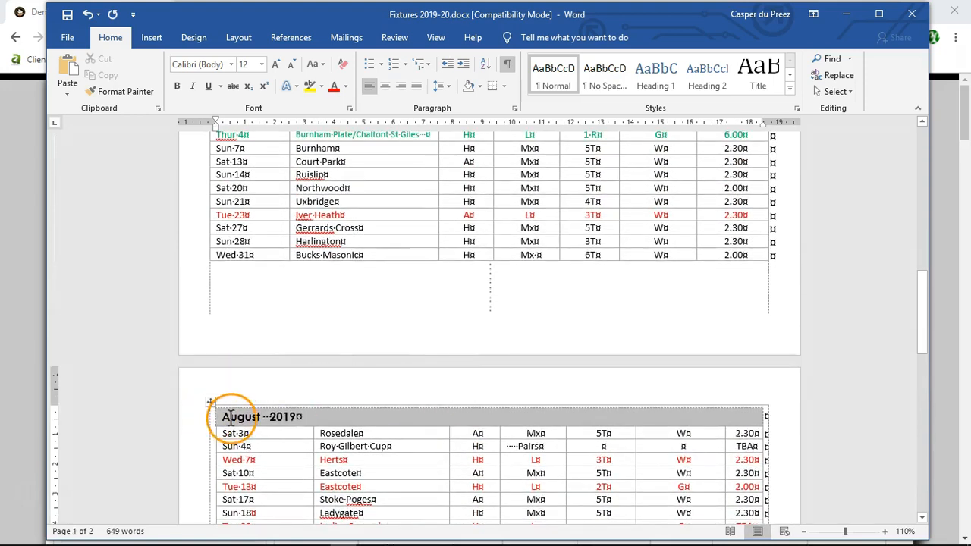
scroll(802, 402, down, 2)
scroll(804, 425, down, 9)
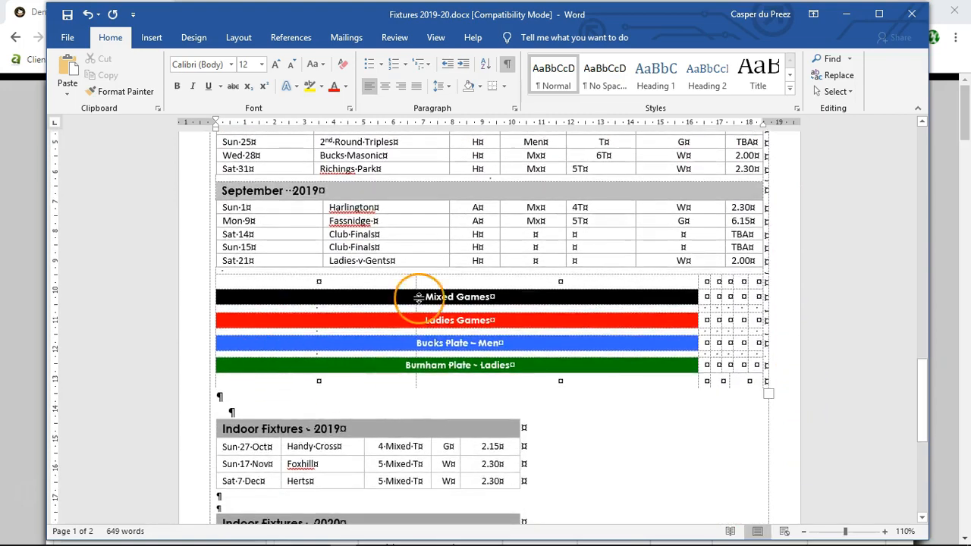
scroll(485, 334, down, 2)
scroll(577, 338, down, 2)
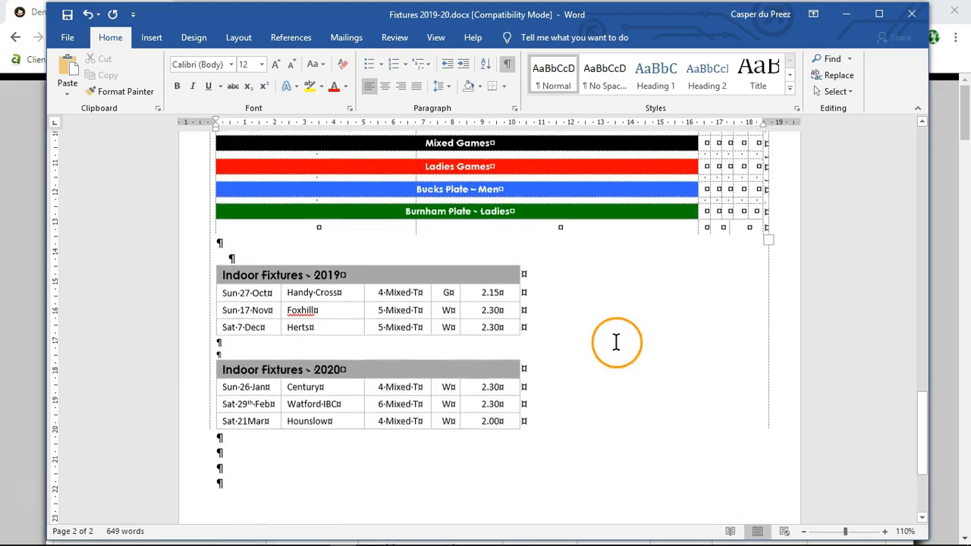
scroll(599, 356, down, 1)
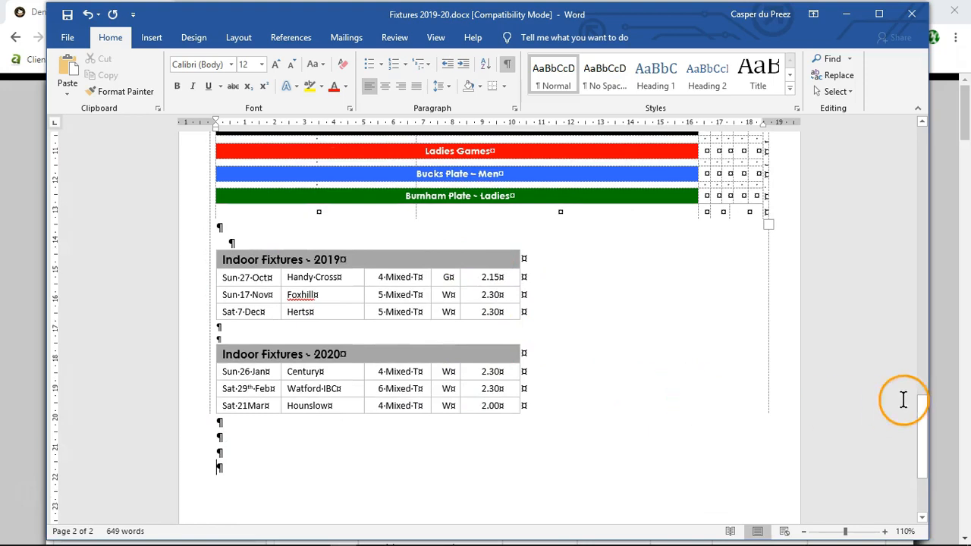
scroll(890, 336, up, 5)
click(393, 339)
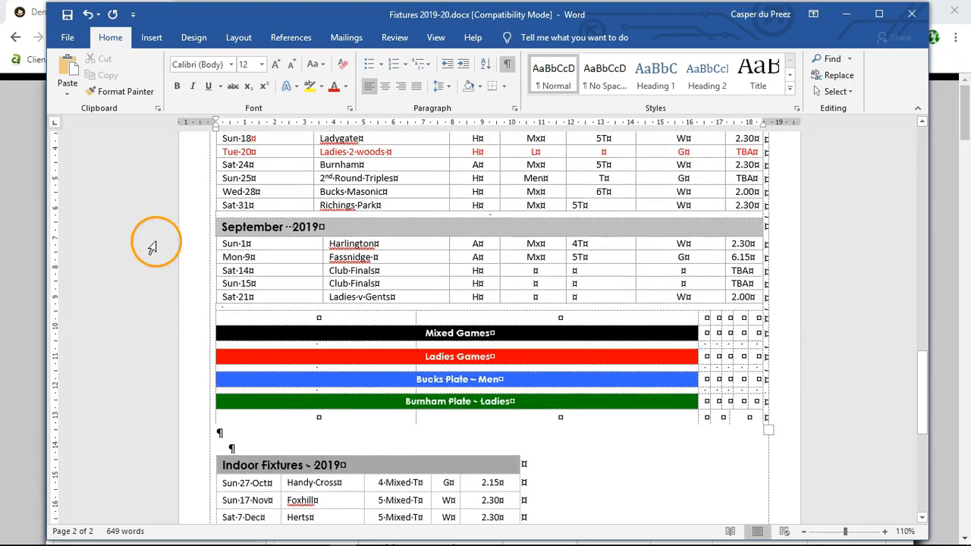
scroll(137, 250, up, 8)
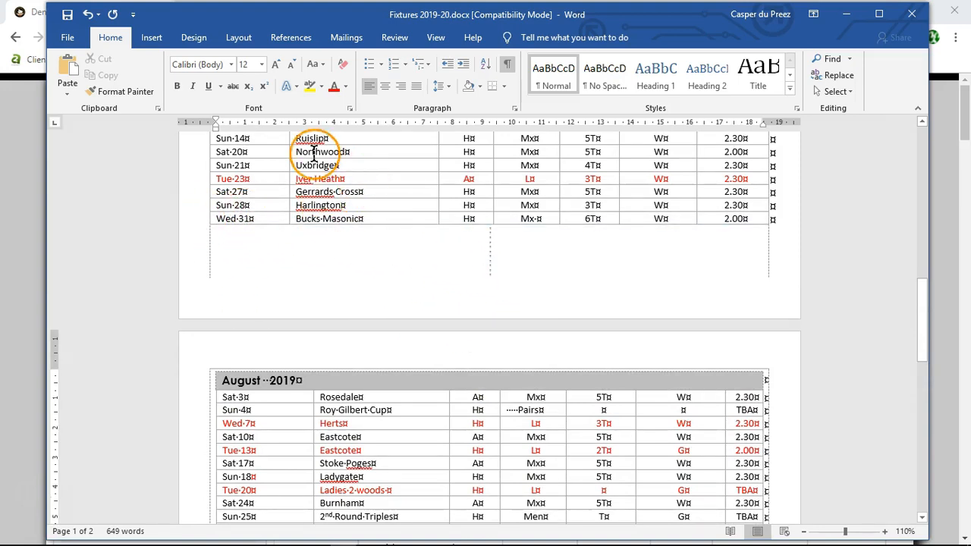
Step: Delete the empty paragraphs between the last July 2019 fixture row and the August 2019 heading so August moves up
scroll(372, 210, up, 2)
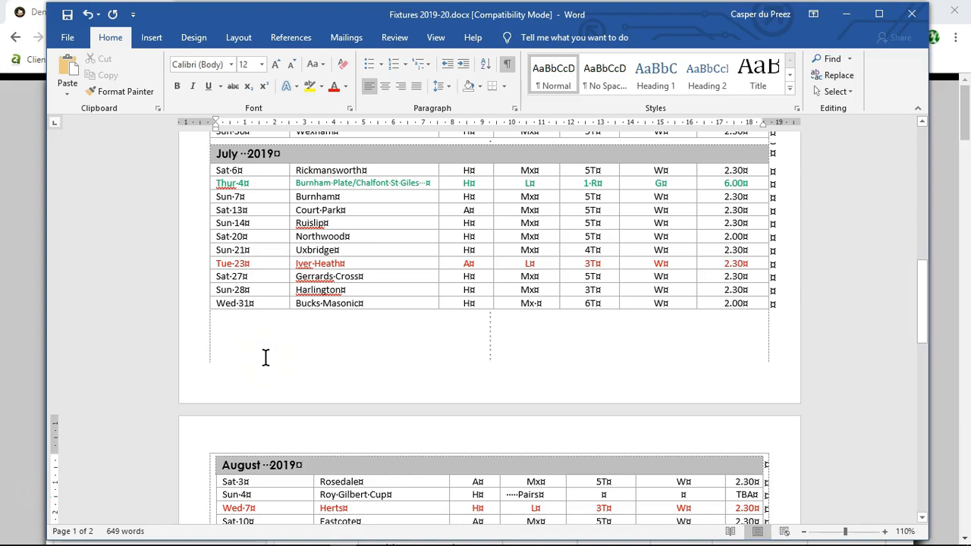
click(498, 354)
key(BackSpace)
key(BackSpace)
key(BackSpace)
key(BackSpace)
key(BackSpace)
key(BackSpace)
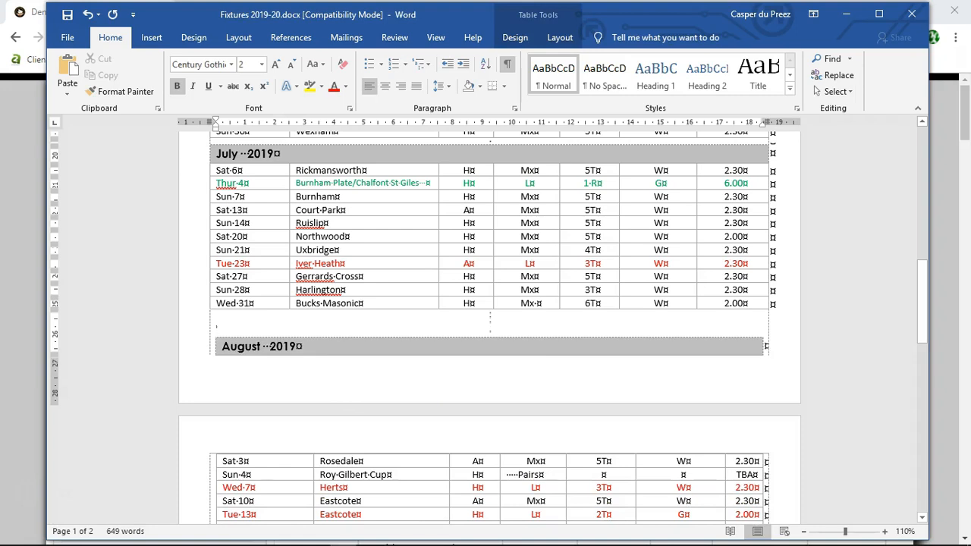
key(BackSpace)
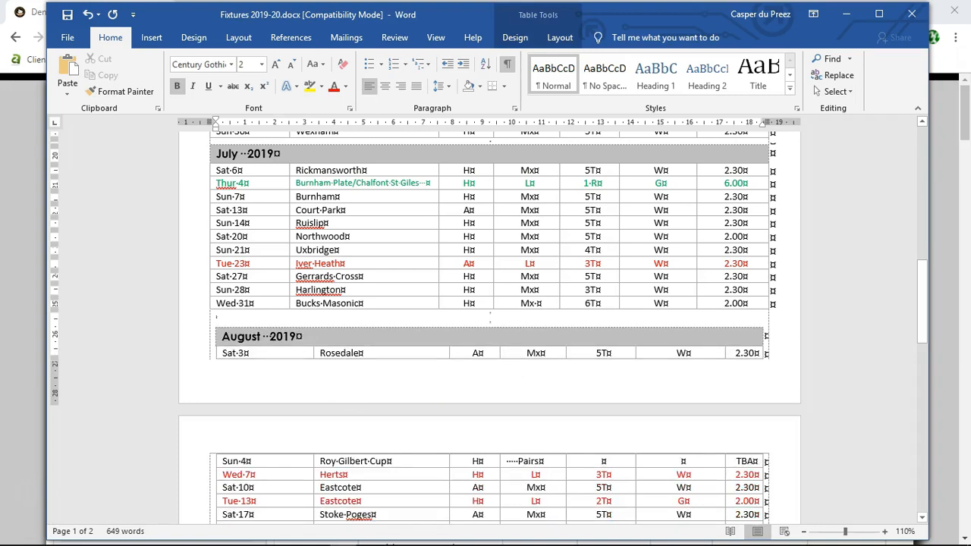
key(BackSpace)
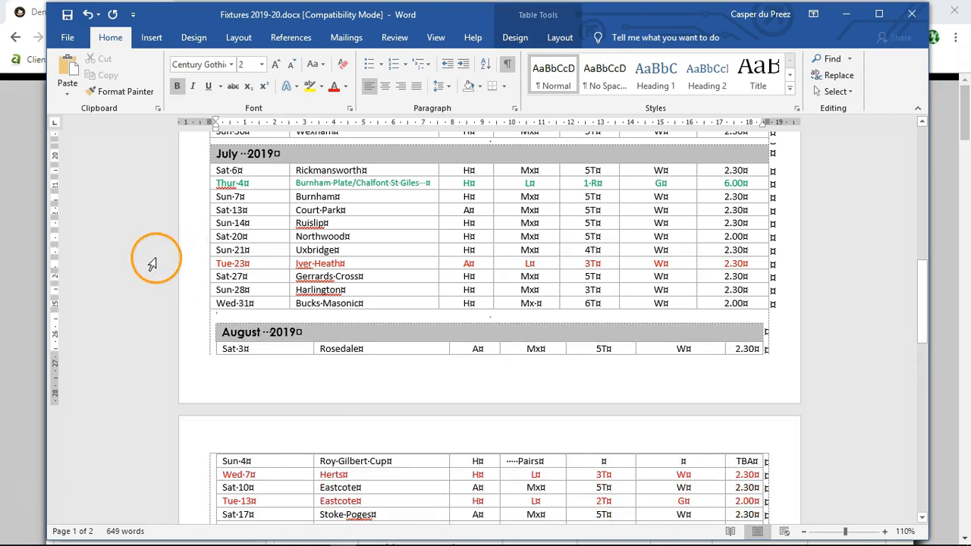
scroll(425, 410, down, 3)
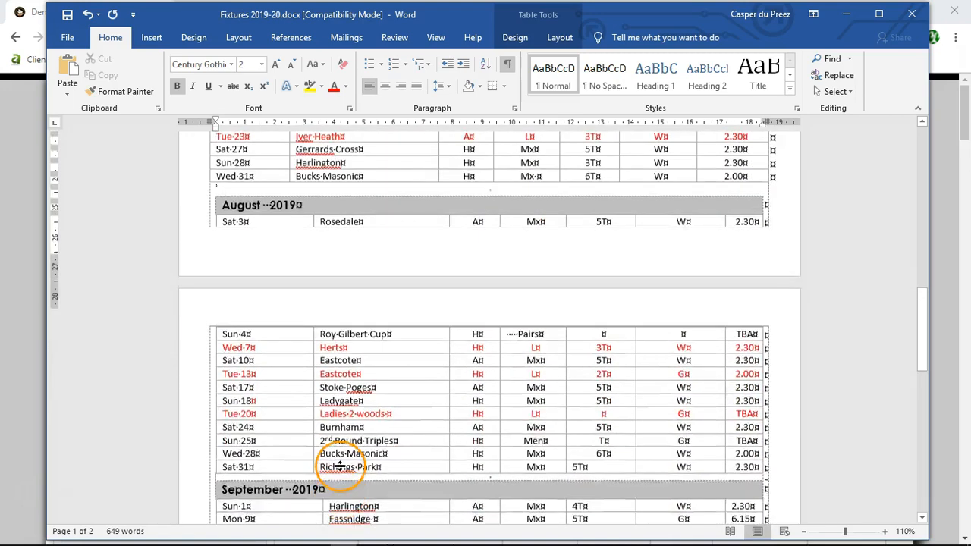
scroll(347, 465, up, 2)
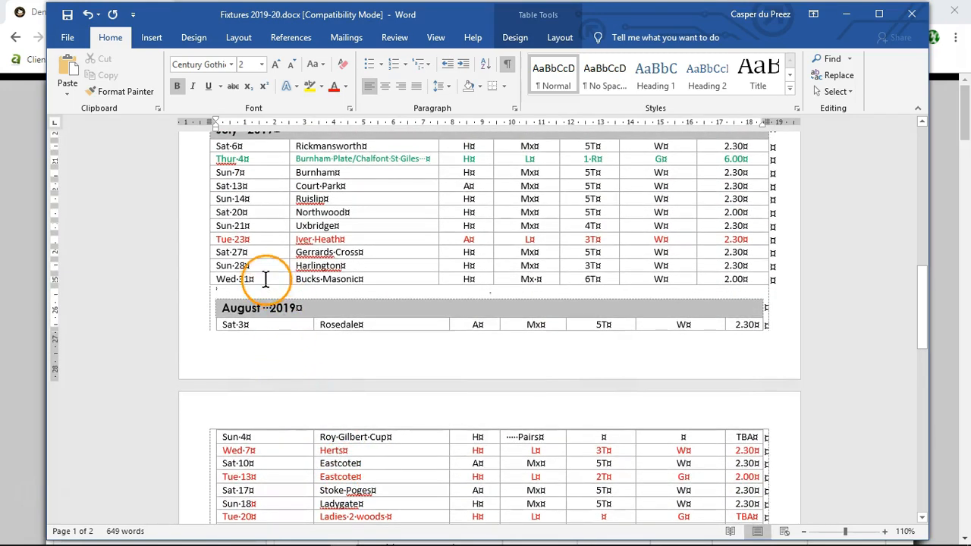
Step: Place the cursor in the Wed 31 cell of the July table and hide the formatting marks
click(265, 279)
click(508, 65)
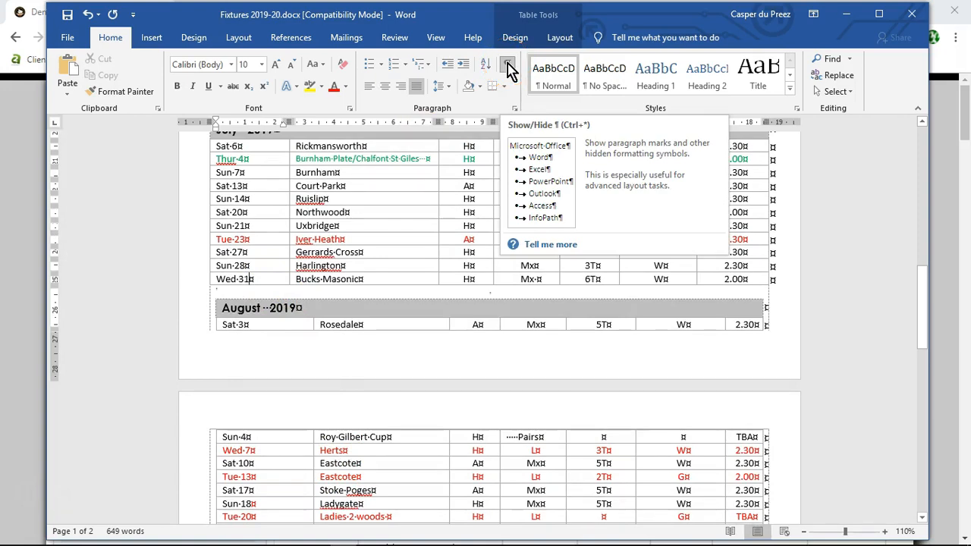
click(507, 67)
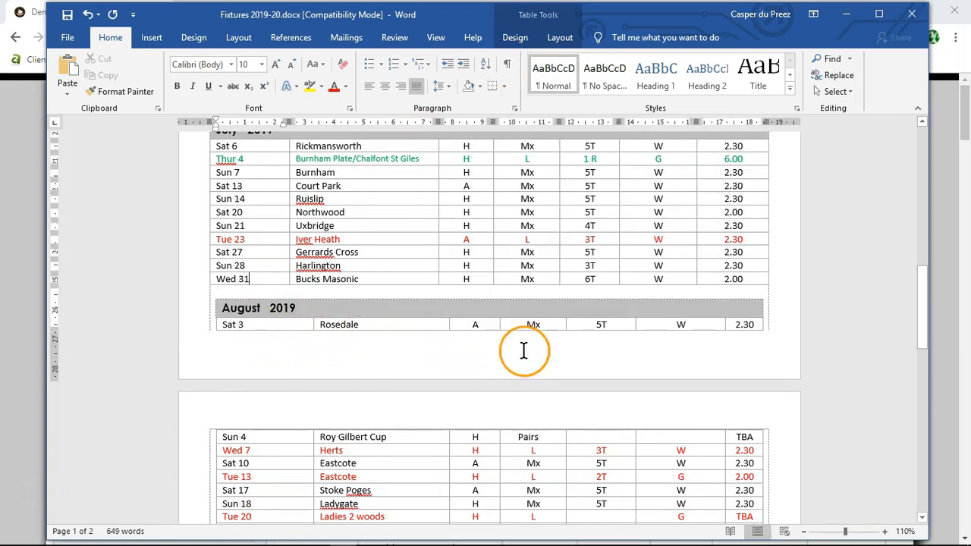
Step: Insert two empty rows, one after the other, below the Wed 31 row at the end of the July table
right_click(258, 278)
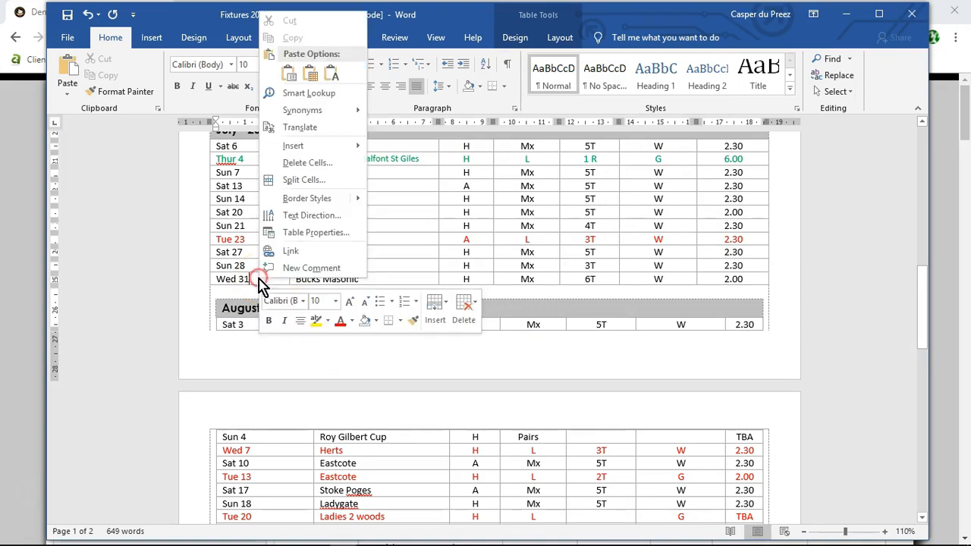
mouse_move(319, 145)
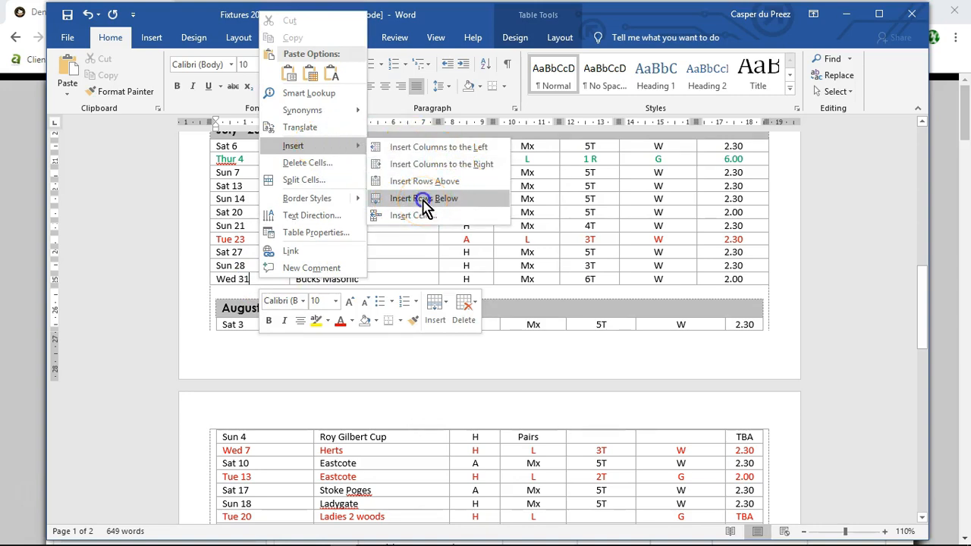
click(423, 198)
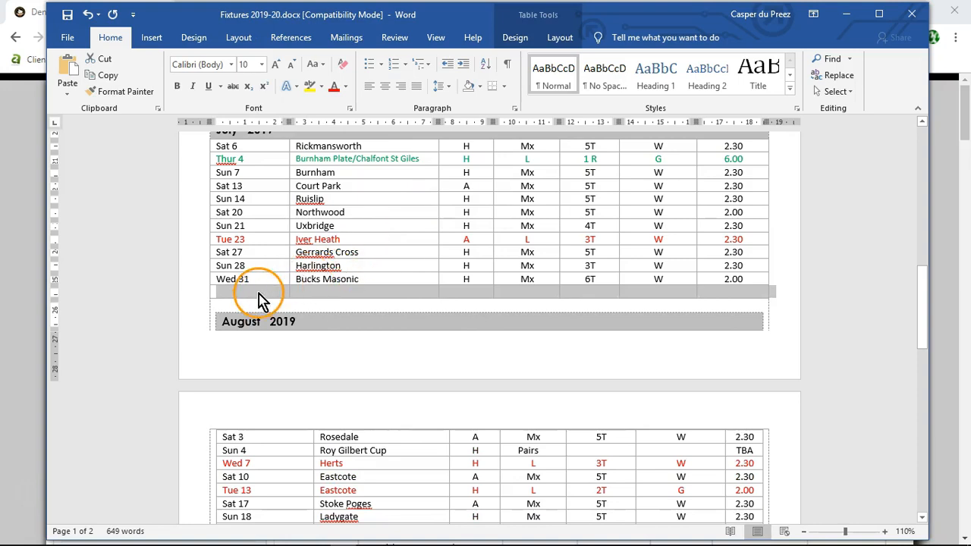
click(258, 292)
right_click(258, 293)
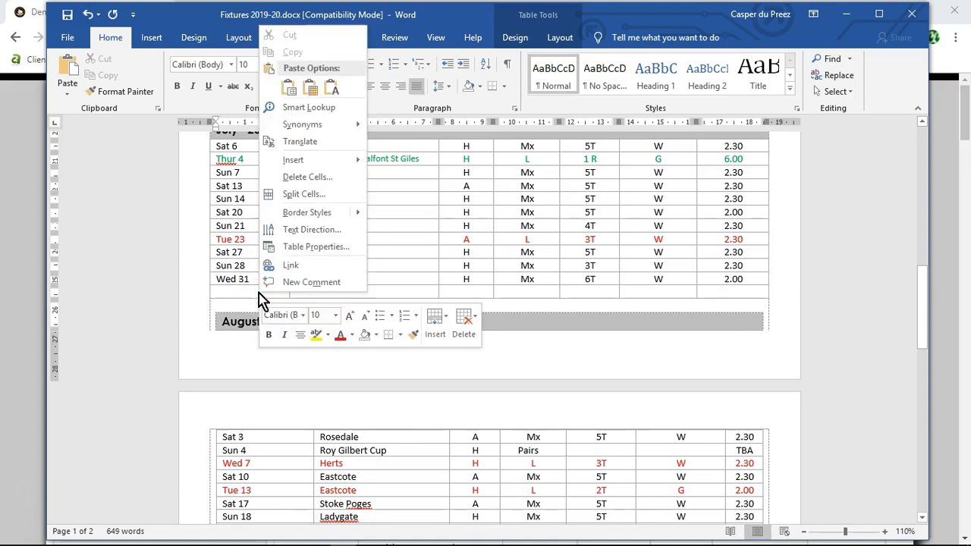
mouse_move(318, 161)
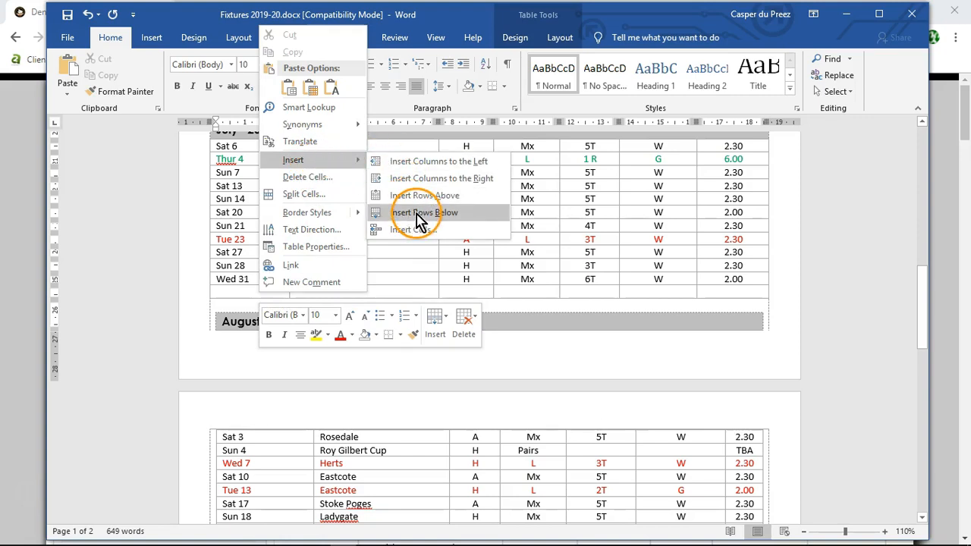
click(416, 213)
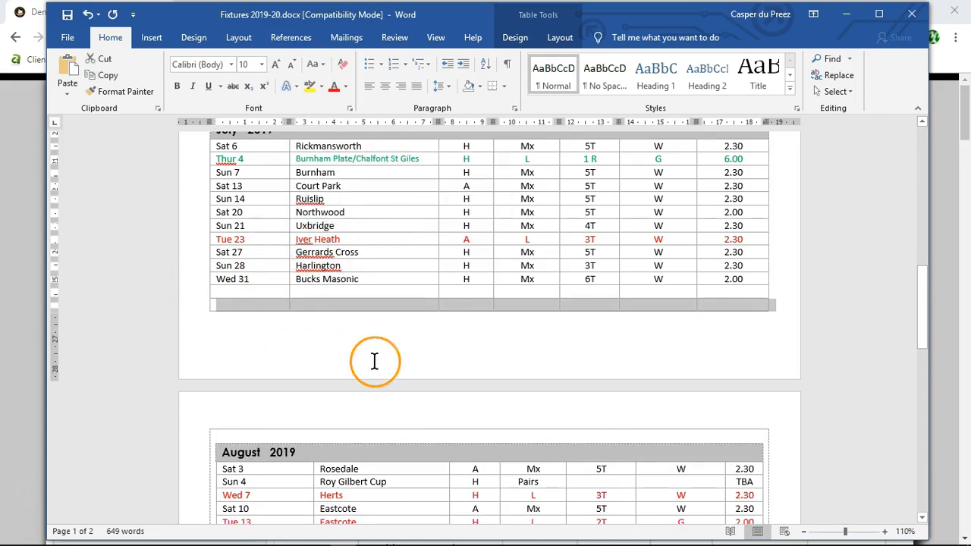
Step: Select the first cells of the two empty rows below Wed 31 and insert two more rows beneath them
click(205, 298)
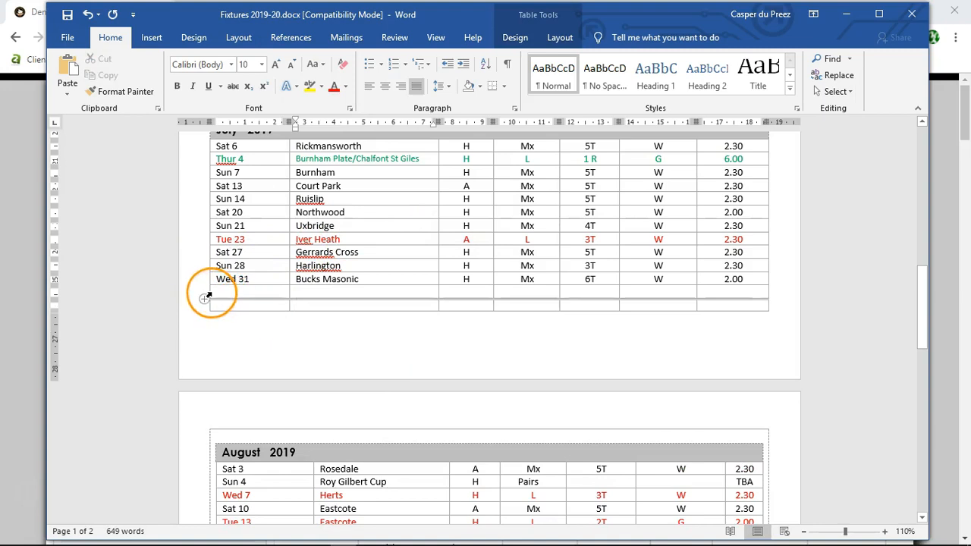
click(212, 303)
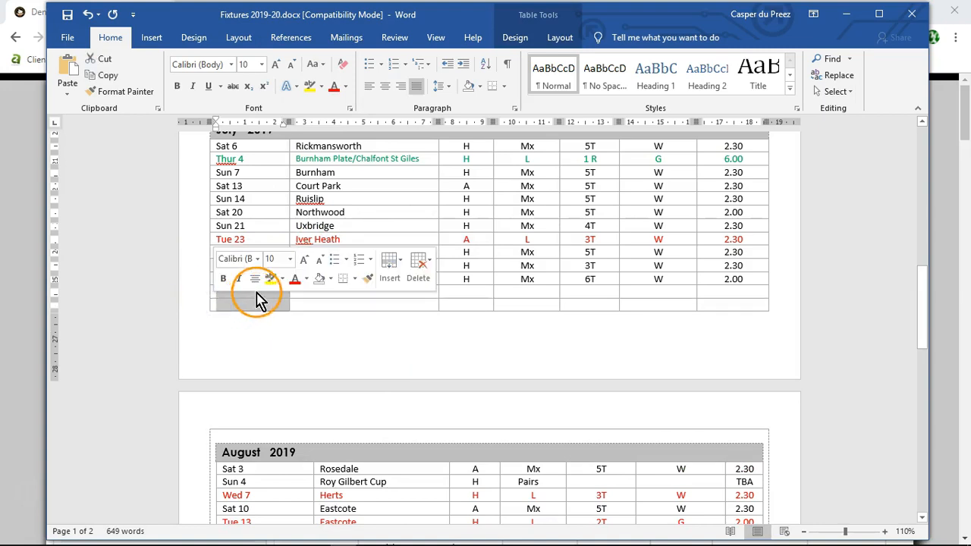
click(394, 283)
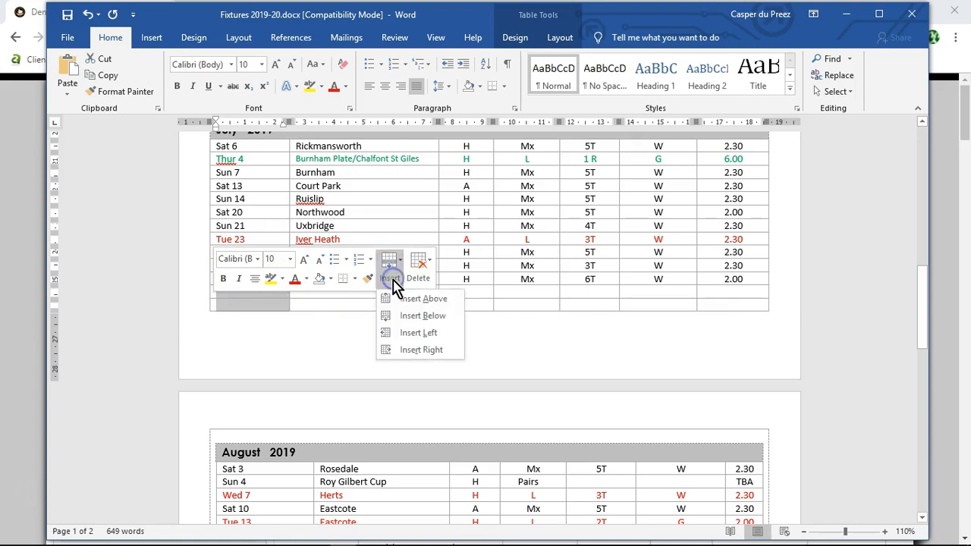
click(423, 318)
Step: Select the first cells of the four empty rows under Wed 31 and insert four more rows below them
click(210, 302)
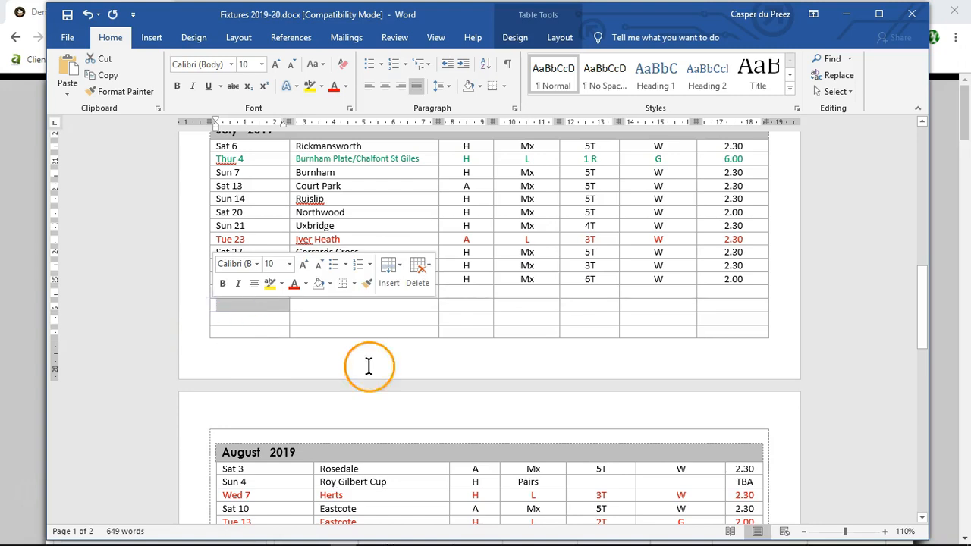
click(213, 297)
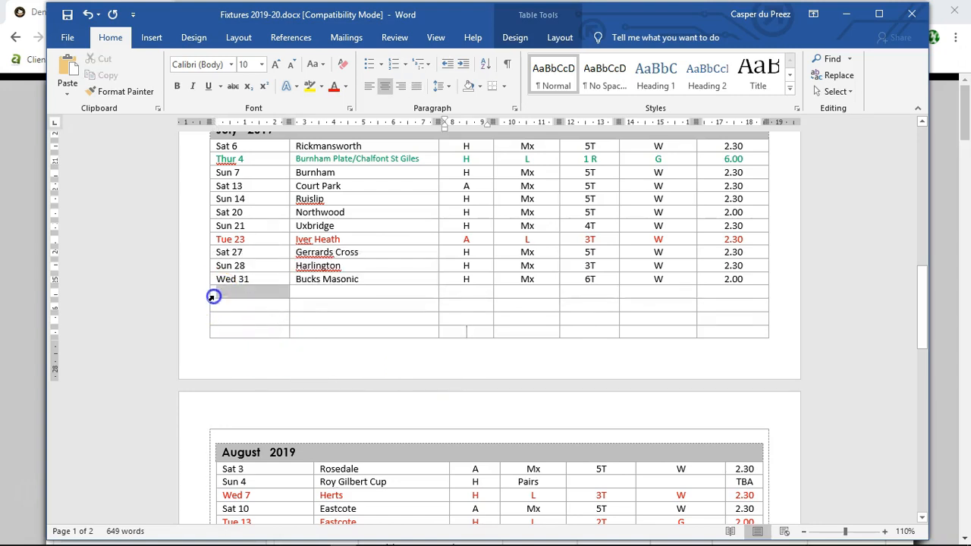
drag(213, 296, 217, 330)
click(391, 302)
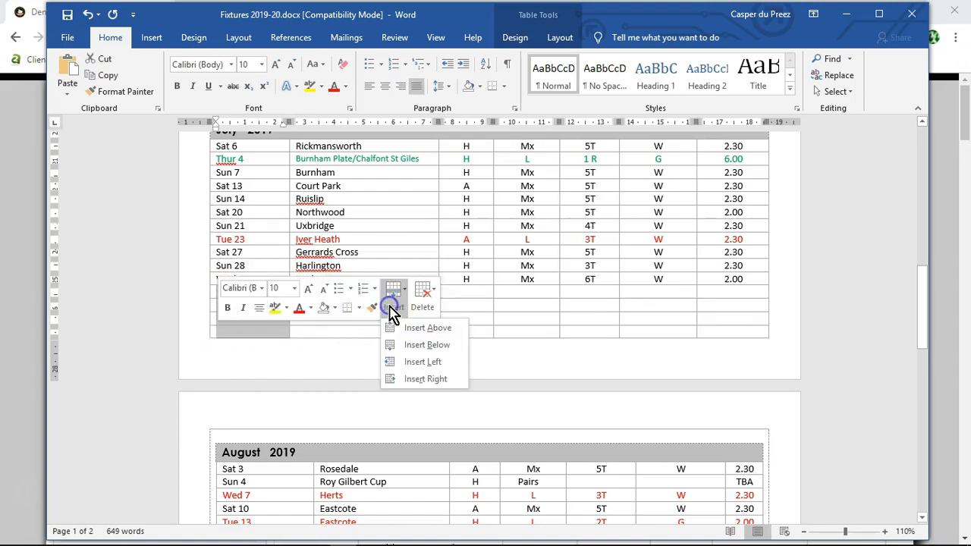
click(427, 345)
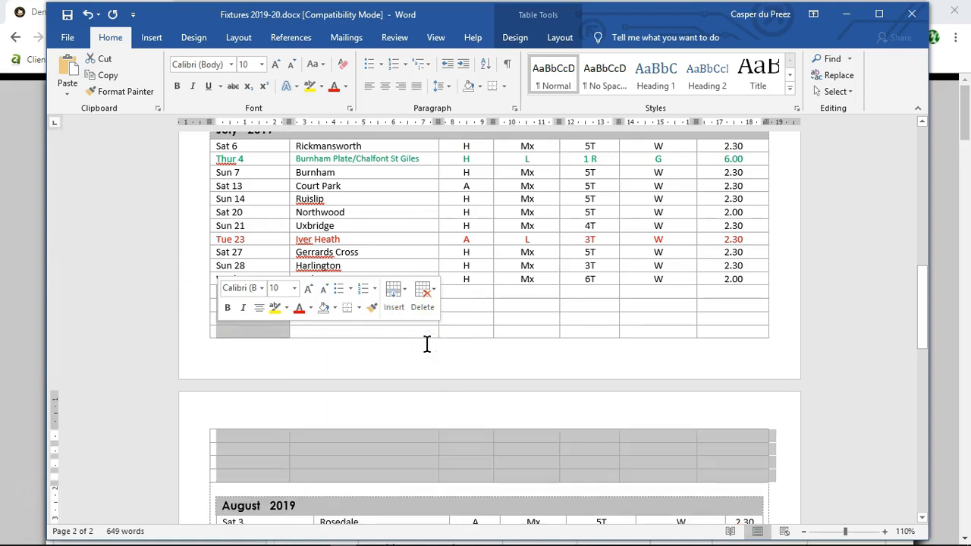
click(127, 314)
Step: Insert another four rows below the selected empty rows on the second page, above the August 2019 heading
scroll(135, 339, down, 2)
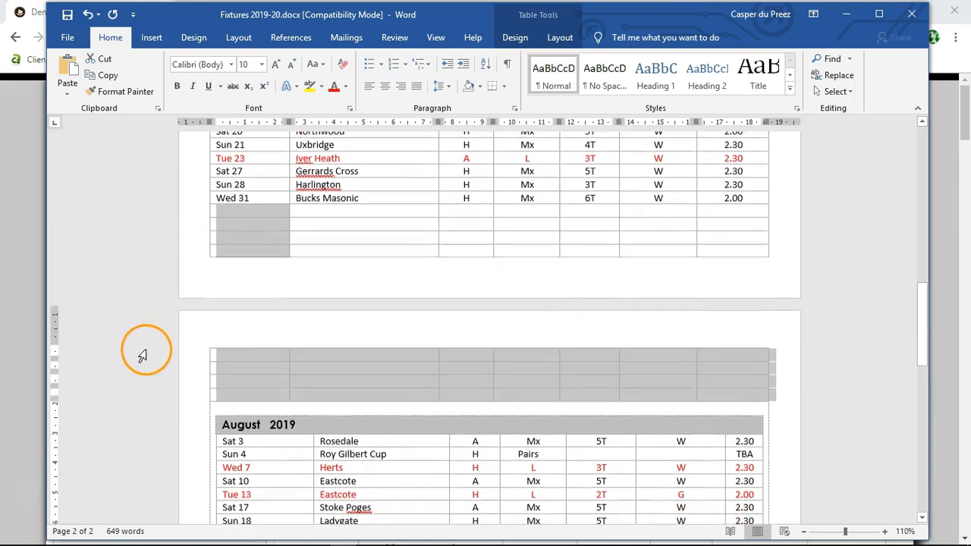
right_click(260, 357)
click(421, 381)
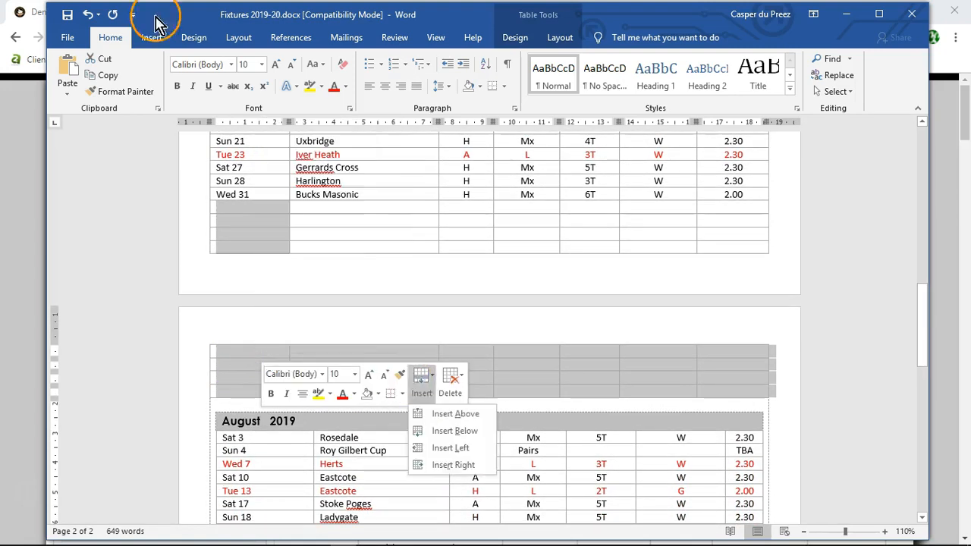
click(464, 437)
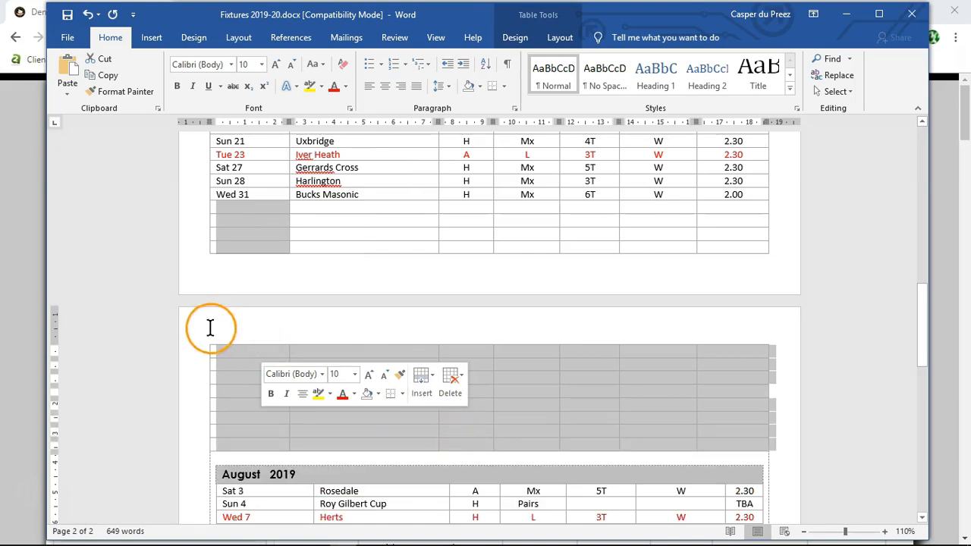
scroll(159, 311, down, 1)
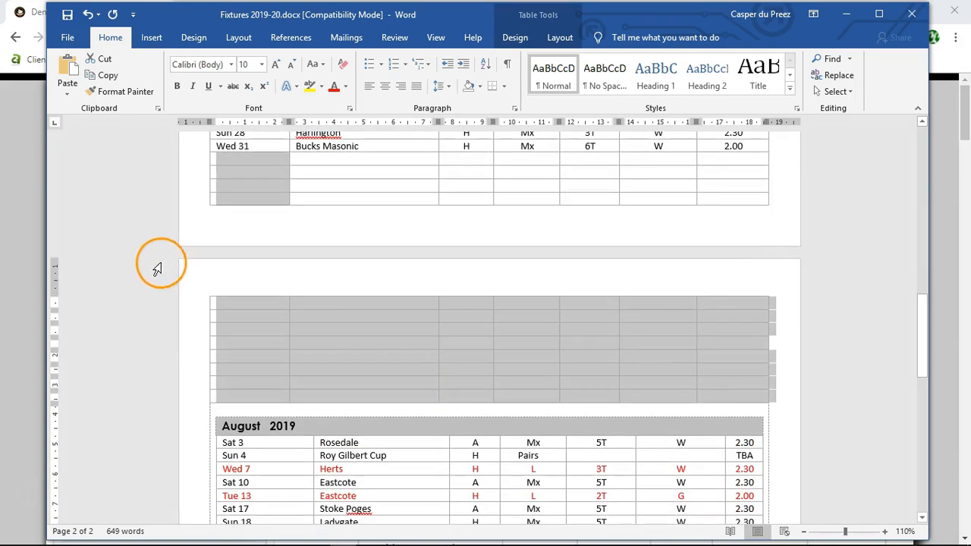
Step: Select all twelve empty rows from below Wed 31 to the August heading and insert twelve more beneath them
click(140, 236)
click(212, 158)
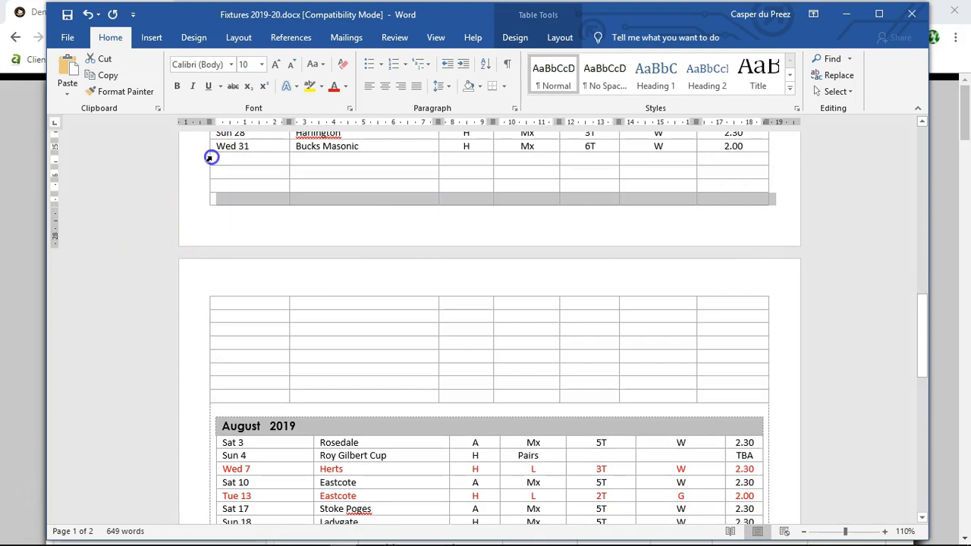
drag(212, 159, 231, 394)
click(408, 365)
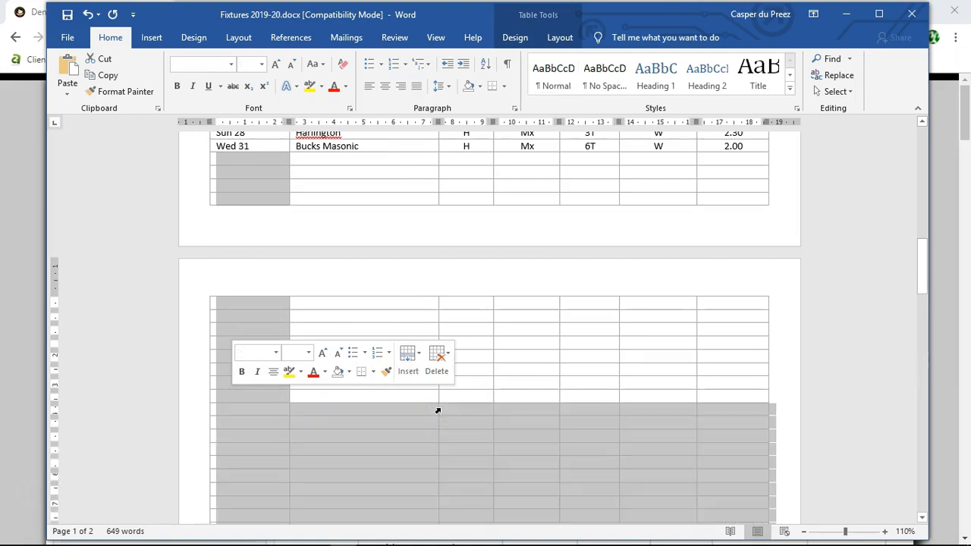
click(136, 320)
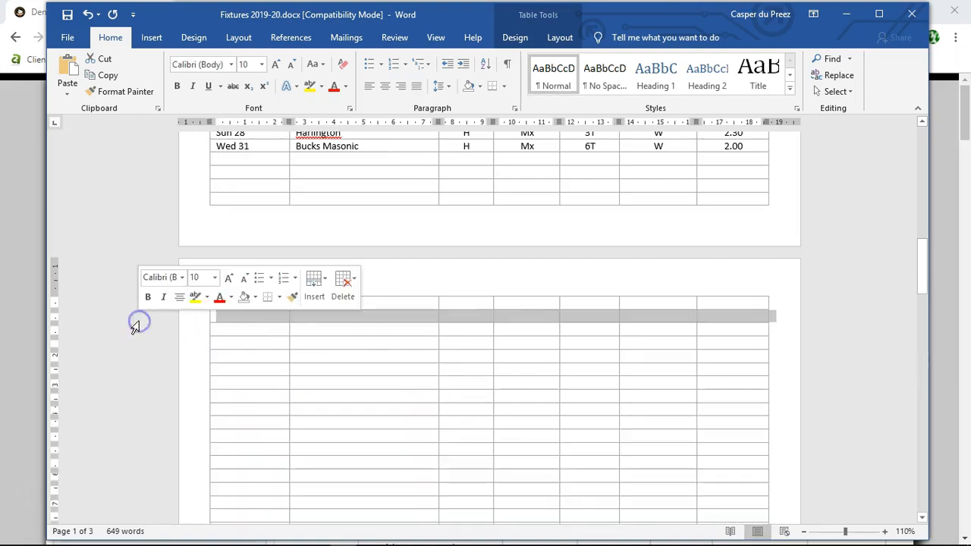
Step: Select the whole enlarged run of empty July rows across both pages and insert the same number of rows below it
drag(212, 160, 239, 471)
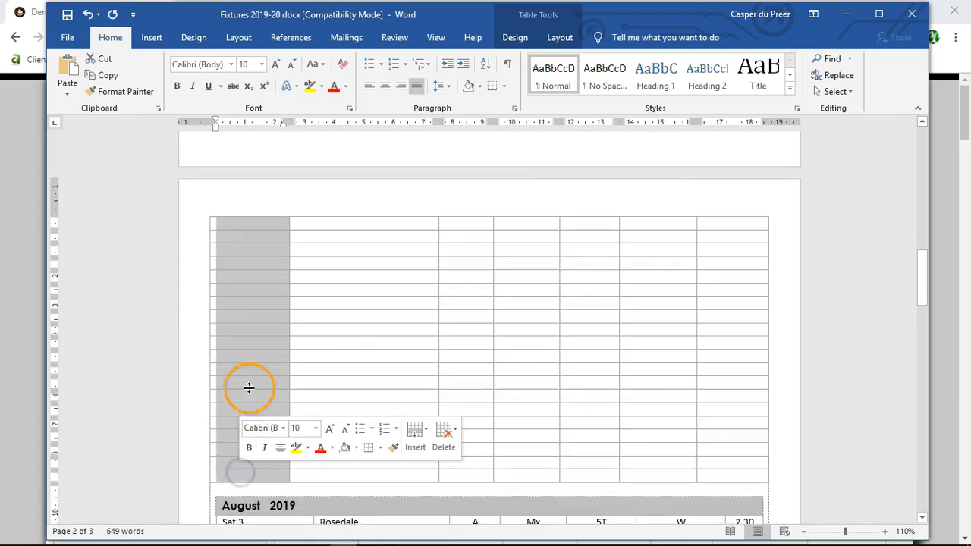
click(417, 435)
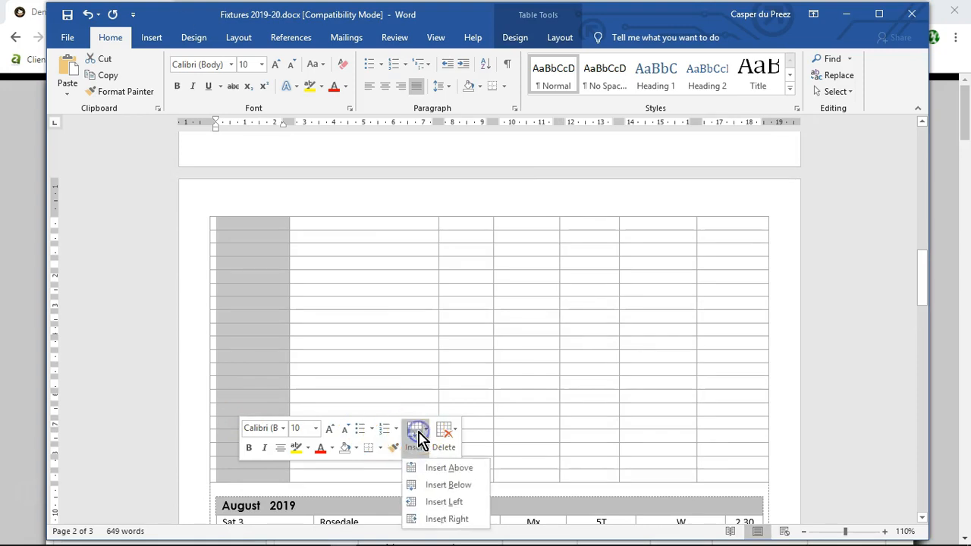
click(444, 485)
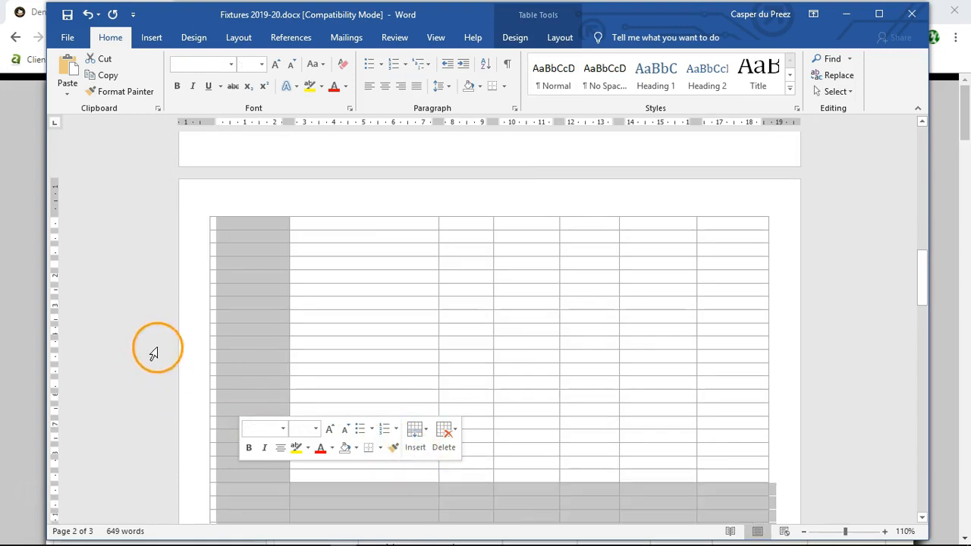
Step: Check the run of empty rows from the end of the July fixtures down to the August 2019 table inside the outer table
click(349, 318)
scroll(356, 318, up, 5)
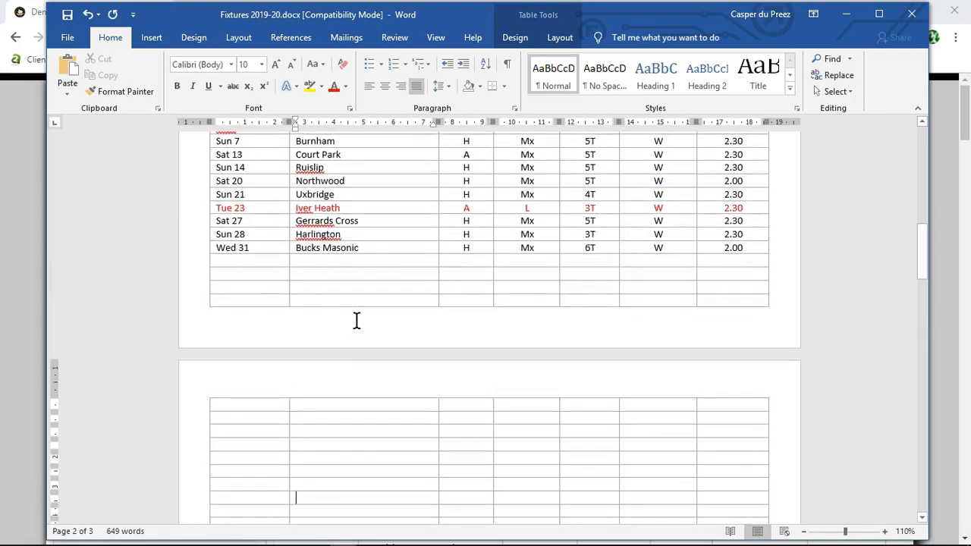
scroll(465, 372, down, 3)
scroll(469, 373, down, 5)
scroll(408, 367, down, 4)
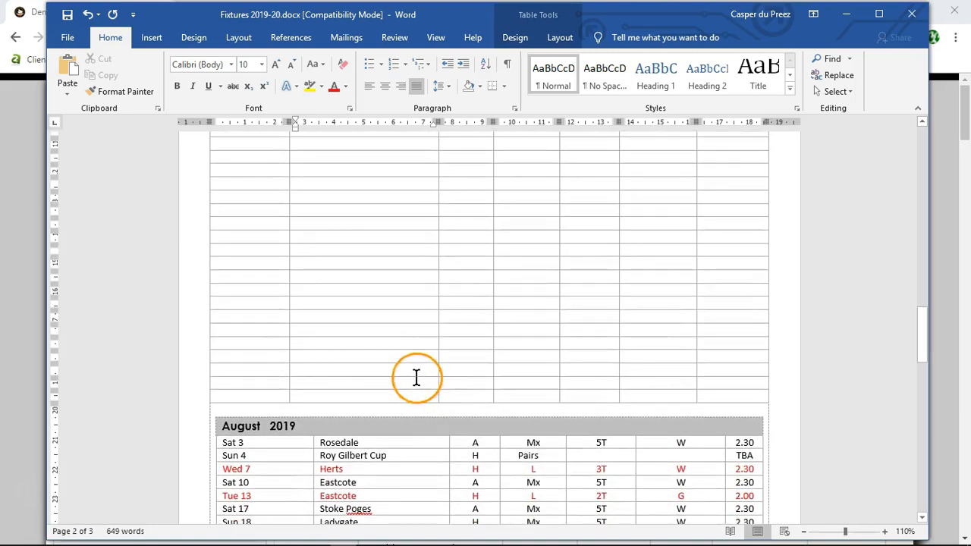
scroll(368, 347, up, 1)
scroll(336, 346, down, 2)
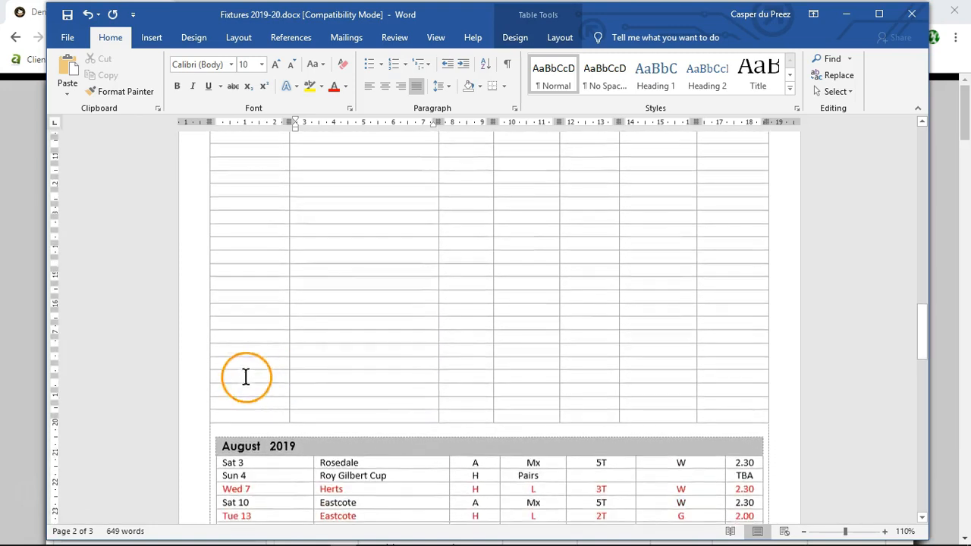
scroll(285, 387, down, 2)
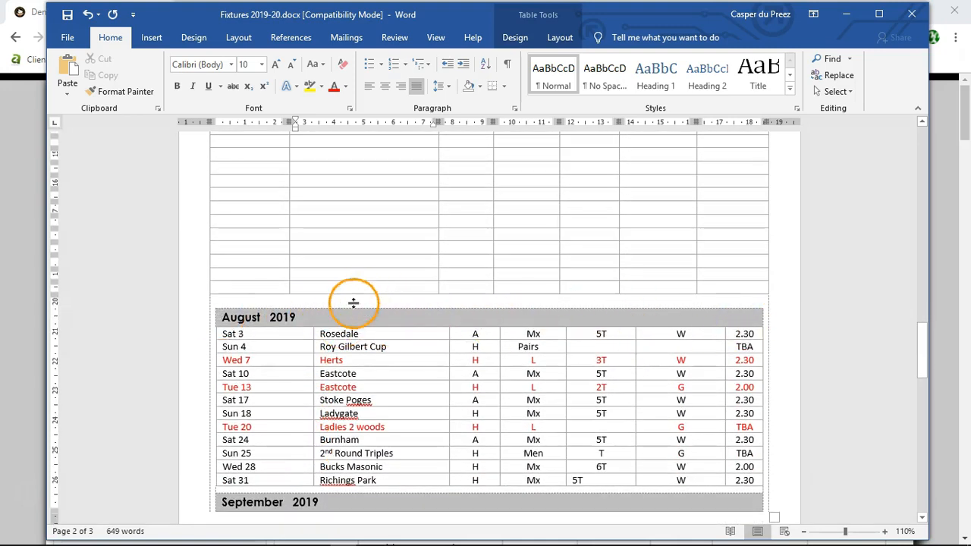
Step: Merge all cells of the first empty row directly below the Wed 31 Bucks Masonic fixture into one cell
scroll(341, 308, up, 6)
scroll(334, 311, up, 8)
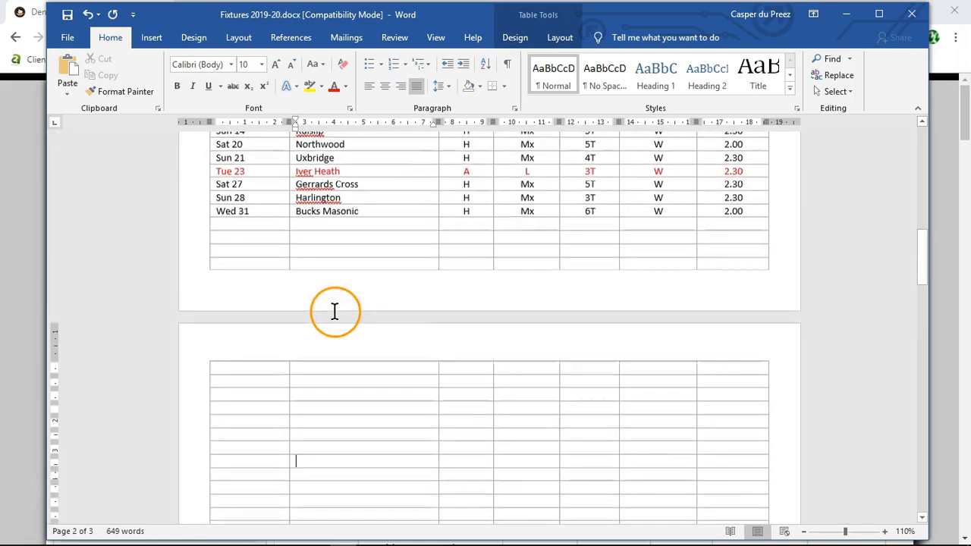
scroll(334, 311, up, 1)
drag(273, 254, 730, 254)
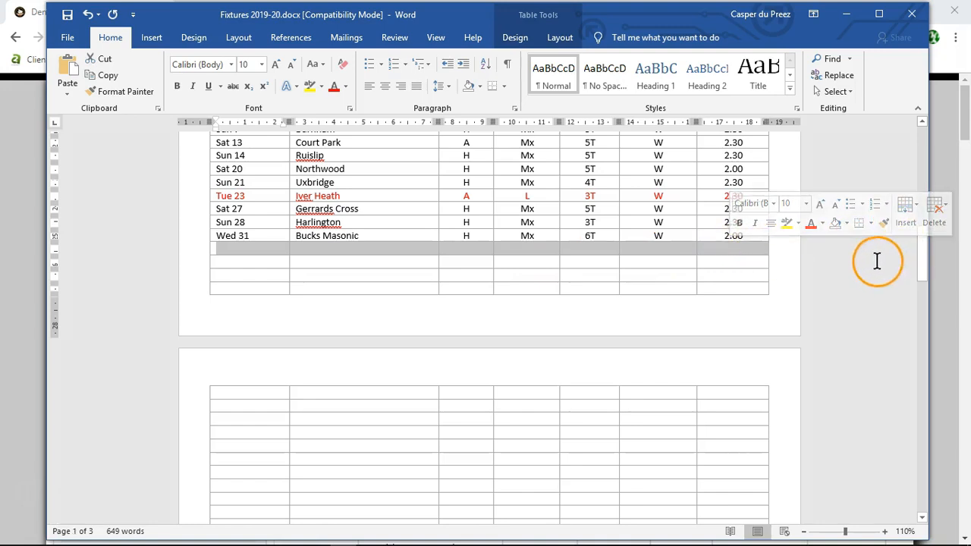
right_click(262, 254)
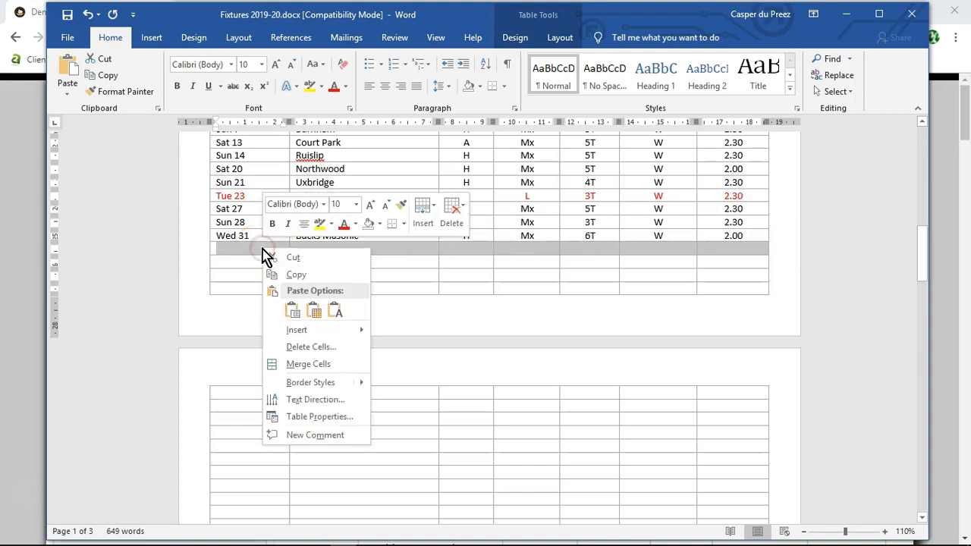
click(295, 364)
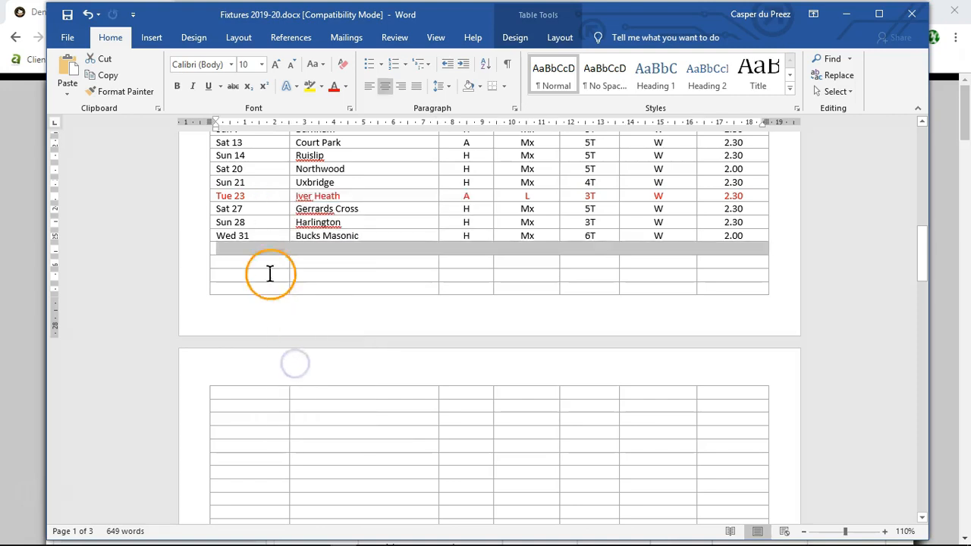
click(293, 264)
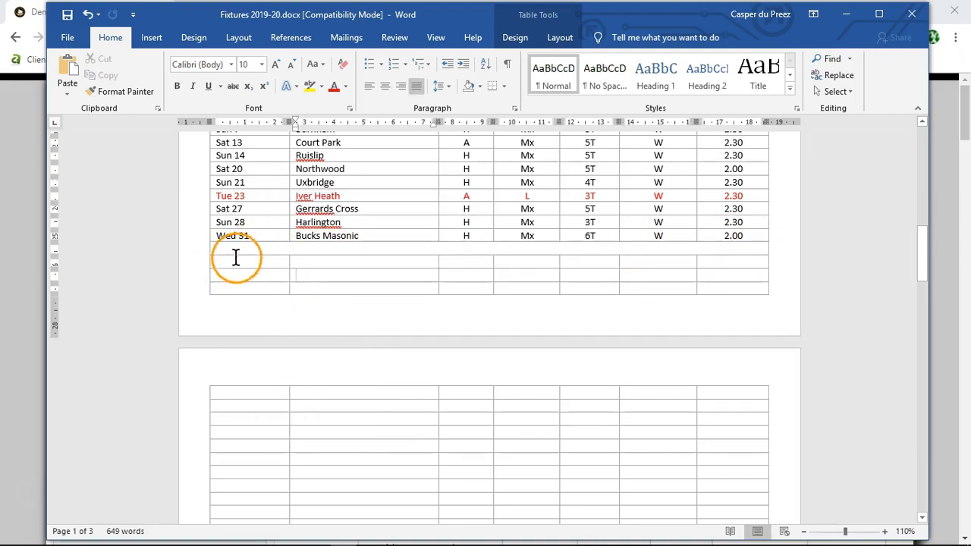
Step: Merge the second empty row below the Wed 31 fixture into a single full-width cell
scroll(174, 256, up, 3)
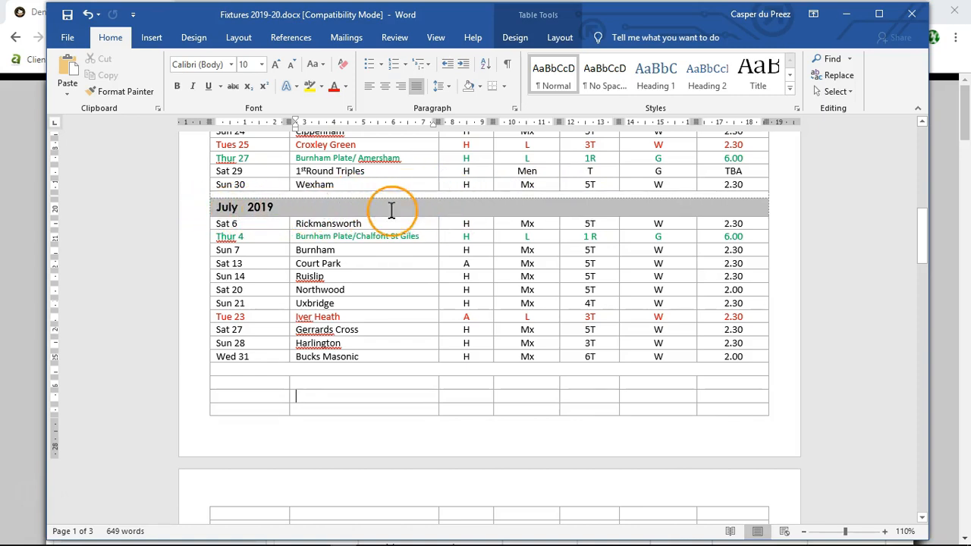
scroll(174, 273, down, 2)
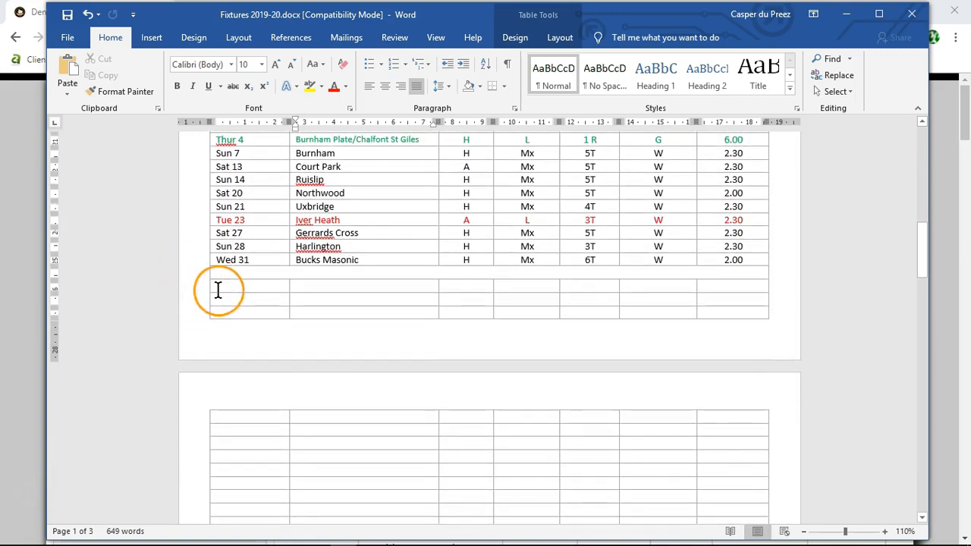
drag(211, 287, 503, 286)
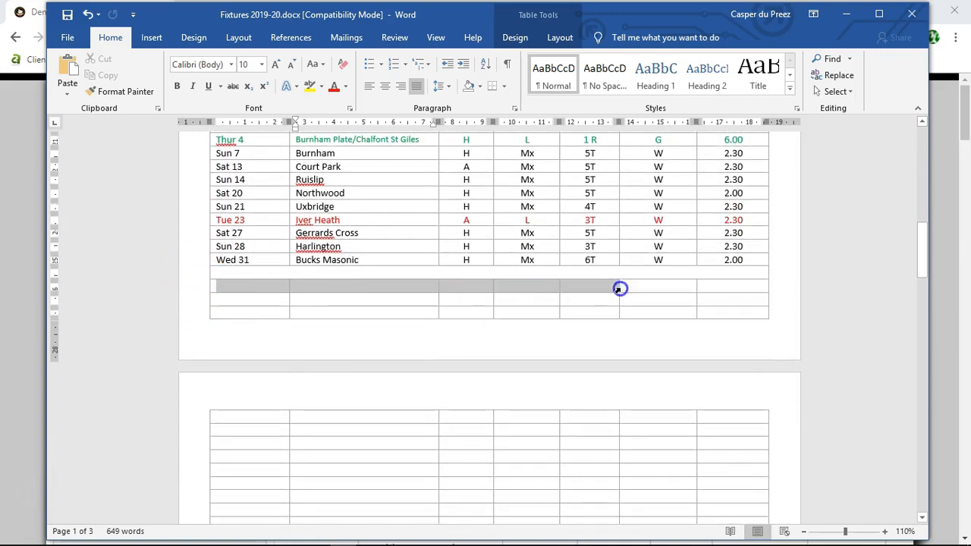
drag(619, 288, 715, 295)
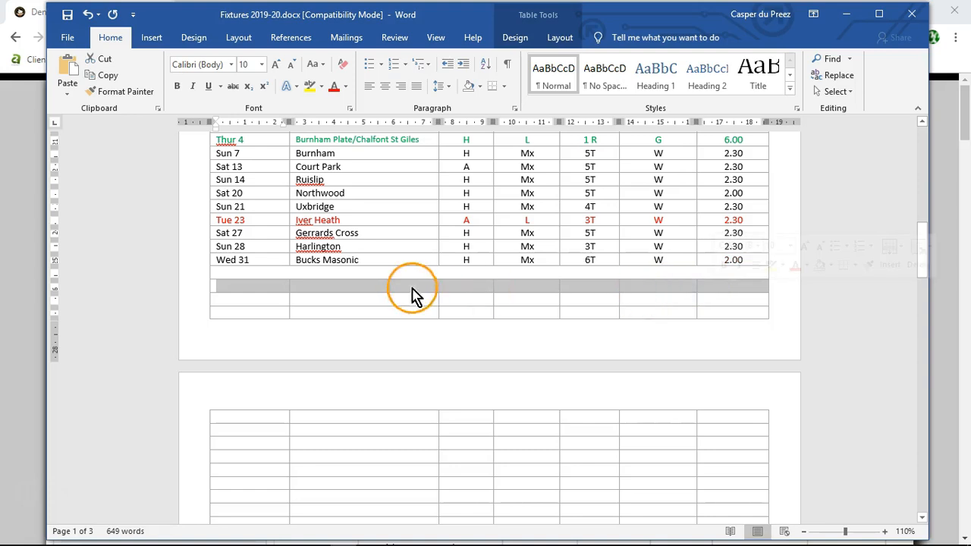
right_click(257, 288)
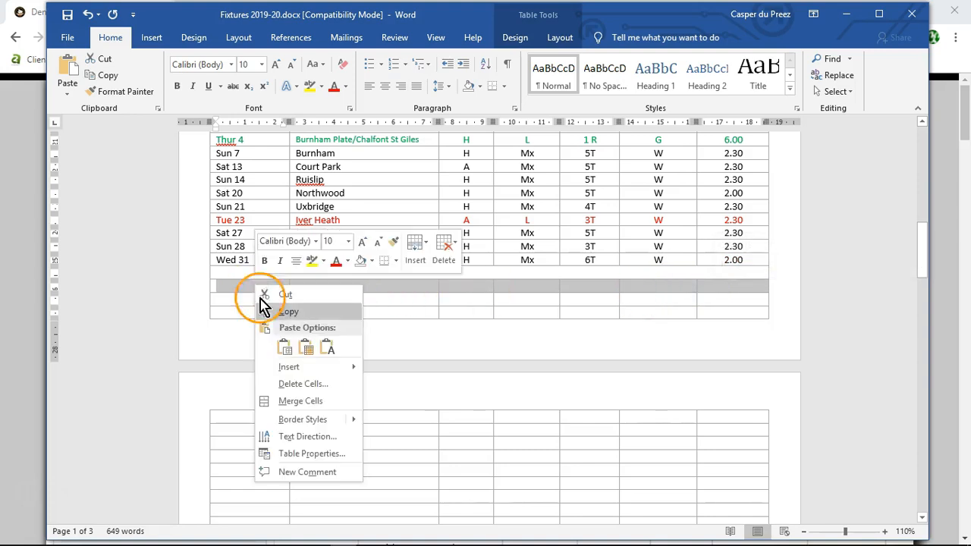
click(311, 401)
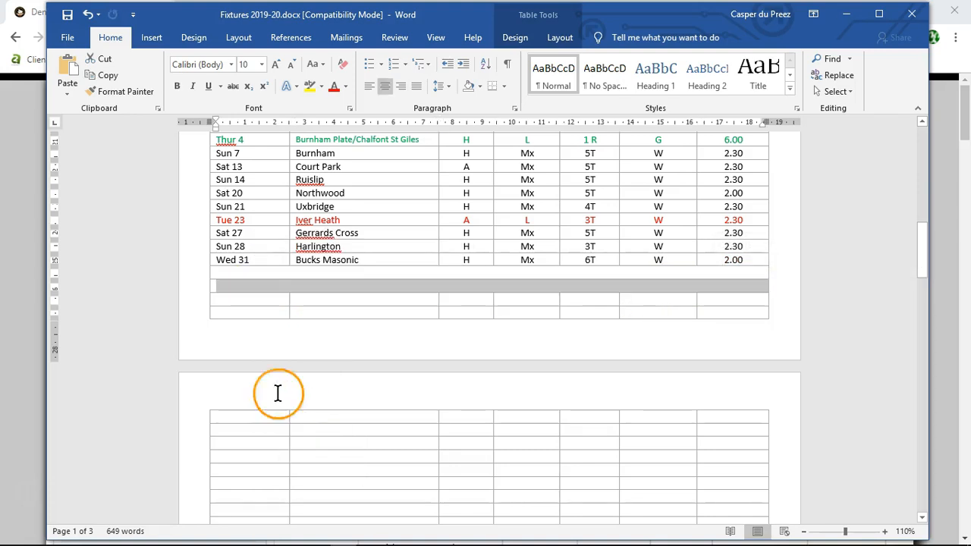
click(254, 339)
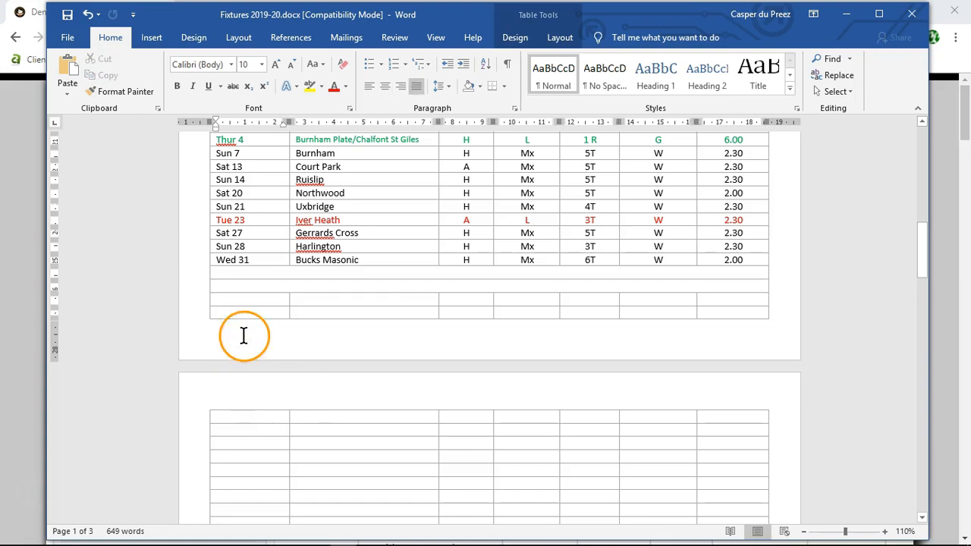
Step: Copy the nested table's August 2019 heading row and paste it into the second merged row below July, overwriting the cells
scroll(149, 326, down, 3)
scroll(149, 331, down, 6)
scroll(163, 388, down, 7)
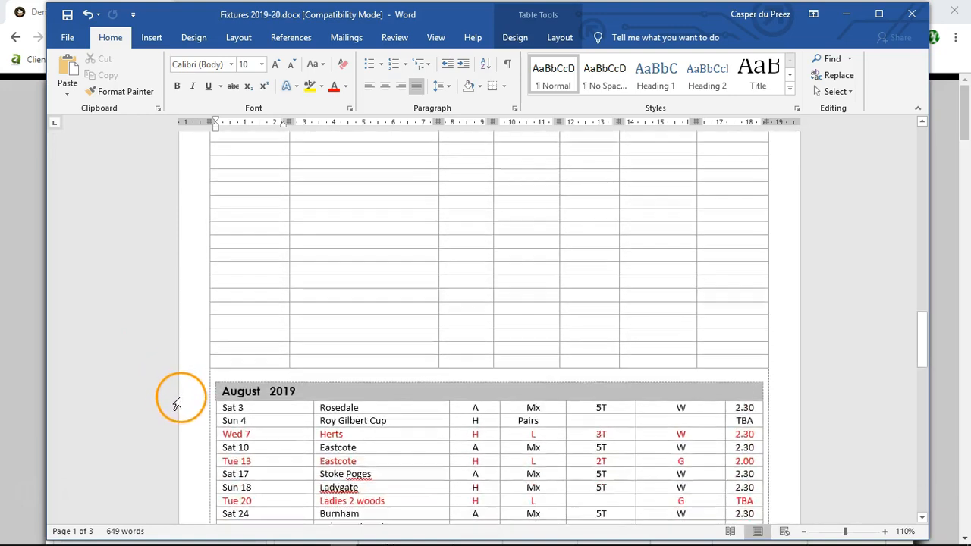
scroll(176, 402, down, 2)
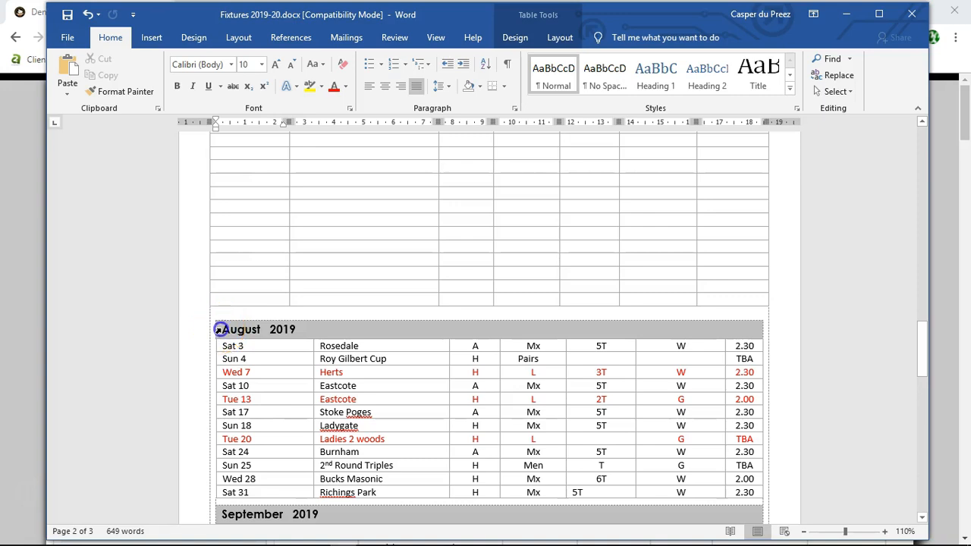
click(219, 329)
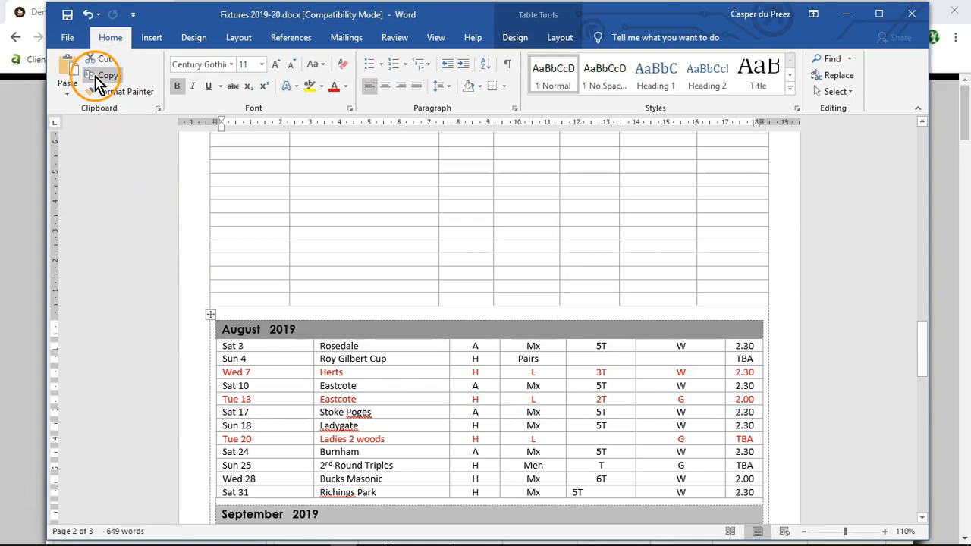
scroll(126, 256, up, 8)
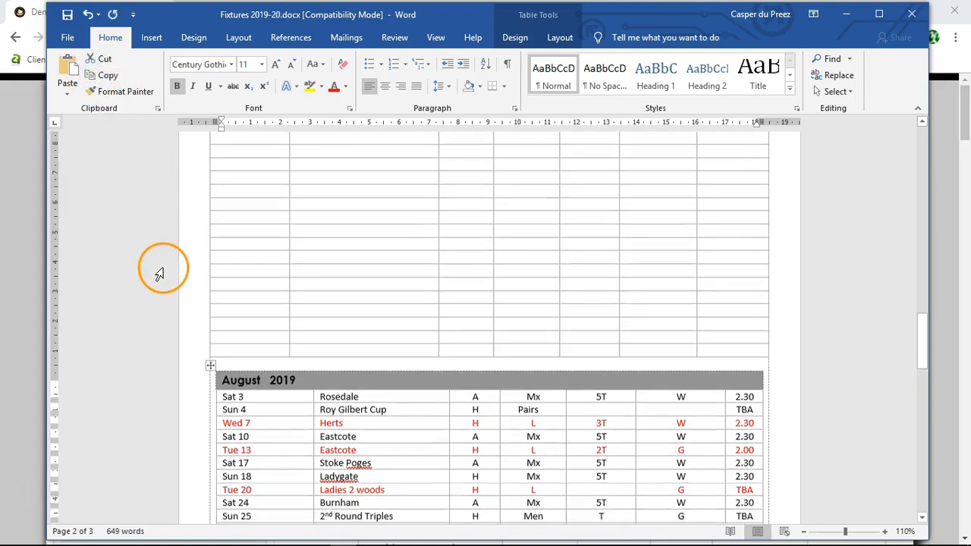
click(225, 248)
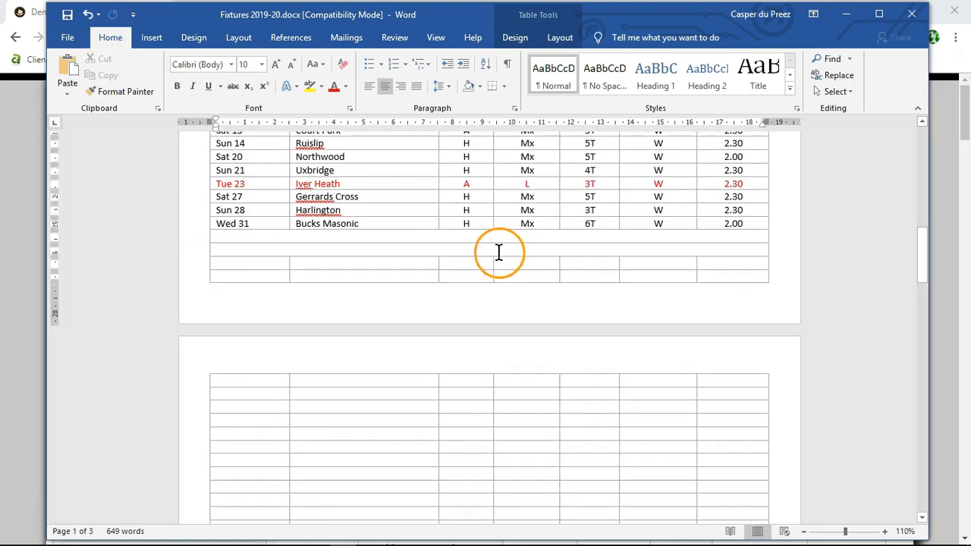
click(66, 97)
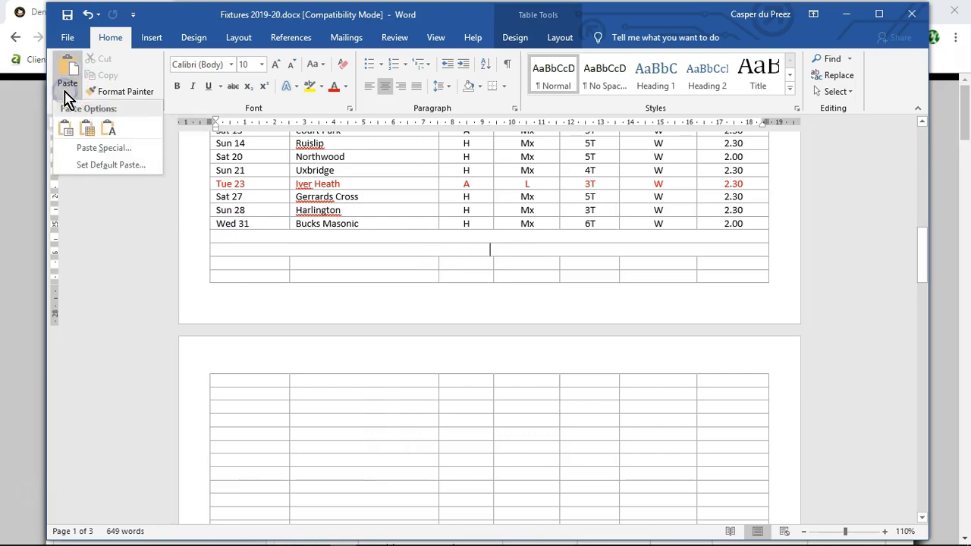
click(88, 135)
click(310, 312)
Step: Copy the August fixture rows from Sat 3 Rosedale to Sat 31 Richings Park in the nested table
scroll(316, 316, down, 4)
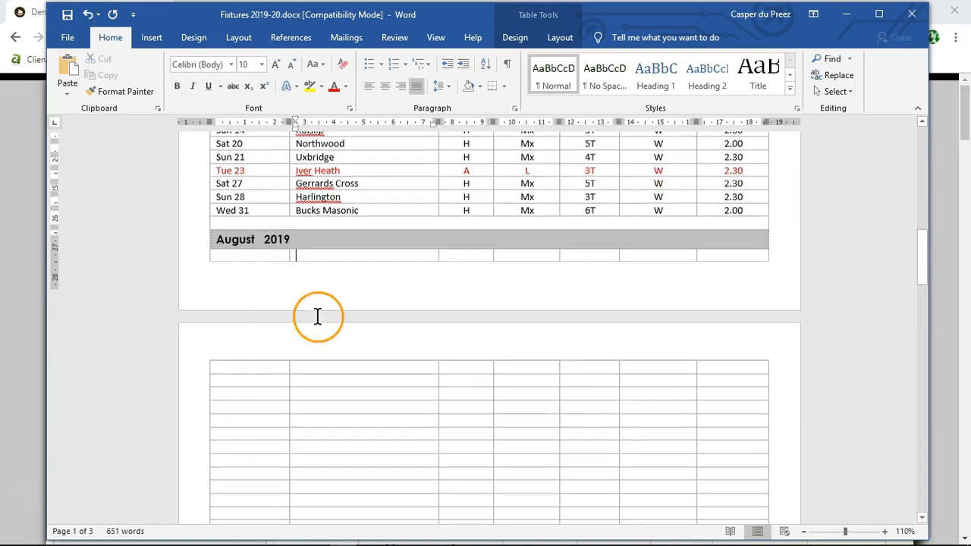
scroll(418, 394, down, 5)
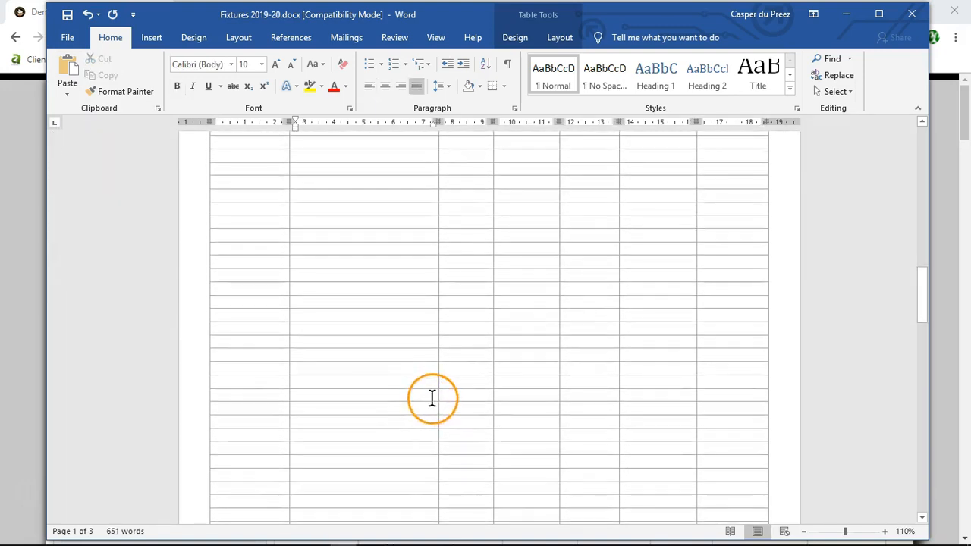
scroll(359, 392, down, 5)
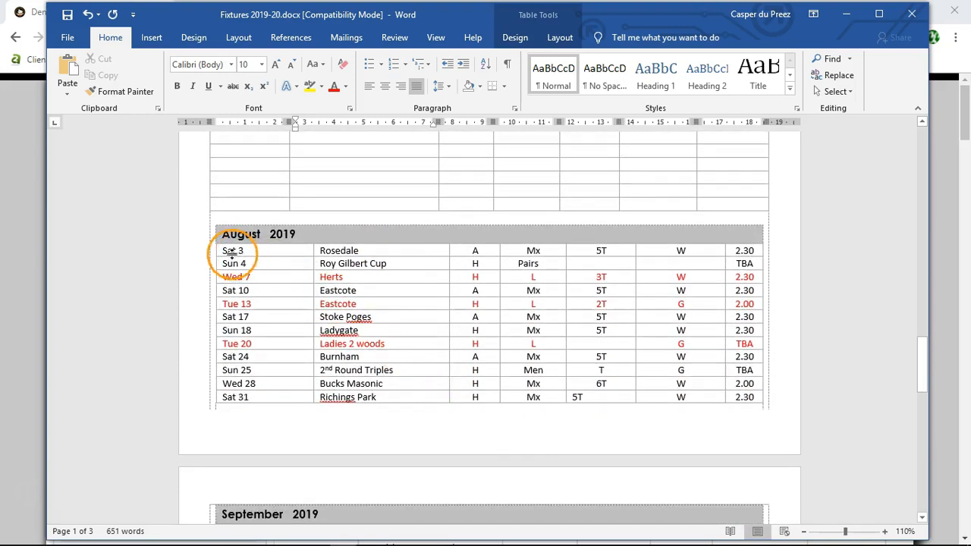
scroll(208, 261, down, 1)
drag(220, 204, 735, 352)
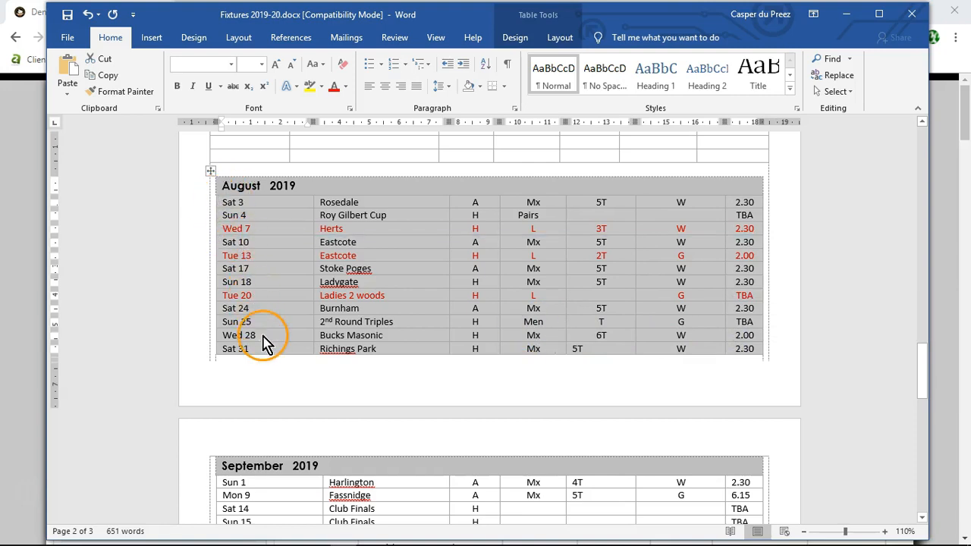
click(102, 76)
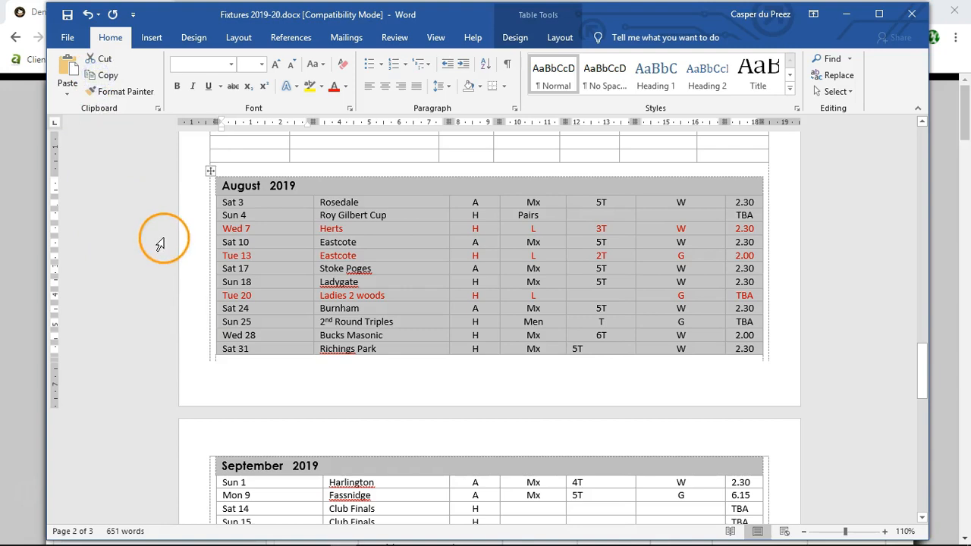
Step: Paste the copied August fixtures into the empty rows below the new August 2019 heading, overwriting the cells
scroll(152, 243, up, 6)
scroll(160, 244, up, 8)
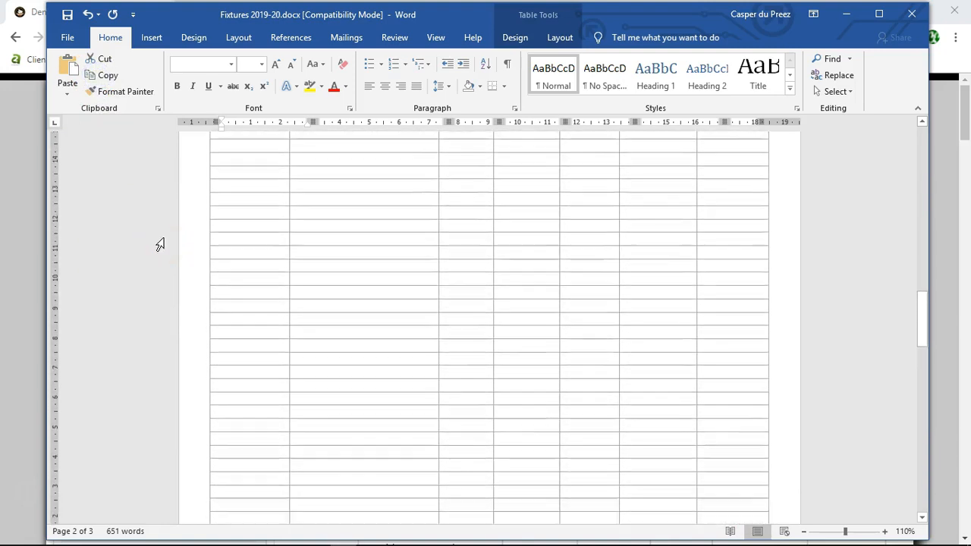
scroll(160, 244, up, 4)
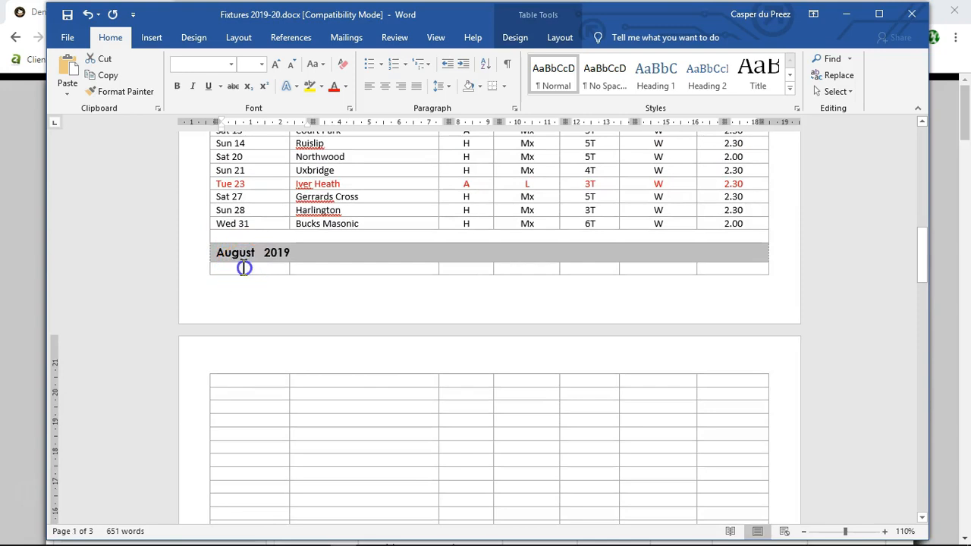
click(244, 268)
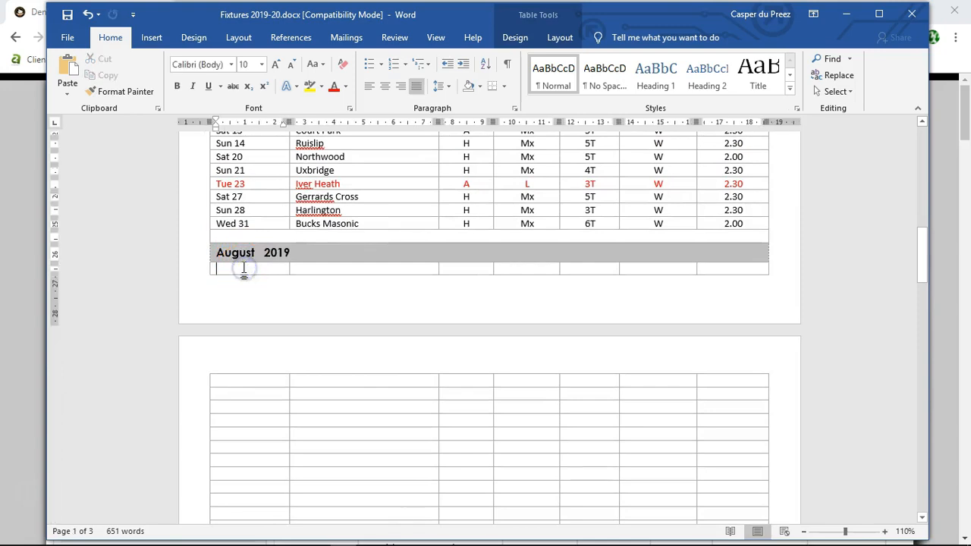
click(68, 91)
click(88, 130)
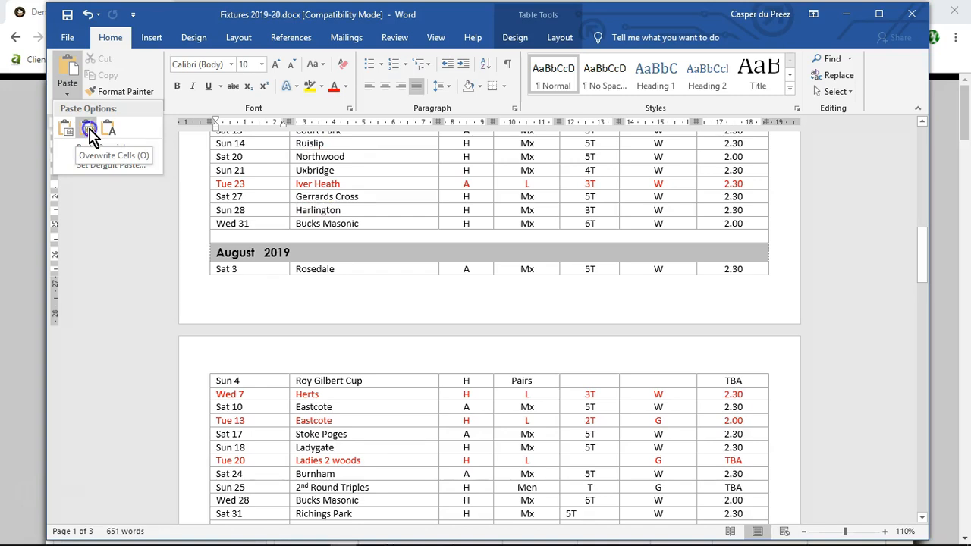
click(90, 135)
Step: Cut the heading and all fixtures from the old nested August 2019 table on the second page
scroll(823, 292, down, 5)
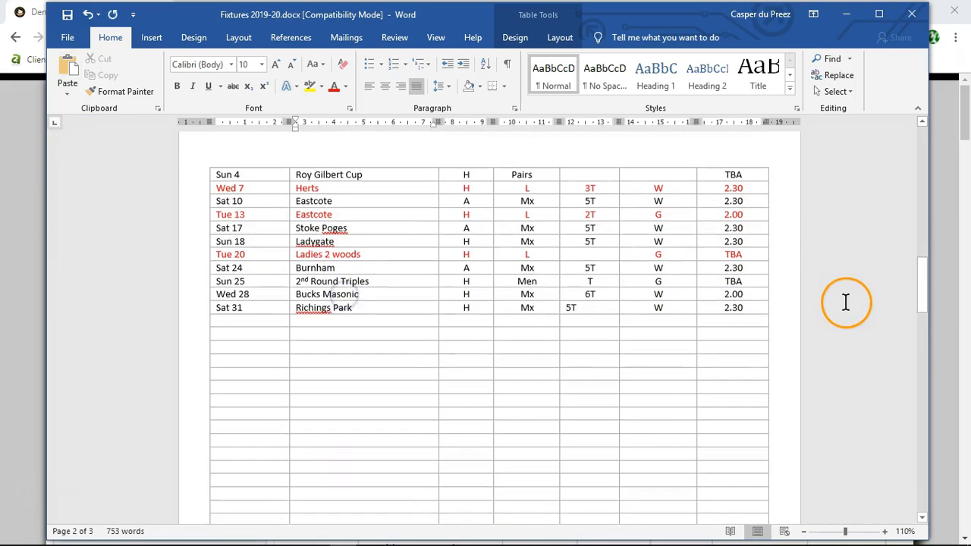
scroll(164, 247, down, 7)
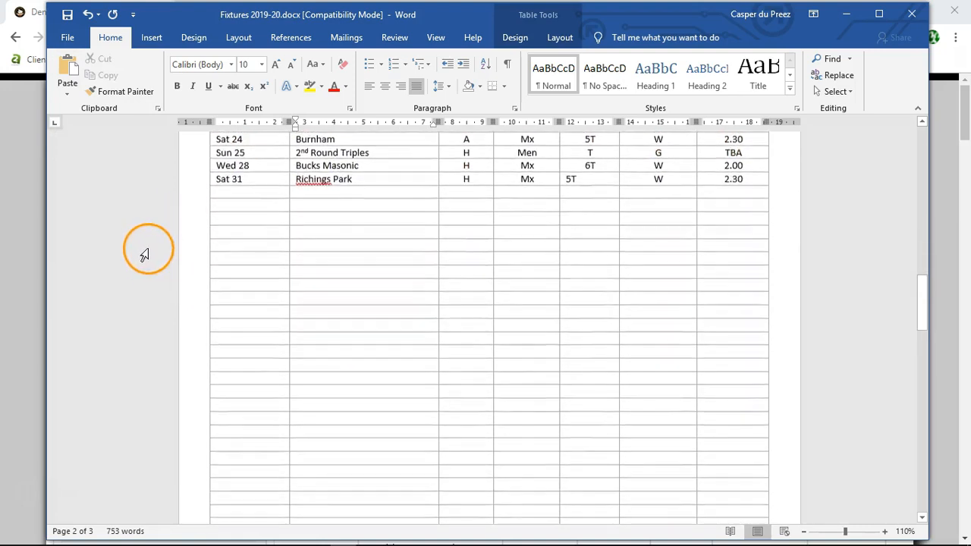
scroll(139, 295, down, 4)
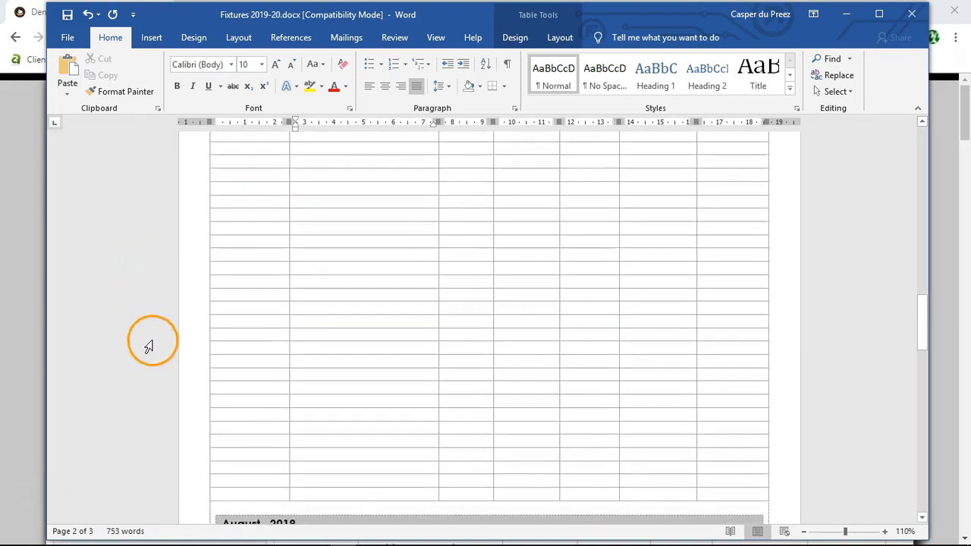
scroll(149, 358, down, 3)
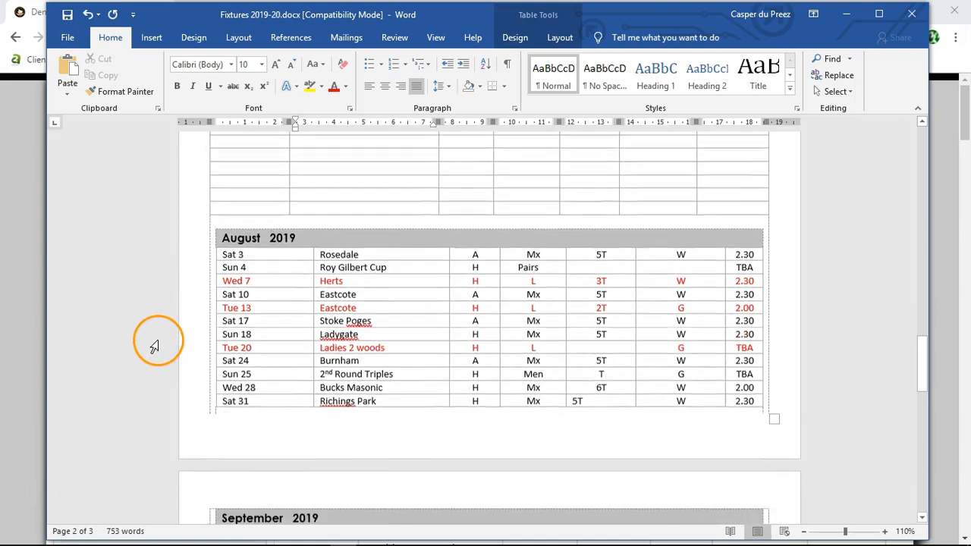
drag(216, 234, 732, 395)
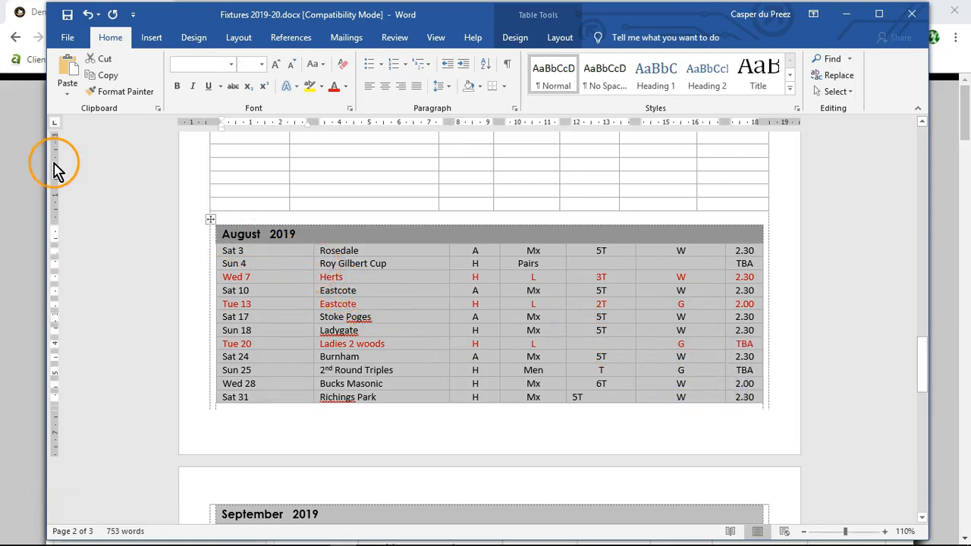
click(104, 60)
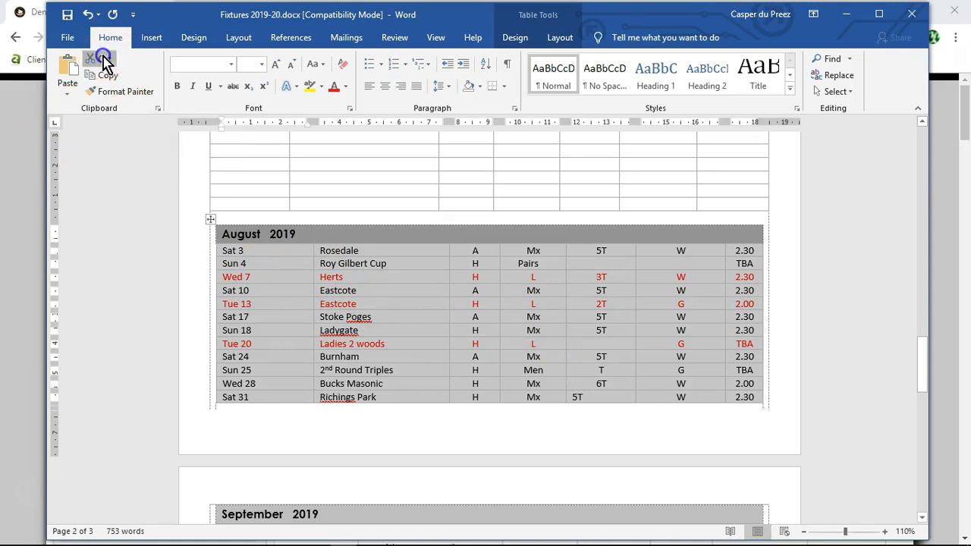
Step: Delete the emptied heading row and fixture rows of the old nested August table
click(212, 236)
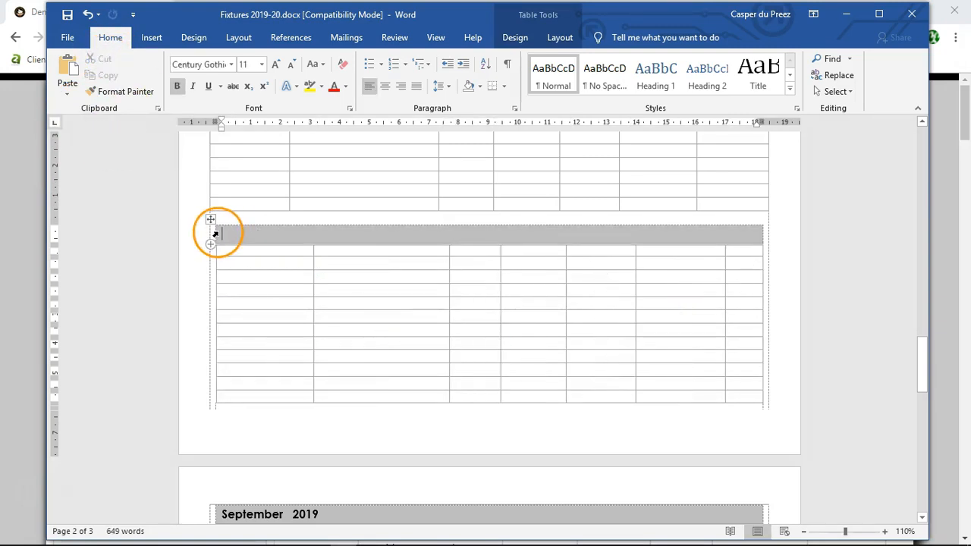
drag(218, 238, 281, 396)
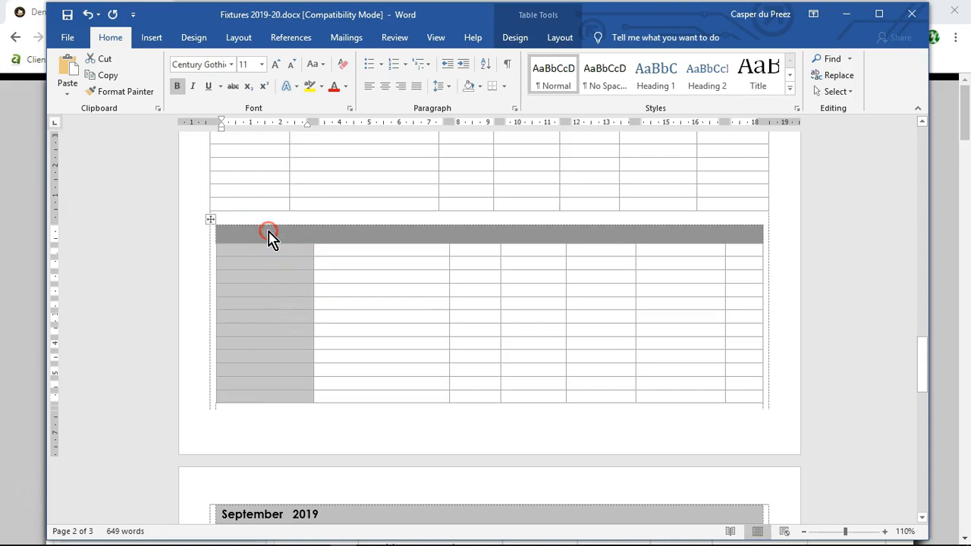
right_click(269, 235)
click(313, 331)
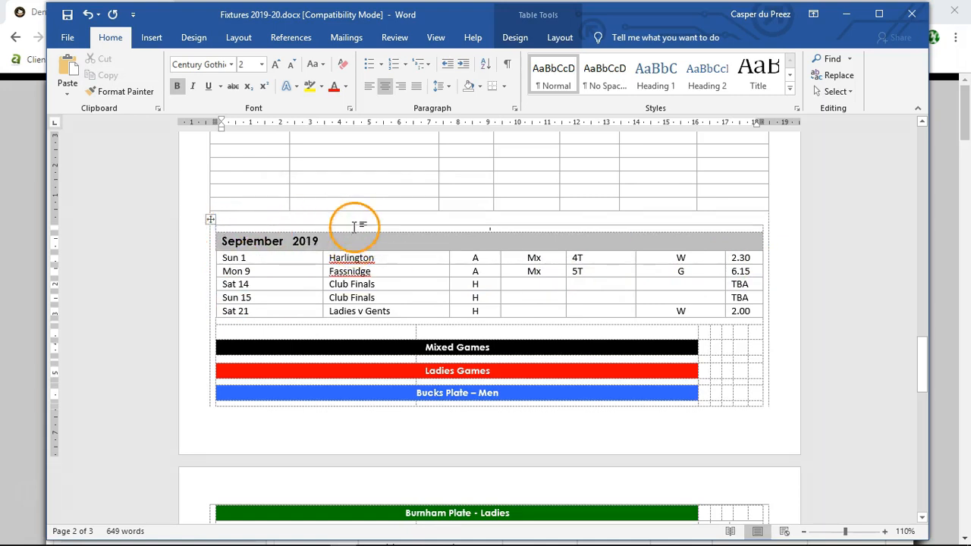
Step: Merge the cells of each of the first two empty rows below Sat 31 Richings Park into one full-width cell per row
scroll(172, 220, up, 5)
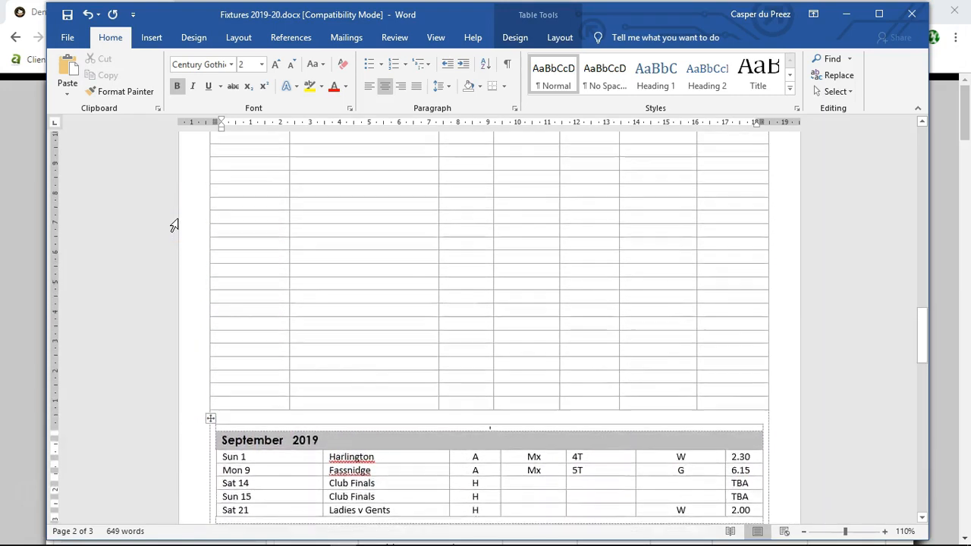
scroll(174, 225, up, 1)
drag(215, 238, 644, 238)
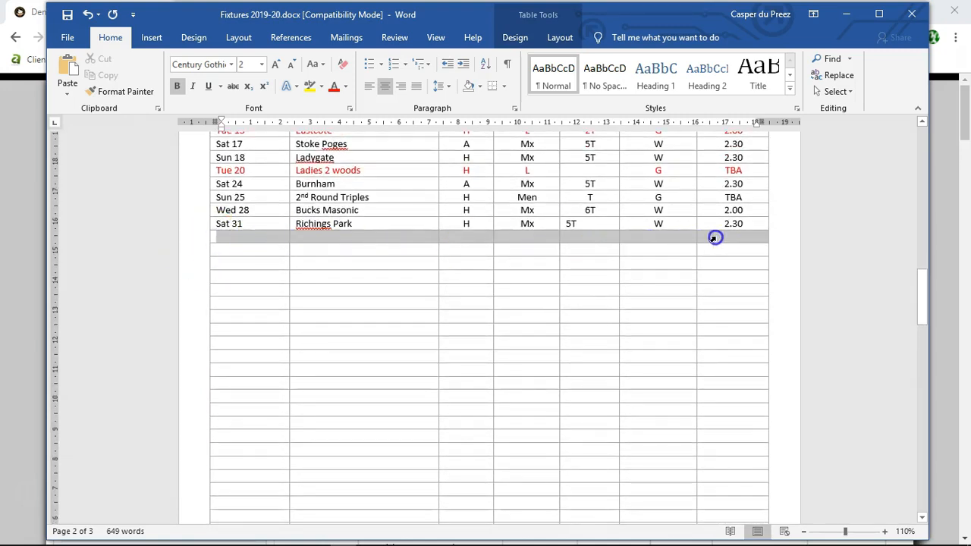
drag(713, 238, 714, 240)
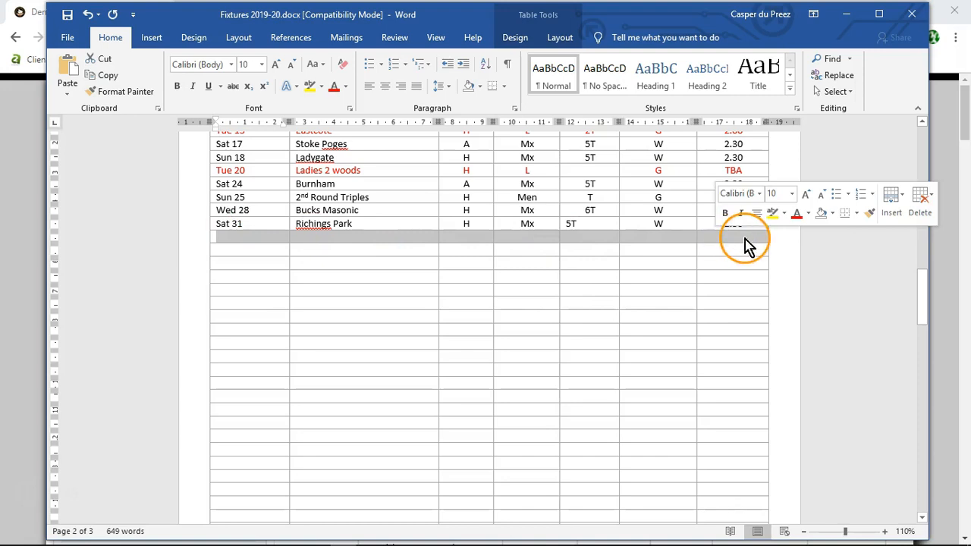
right_click(245, 239)
click(278, 351)
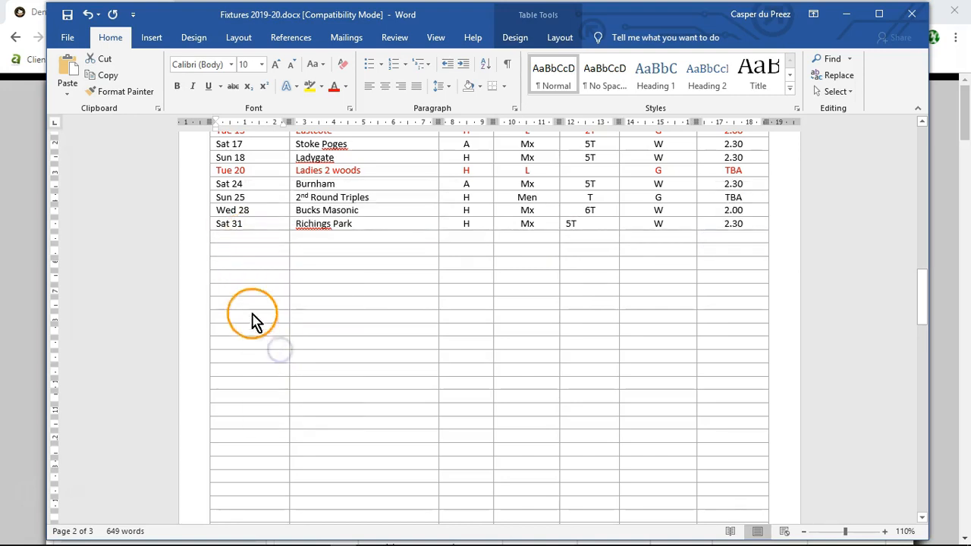
drag(216, 255, 711, 256)
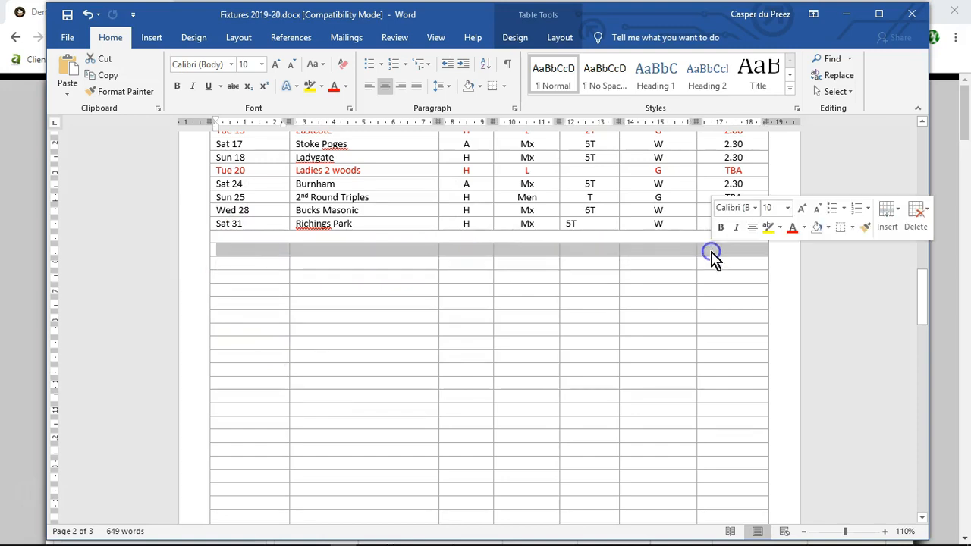
right_click(237, 254)
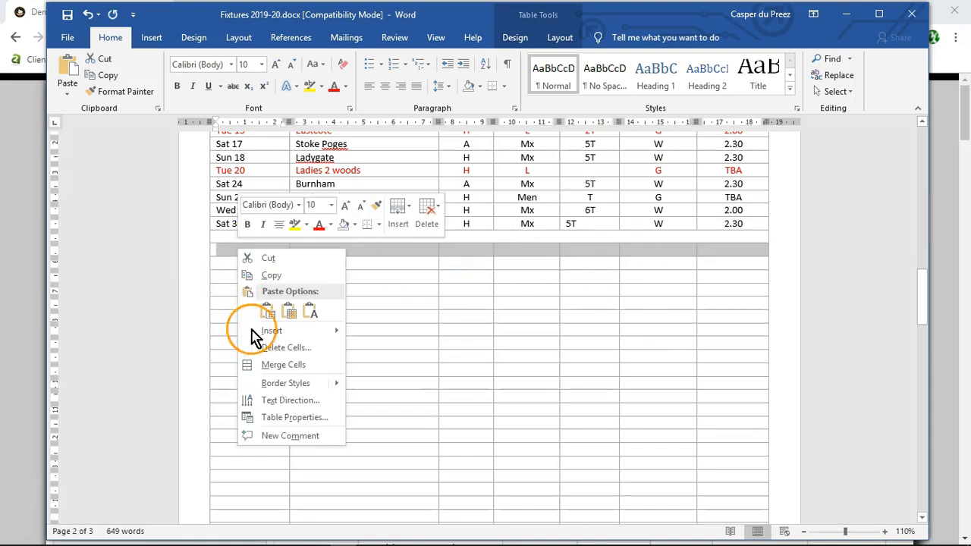
click(262, 364)
Step: Cut the September 2019 heading row from the nested table
scroll(205, 354, down, 8)
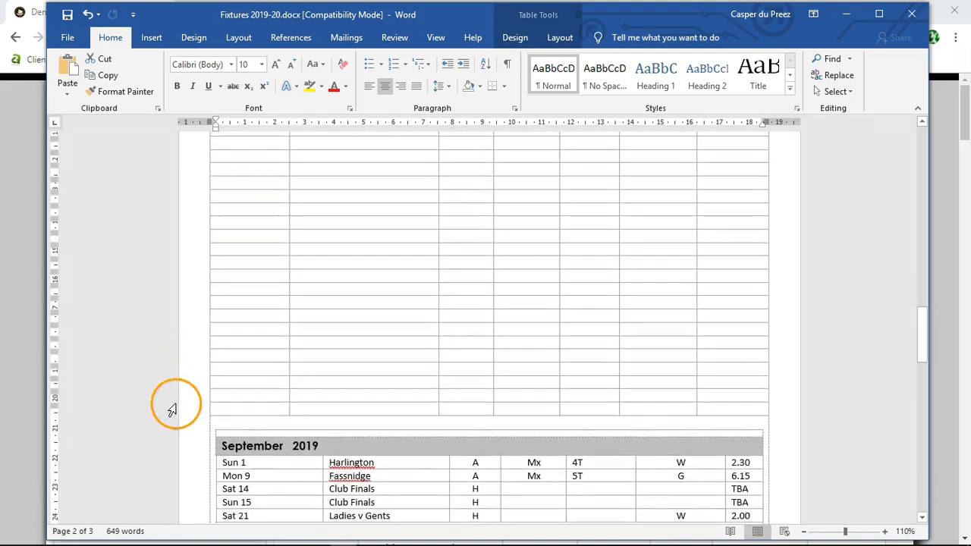
scroll(173, 410, down, 2)
click(218, 388)
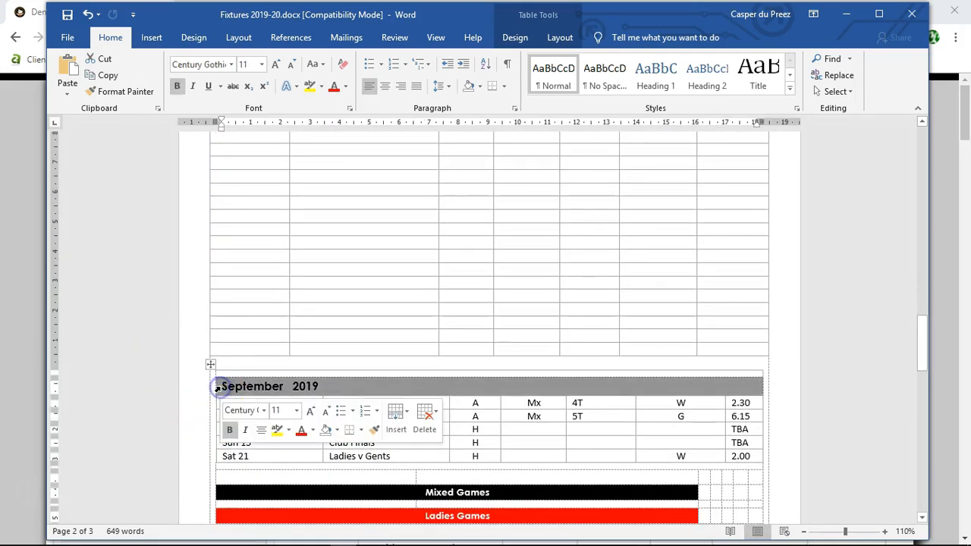
click(107, 75)
click(104, 59)
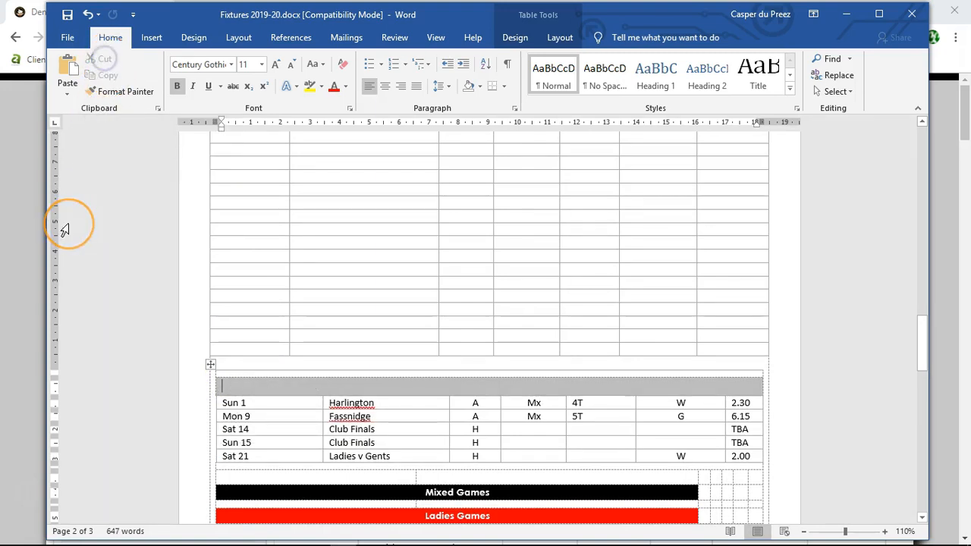
Step: Paste the September 2019 heading into the second merged row below the August fixtures, overwriting the cells
scroll(65, 228, up, 8)
scroll(65, 230, up, 1)
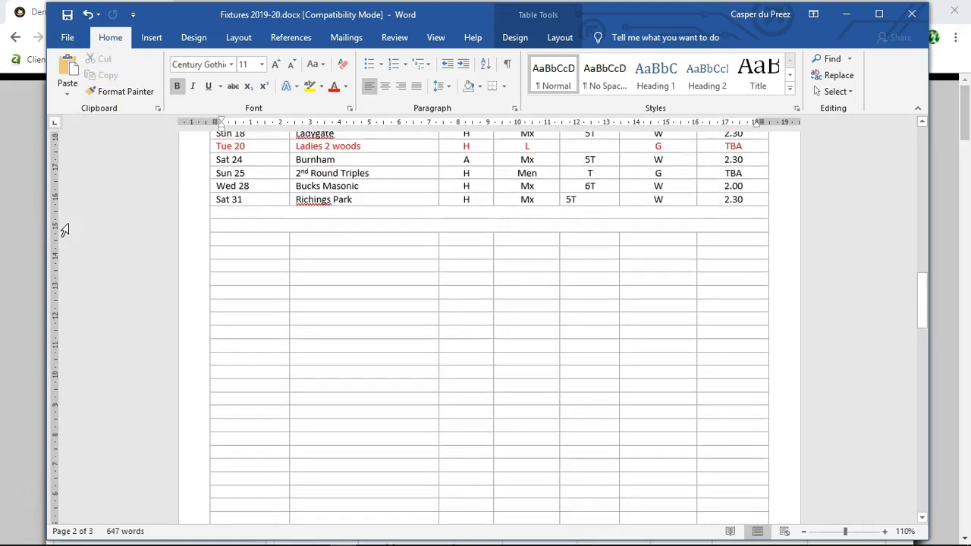
click(219, 225)
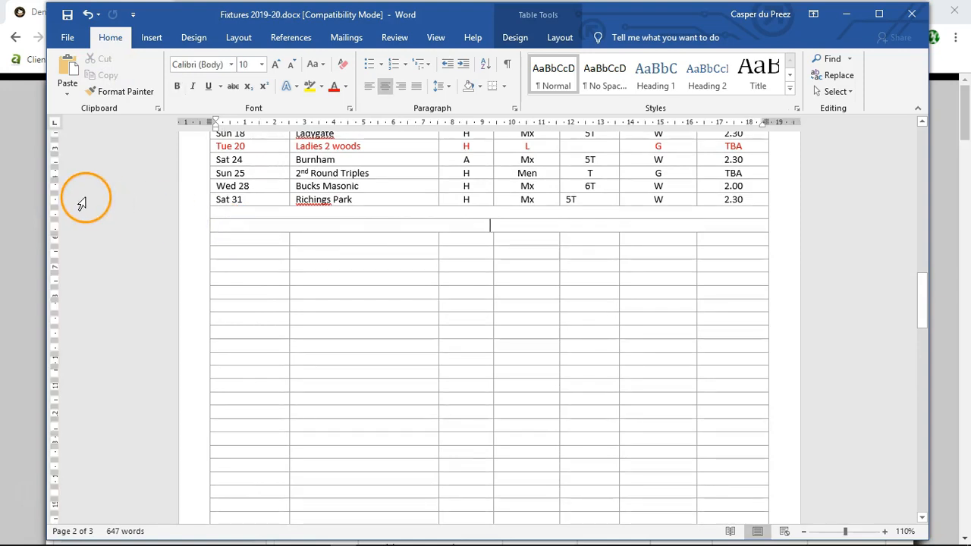
click(67, 94)
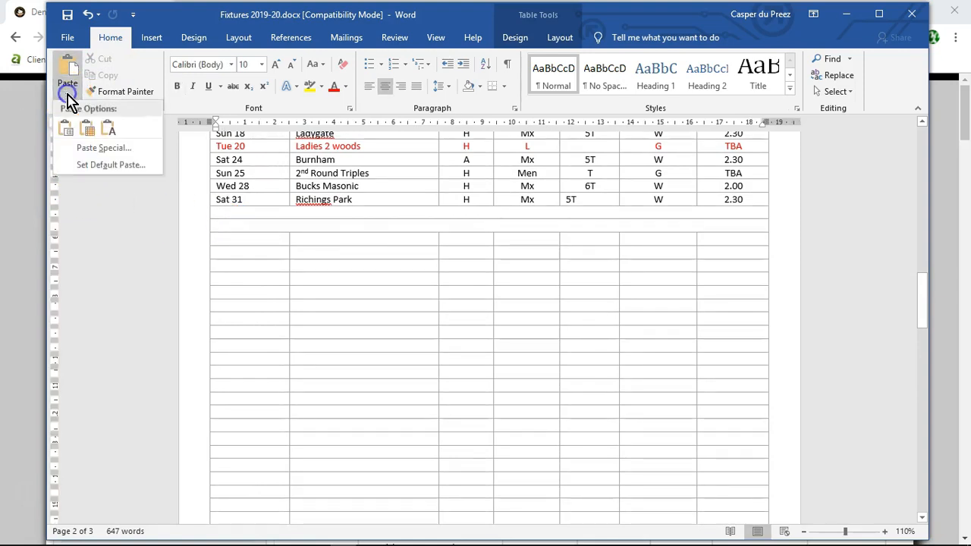
click(89, 131)
Step: Cut the September fixture rows from Sun 1 Harlington to Sat 21 Ladies v Gents out of the nested table
scroll(217, 336, down, 10)
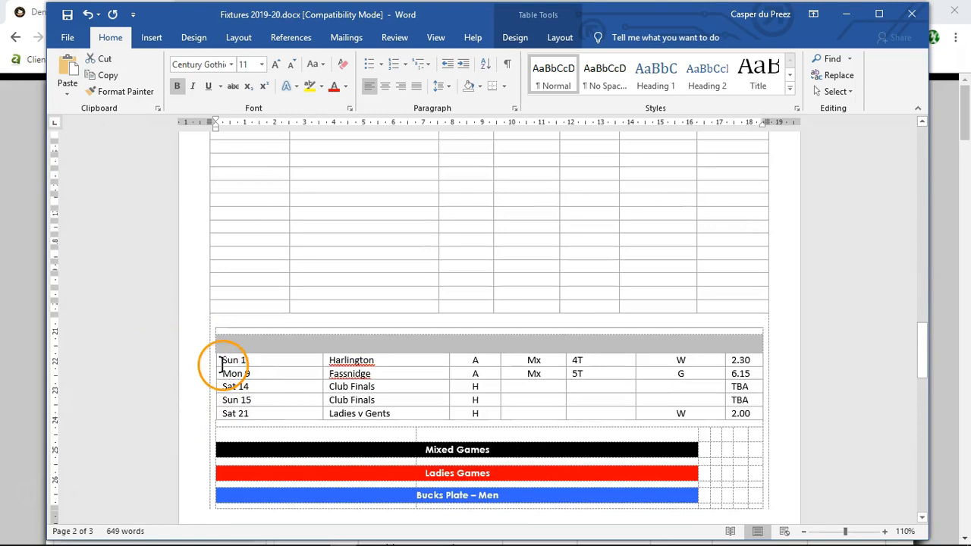
drag(217, 361, 740, 413)
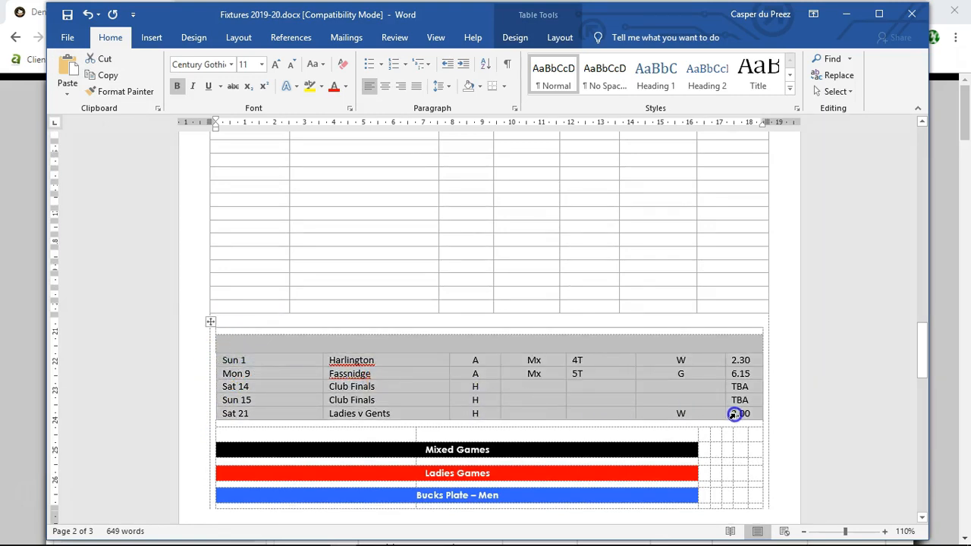
click(104, 61)
Step: Paste the September fixtures into the empty rows below the new September 2019 heading, overwriting the cells
scroll(101, 262, up, 4)
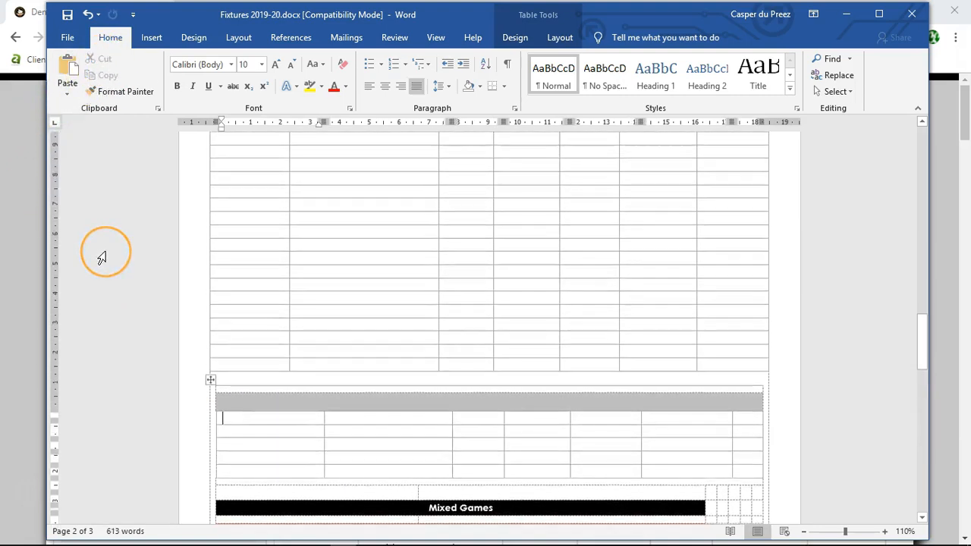
scroll(102, 259, up, 8)
click(217, 269)
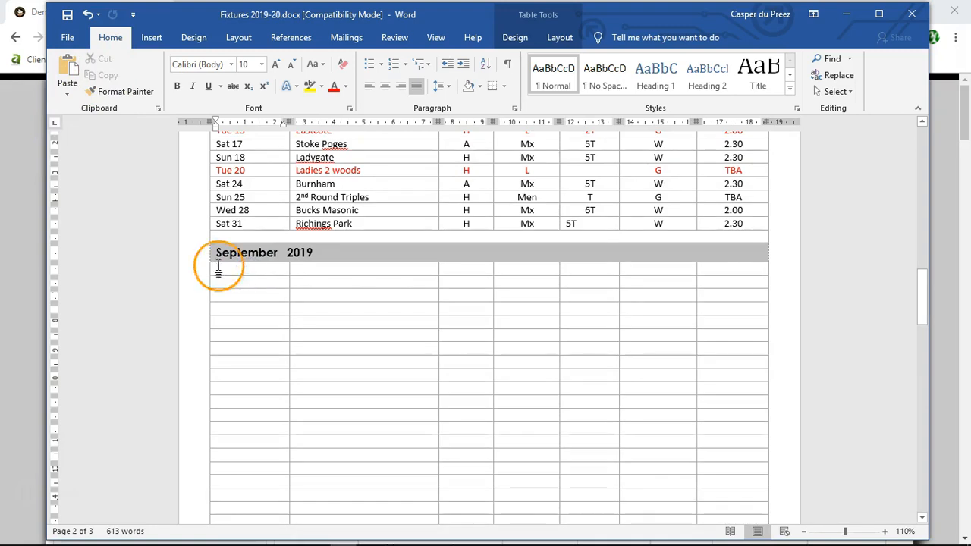
click(70, 96)
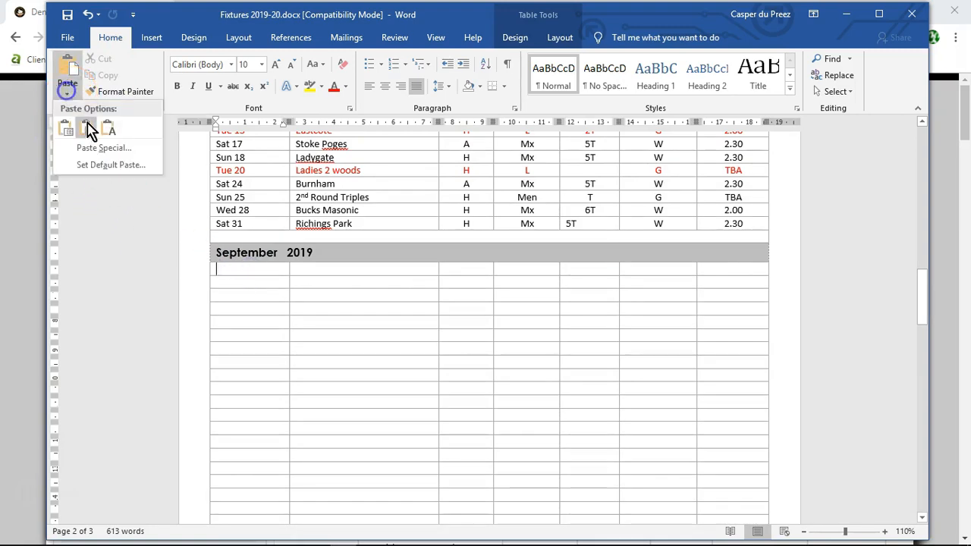
click(86, 126)
click(320, 359)
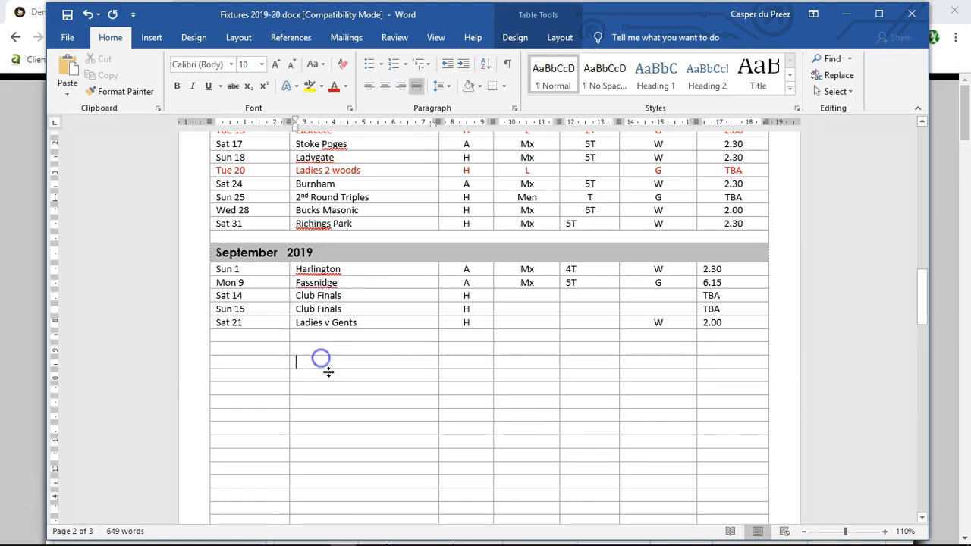
Step: Merge the cells of the second and third empty rows below the September fixtures into one full-width cell per row
scroll(310, 401, down, 5)
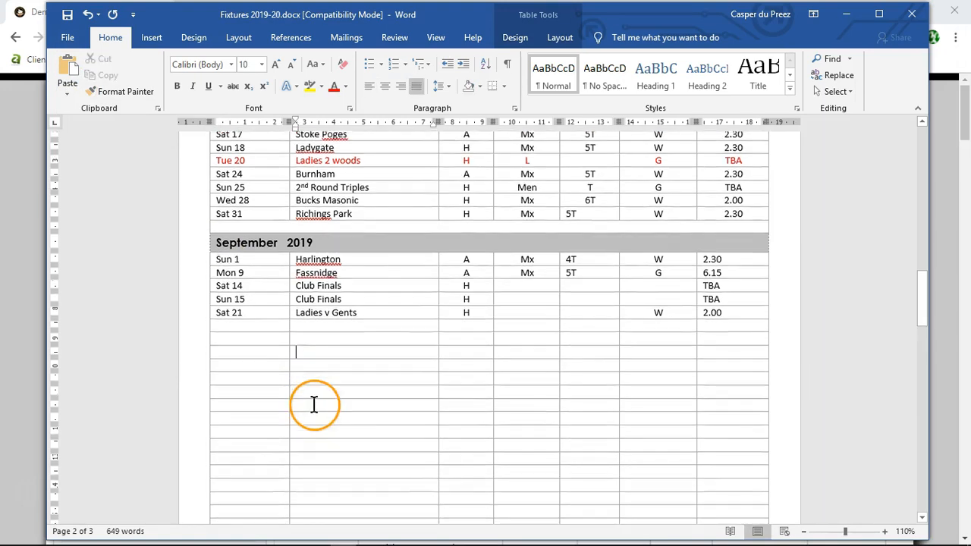
scroll(336, 405, down, 6)
scroll(173, 438, down, 1)
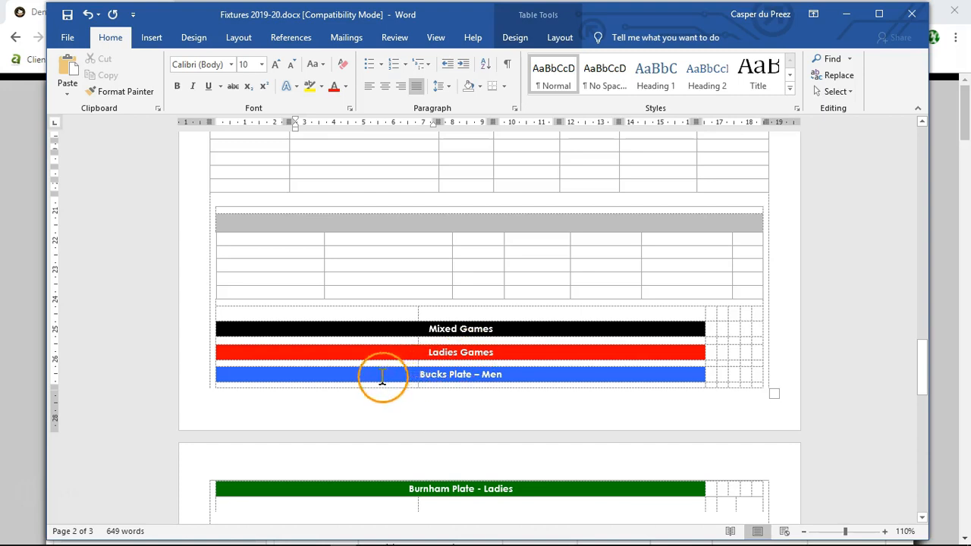
scroll(383, 377, down, 1)
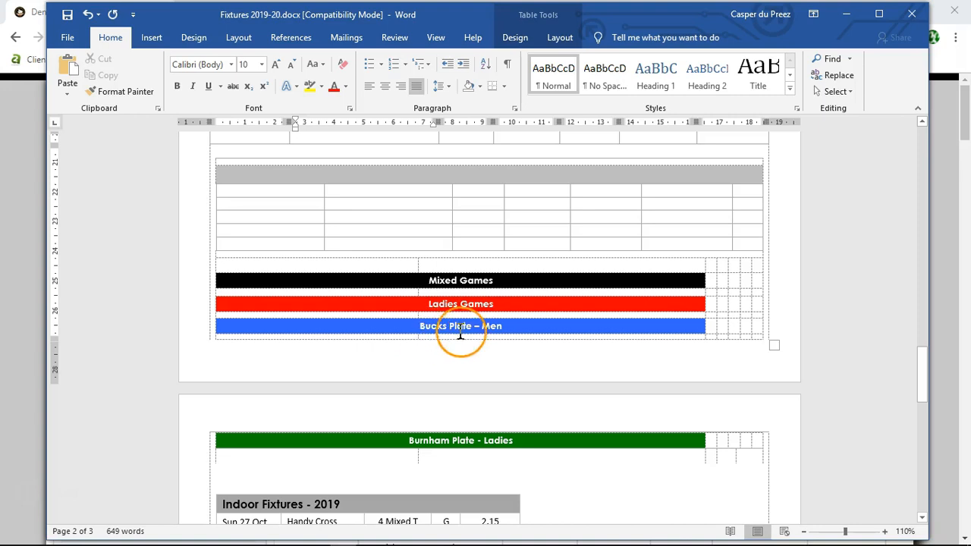
scroll(379, 388, up, 10)
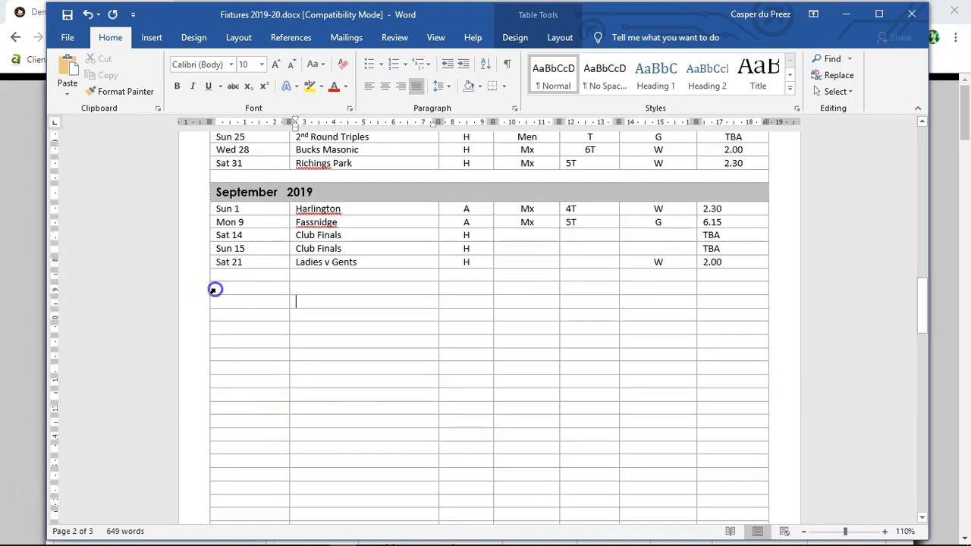
drag(215, 289, 728, 283)
right_click(230, 289)
click(276, 405)
drag(215, 302, 729, 297)
right_click(223, 297)
click(268, 412)
Step: Merge the cells of the fourth and fifth empty rows below the September fixtures into one full-width cell per row
drag(236, 317, 731, 311)
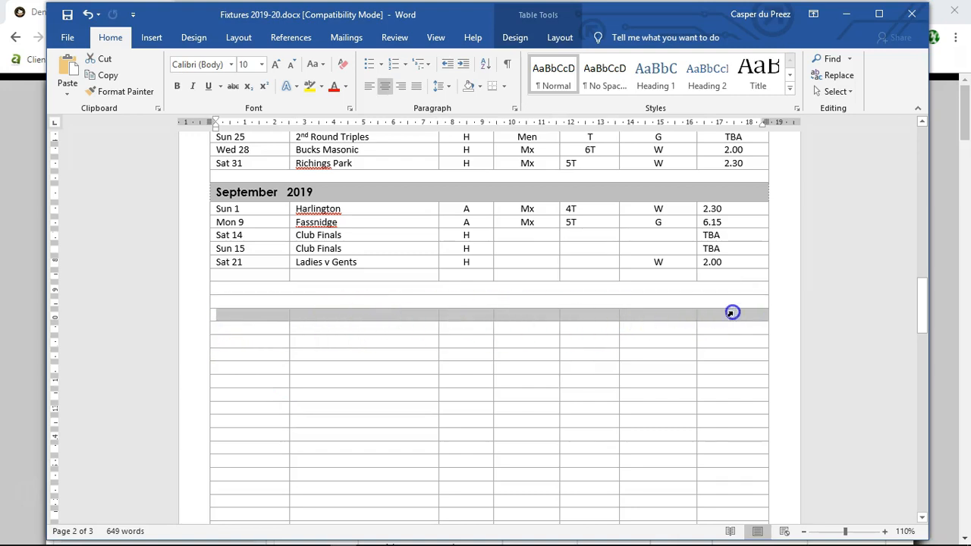
right_click(324, 322)
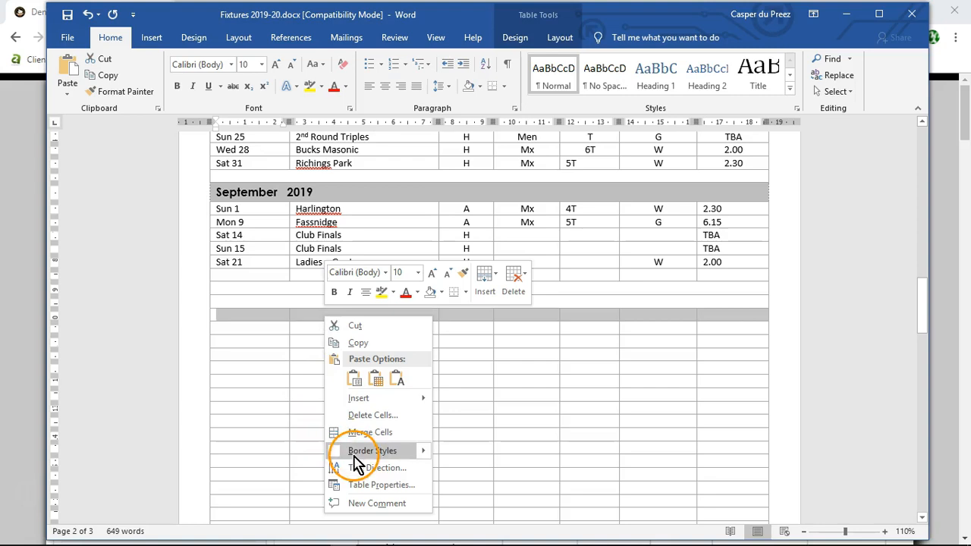
click(364, 431)
drag(228, 335, 717, 325)
drag(425, 337, 225, 338)
right_click(225, 334)
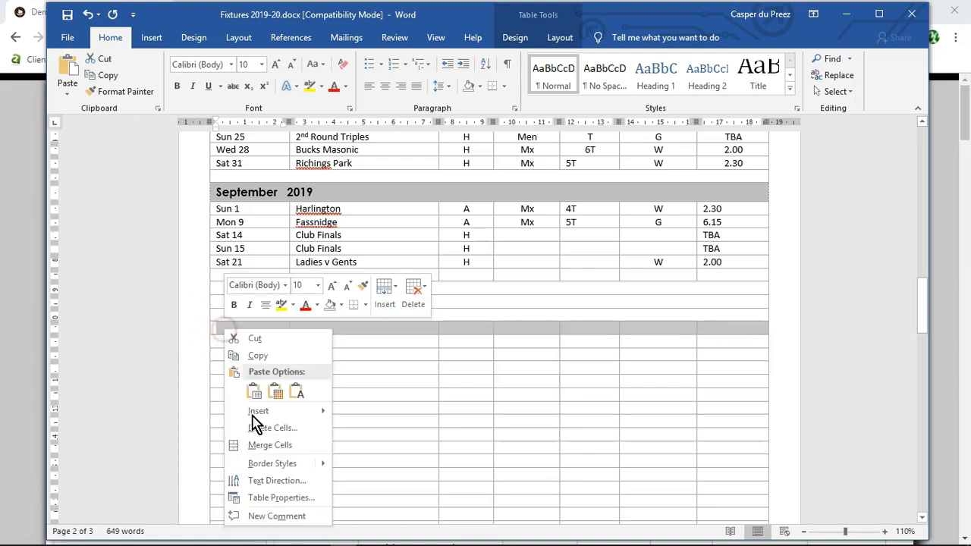
click(256, 441)
Step: Merge the cells of the empty row directly below Sat 21 Ladies v Gents into one full-width cell
drag(217, 273, 715, 279)
right_click(229, 275)
click(273, 391)
Step: Insert two more full-width rows below the last merged row under the September fixtures
click(389, 310)
click(215, 327)
click(390, 291)
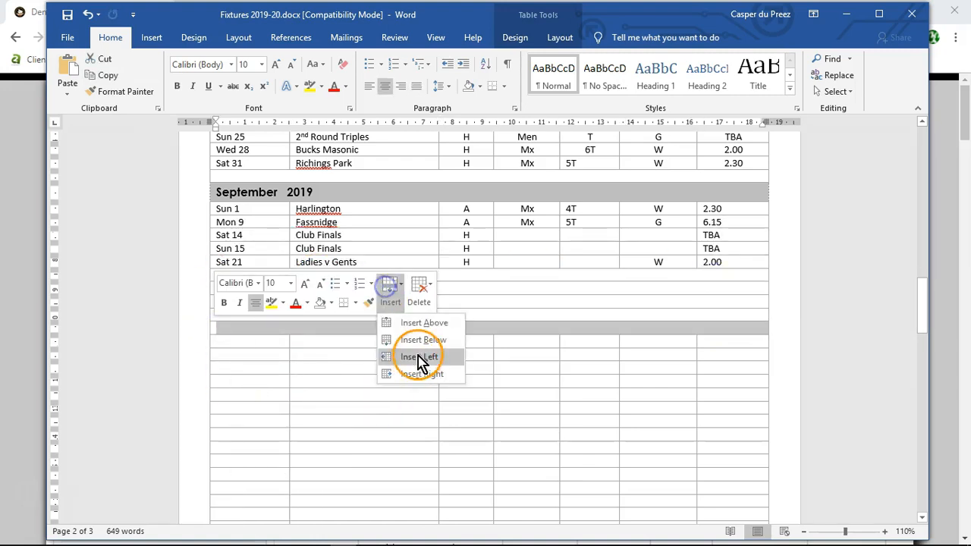
click(419, 340)
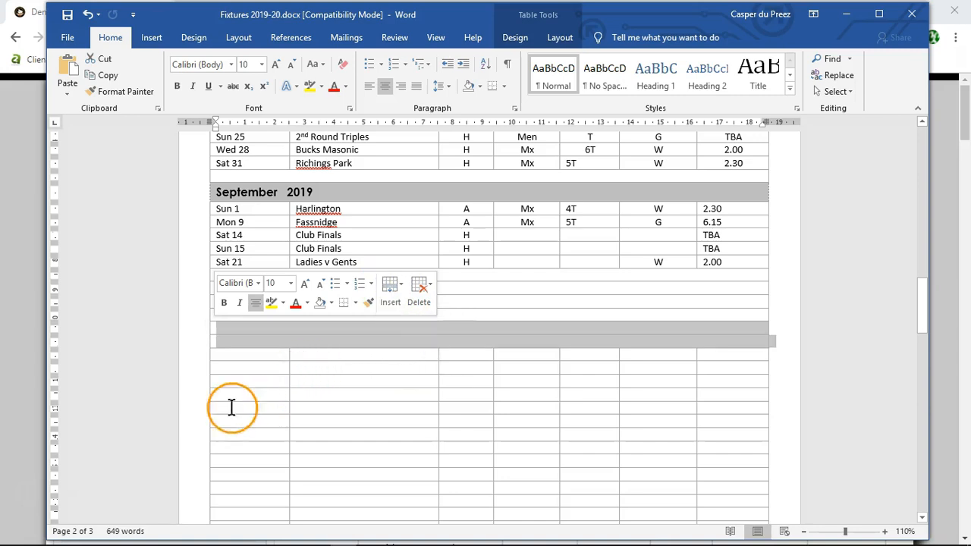
click(368, 406)
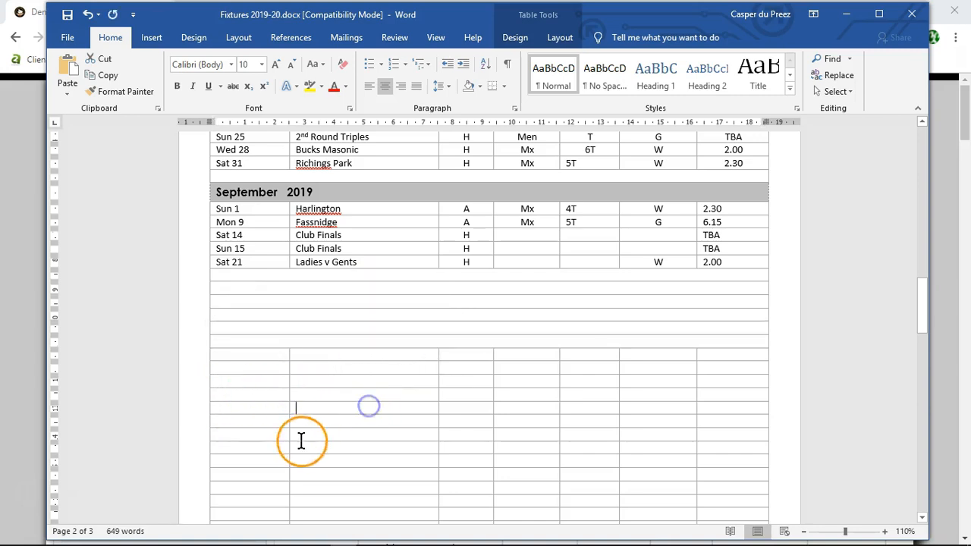
right_click(224, 342)
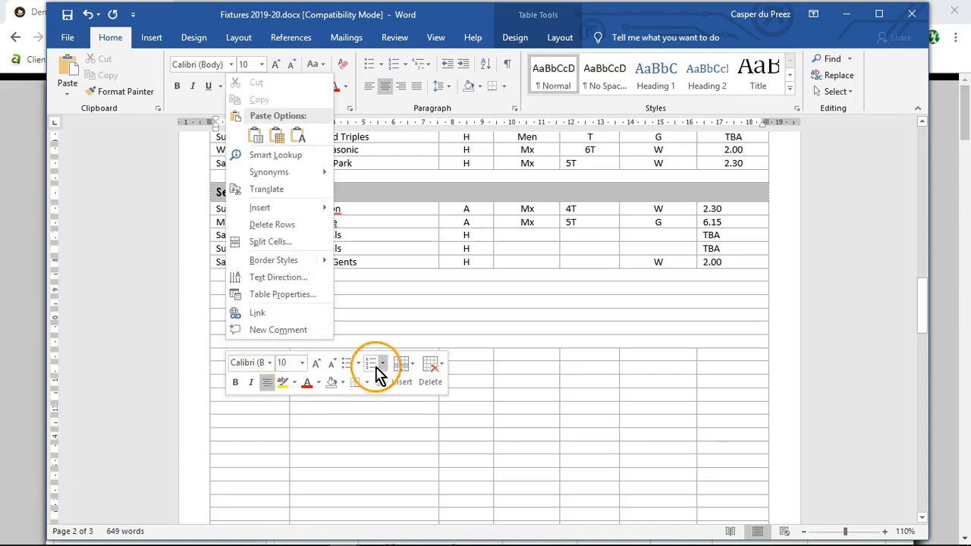
click(400, 366)
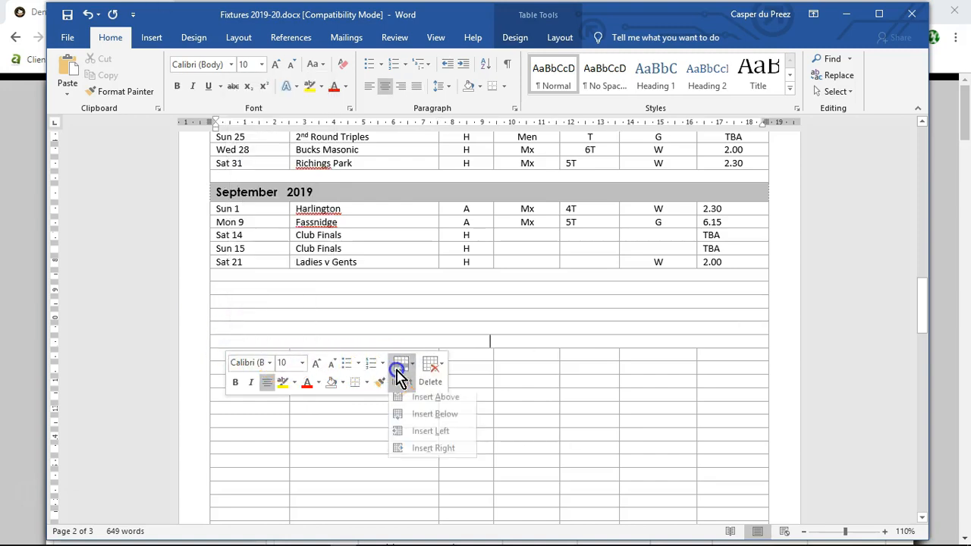
click(435, 418)
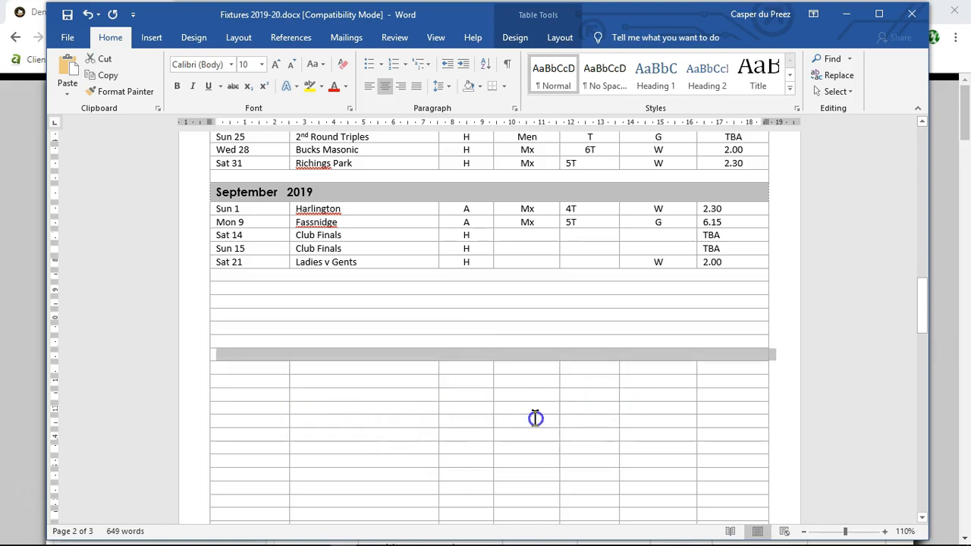
click(536, 419)
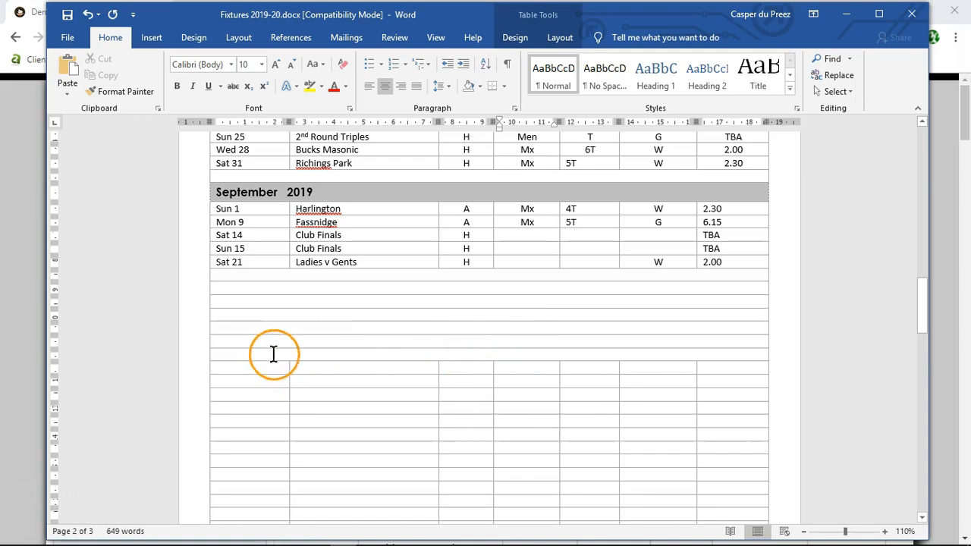
Step: Insert one more full-width row below the last merged row under the September fixtures
right_click(274, 355)
click(451, 388)
click(461, 431)
click(257, 426)
scroll(364, 447, down, 10)
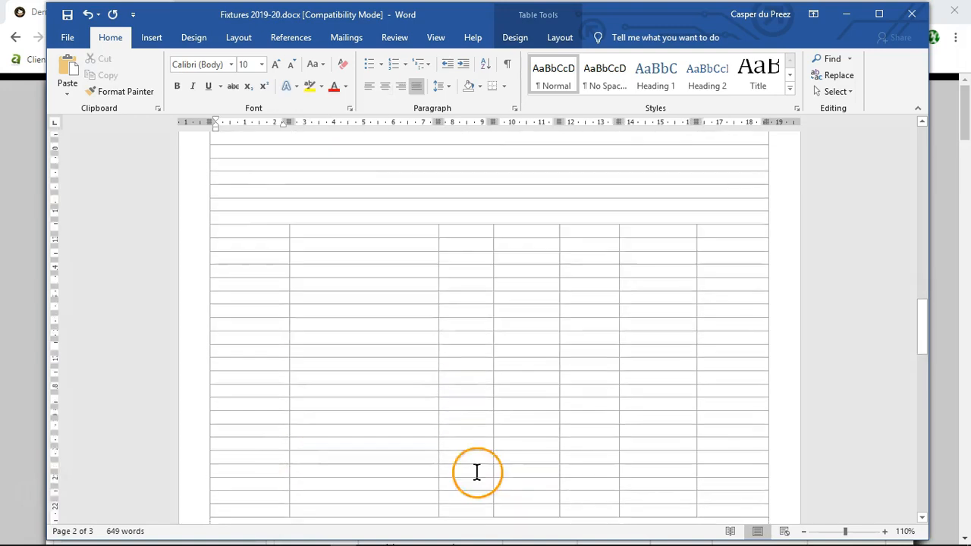
Step: Delete the leftover September heading and empty rows above Mixed Games in the old nested table
scroll(483, 308, down, 2)
scroll(286, 168, up, 1)
drag(217, 213, 353, 301)
right_click(257, 252)
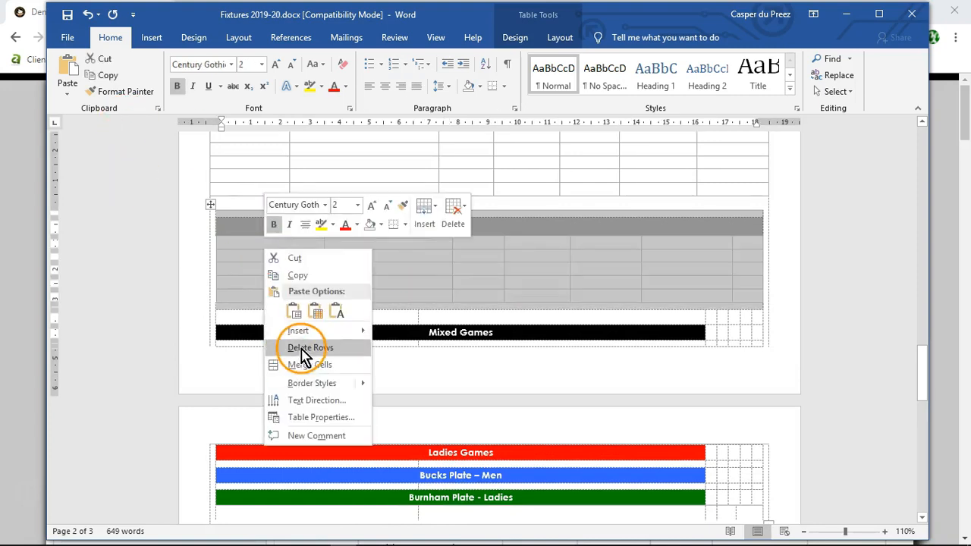
click(304, 345)
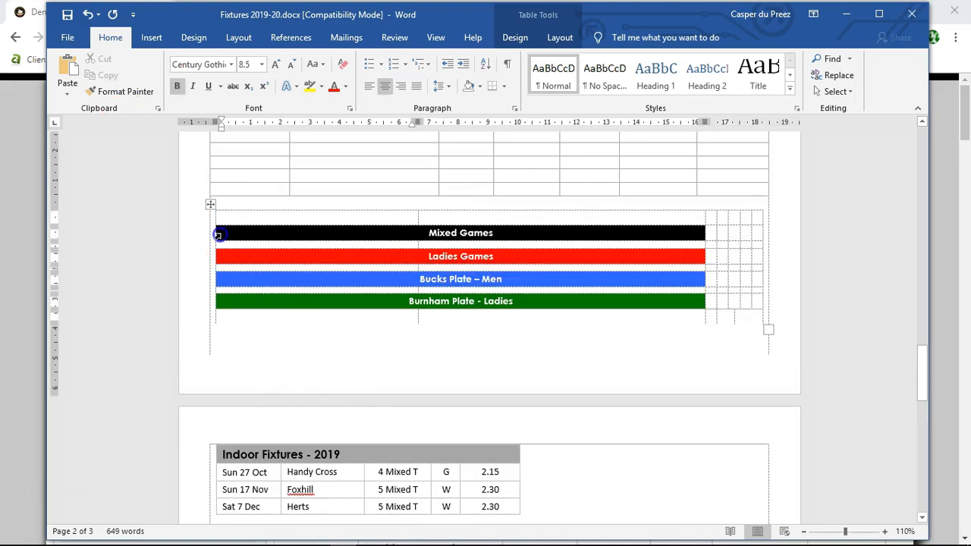
Step: Copy the Mixed Games legend cell into the second full-width row below the September fixtures
click(218, 236)
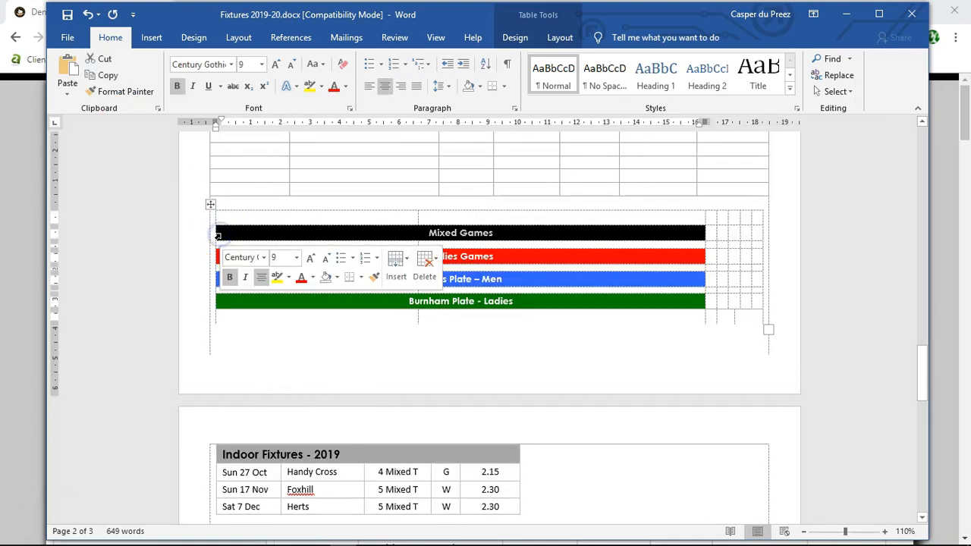
click(104, 78)
scroll(212, 307, up, 8)
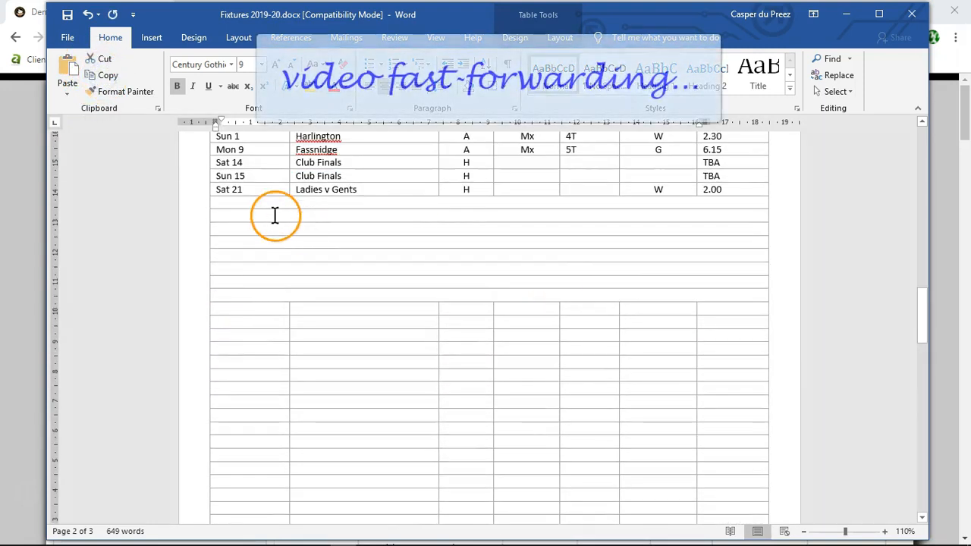
click(276, 215)
click(71, 90)
click(80, 126)
Step: Copy the Ladies Games legend cell into the main table, leaving one empty full-width row below Mixed Games
scroll(397, 405, down, 5)
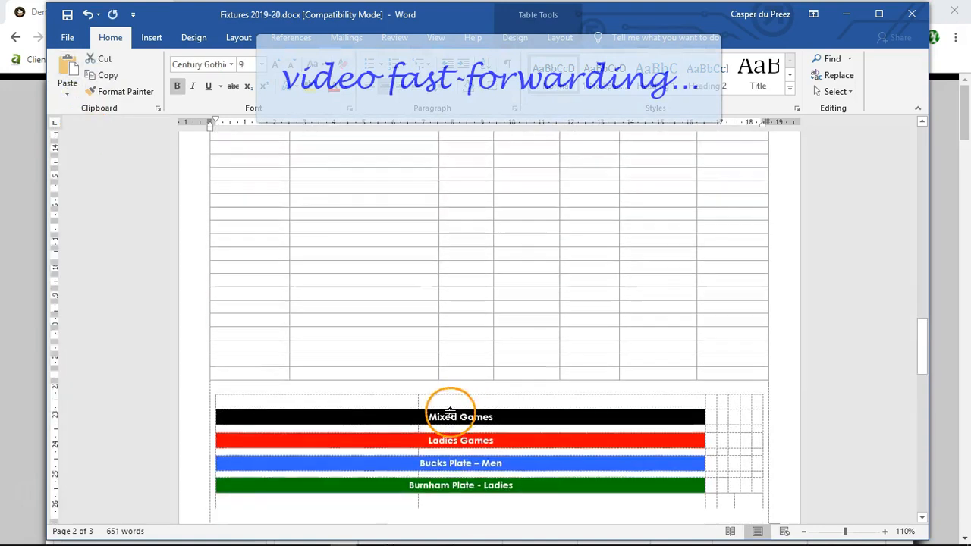
click(234, 391)
click(219, 393)
click(97, 75)
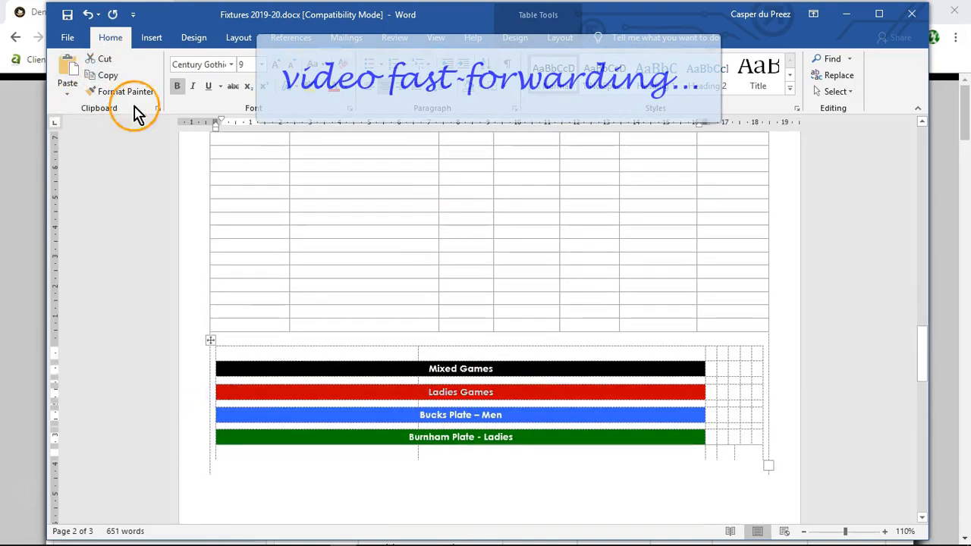
scroll(478, 243, up, 5)
click(296, 245)
click(67, 91)
click(81, 134)
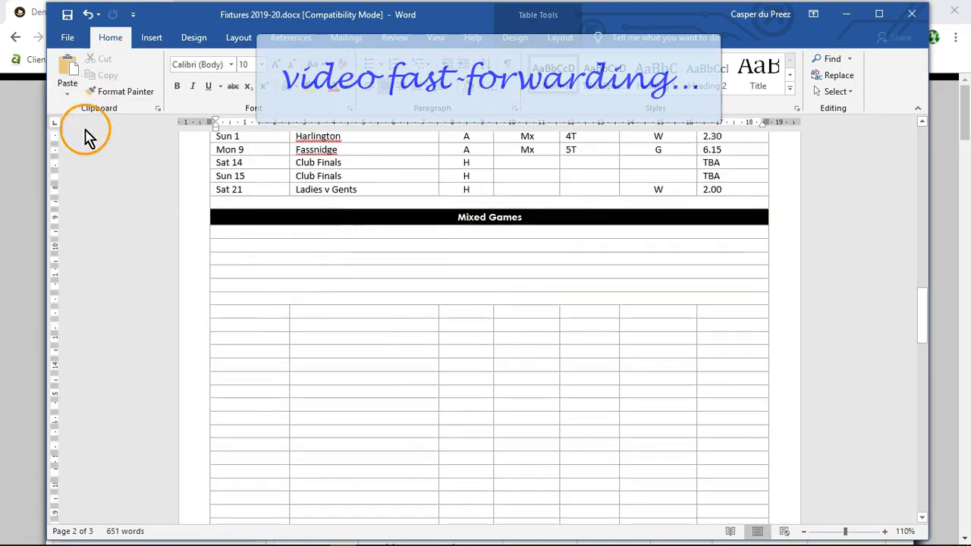
Step: Copy the Bucks Plate – Men legend cell into the main table, leaving one empty full-width row below Ladies Games
scroll(603, 491, down, 5)
click(220, 444)
click(105, 76)
scroll(250, 250, up, 5)
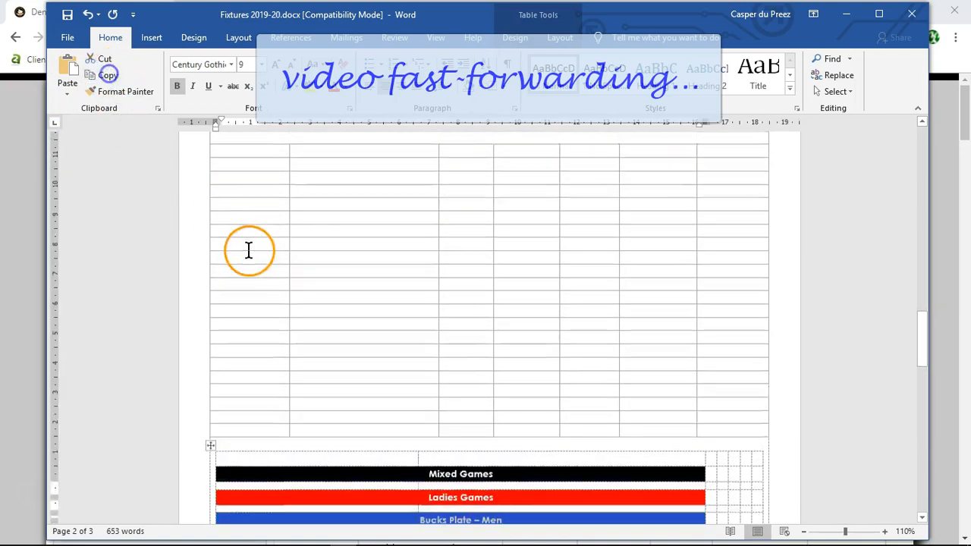
click(219, 274)
click(67, 90)
click(82, 133)
Step: Copy the Burnham Plate - Ladies legend cell into the last full-width row, one empty row below Bucks Plate – Men
scroll(549, 450, down, 8)
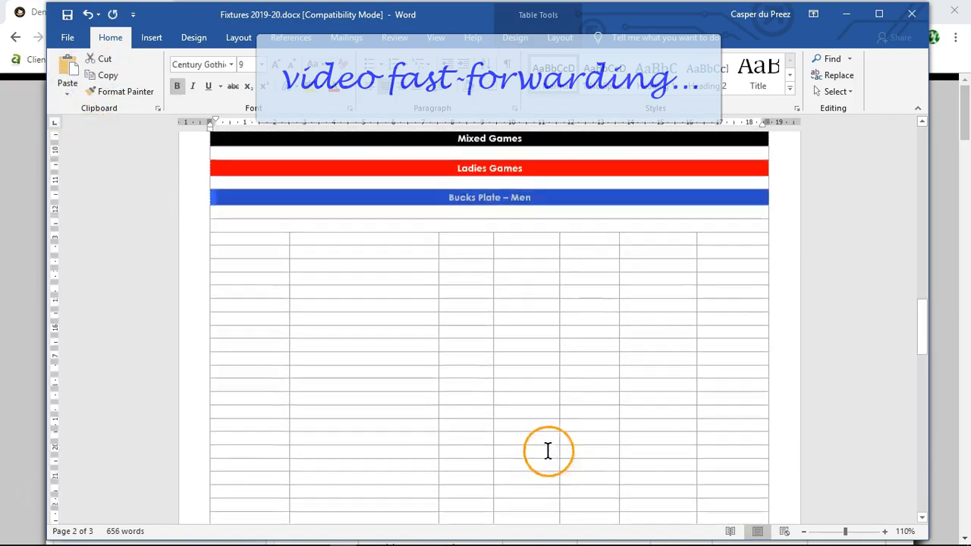
click(217, 492)
click(105, 75)
scroll(228, 273, up, 8)
click(217, 338)
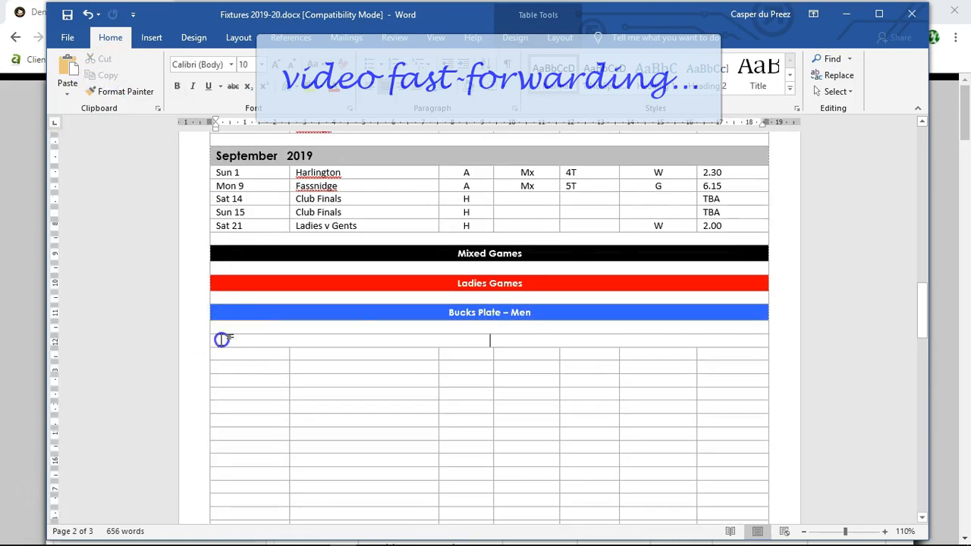
click(68, 90)
click(85, 132)
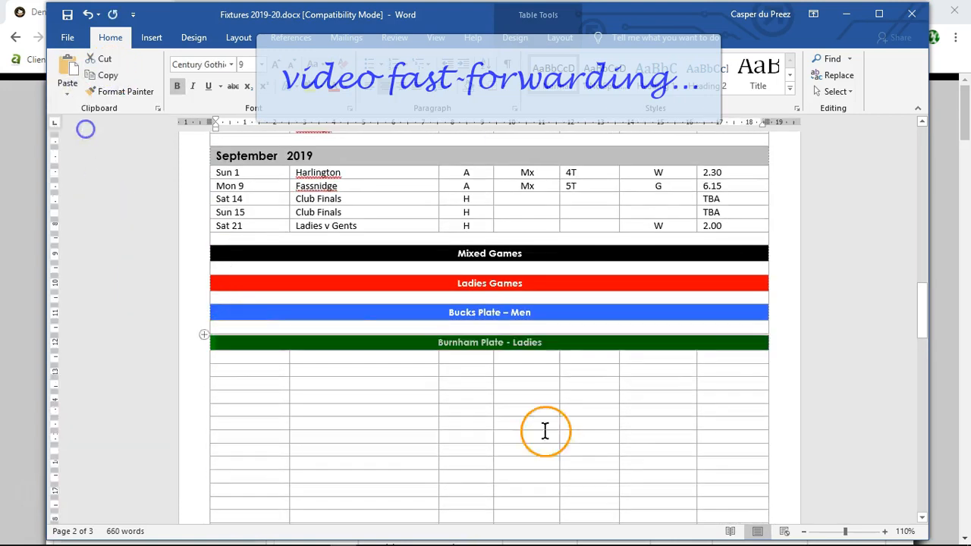
Step: Insert an empty full-width row directly below the Burnham Plate - Ladies row in the main table
scroll(288, 413, up, 4)
scroll(289, 414, down, 3)
click(450, 336)
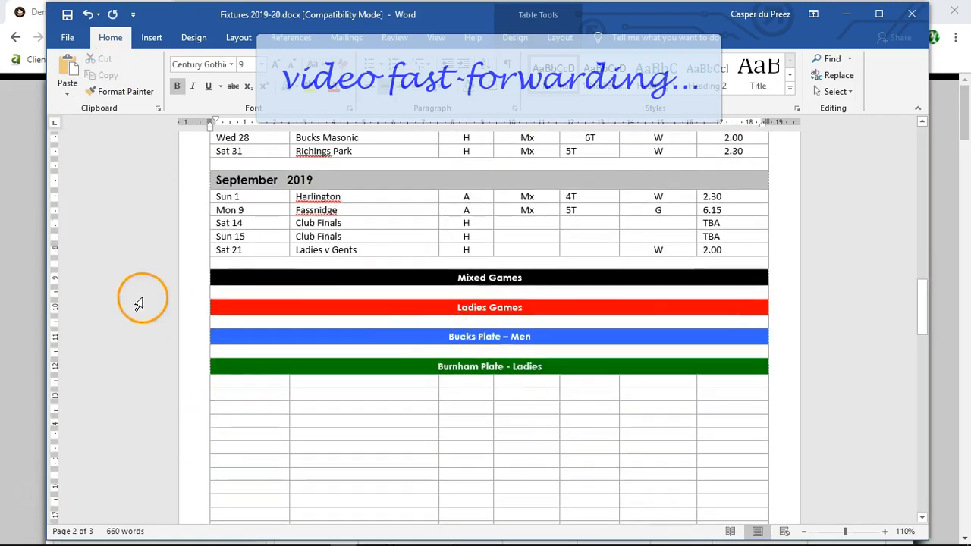
scroll(139, 303, down, 5)
drag(217, 196, 721, 202)
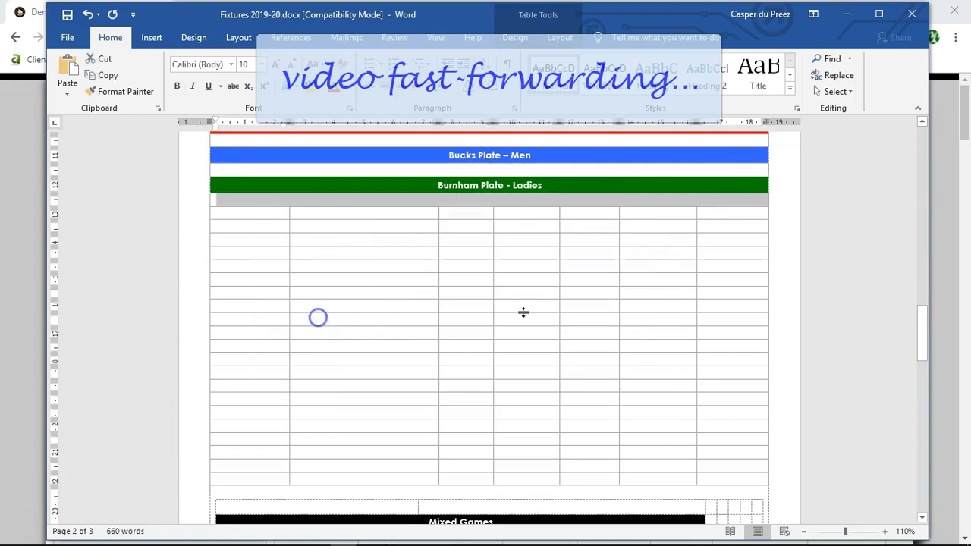
scroll(292, 423, down, 7)
scroll(293, 412, up, 7)
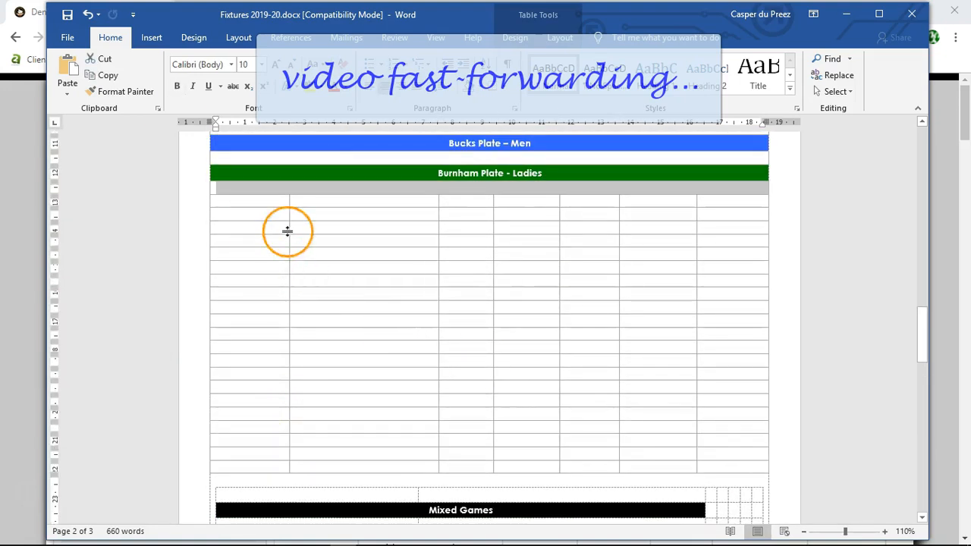
scroll(287, 232, down, 9)
scroll(174, 392, up, 1)
drag(223, 225, 754, 331)
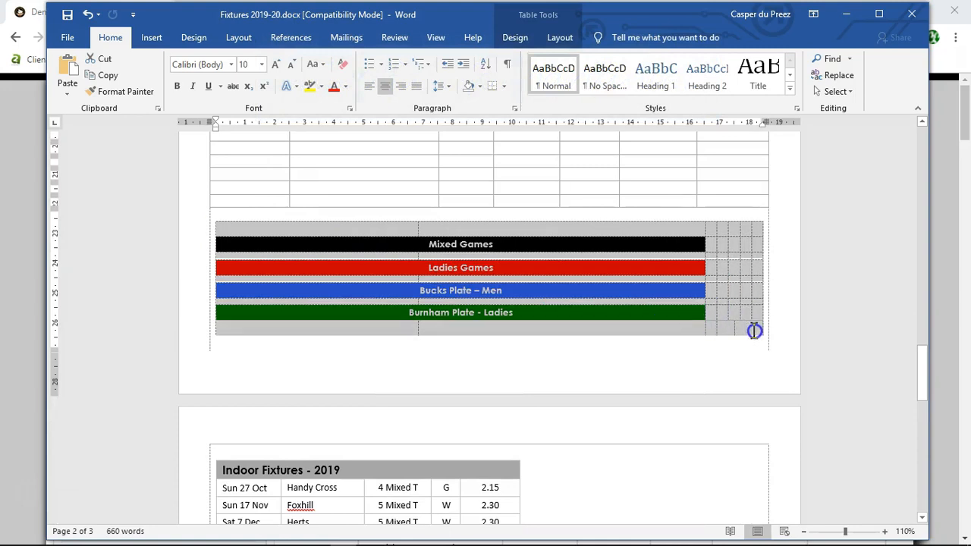
right_click(301, 261)
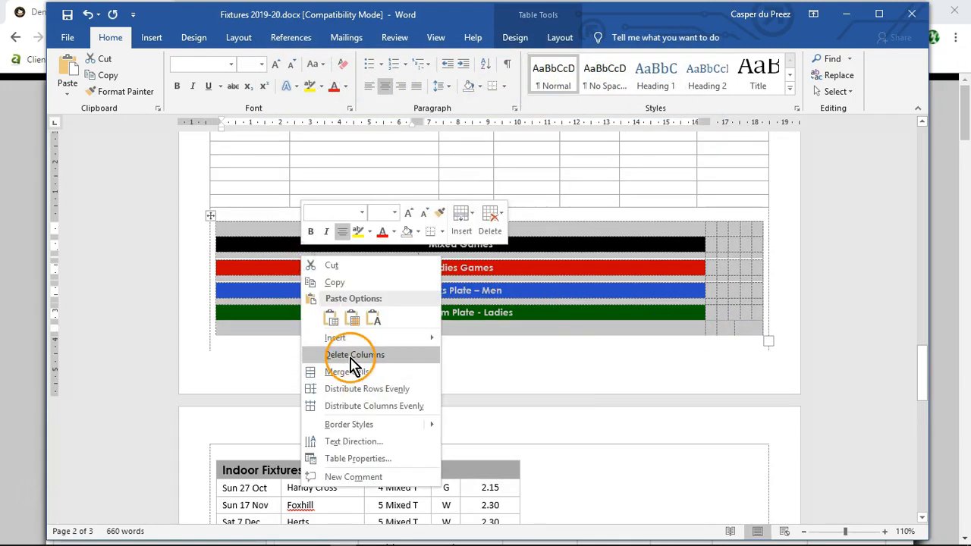
click(569, 385)
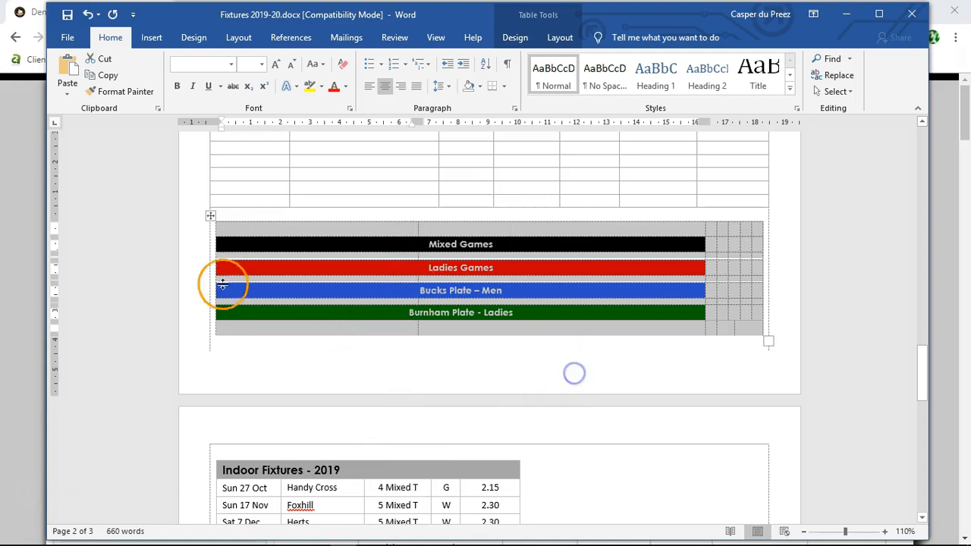
Step: Try to delete the old nested legend's cells, from the empty first row to Burnham Plate - Ladies, with Shift cells up
click(240, 226)
drag(227, 228, 227, 313)
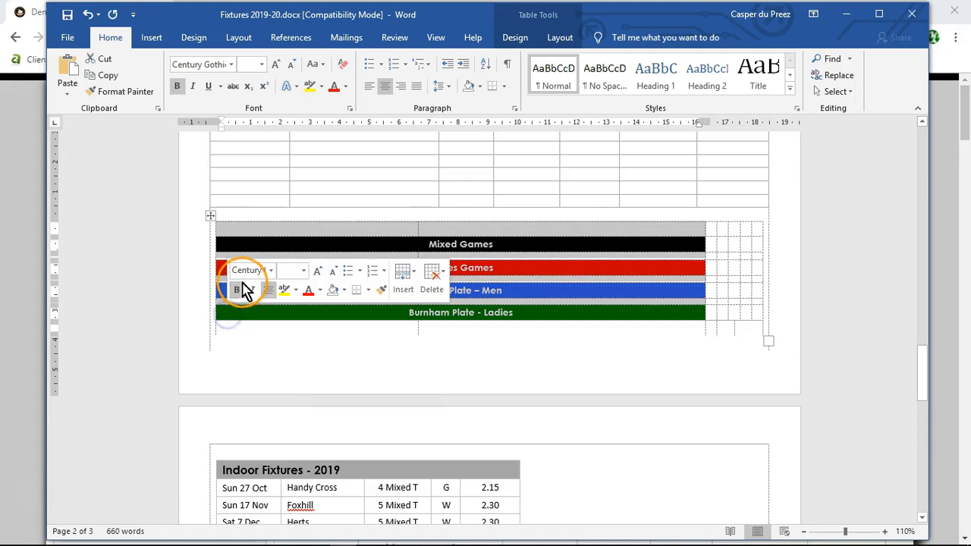
right_click(242, 247)
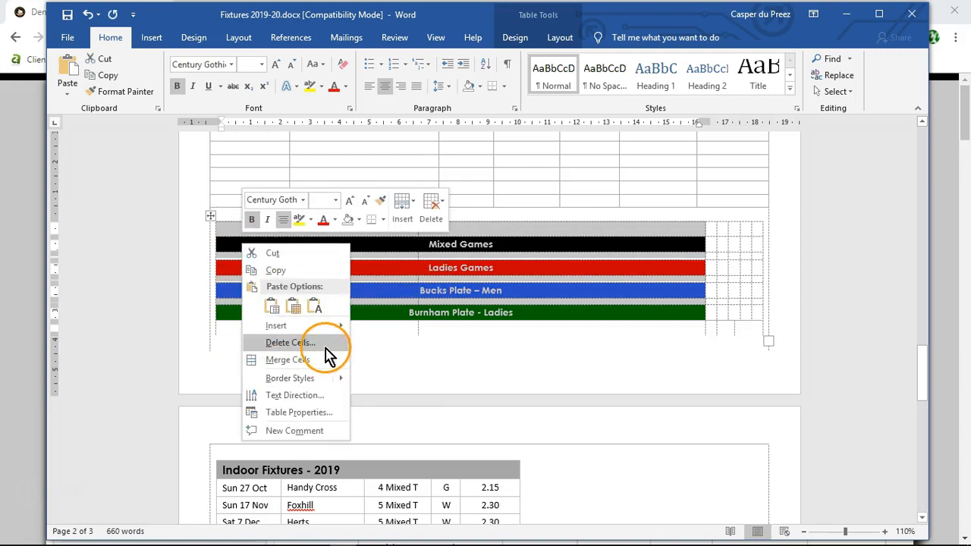
click(301, 342)
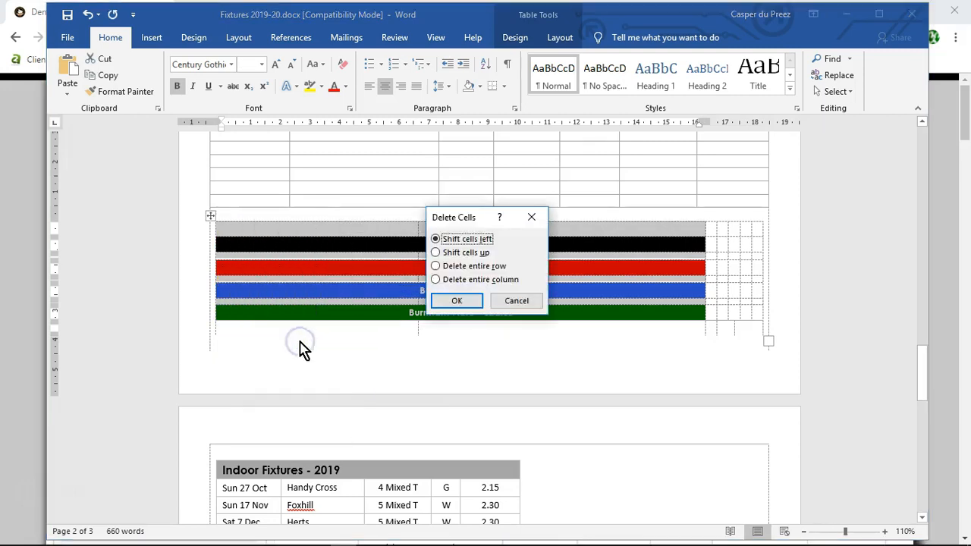
click(437, 253)
click(465, 301)
click(251, 373)
drag(217, 229, 539, 316)
right_click(230, 231)
click(191, 314)
click(500, 301)
right_click(224, 238)
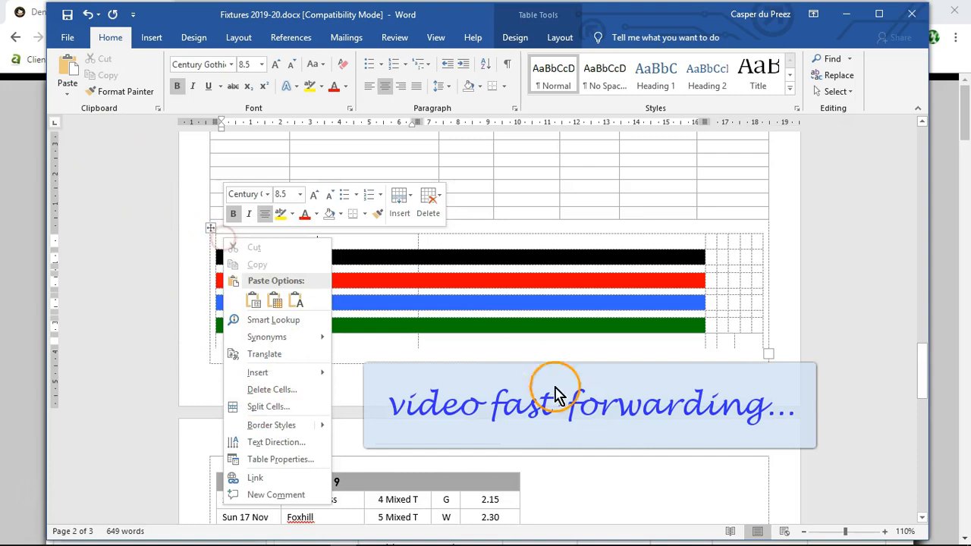
click(607, 268)
Step: Delete the entire old nested legend table above Indoor Fixtures - 2019
click(313, 226)
click(212, 227)
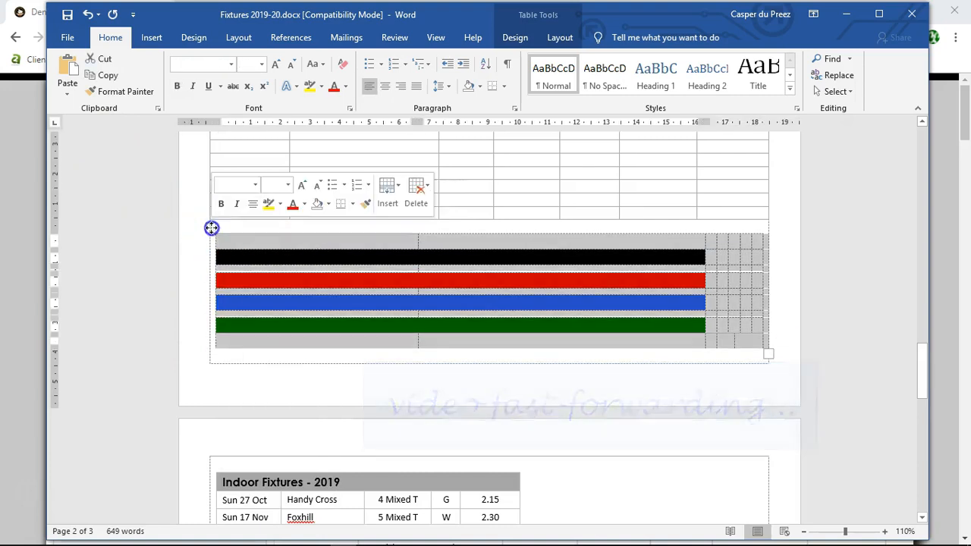
click(420, 195)
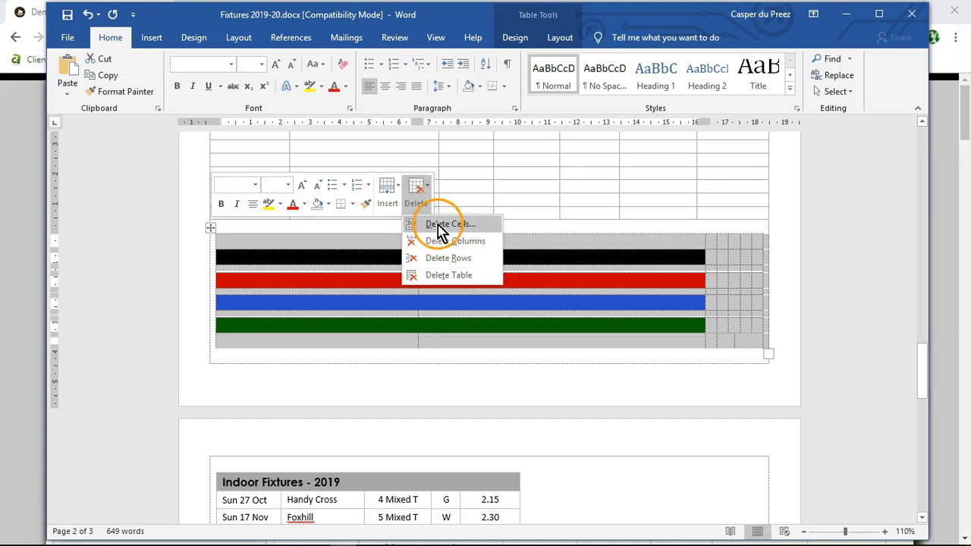
click(448, 275)
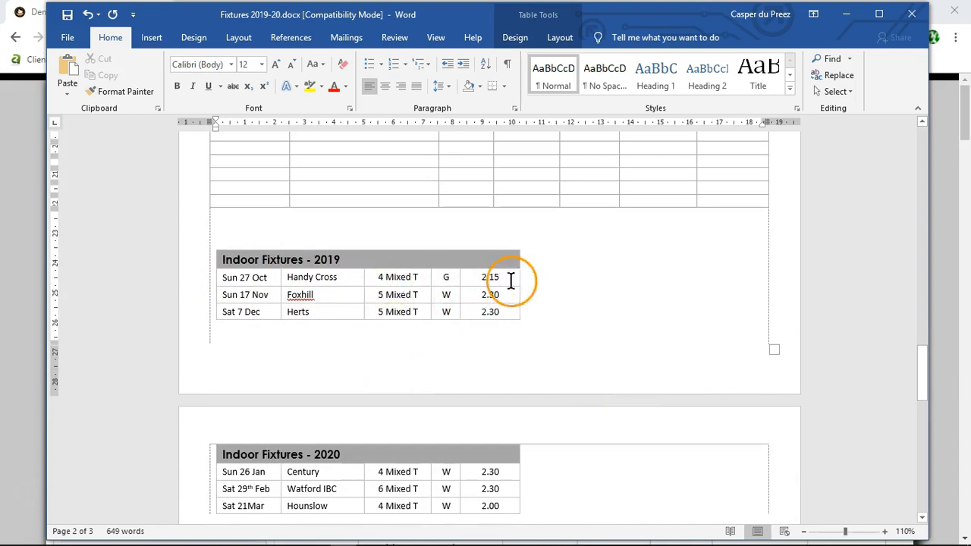
Step: Delete all the unmerged, multi-column empty rows between the Burnham Plate - Ladies legend and Indoor Fixtures - 2019
scroll(723, 307, up, 10)
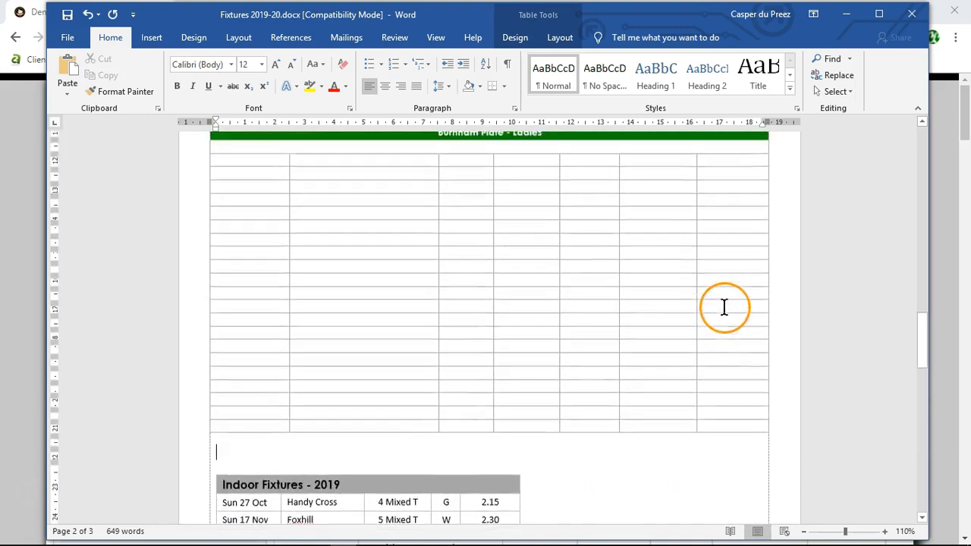
scroll(418, 283, up, 1)
scroll(405, 306, down, 4)
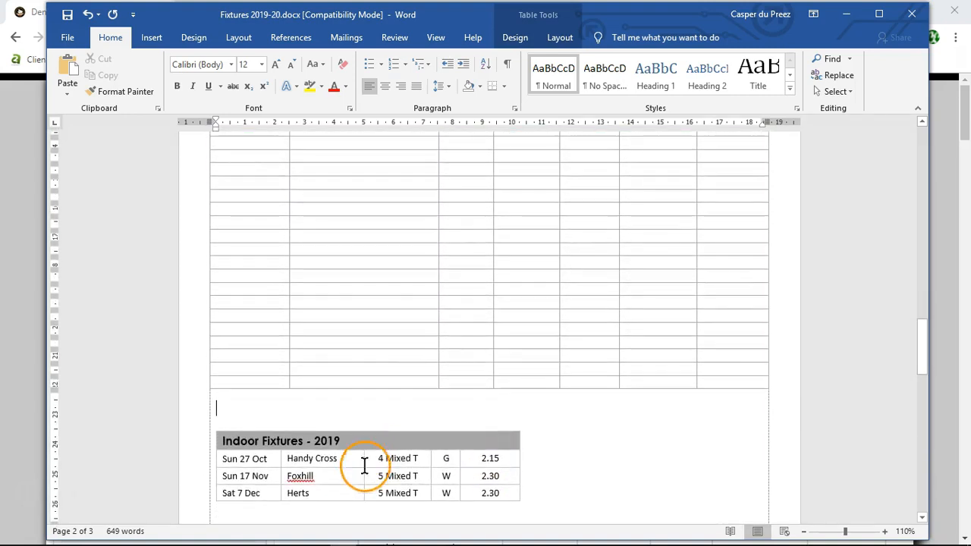
scroll(365, 288, up, 3)
click(314, 305)
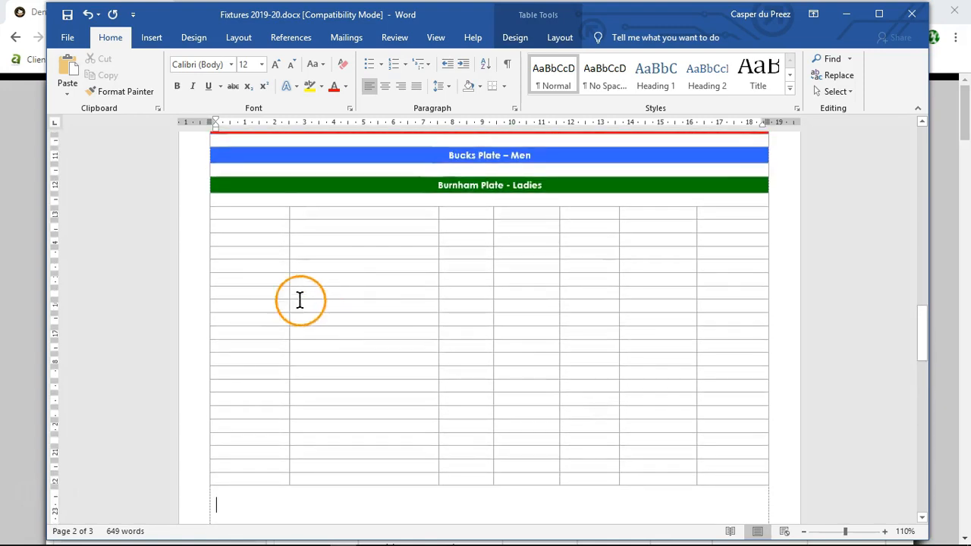
mouse_move(206, 226)
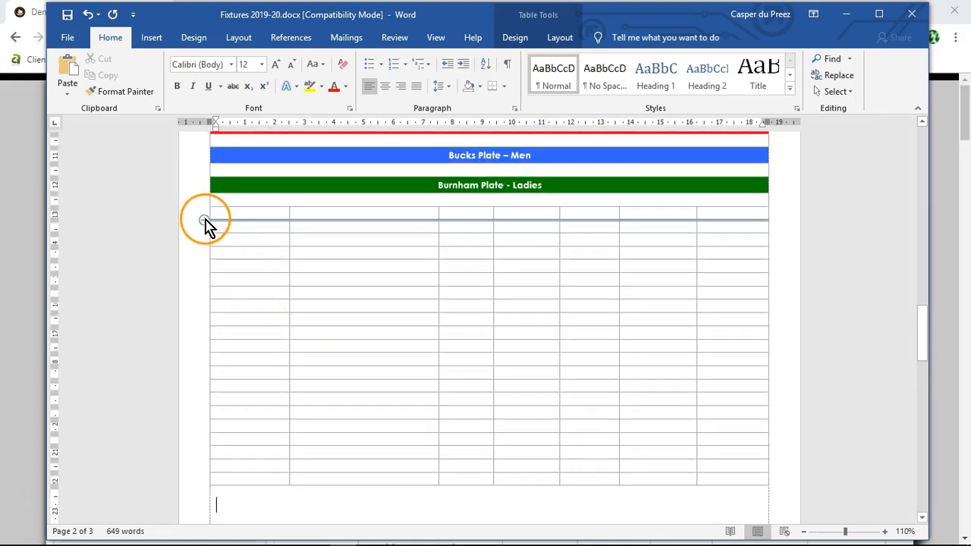
drag(194, 220, 284, 486)
scroll(598, 329, down, 2)
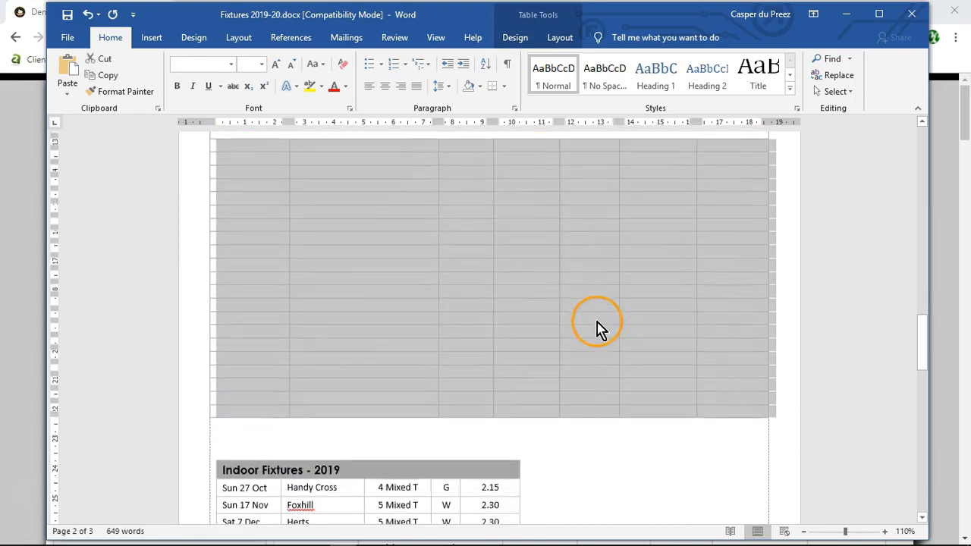
right_click(238, 227)
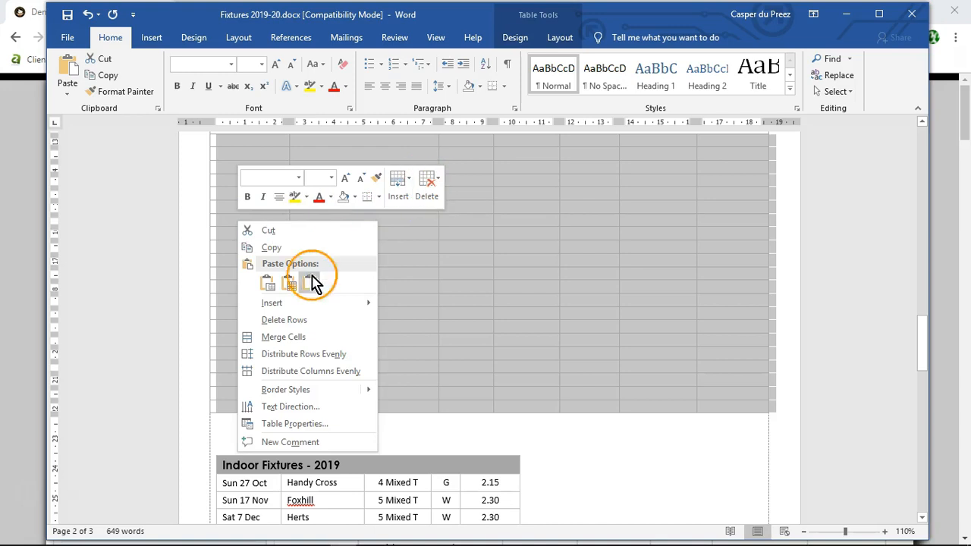
click(288, 319)
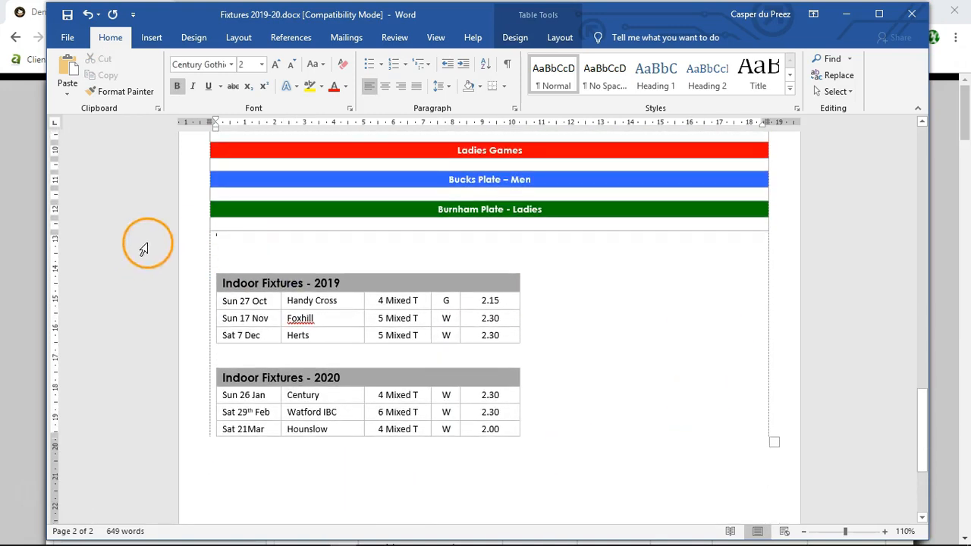
Step: Copy the nested Indoor Fixtures - 2019 table and paste it below the main table with Merge Formatting
scroll(261, 416, down, 1)
click(261, 416)
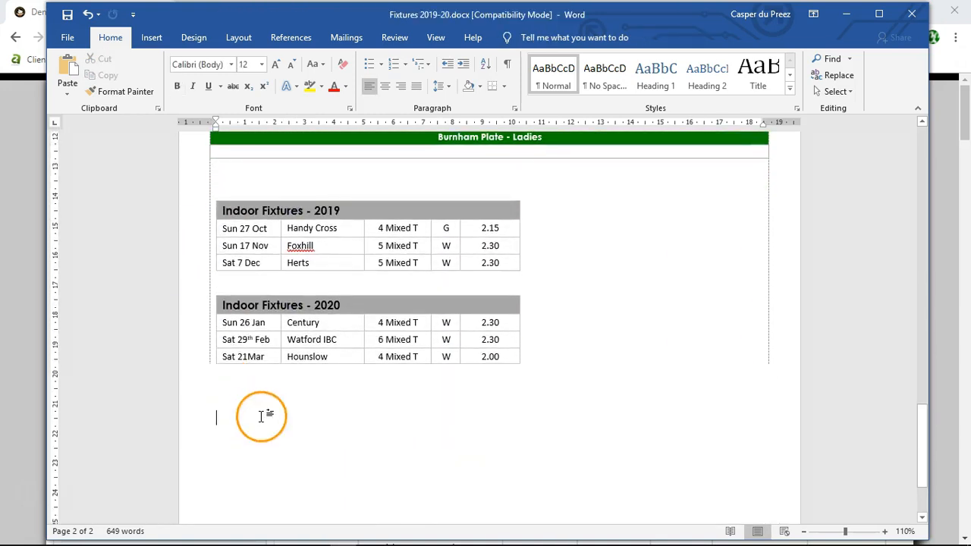
click(214, 211)
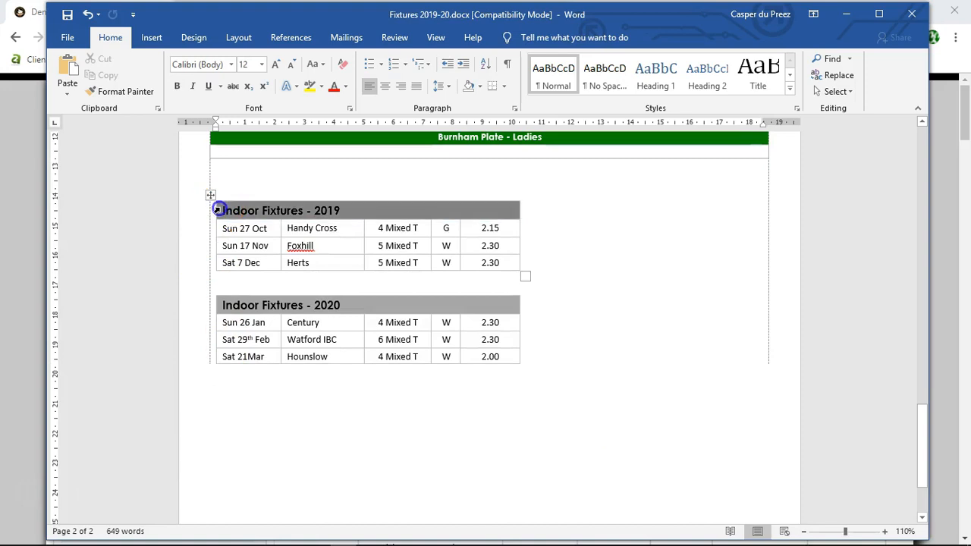
click(210, 196)
key(ctrl+c)
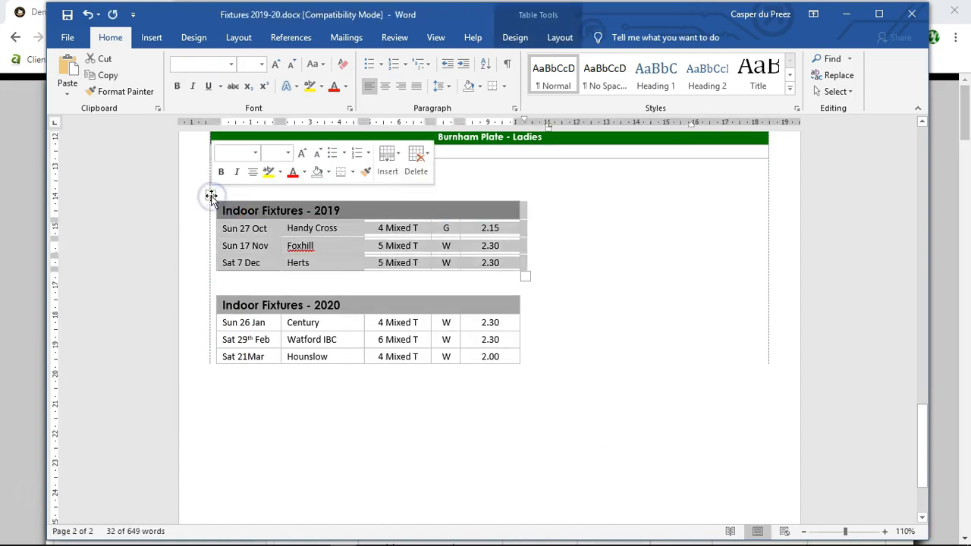
click(109, 76)
click(199, 403)
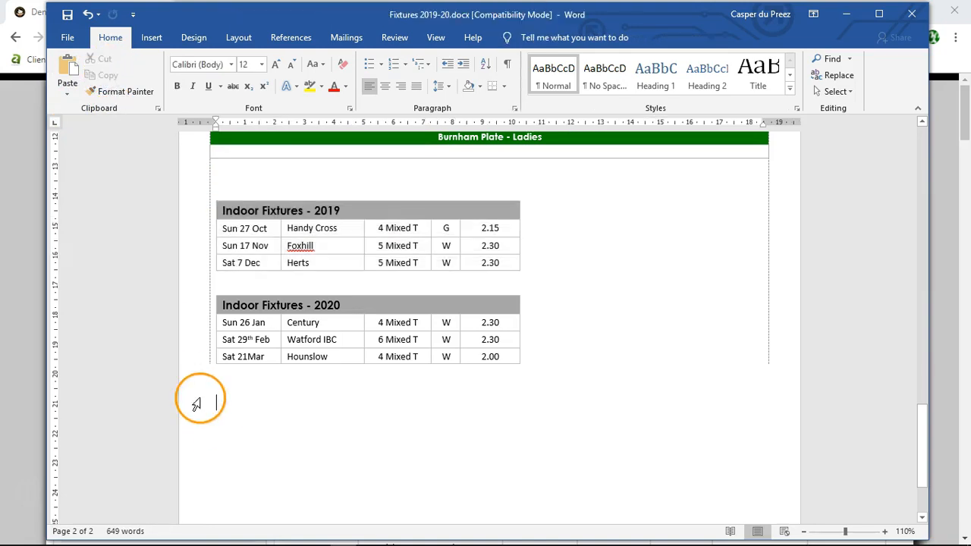
click(67, 96)
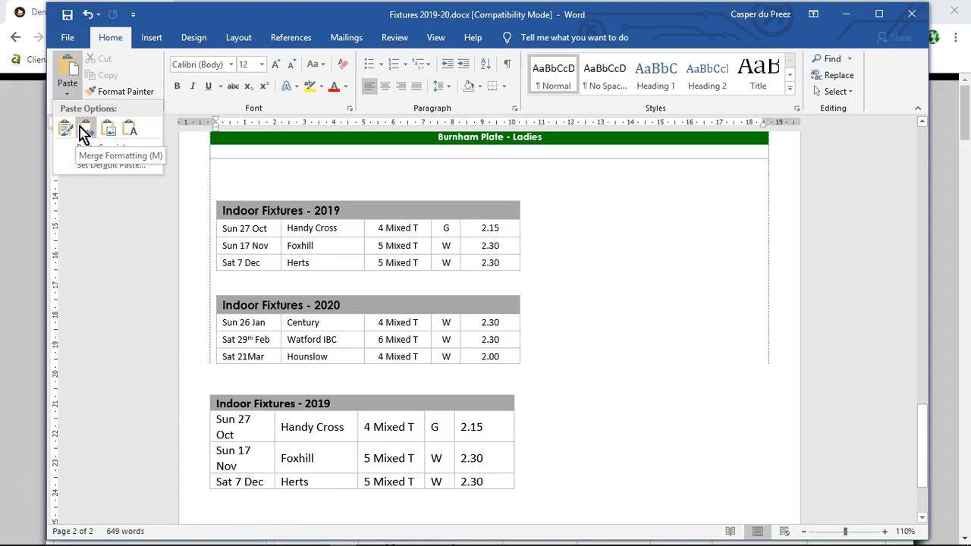
click(83, 133)
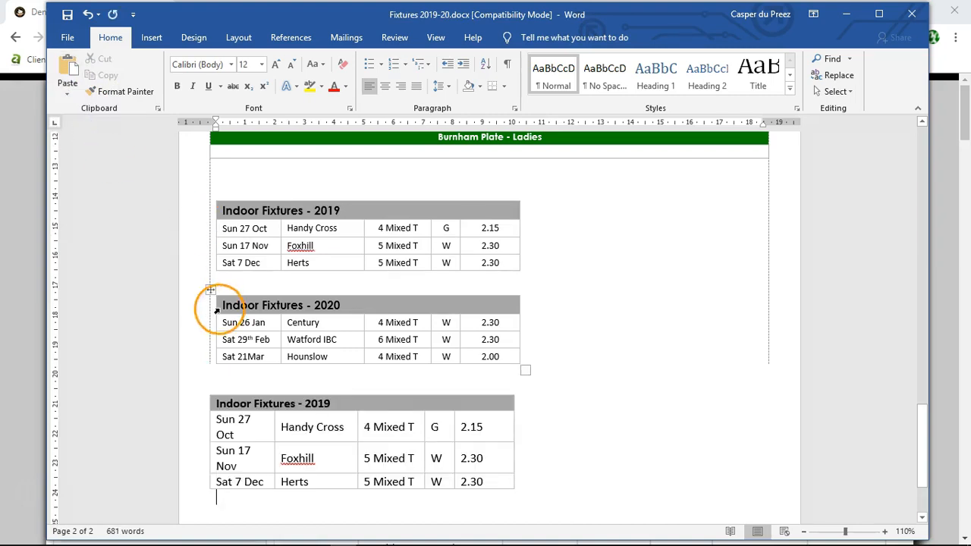
Step: Copy the nested Indoor Fixtures - 2020 table and paste it below the pasted 2019 table with Keep Source Formatting
click(210, 289)
click(107, 76)
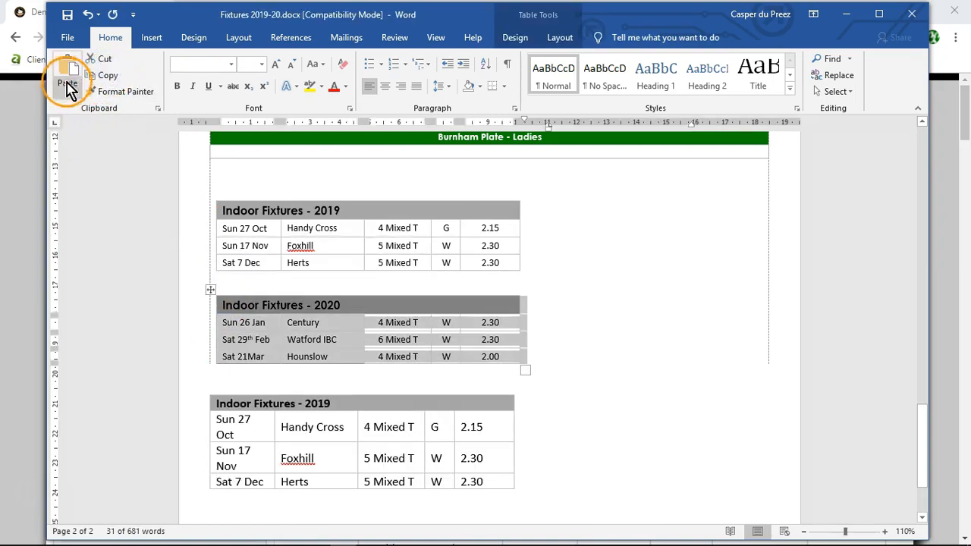
scroll(277, 485, down, 2)
click(258, 445)
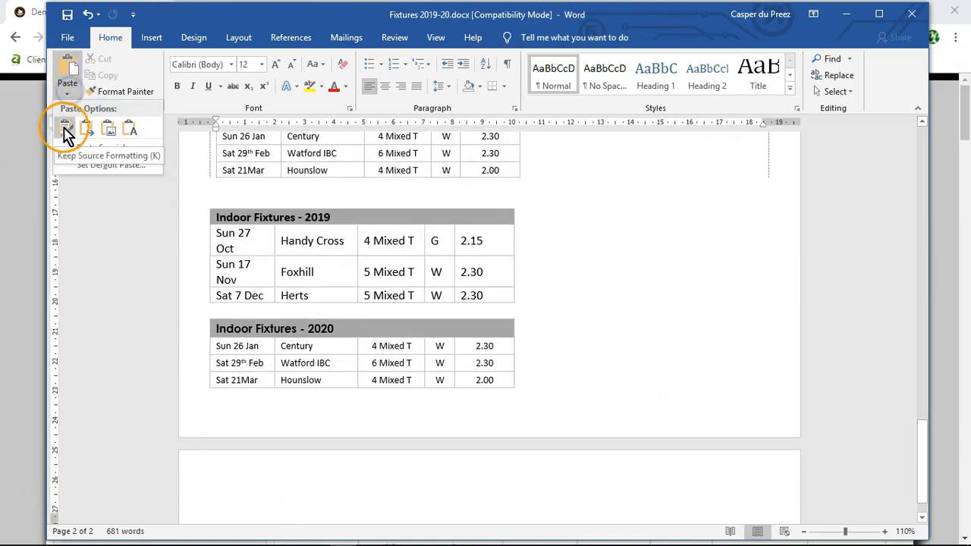
click(86, 129)
Step: Delete the original nested Indoor Fixtures - 2019 and Indoor Fixtures - 2020 tables, keeping the pasted copies outside the main table
scroll(217, 173, up, 3)
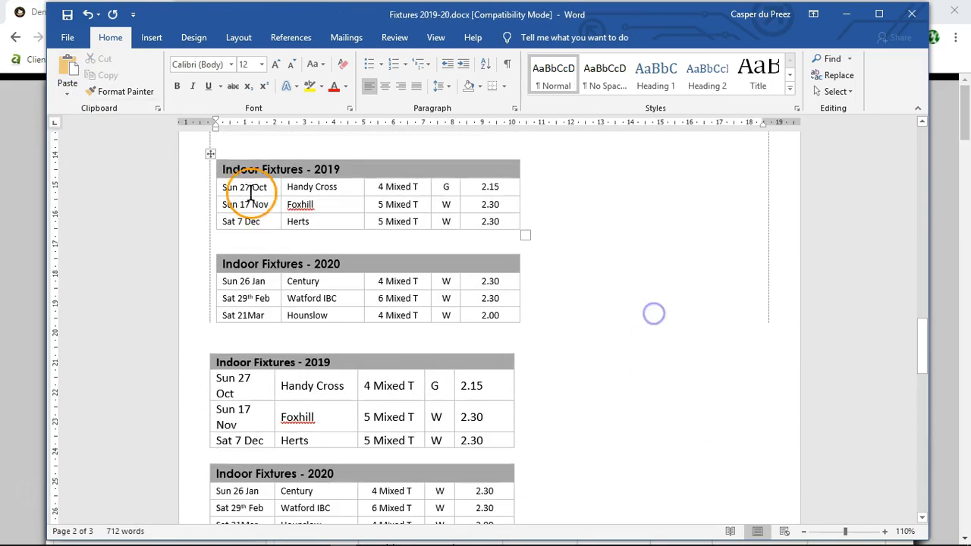
click(211, 154)
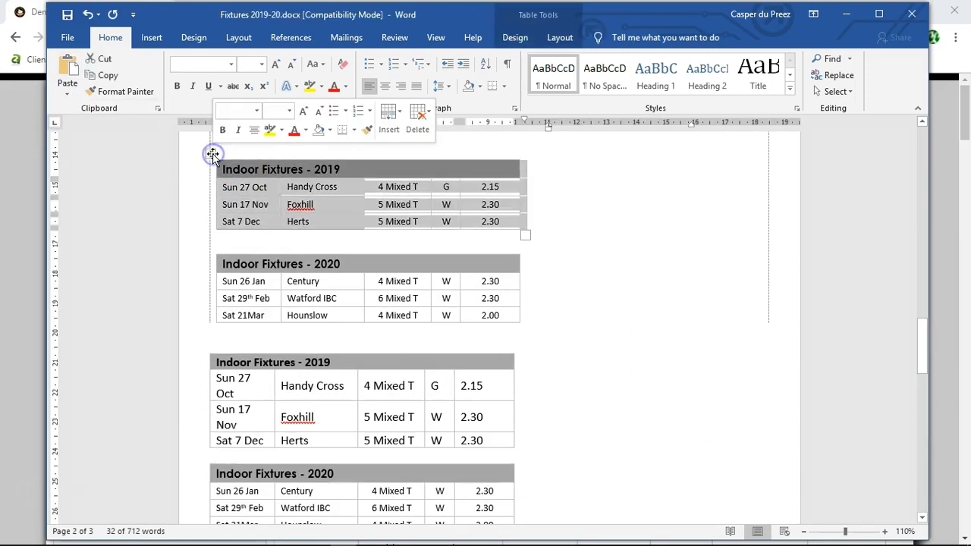
right_click(364, 174)
click(455, 267)
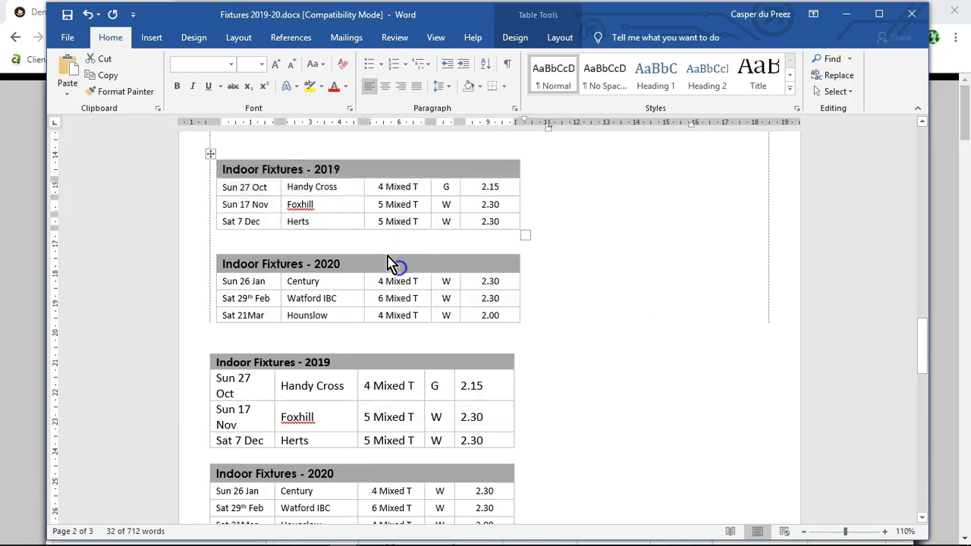
click(215, 193)
click(210, 178)
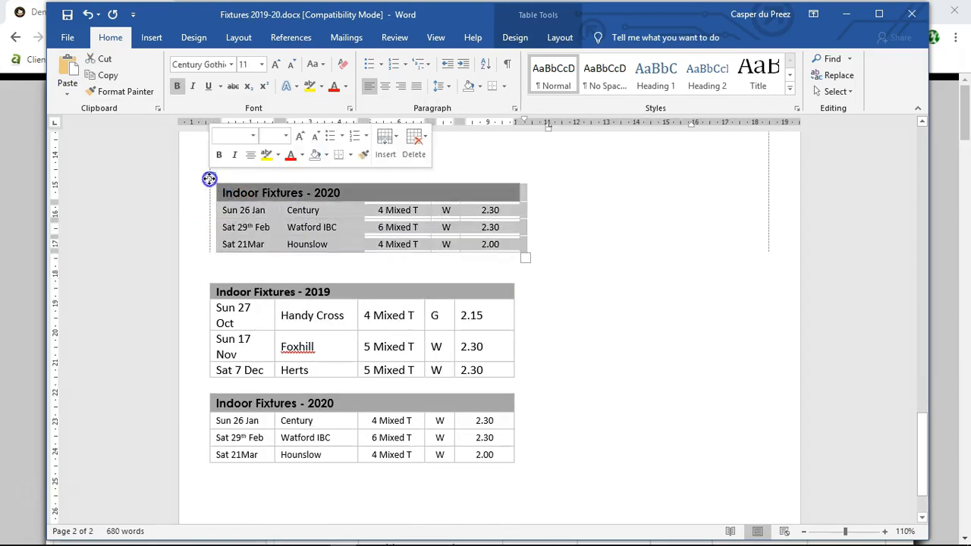
right_click(328, 194)
click(391, 297)
Step: Remove the leftover blank lines at the end of the main table, below the Burnham Plate - Ladies row
scroll(327, 305, up, 3)
click(327, 305)
click(422, 237)
key(Delete)
key(Delete)
key(Delete)
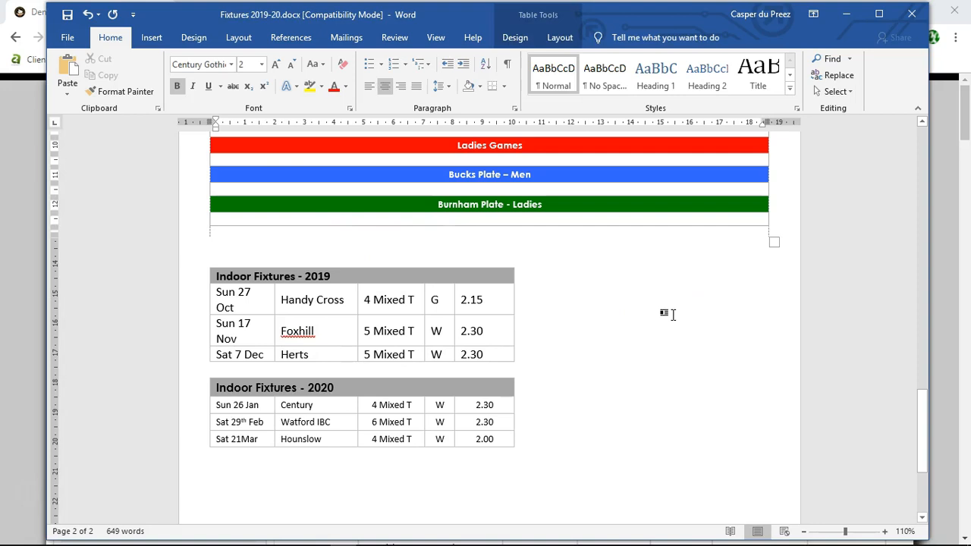
Step: Delete the spare blank line above Indoor Fixtures - 2019 and the empty space below Burnham Plate - Ladies in the main table
click(737, 325)
scroll(737, 326, up, 2)
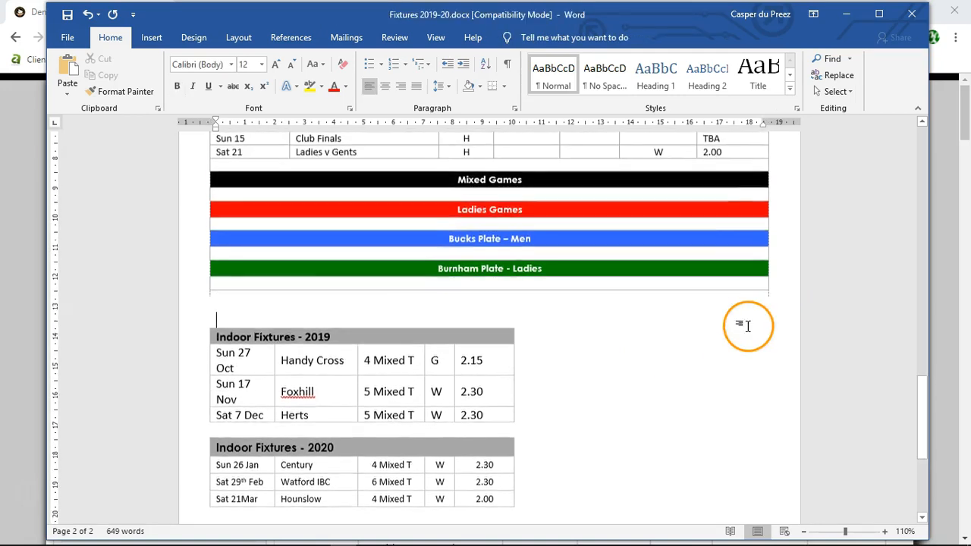
click(383, 349)
scroll(179, 223, up, 1)
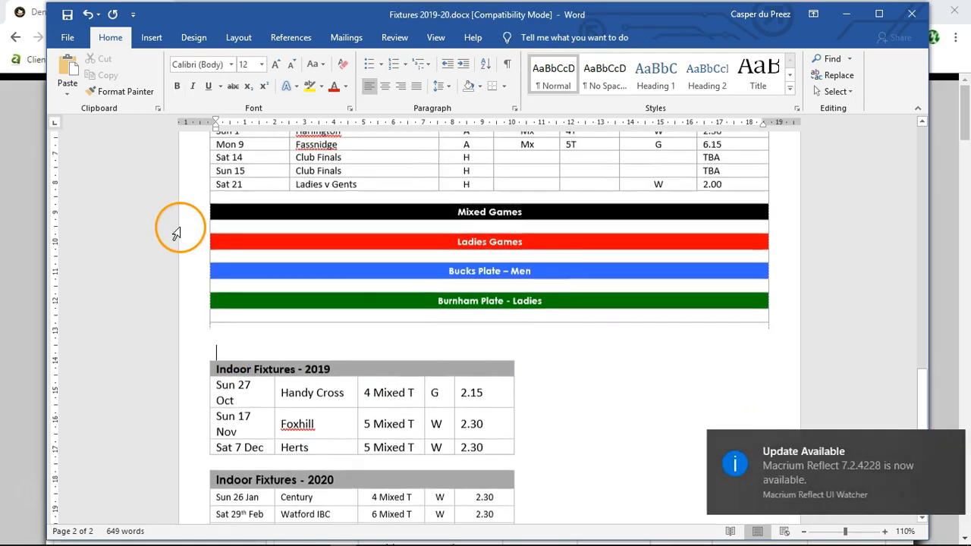
click(946, 444)
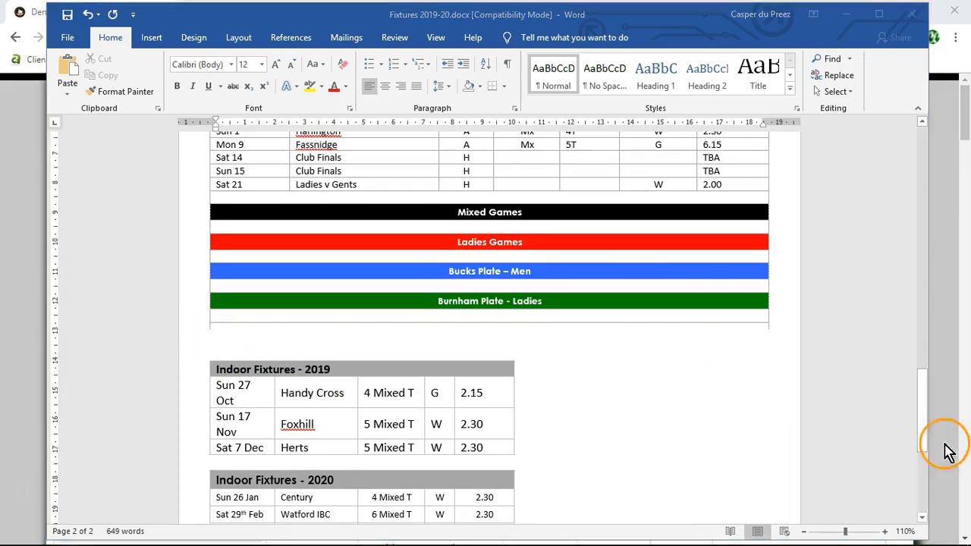
scroll(163, 233, up, 2)
scroll(678, 428, down, 1)
key(Delete)
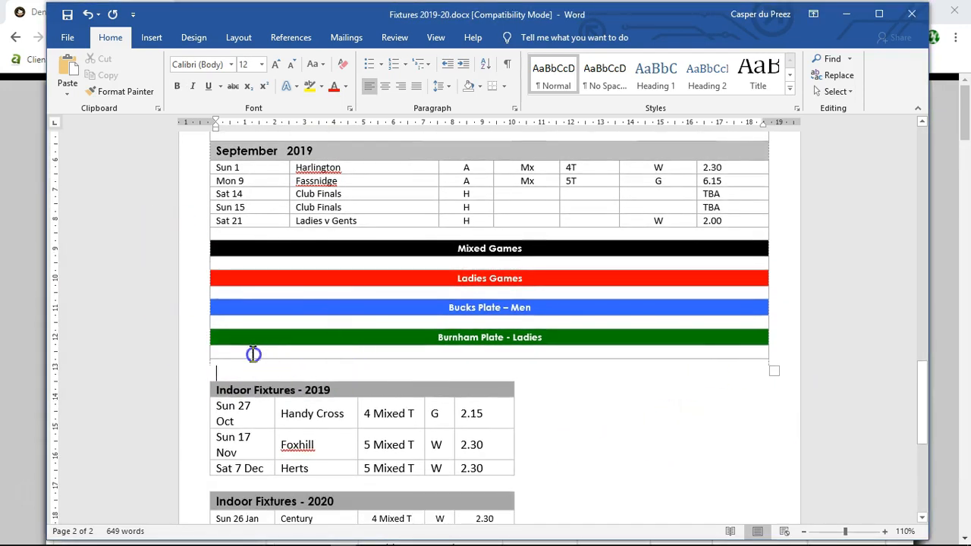
right_click(217, 353)
click(568, 381)
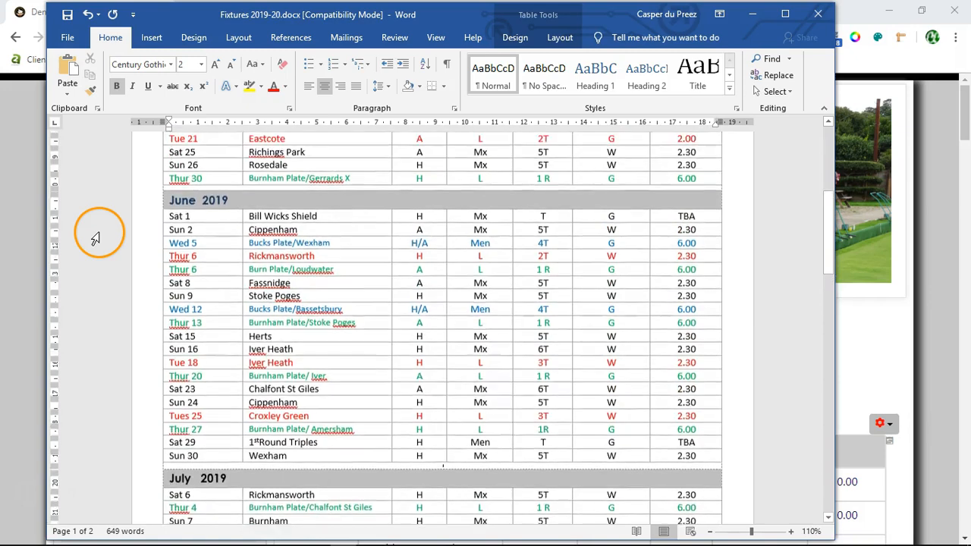
Step: Format the empty row above the August 2019 heading as Century Gothic, size 2
scroll(94, 239, down, 6)
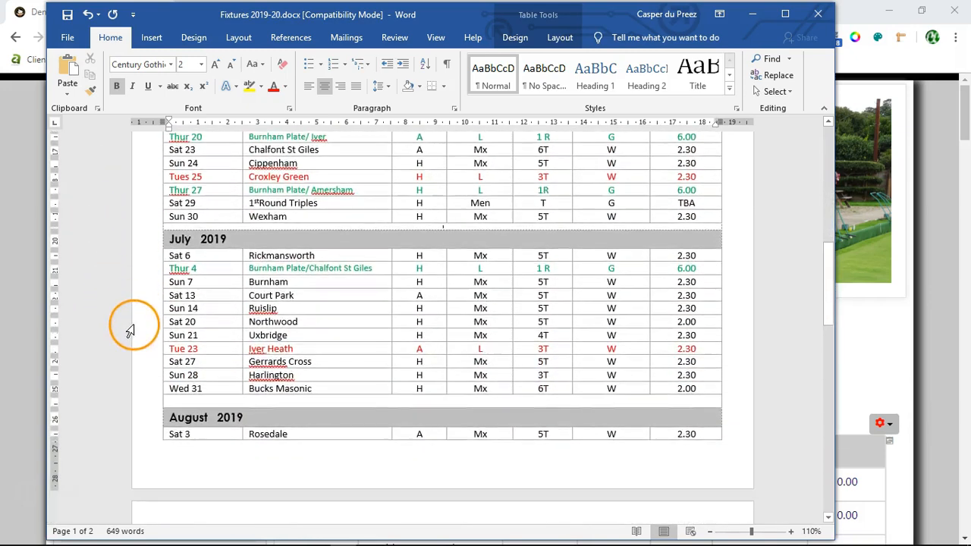
scroll(429, 336, down, 2)
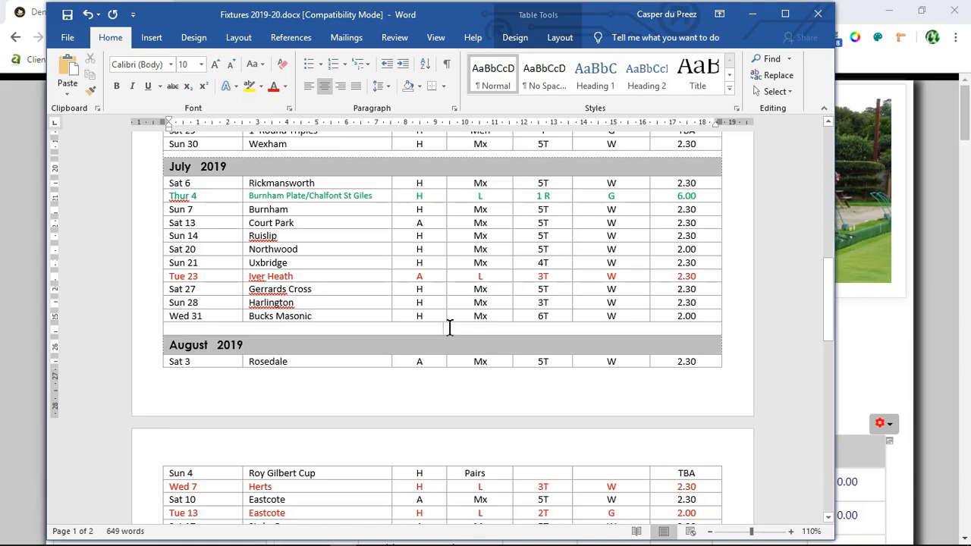
click(173, 65)
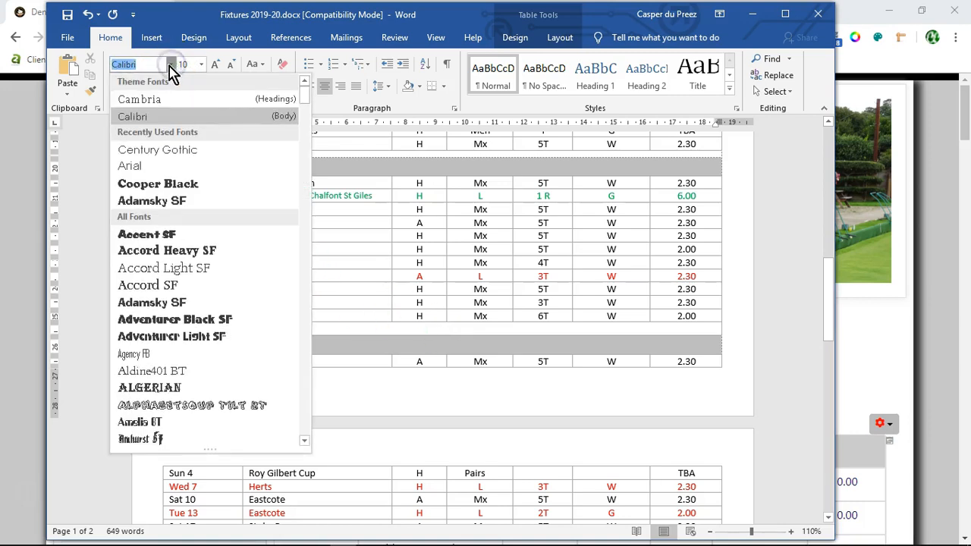
click(155, 150)
click(202, 65)
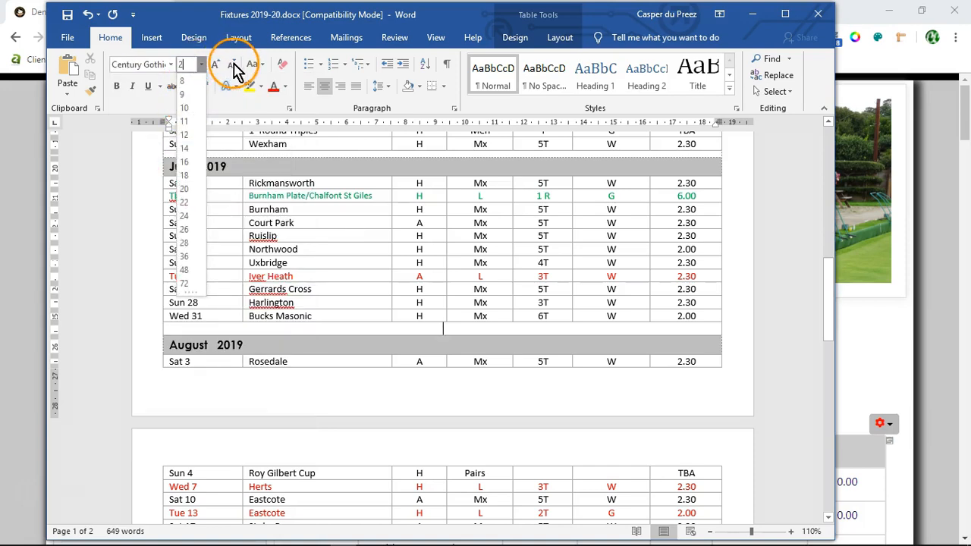
text(2)
click(220, 67)
click(213, 65)
click(213, 66)
click(229, 65)
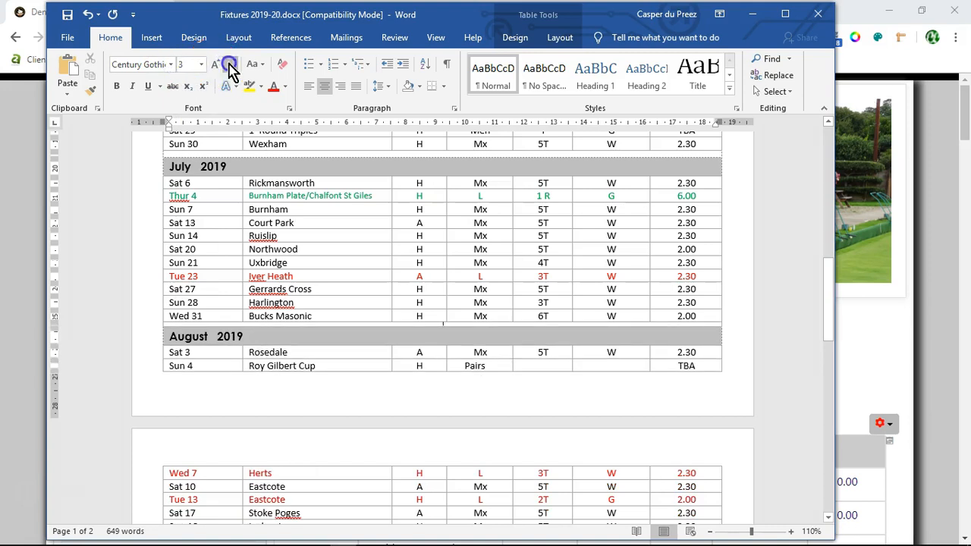
click(230, 65)
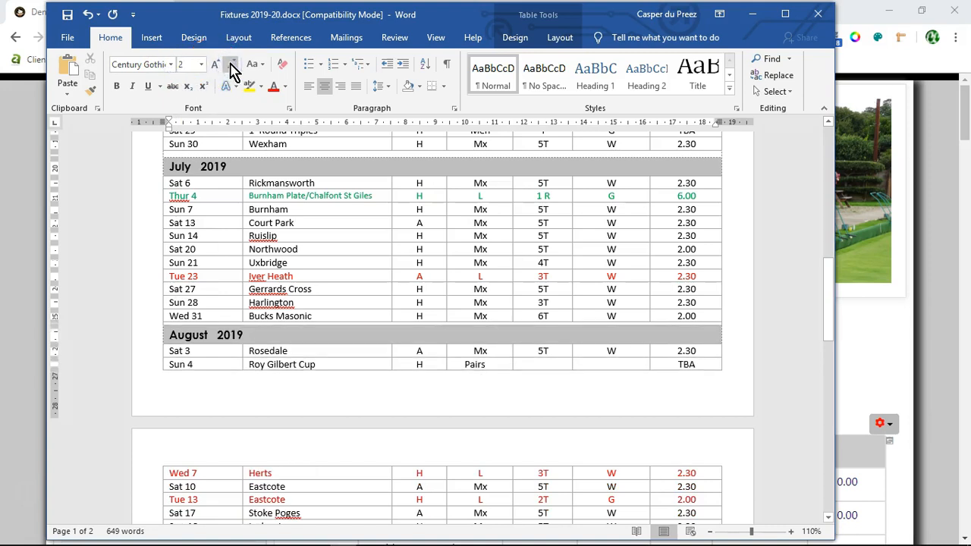
Step: Format the empty row above the September 2019 heading as Century Gothic, size 2
click(411, 390)
scroll(412, 364, down, 5)
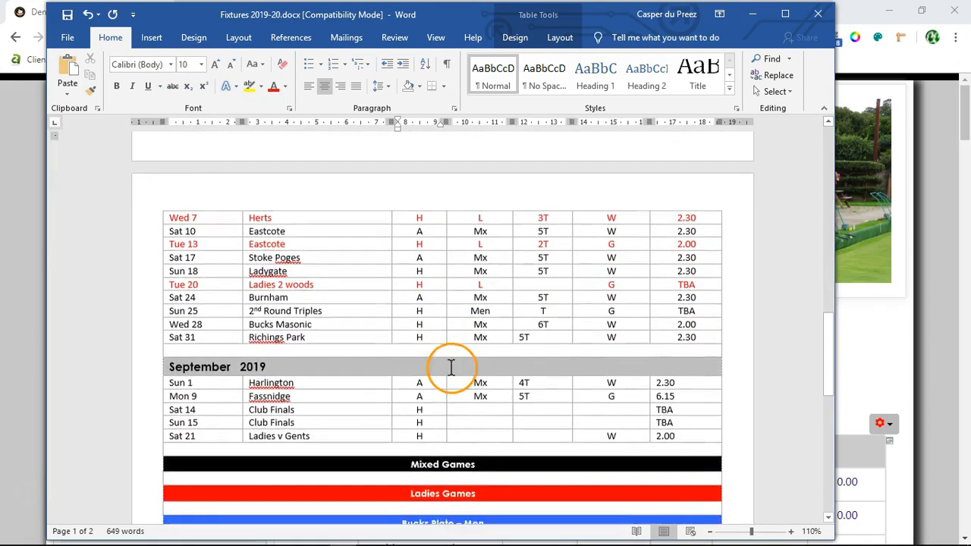
scroll(455, 342, down, 1)
click(452, 328)
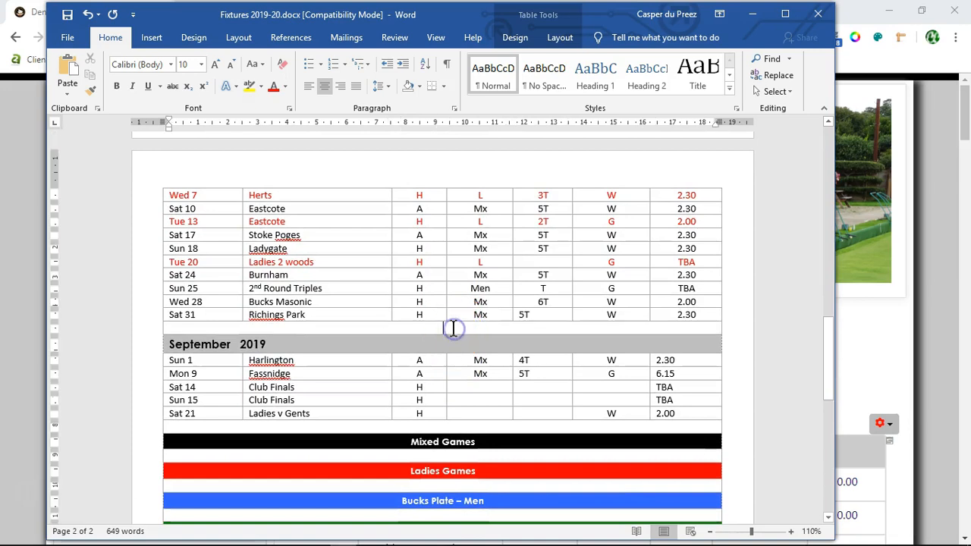
click(172, 64)
click(163, 150)
click(232, 65)
click(232, 64)
click(232, 65)
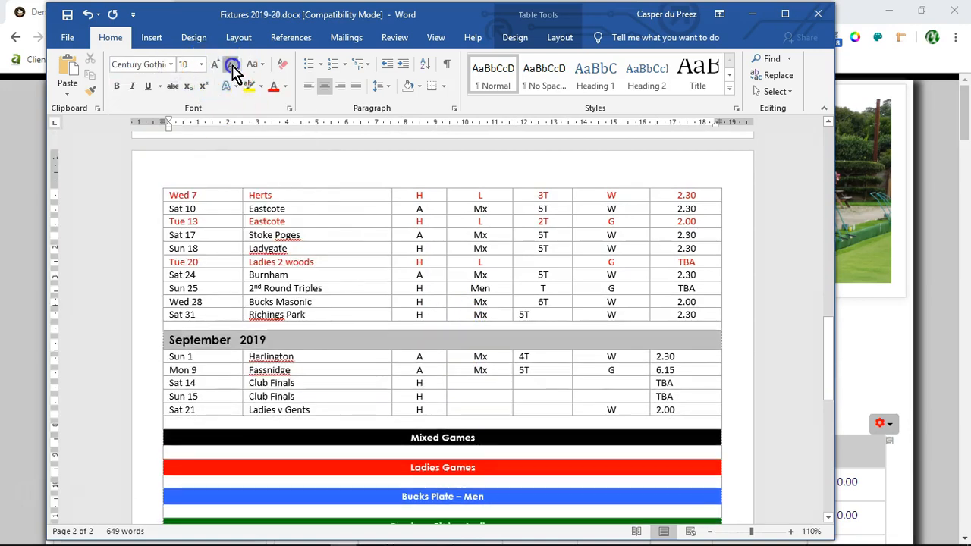
click(232, 65)
click(232, 64)
click(233, 65)
click(232, 65)
click(232, 65)
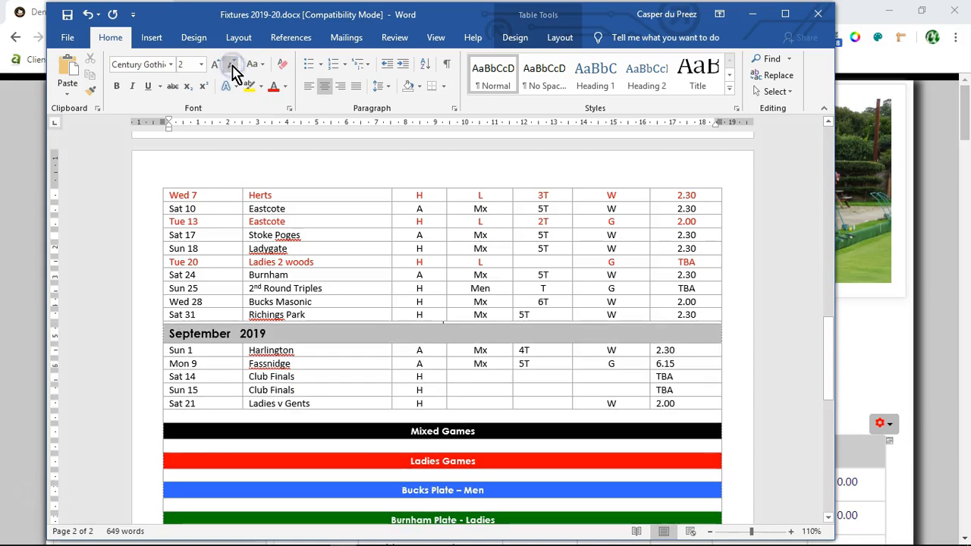
Step: Reduce the font size of the empty rows separating the four games legend bars to 5
click(748, 341)
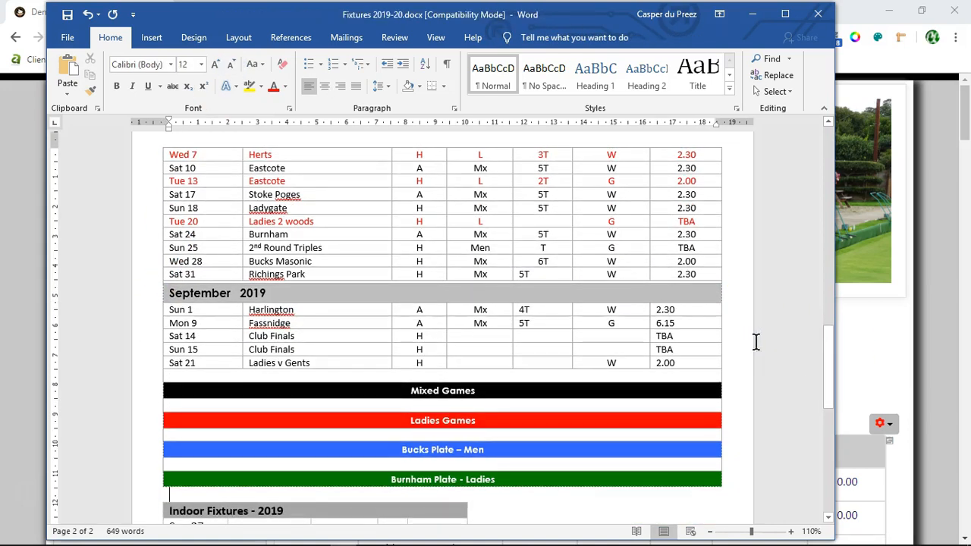
scroll(757, 347, down, 1)
click(767, 354)
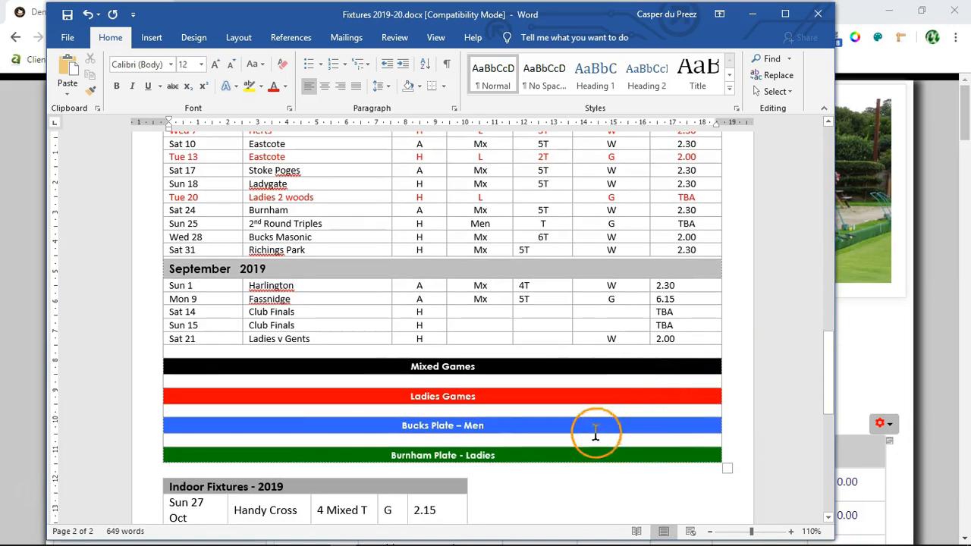
click(430, 381)
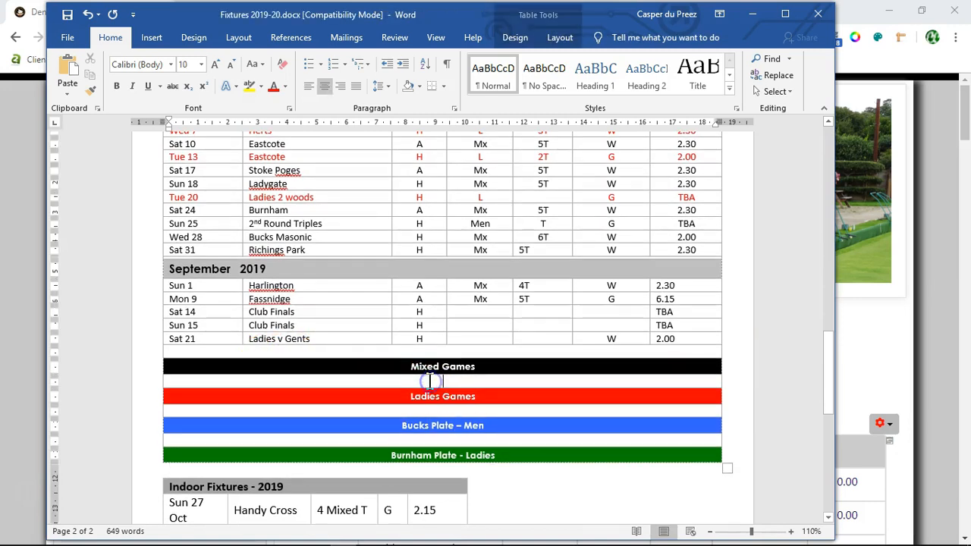
click(230, 69)
click(231, 68)
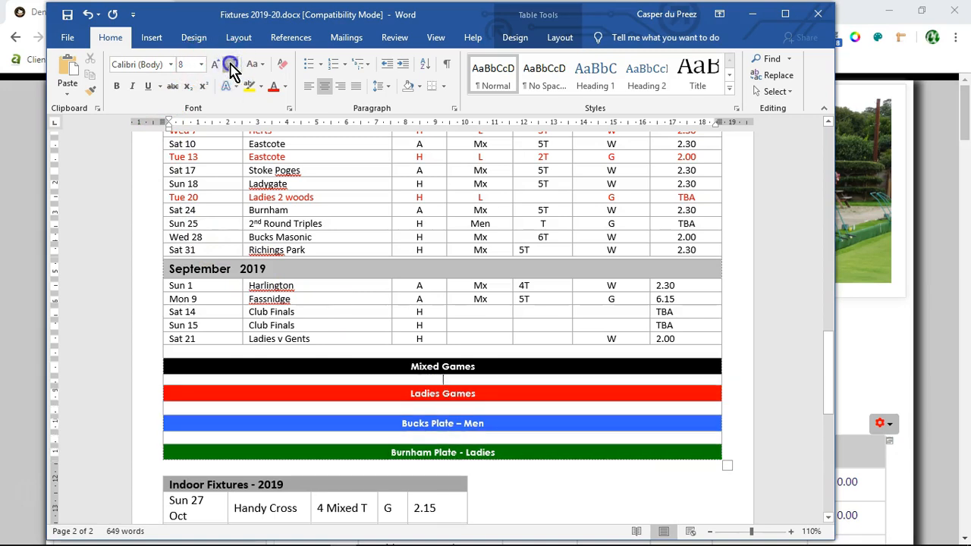
click(232, 68)
click(231, 66)
click(437, 406)
click(230, 66)
click(230, 66)
click(231, 66)
click(231, 66)
click(450, 380)
click(201, 69)
click(230, 66)
click(470, 432)
click(232, 66)
click(232, 66)
scroll(557, 363, down, 5)
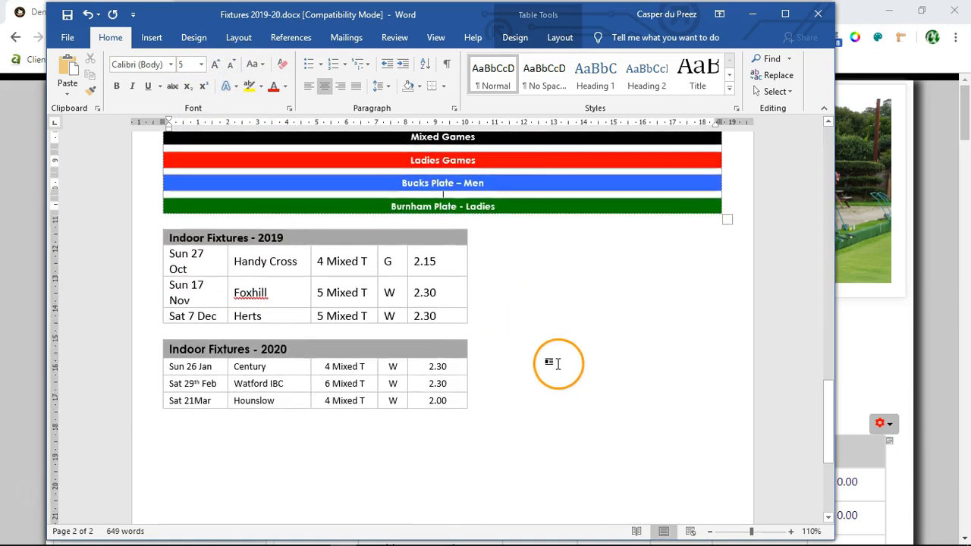
click(178, 260)
drag(166, 252, 436, 312)
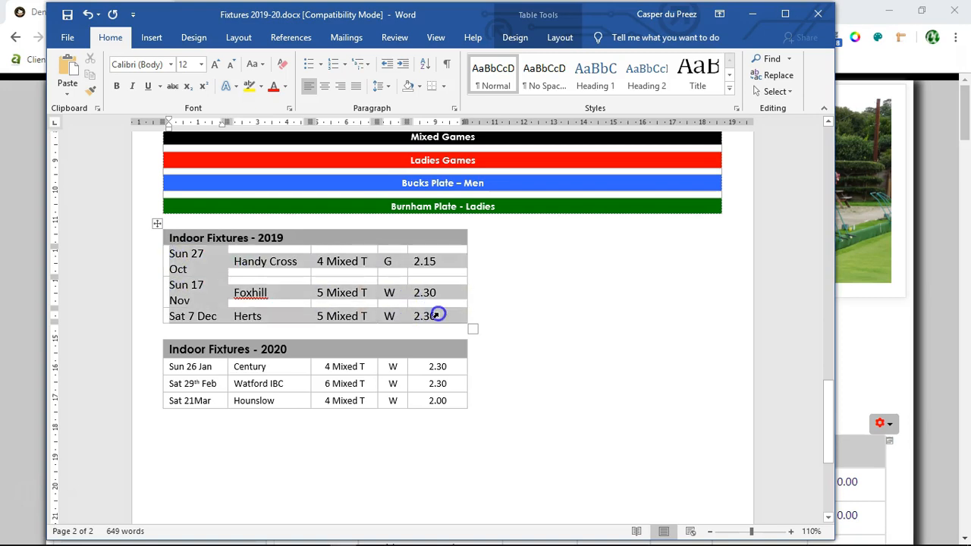
click(605, 342)
scroll(551, 409, up, 2)
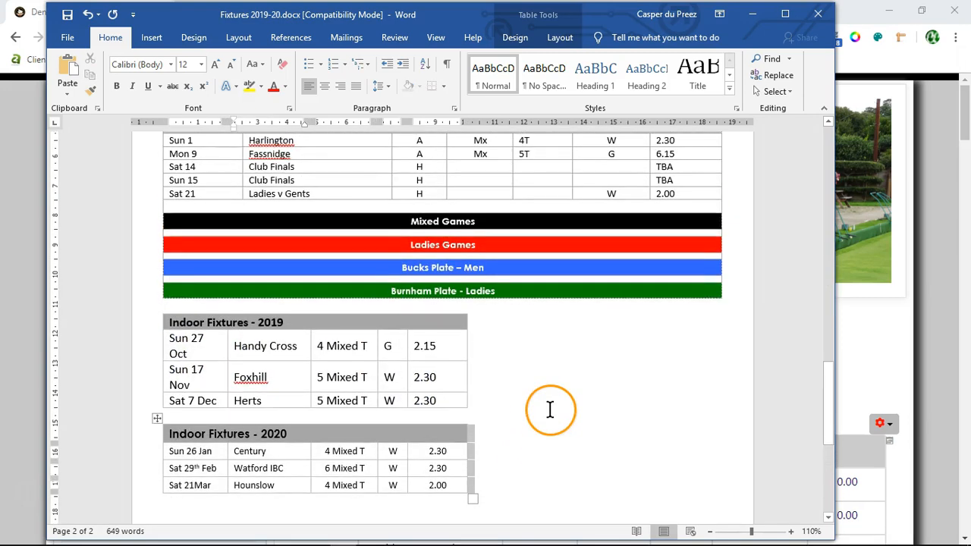
click(279, 167)
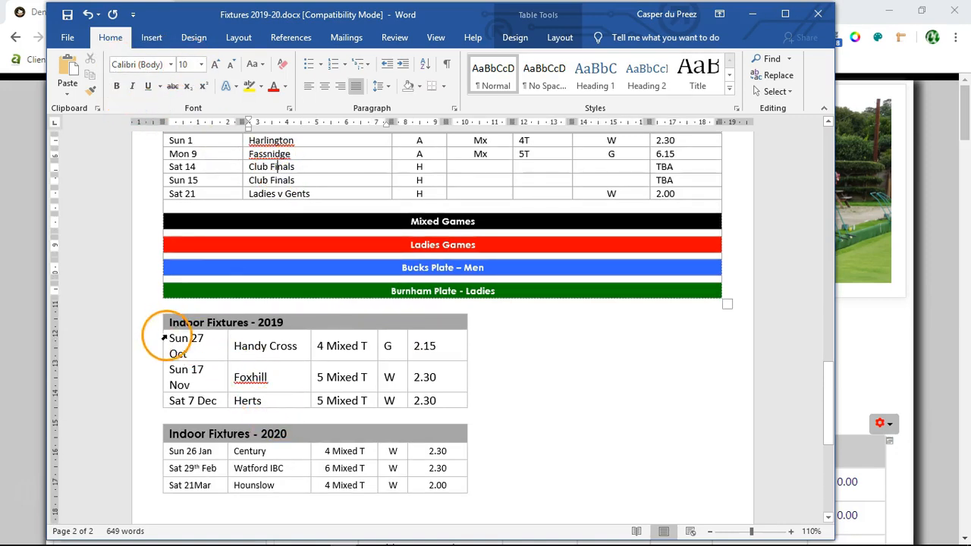
Step: Reduce the font size of the three fixture rows under Indoor Fixtures - 2019 by two increments
drag(226, 361, 433, 396)
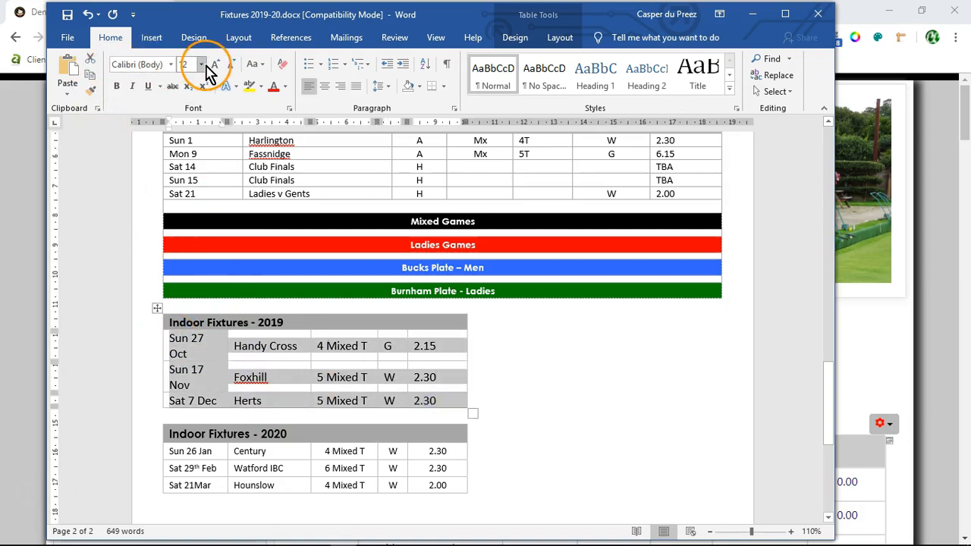
click(232, 65)
click(232, 65)
click(568, 403)
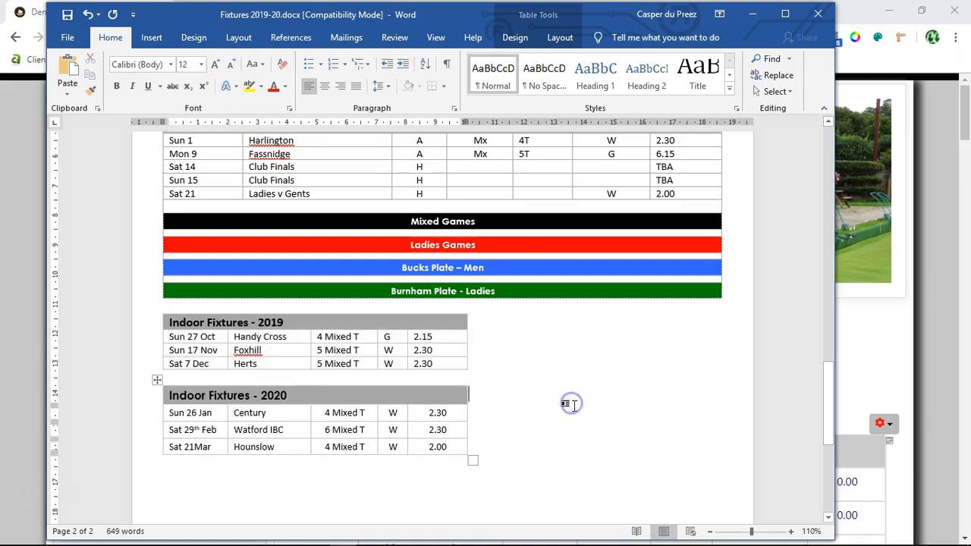
Step: Center the 4T and 5T entries in the Harlington and Fassnidge rows under September 2019
scroll(568, 403, up, 3)
click(540, 213)
click(324, 86)
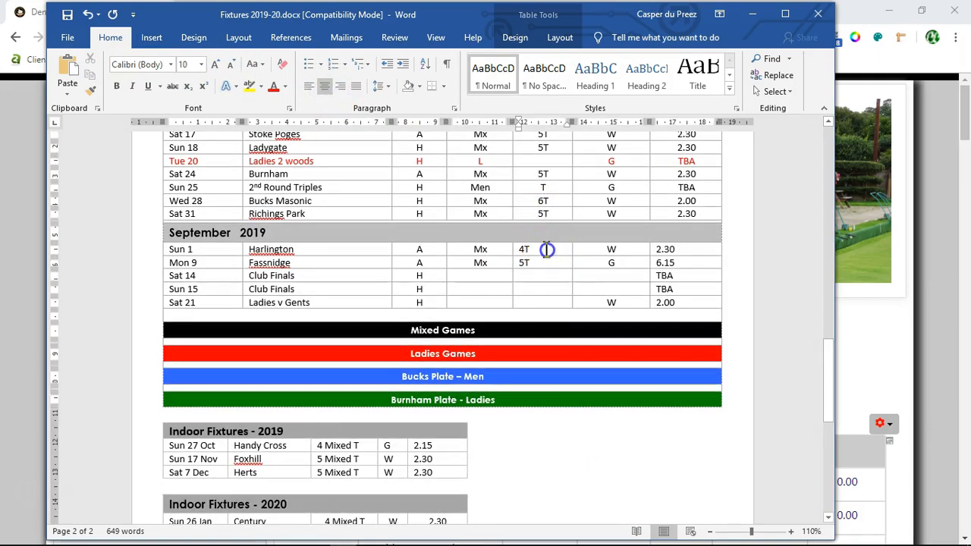
click(324, 86)
click(553, 264)
click(324, 86)
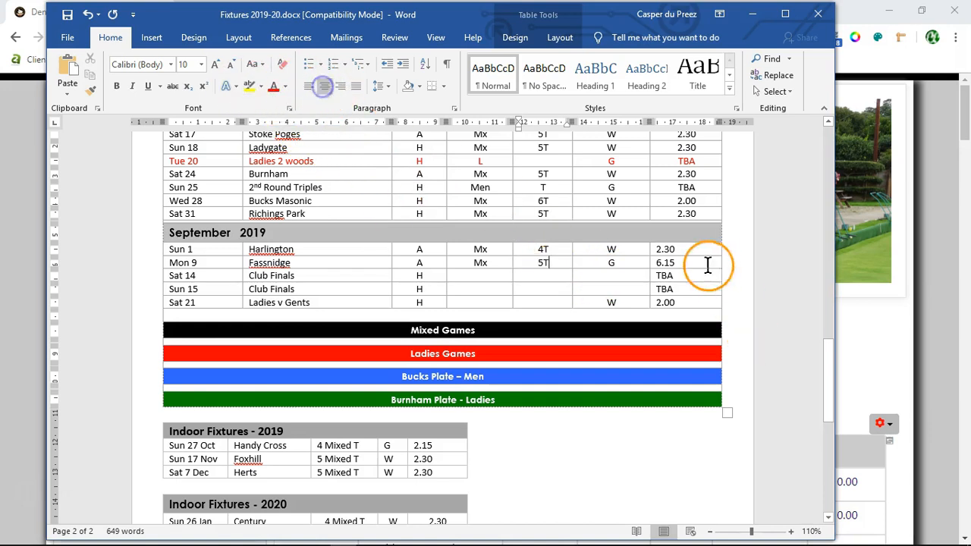
Step: Center the start times of all five September 2019 fixtures, from Harlington through Ladies v Gents
drag(660, 254, 672, 303)
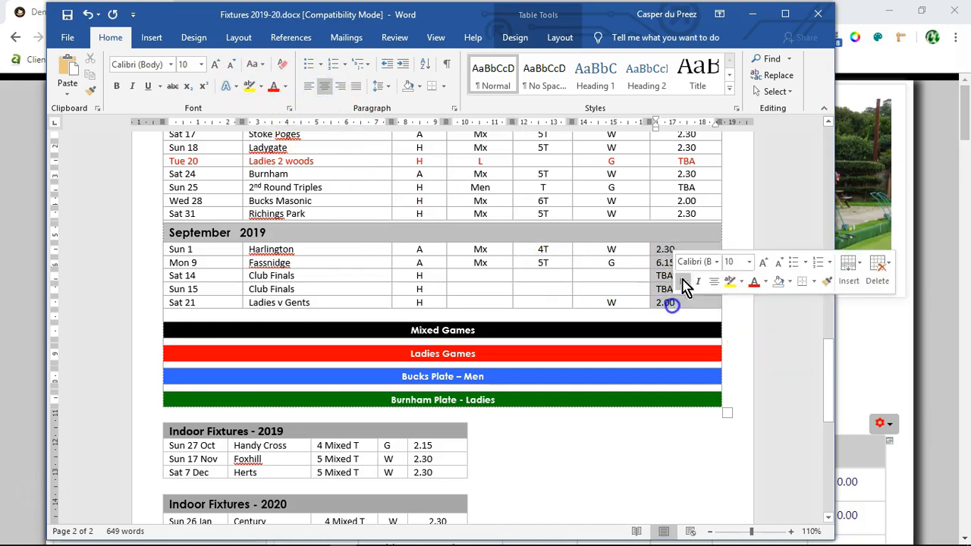
click(742, 321)
scroll(744, 327, up, 3)
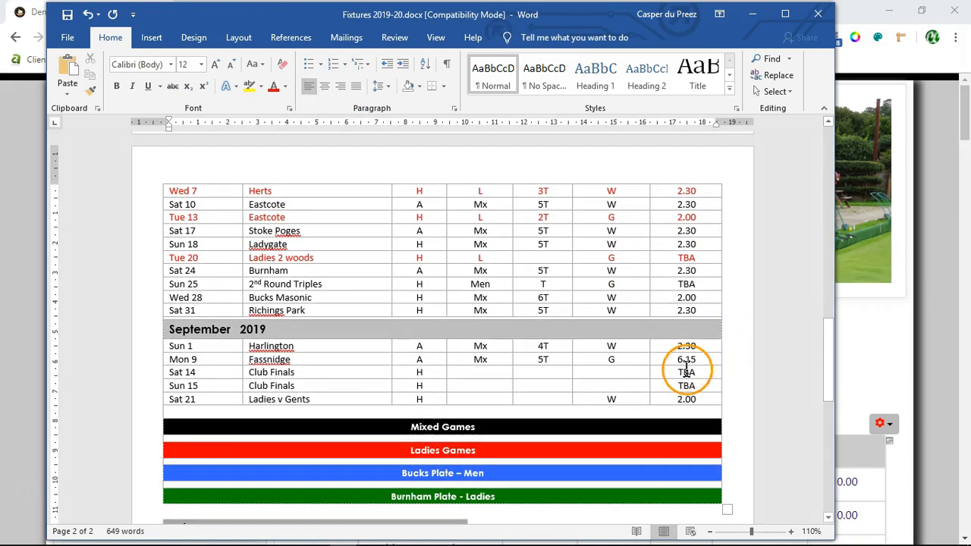
click(685, 371)
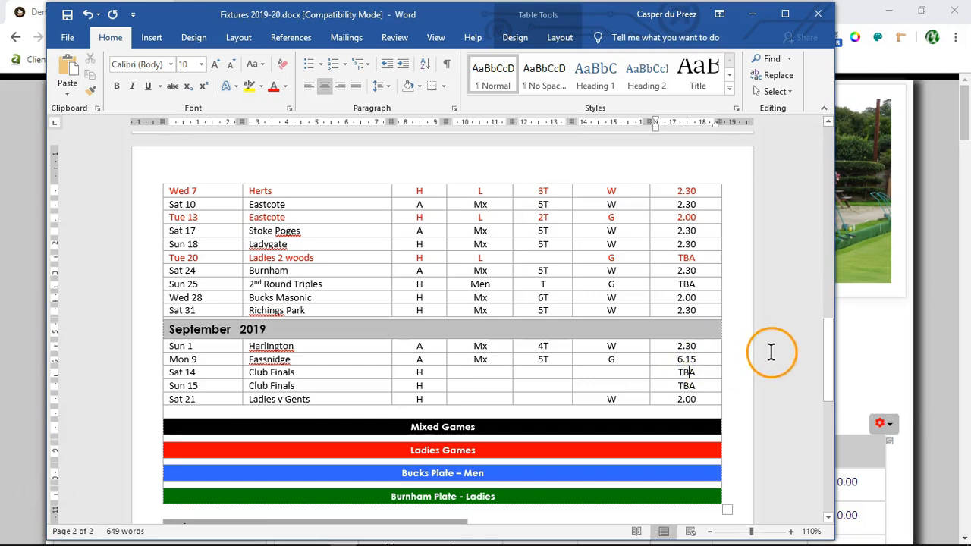
Step: Center the Pairs entry in the Sun 4 row under August 2019
scroll(770, 351, up, 7)
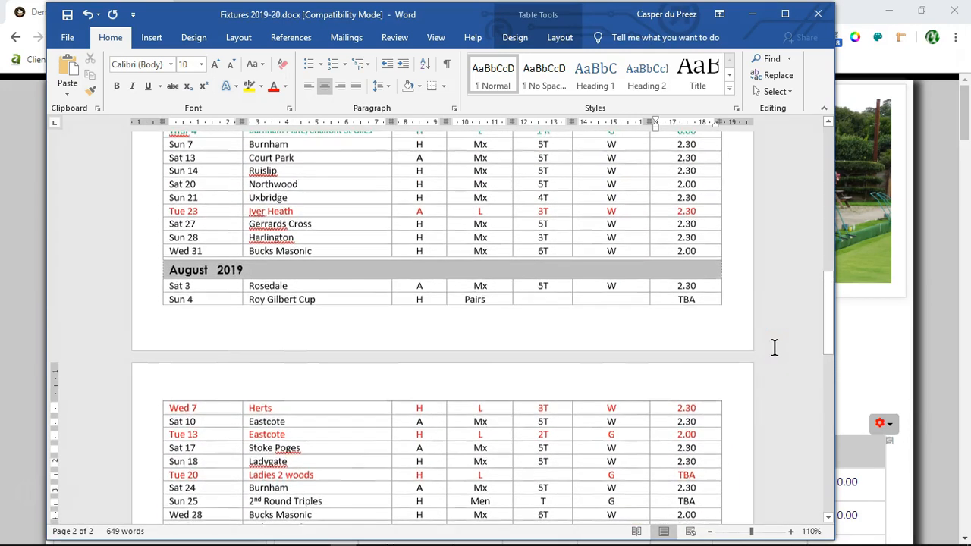
click(449, 298)
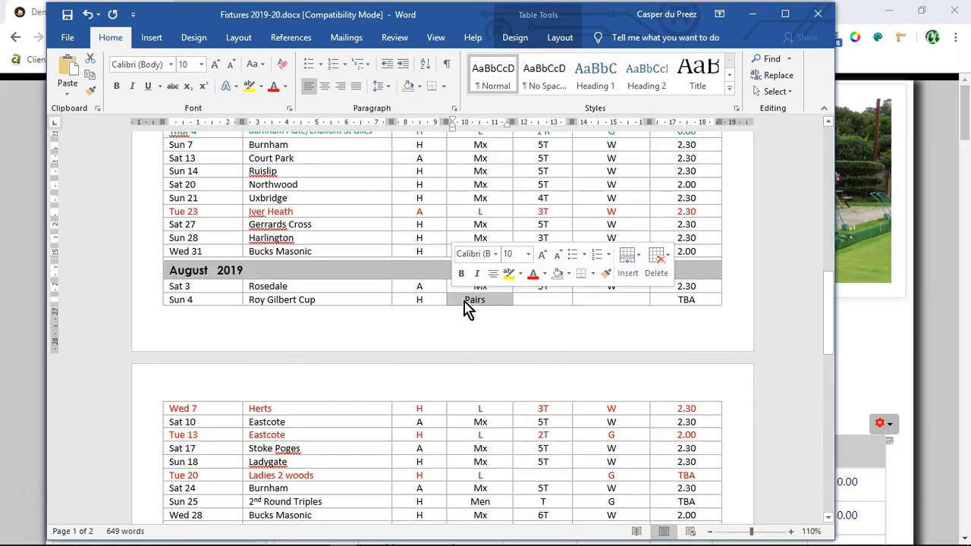
click(464, 300)
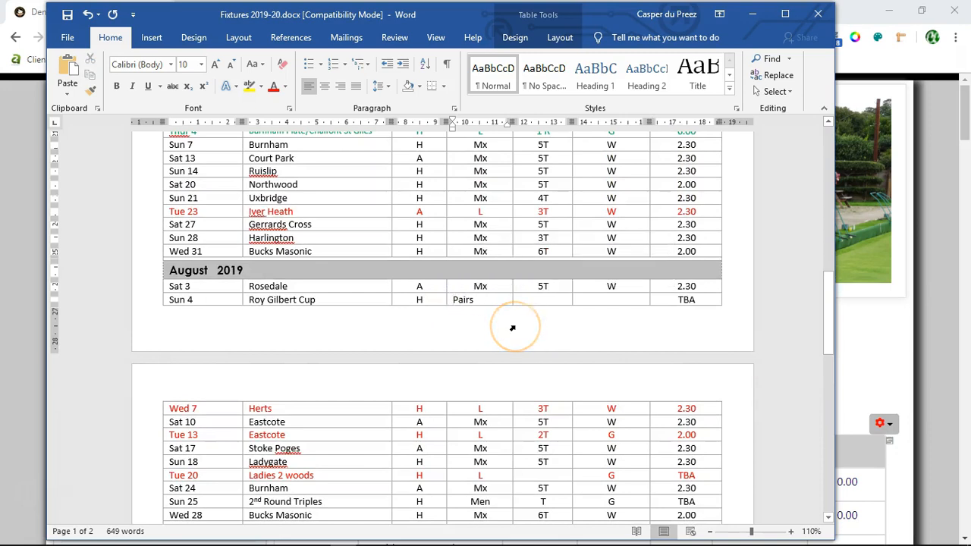
click(323, 86)
click(749, 319)
Step: Place the text cursor in the Burnham Plate/Chalfont St Giles entry under July 2019
scroll(748, 319, up, 3)
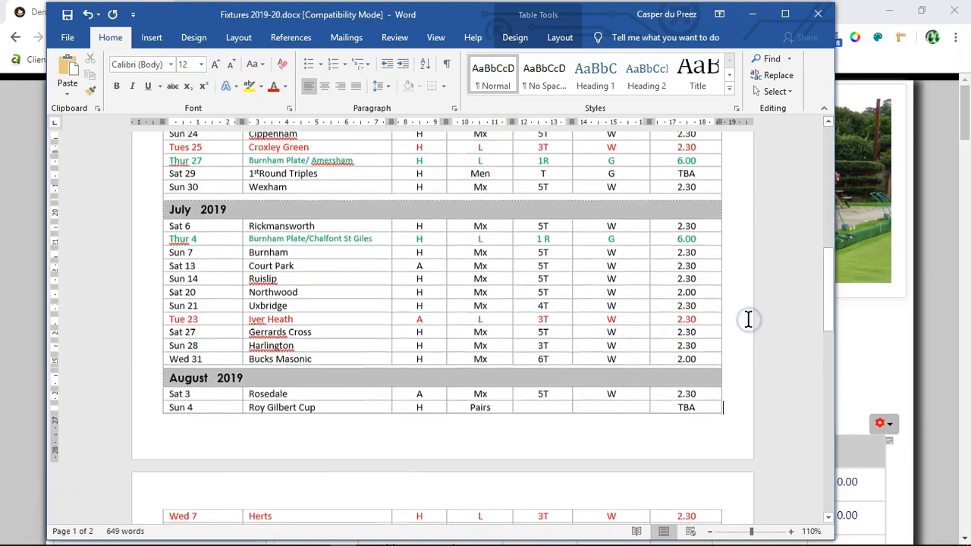
click(332, 255)
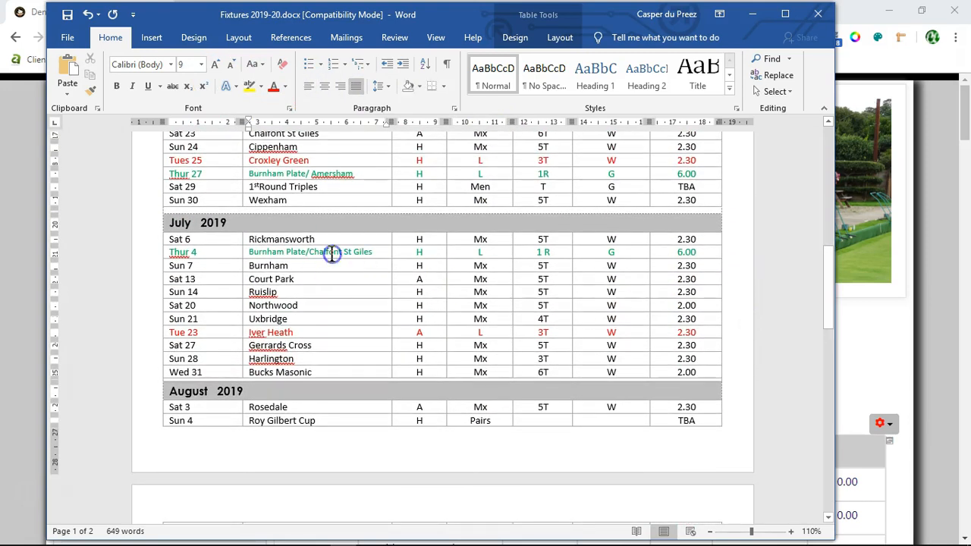
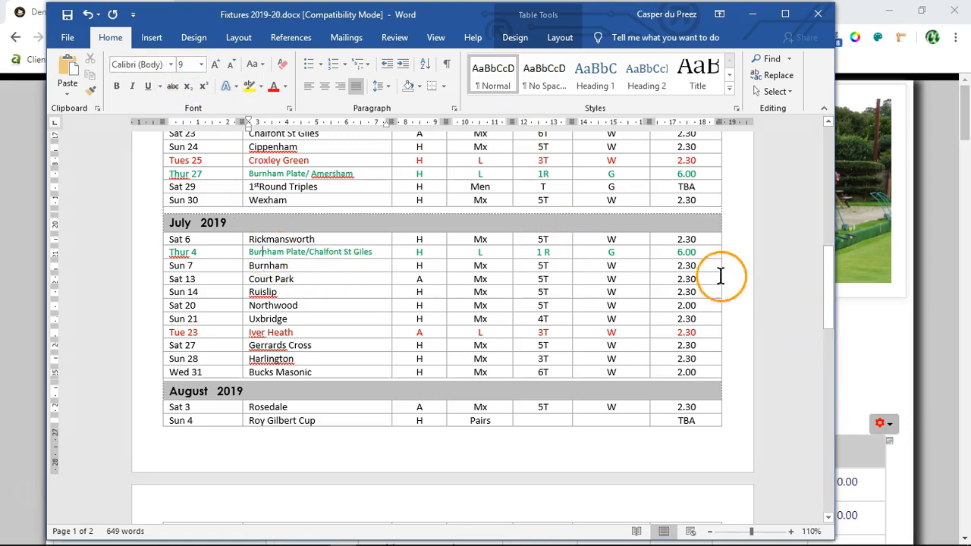
Step: Return to the start of the fixtures document and begin saving a copy to the Clubs-DBC Fixtures folder
scroll(746, 280, up, 1)
scroll(747, 280, up, 7)
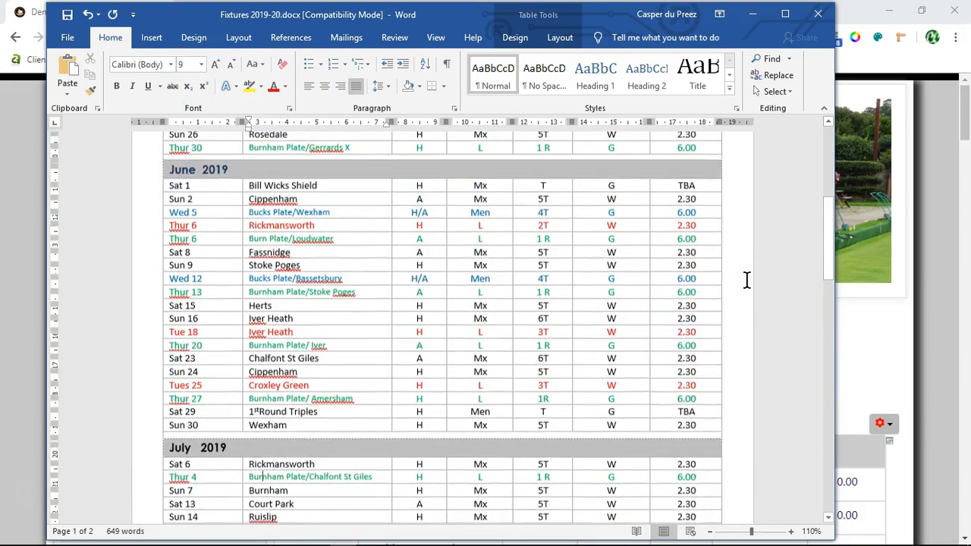
scroll(746, 279, up, 8)
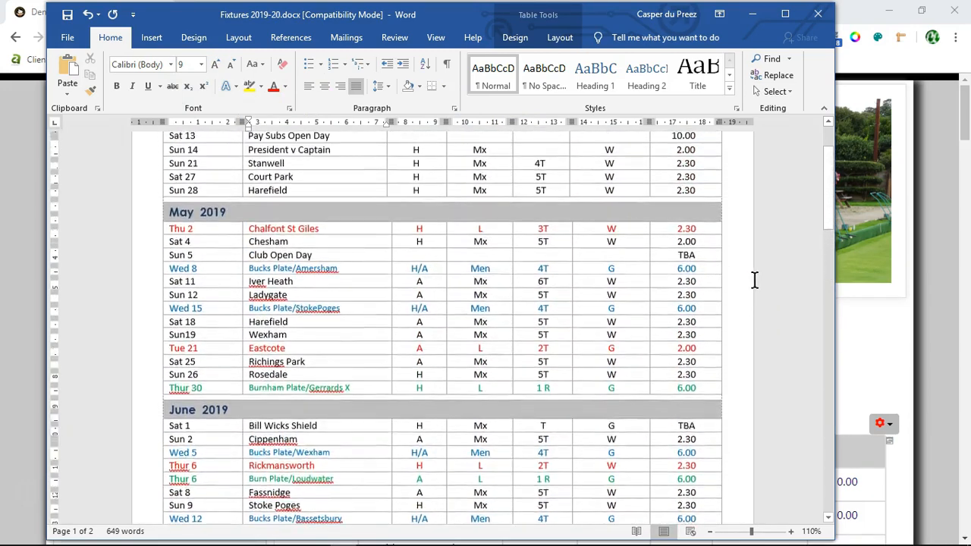
scroll(754, 280, up, 1)
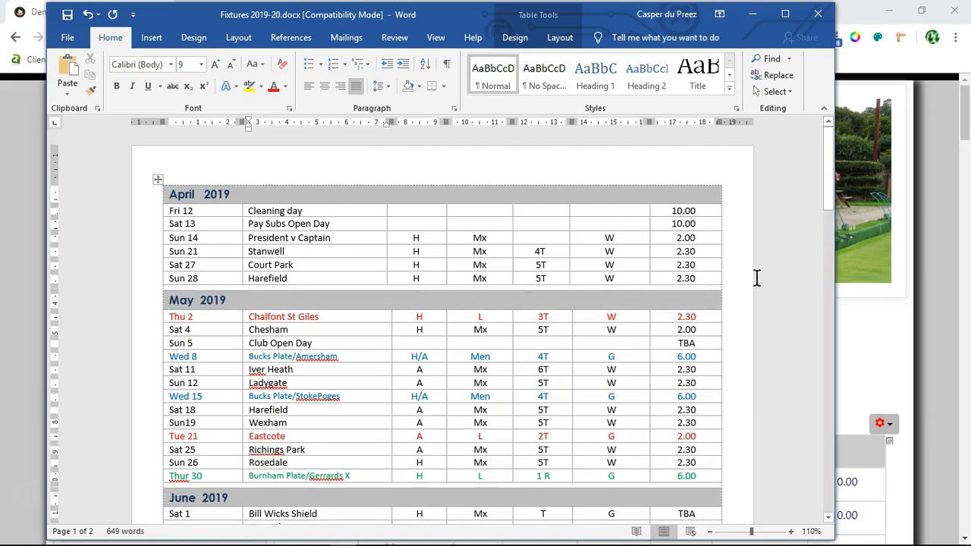
click(99, 194)
click(67, 37)
click(80, 178)
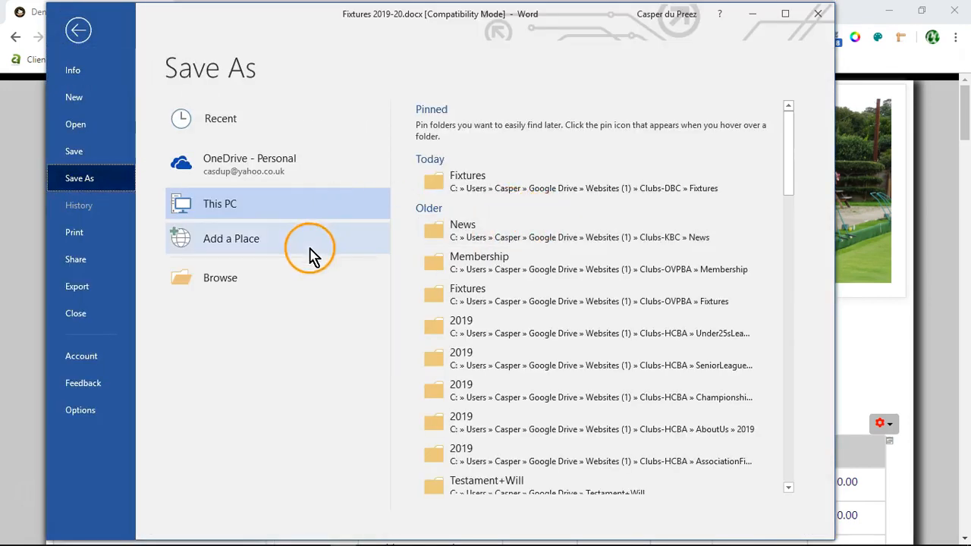
click(482, 188)
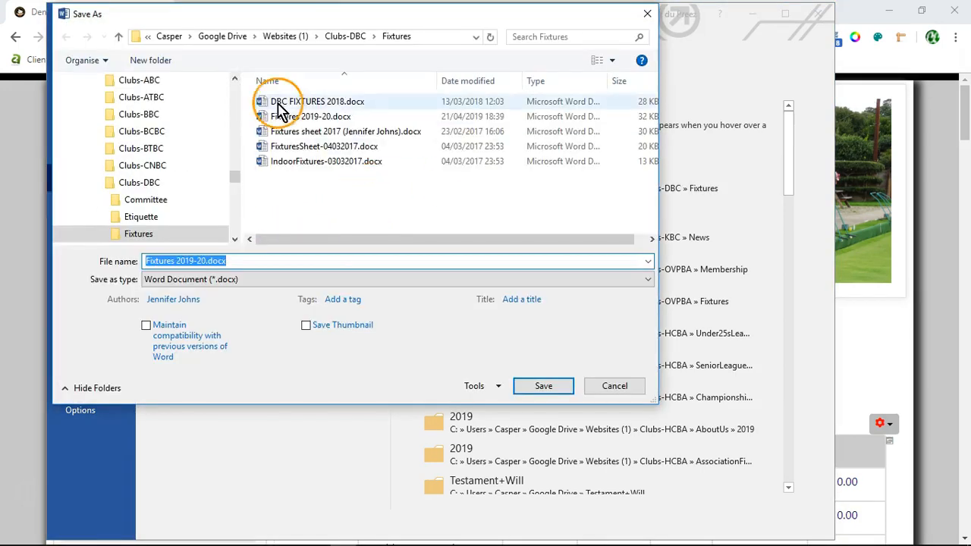
Step: Save the document as Fixtures 2019-20-revised in Word Document format and accept the upgrade to the newest file format
click(472, 81)
click(237, 260)
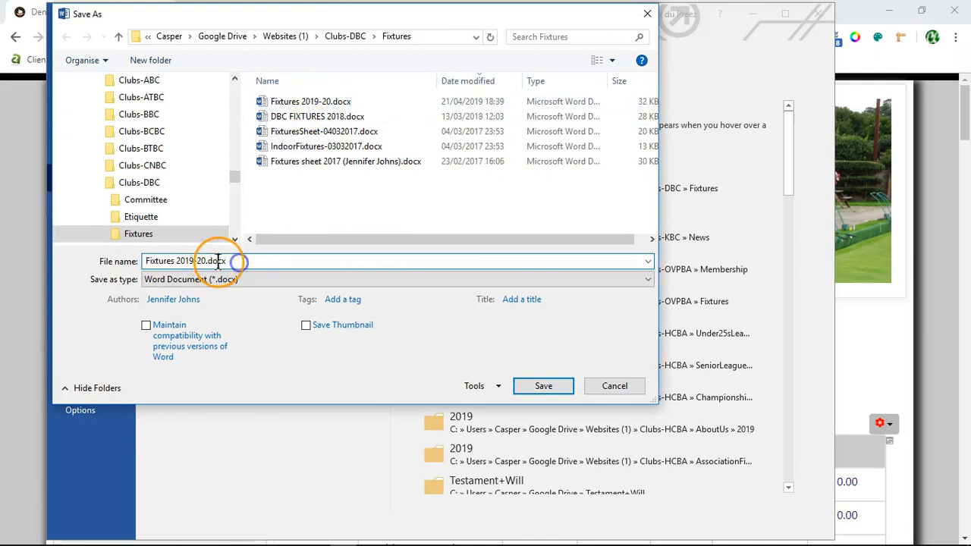
key(BackSpace)
key(BackSpace)
key(BackSpace)
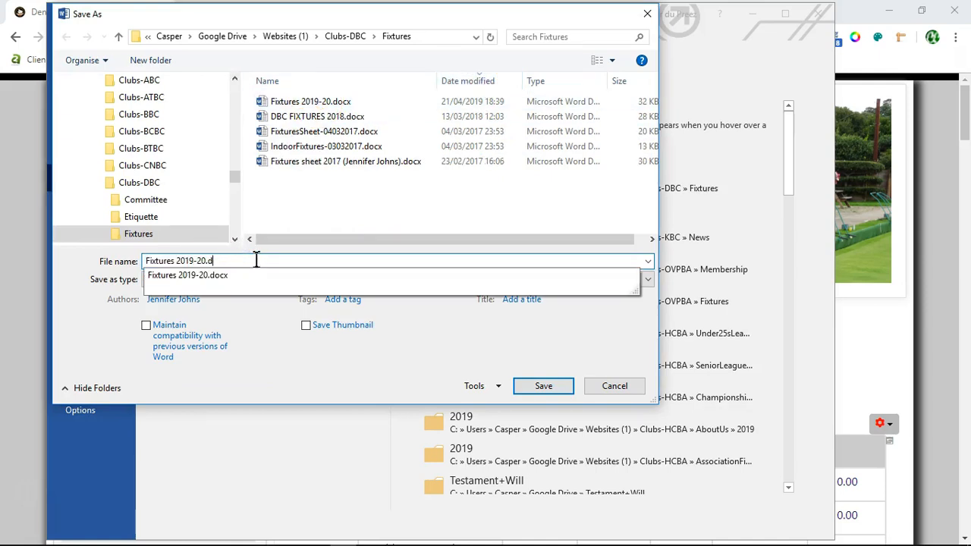
text(-revise)
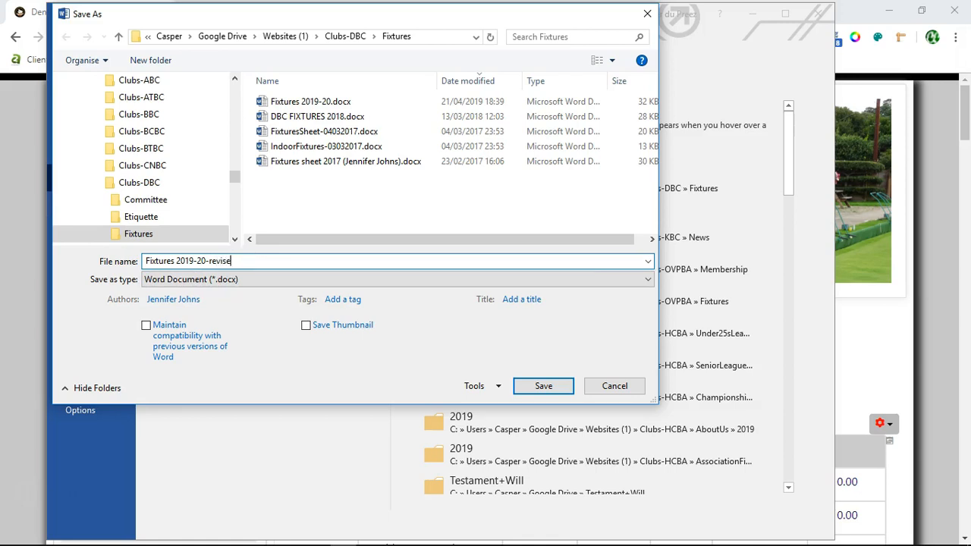
click(543, 386)
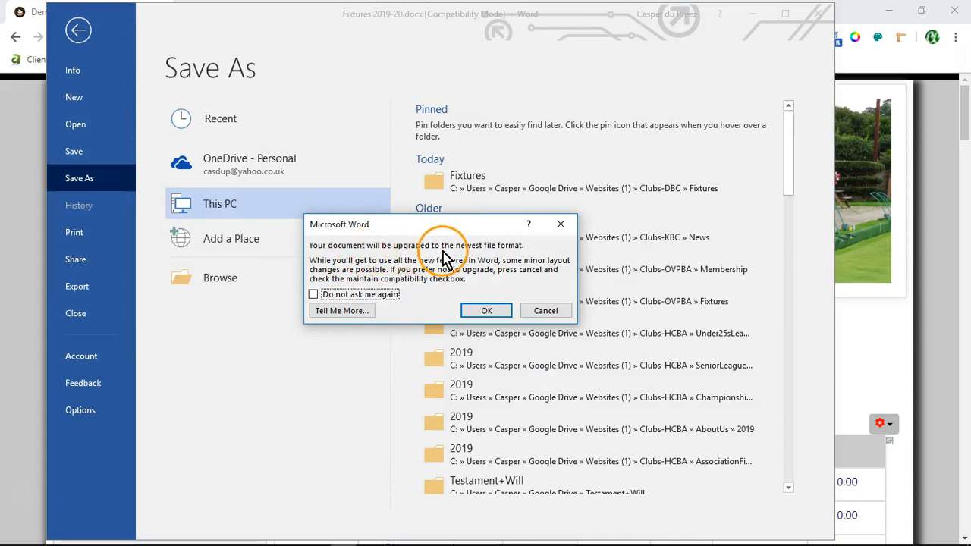
click(486, 313)
Step: Review the revised document's formatting from the April 2019 fixtures through the Indoor Fixtures - 2020 table
drag(602, 10, 578, 16)
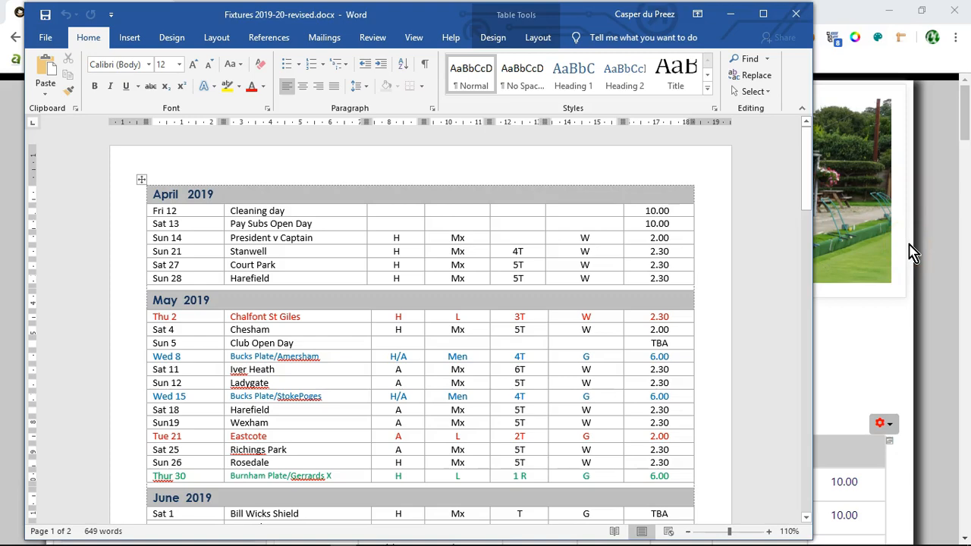
scroll(758, 304, down, 5)
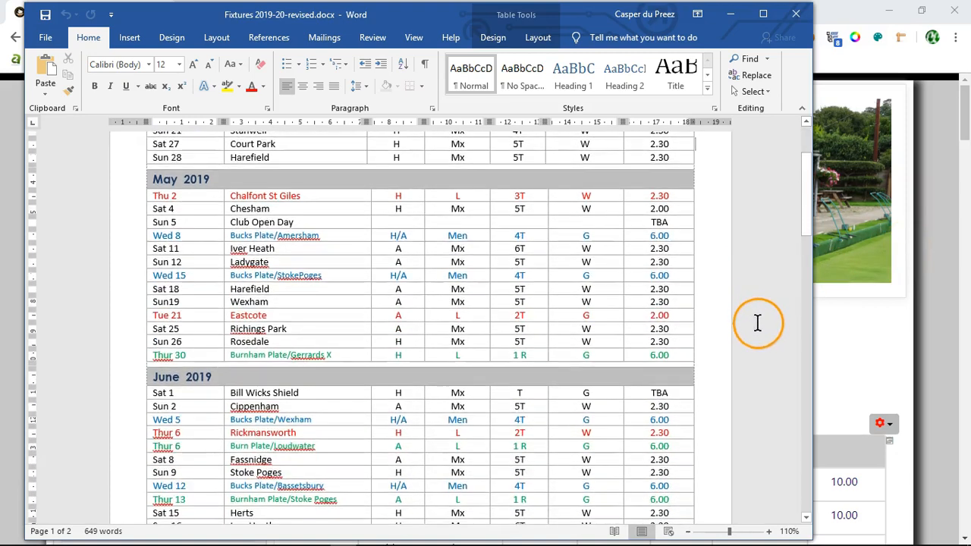
scroll(766, 339, down, 9)
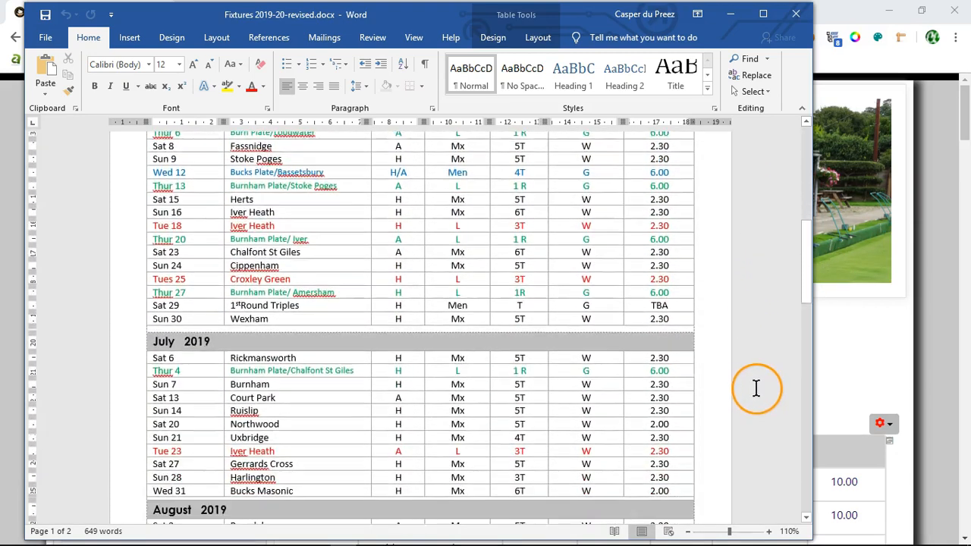
scroll(751, 404, down, 7)
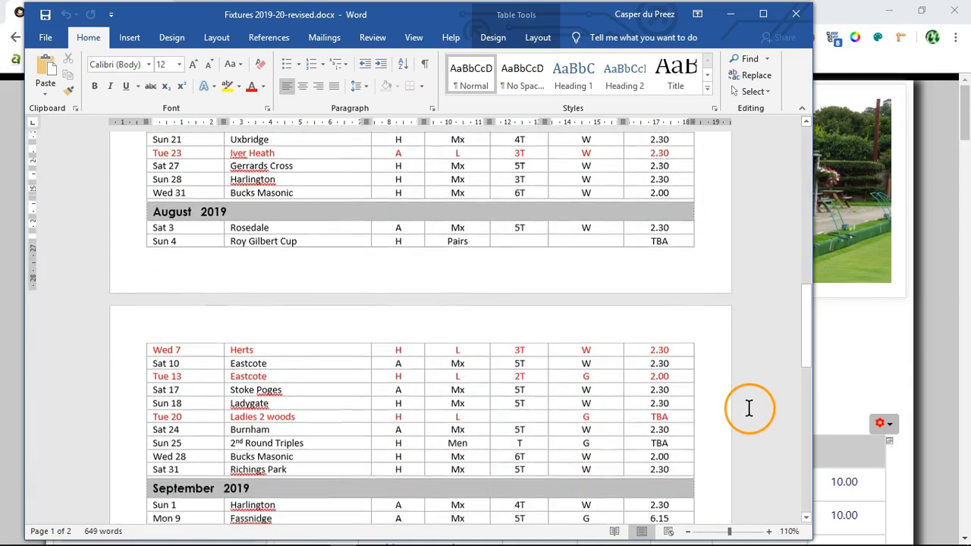
scroll(745, 400, down, 7)
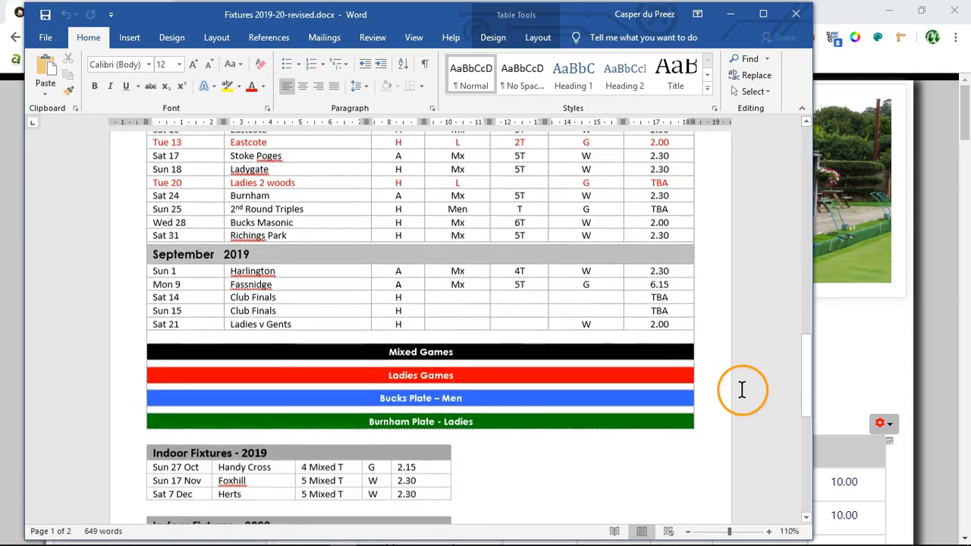
scroll(745, 395, down, 2)
scroll(745, 393, up, 5)
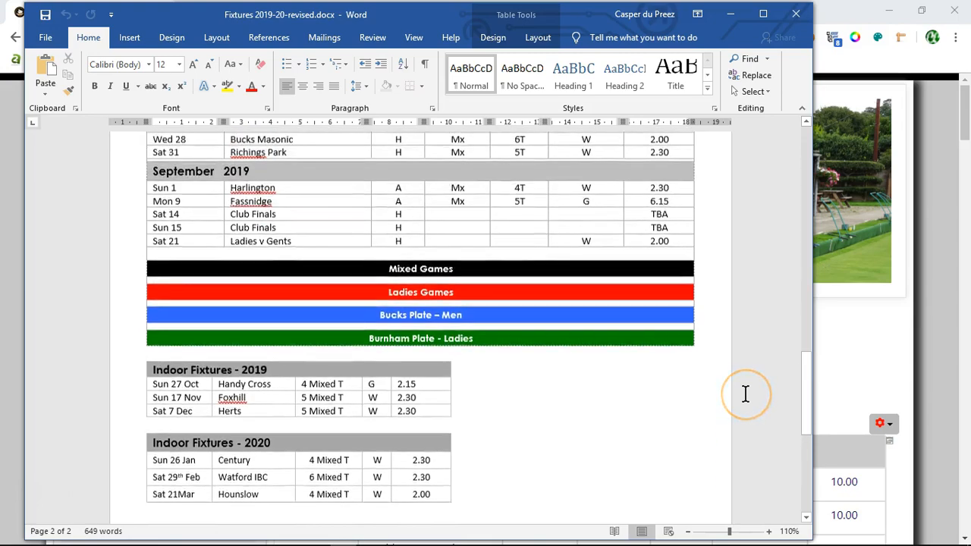
drag(806, 393, 793, 87)
Step: Switch to the club website in the browser and start a new article under Practice Articles
click(947, 177)
scroll(234, 386, down, 3)
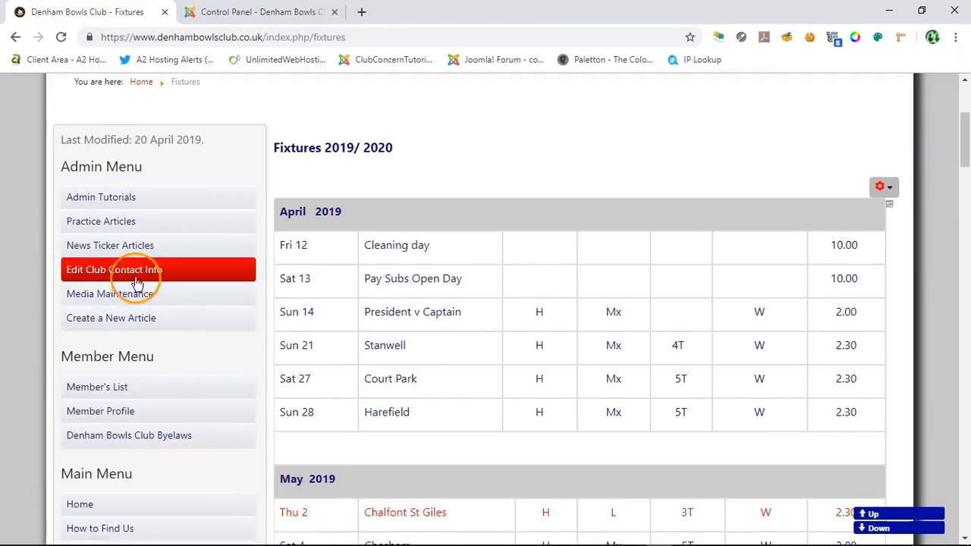
click(103, 226)
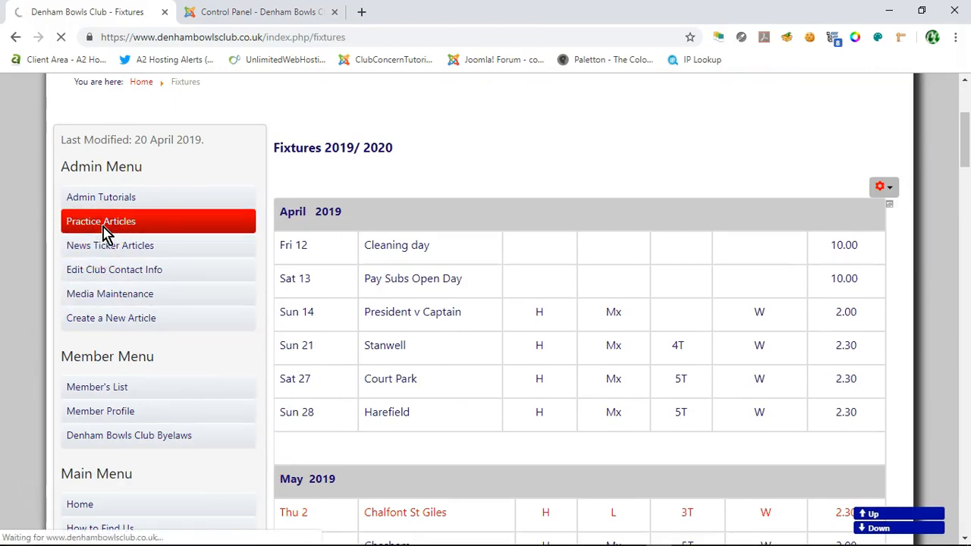
scroll(502, 448, down, 3)
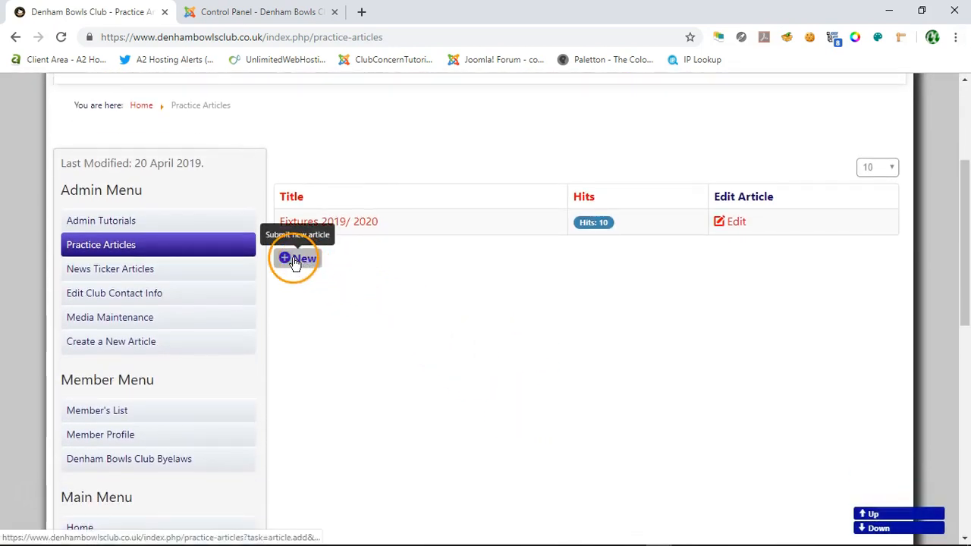
click(295, 259)
Step: Title the new article Fixtures 2019 - 2020
scroll(293, 260, down, 5)
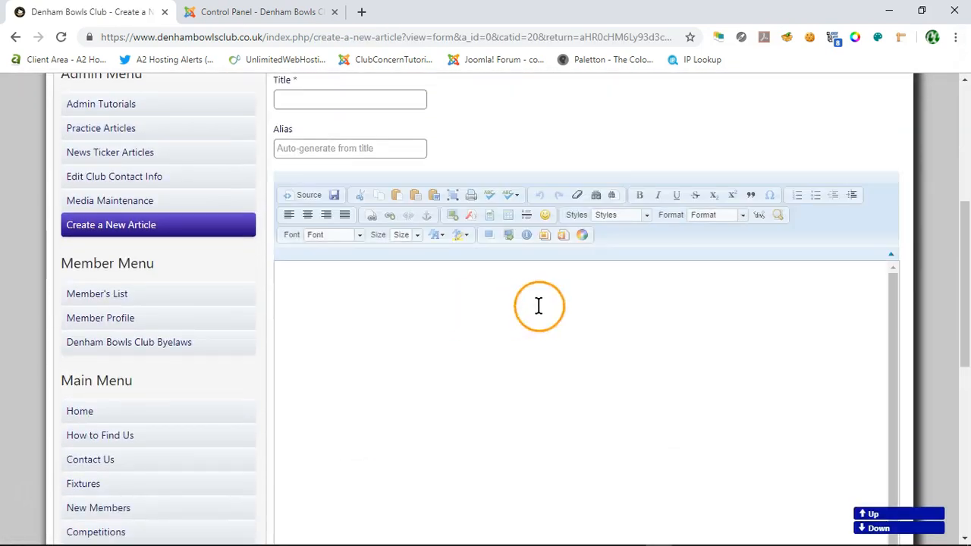
scroll(632, 308, up, 2)
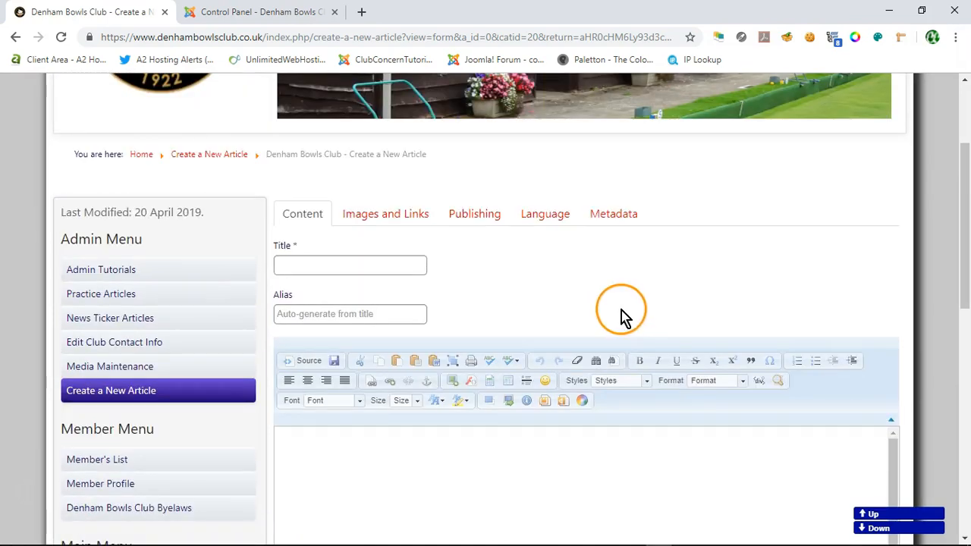
scroll(782, 293, down, 1)
click(369, 192)
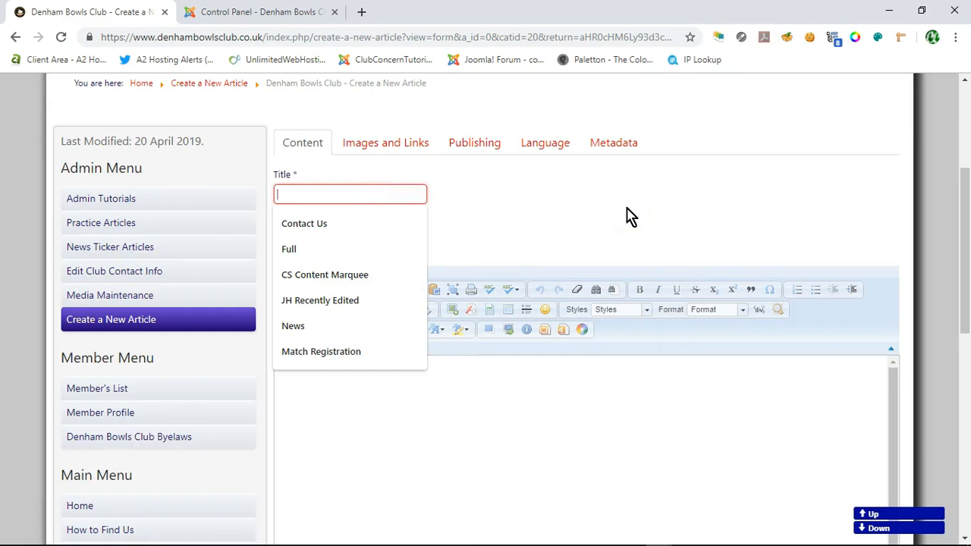
text(F)
text(i)
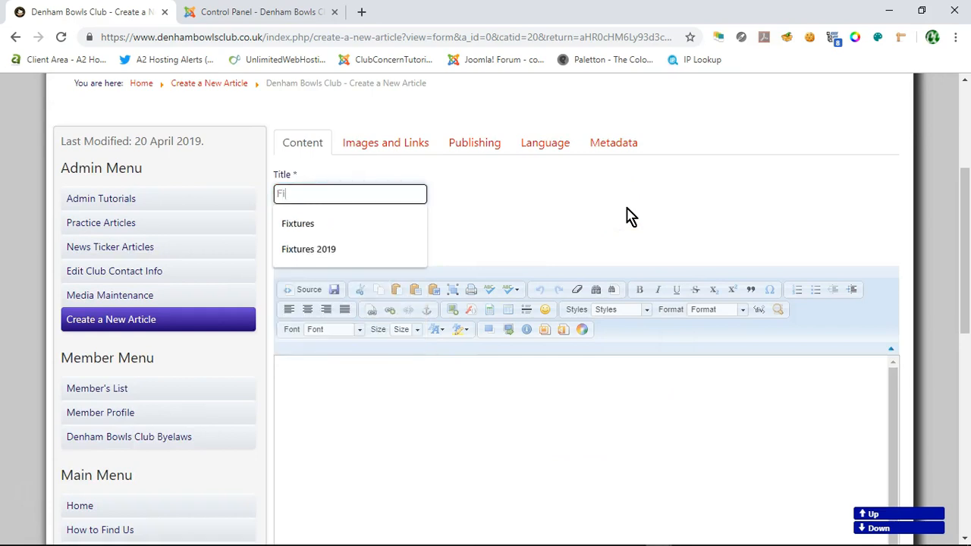
text(xtures 2019 - 2020)
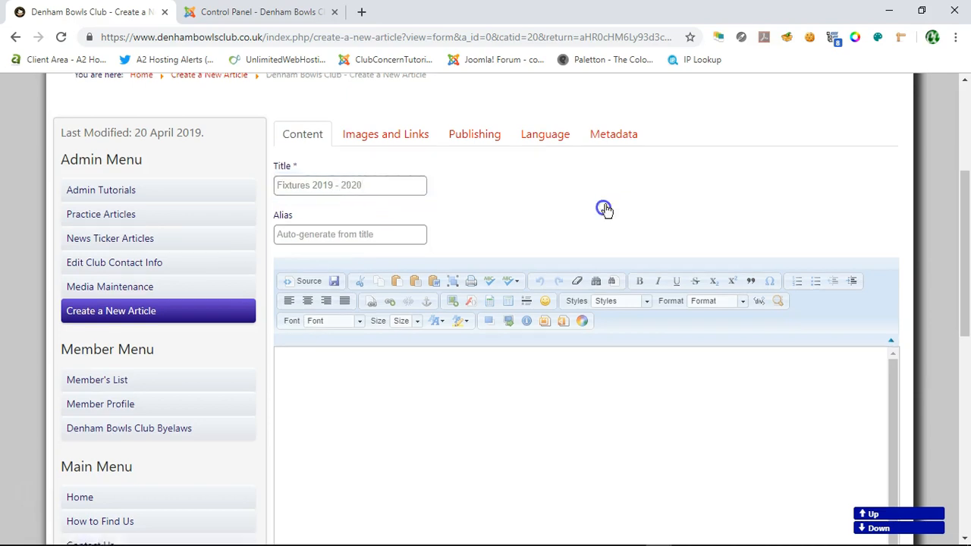
Step: Switch to Word and copy all the fixtures tables, from April 2019 through Indoor Fixtures - 2020
scroll(604, 208, down, 2)
click(336, 531)
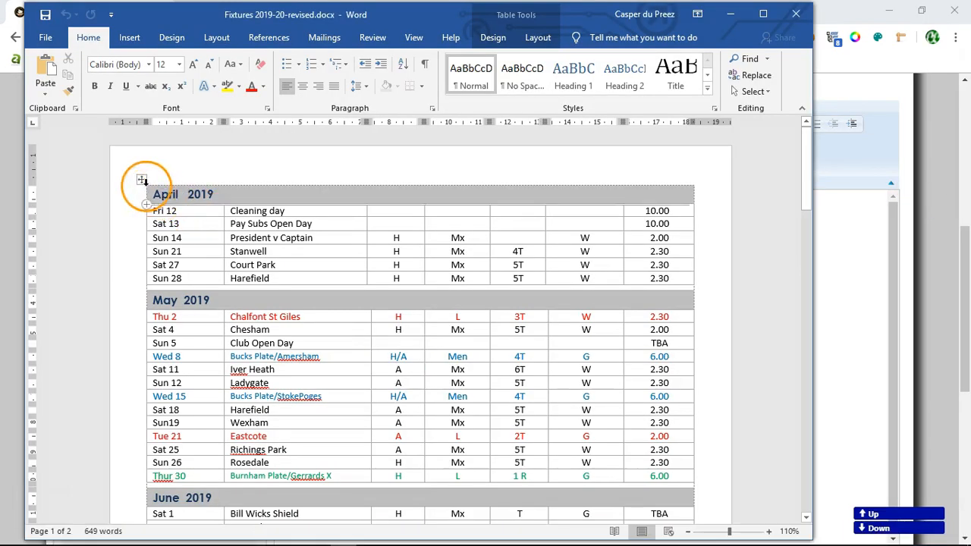
scroll(801, 270, down, 2)
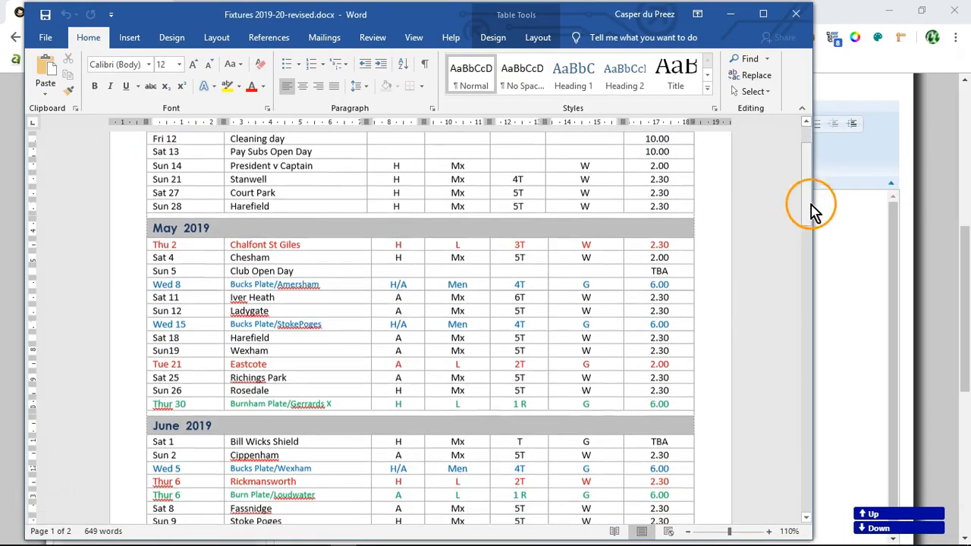
drag(808, 188, 819, 156)
drag(154, 195, 446, 418)
click(66, 75)
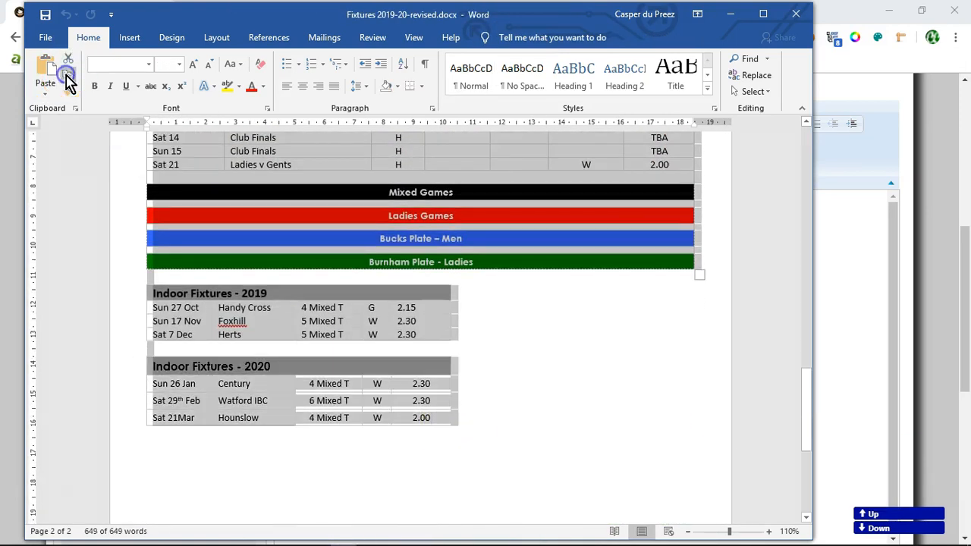
Step: Switch back to the browser and insert the copied fixtures tables into the article body using Paste from Word
click(848, 220)
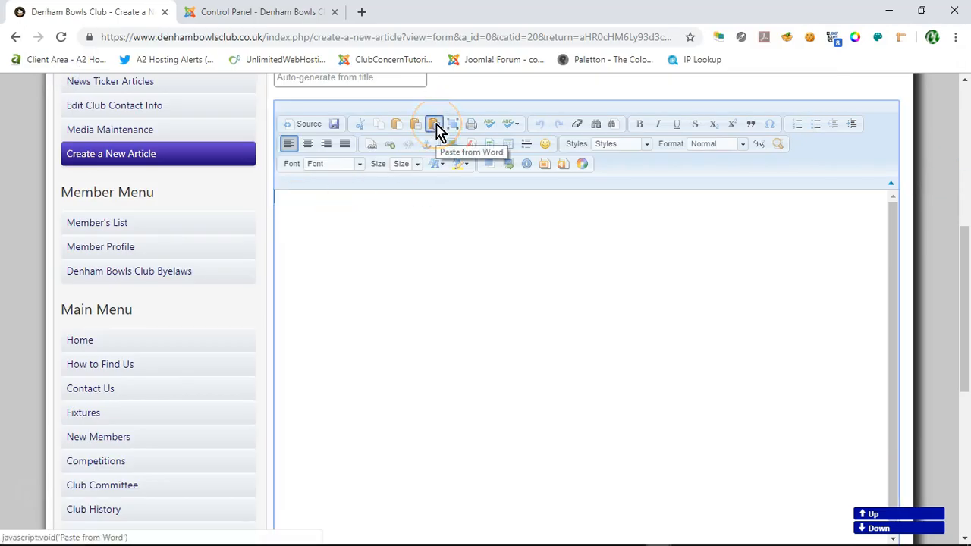
click(435, 126)
click(394, 284)
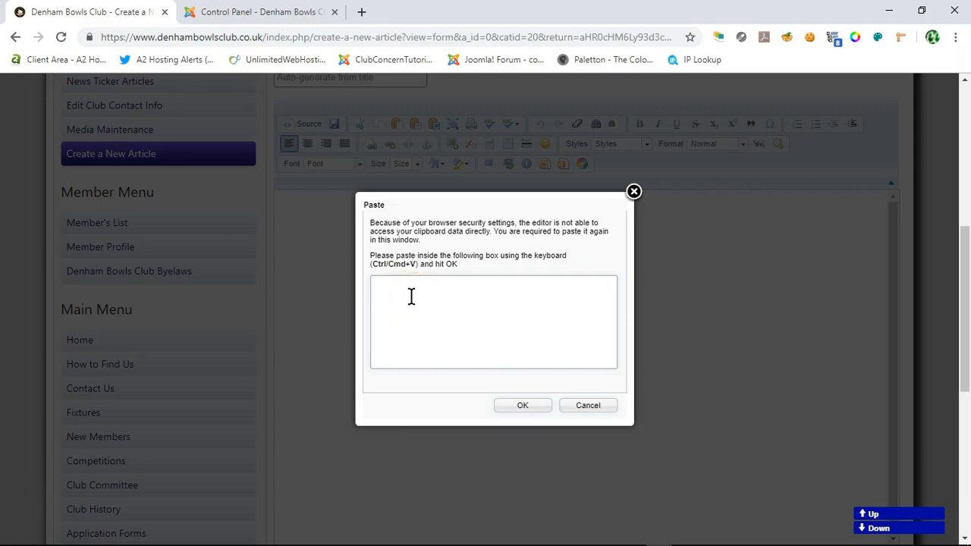
key(ctrl+v)
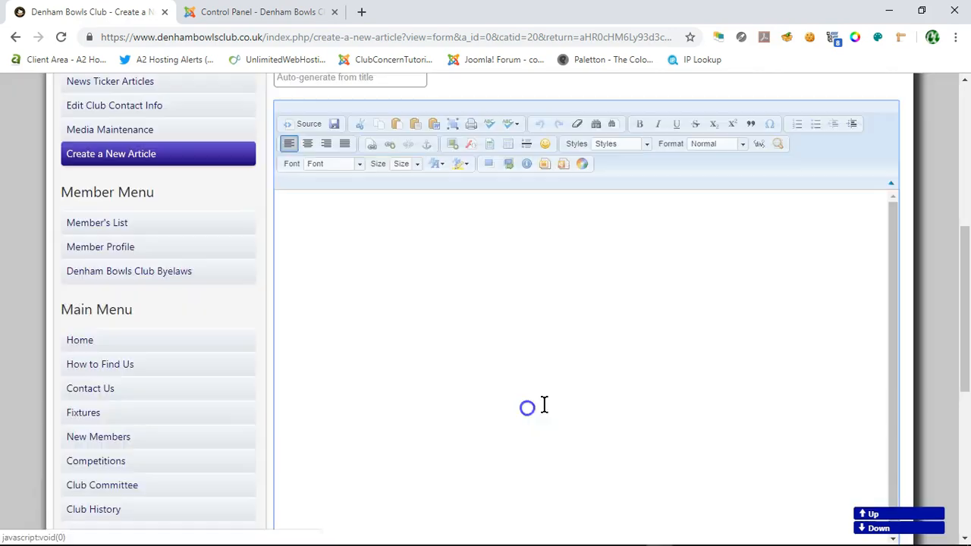
click(522, 406)
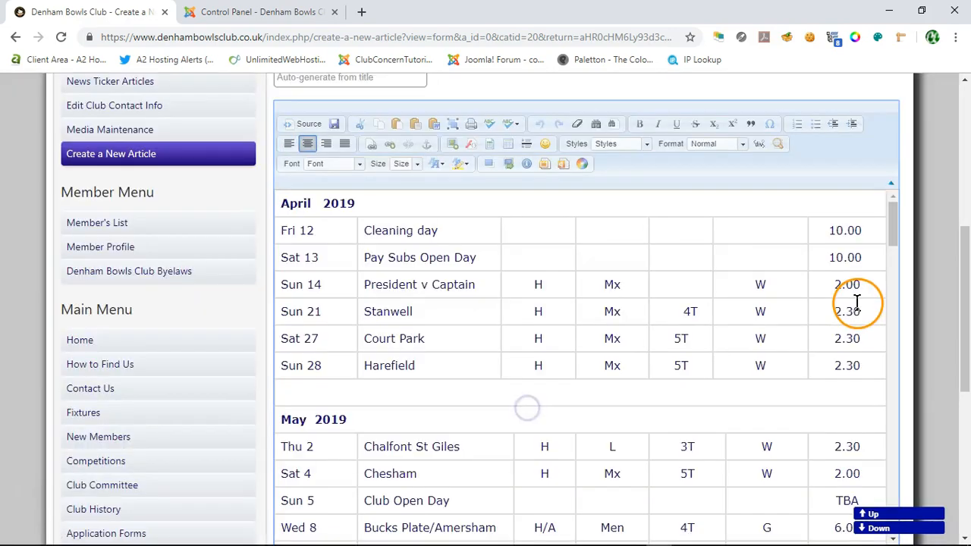
Step: Center the 4T entry in the Stanwell row under April 2019
click(660, 311)
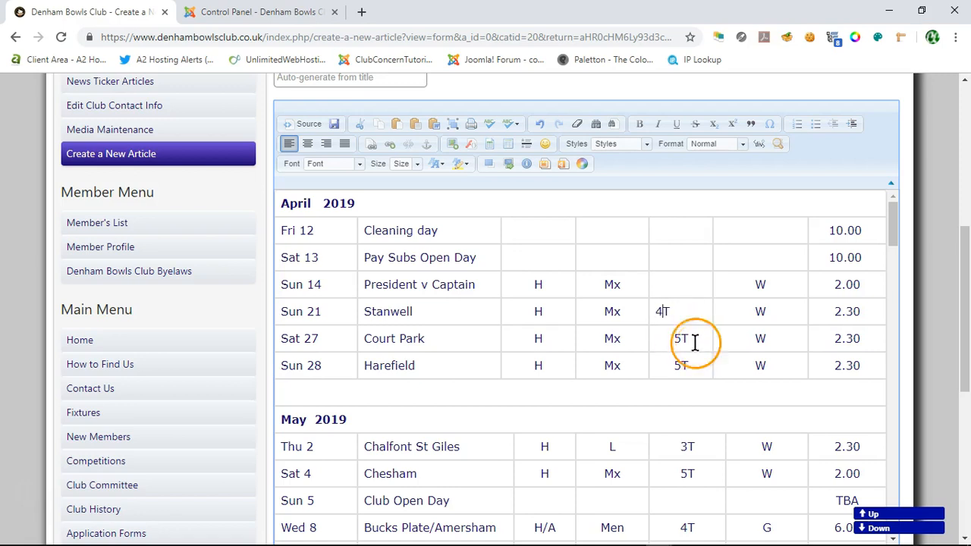
click(307, 143)
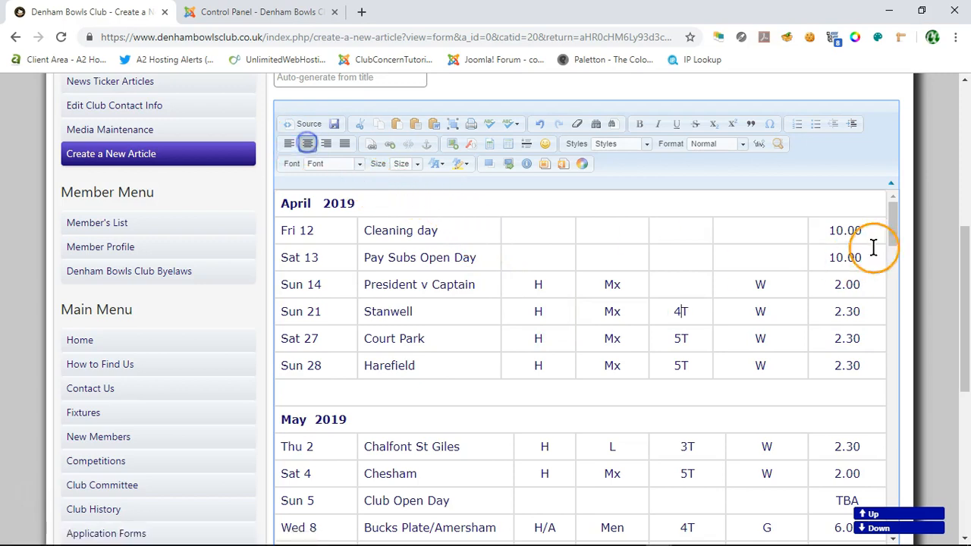
Step: Delete the empty row beneath Burnham Plate - Ladies in the article's fixtures table
scroll(495, 296, down, 3)
scroll(497, 310, down, 4)
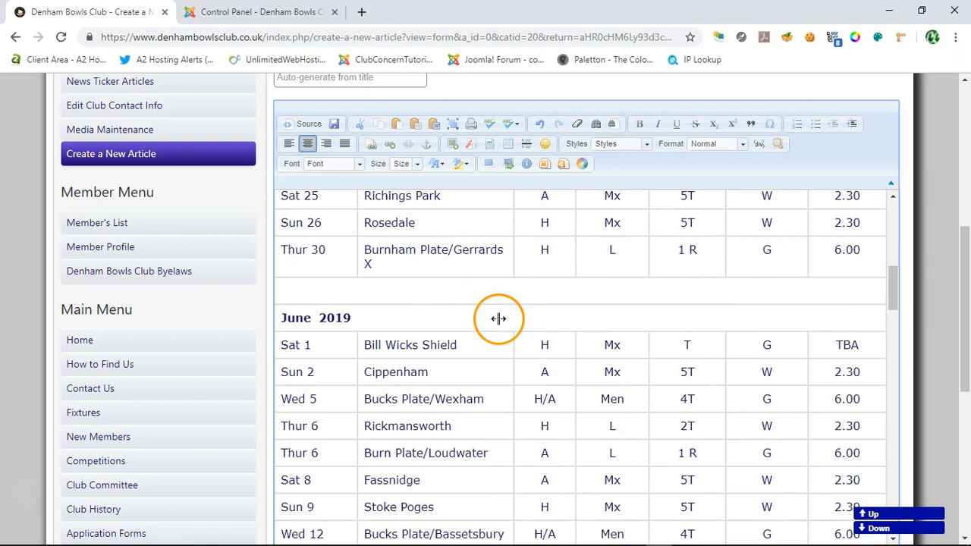
scroll(498, 319, down, 20)
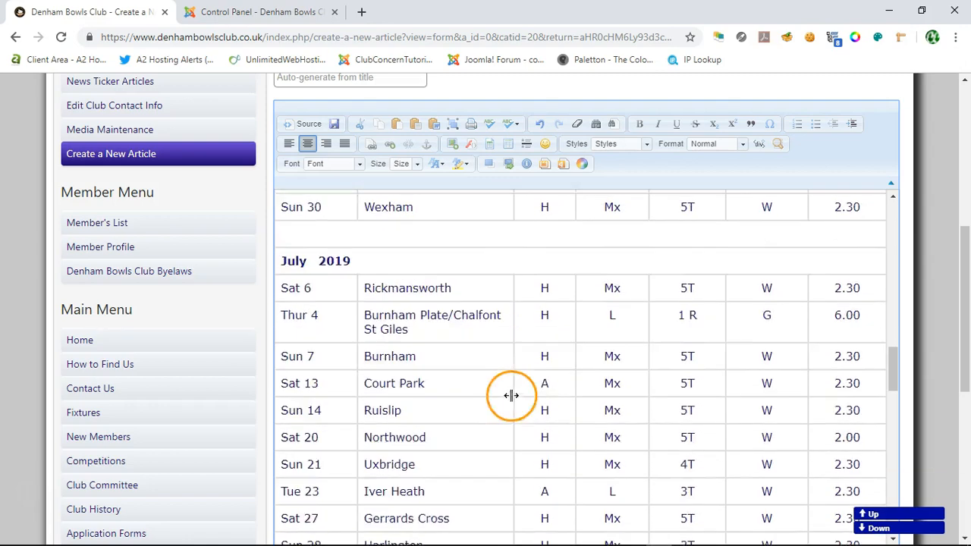
scroll(511, 408, down, 10)
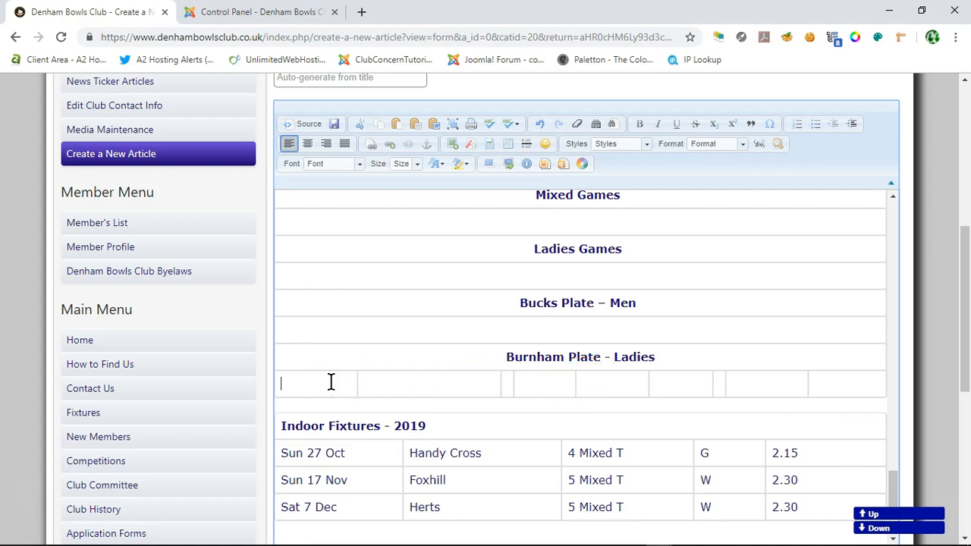
right_click(331, 381)
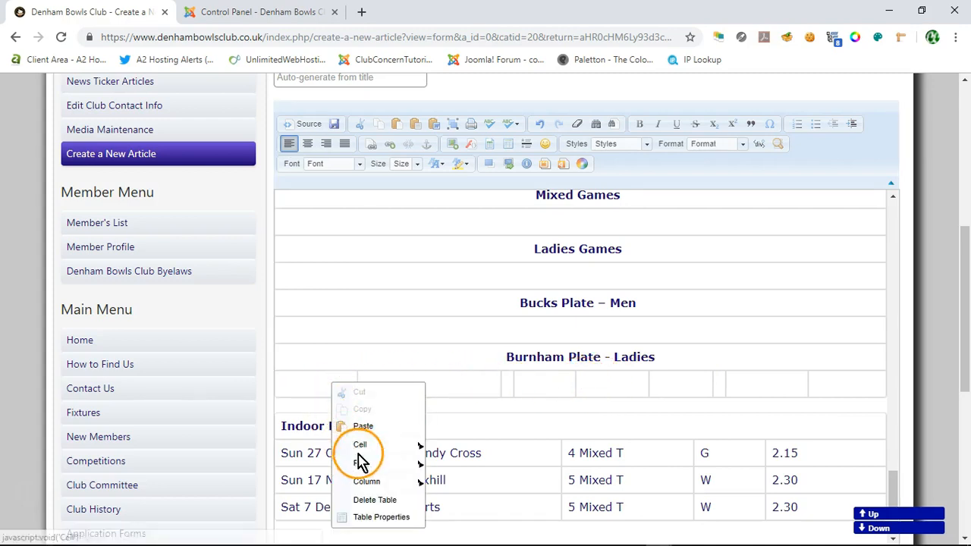
mouse_move(368, 466)
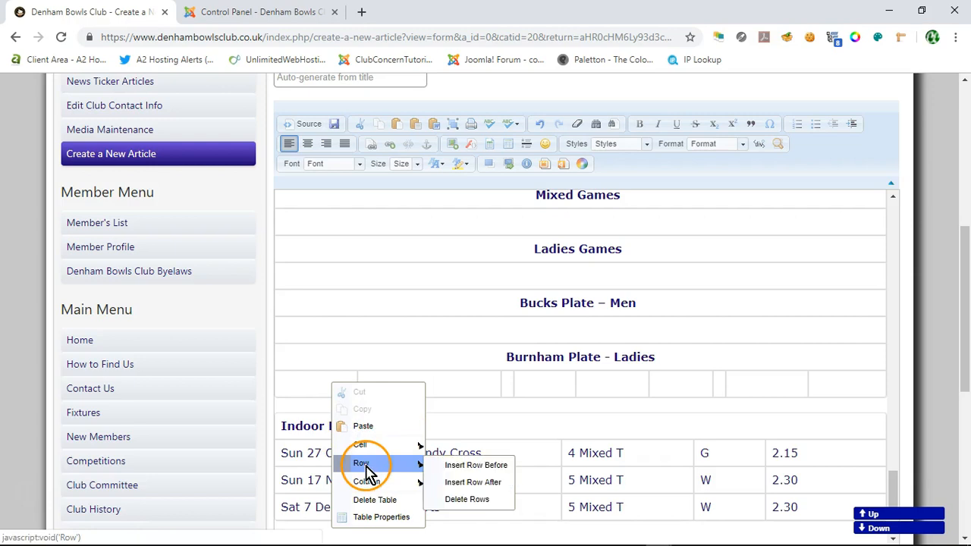
click(478, 500)
scroll(641, 390, down, 1)
click(636, 304)
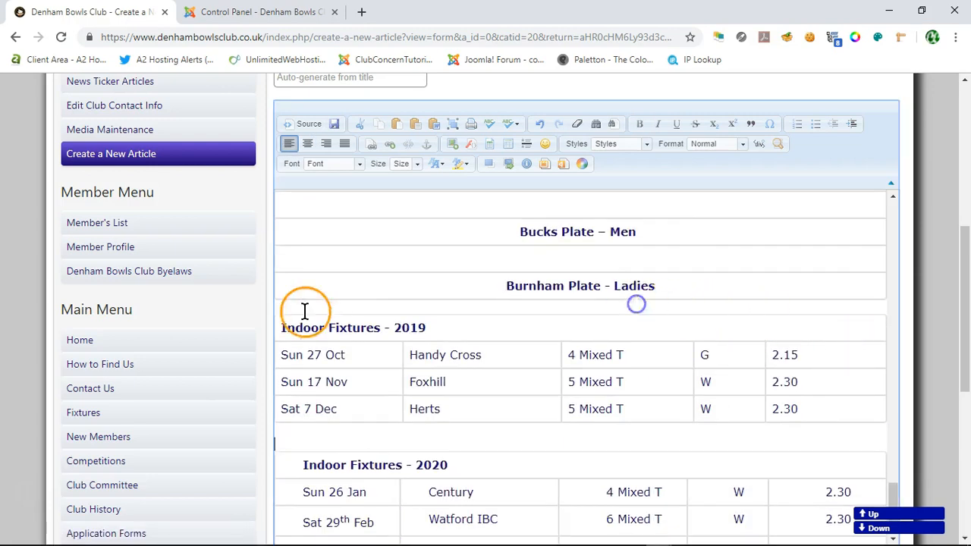
Step: Check the layout of the article's tables from September 2019 through Indoor Fixtures - 2020
click(314, 307)
drag(897, 224, 901, 502)
click(870, 322)
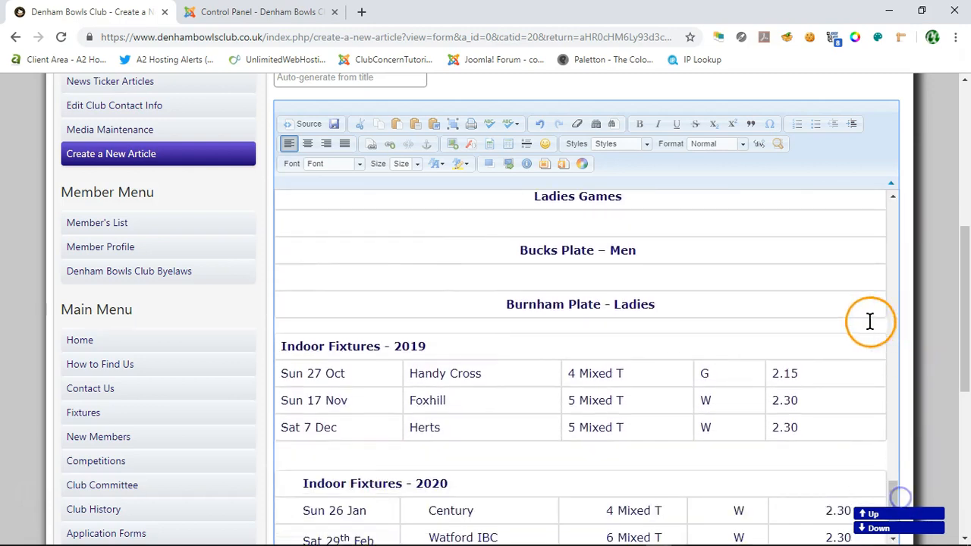
scroll(500, 364, down, 3)
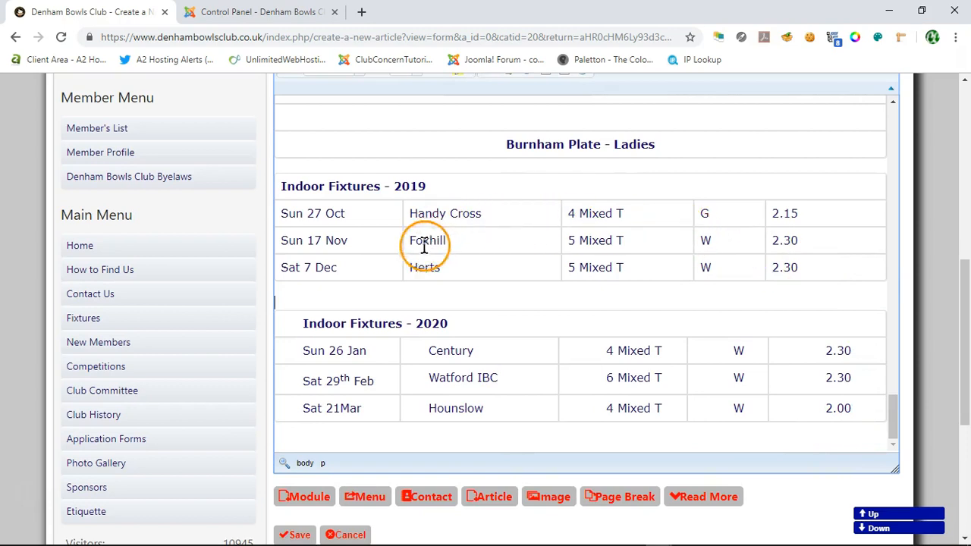
scroll(593, 355, up, 2)
scroll(594, 356, up, 4)
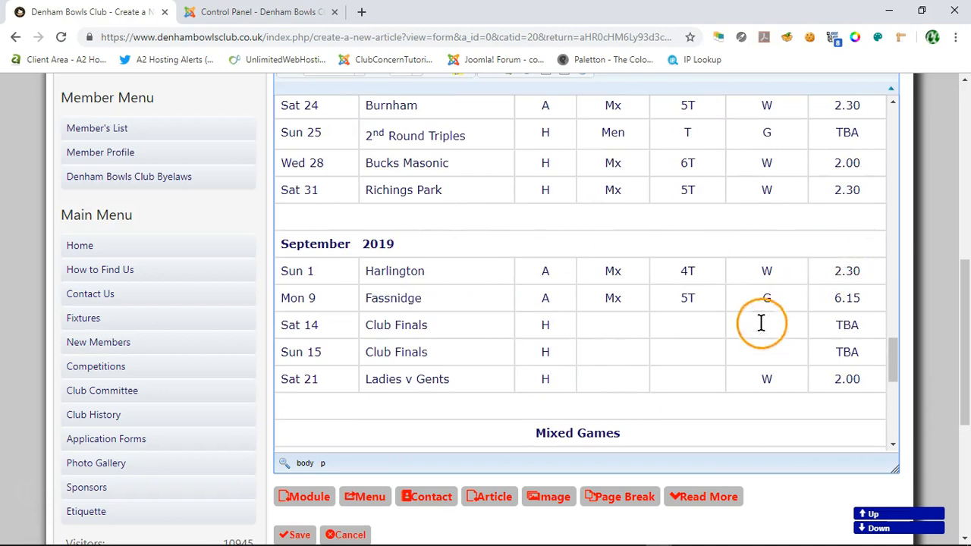
scroll(384, 314, down, 7)
Step: Try to align the Indoor Fixtures - 2020 heading with the table edge by adjusting its indent
click(298, 253)
scroll(935, 254, up, 3)
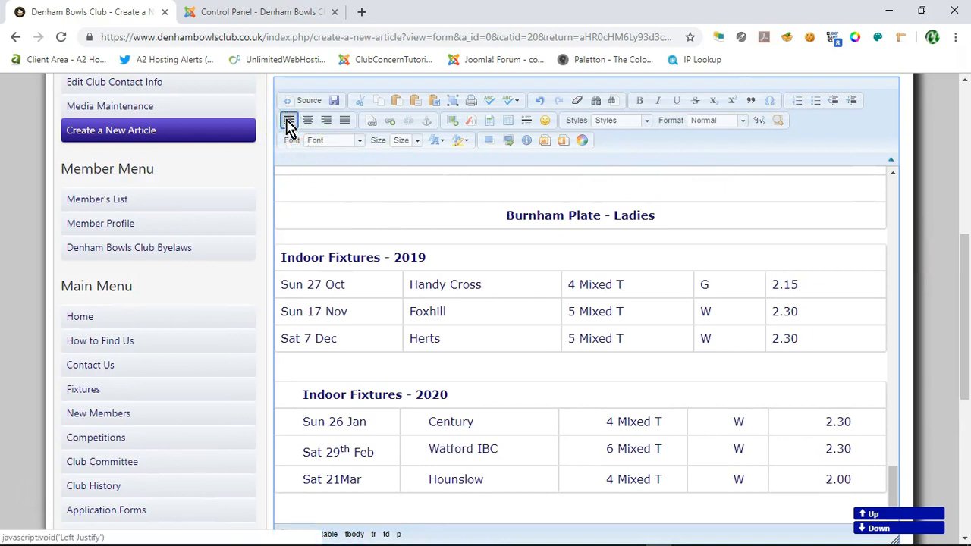
click(292, 393)
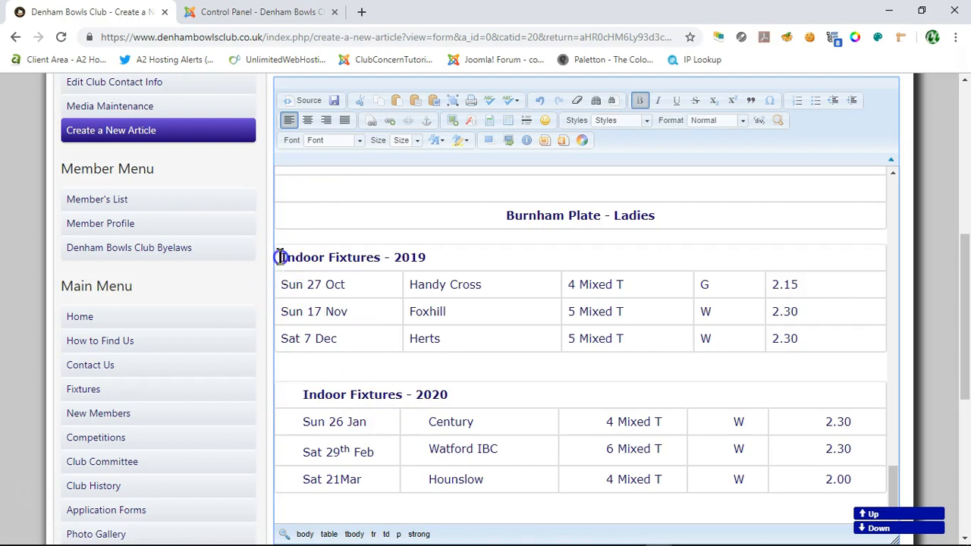
click(852, 101)
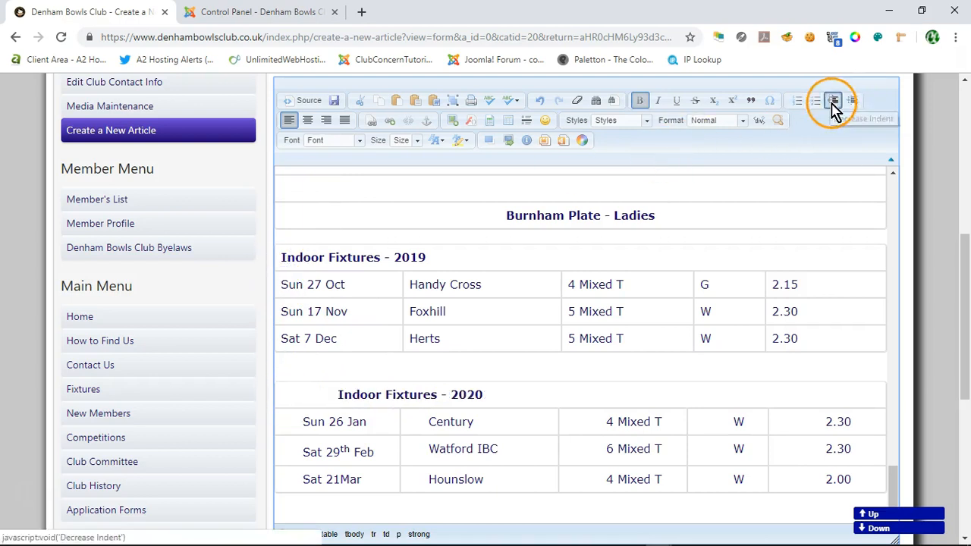
click(833, 104)
Step: Remove the formatting from the entire Indoor Fixtures - 2020 table, including its heading
scroll(288, 379, down, 2)
drag(279, 275, 829, 360)
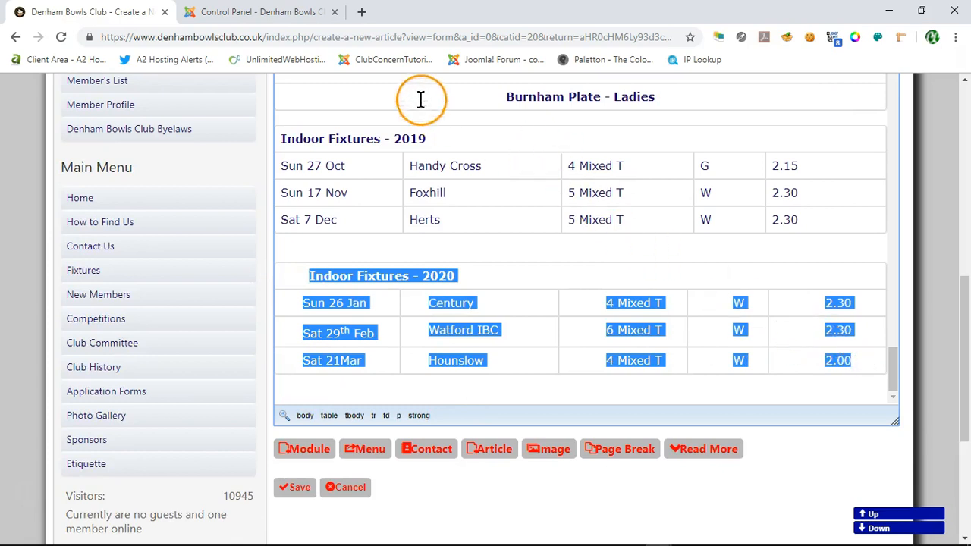
scroll(263, 156, up, 3)
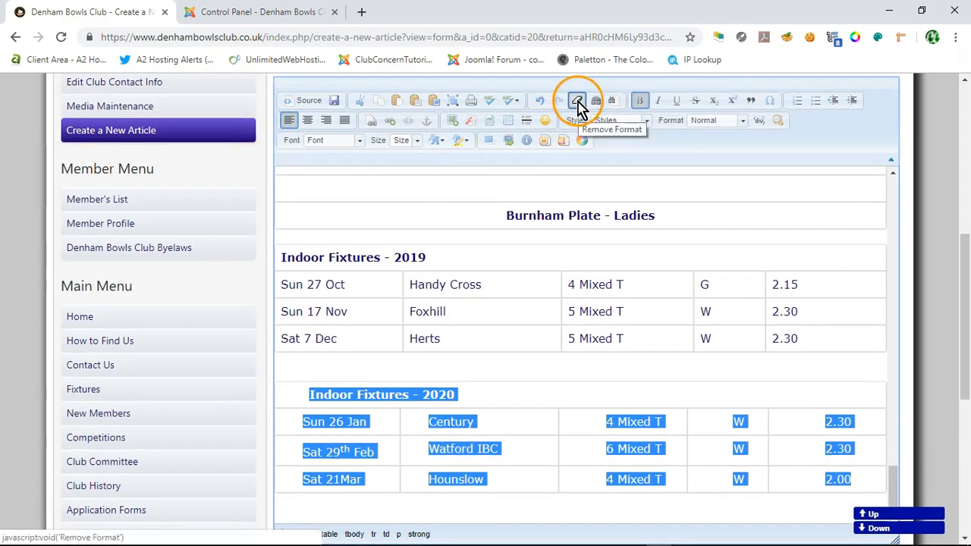
click(577, 103)
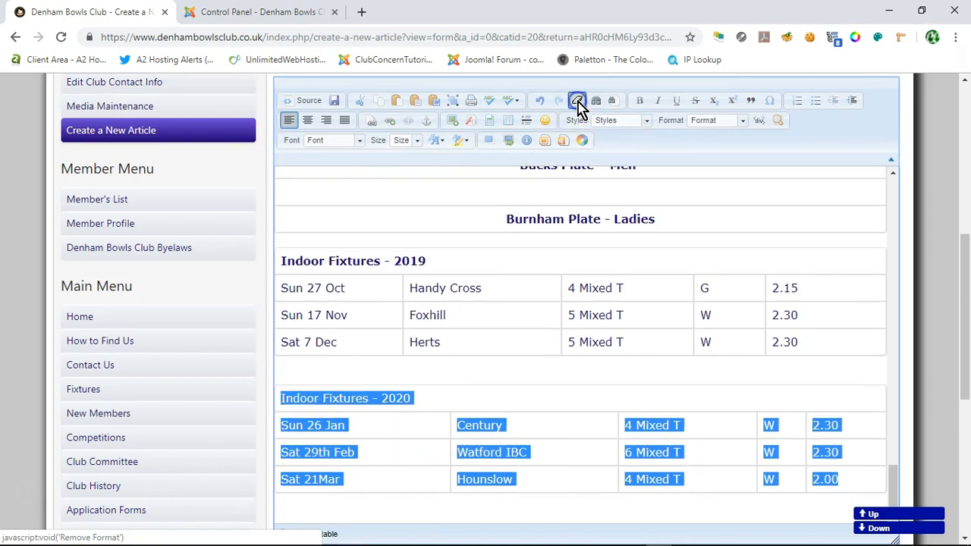
click(534, 363)
Step: Make the Indoor Fixtures - 2020 heading bold to match the Indoor Fixtures - 2019 heading
scroll(532, 365, down, 1)
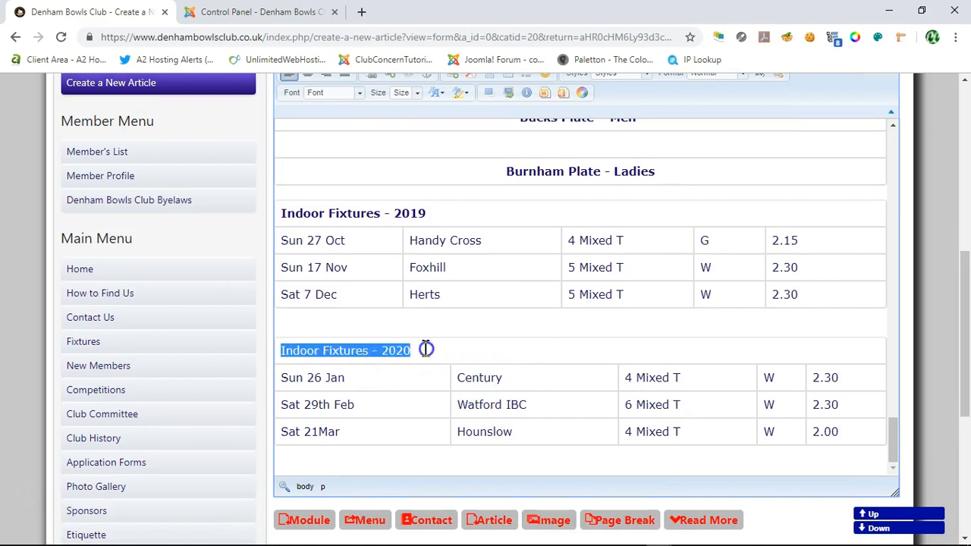
scroll(680, 144, up, 1)
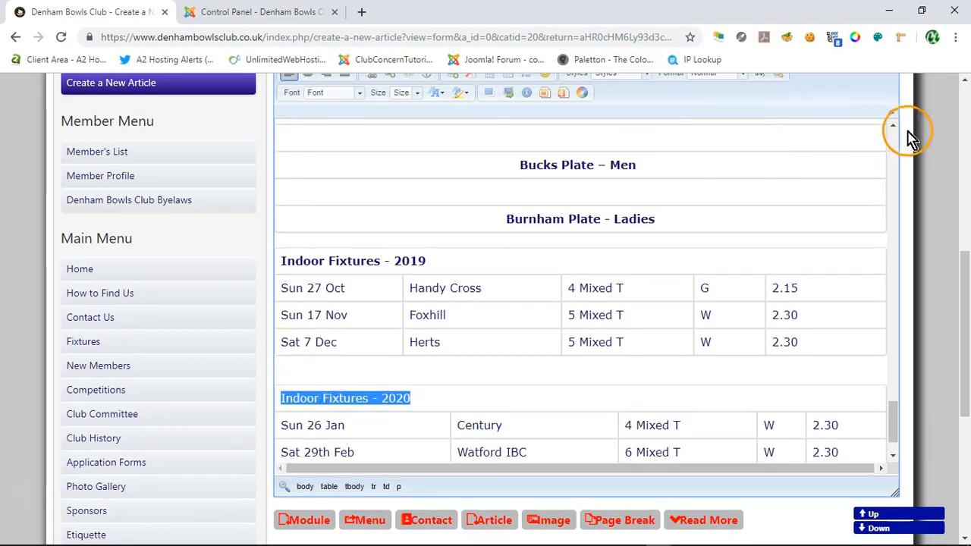
scroll(905, 130, up, 1)
click(481, 307)
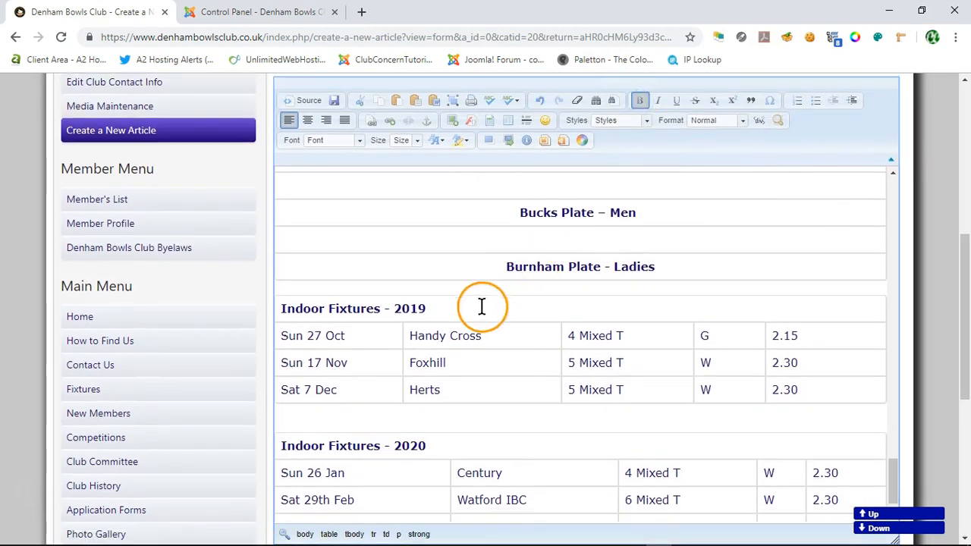
Step: Save the new article and dismiss the notices above the Practice Articles list
scroll(933, 299, down, 4)
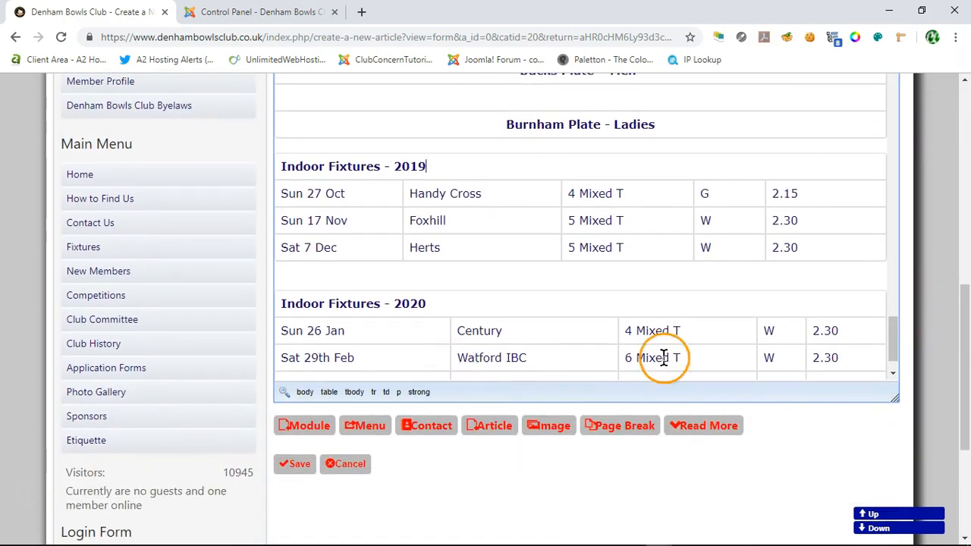
scroll(939, 261, up, 1)
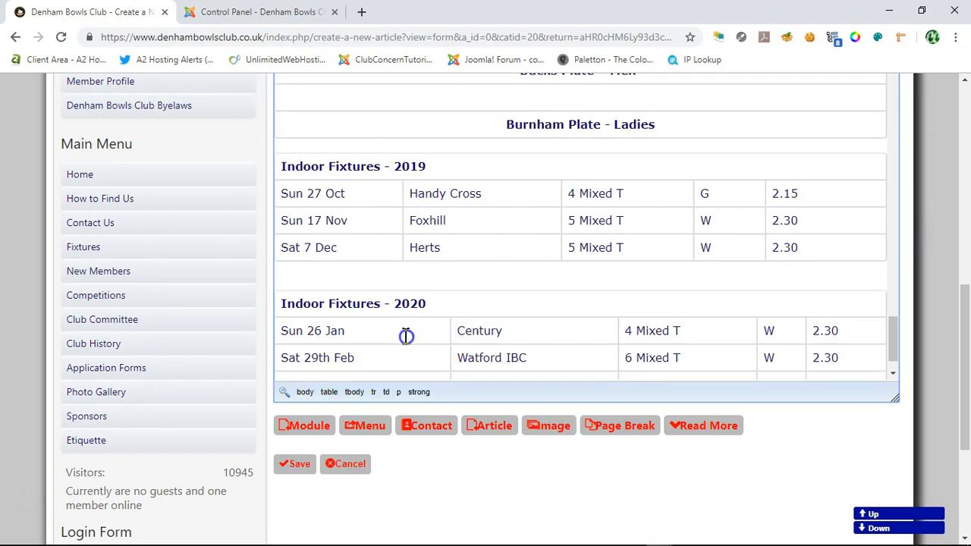
scroll(403, 336, down, 1)
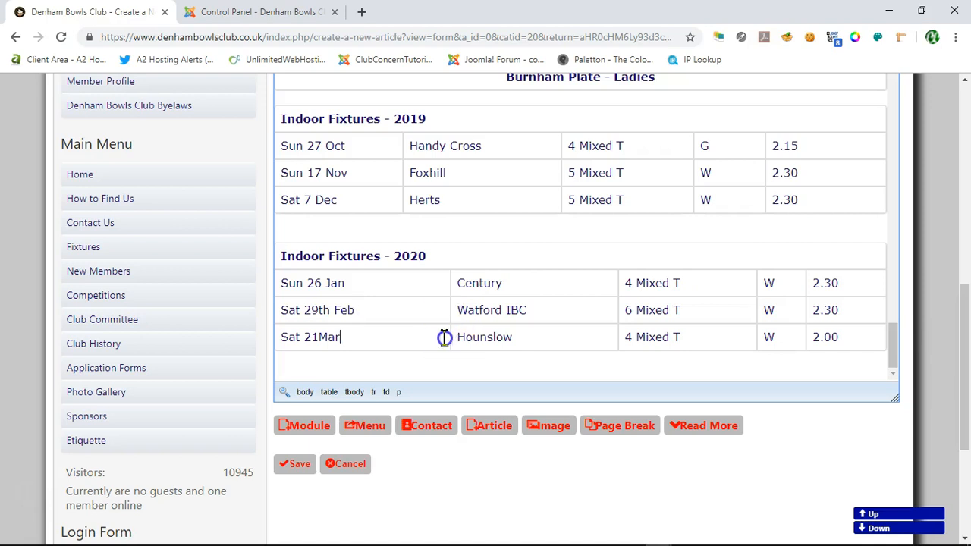
scroll(650, 282, up, 1)
click(293, 462)
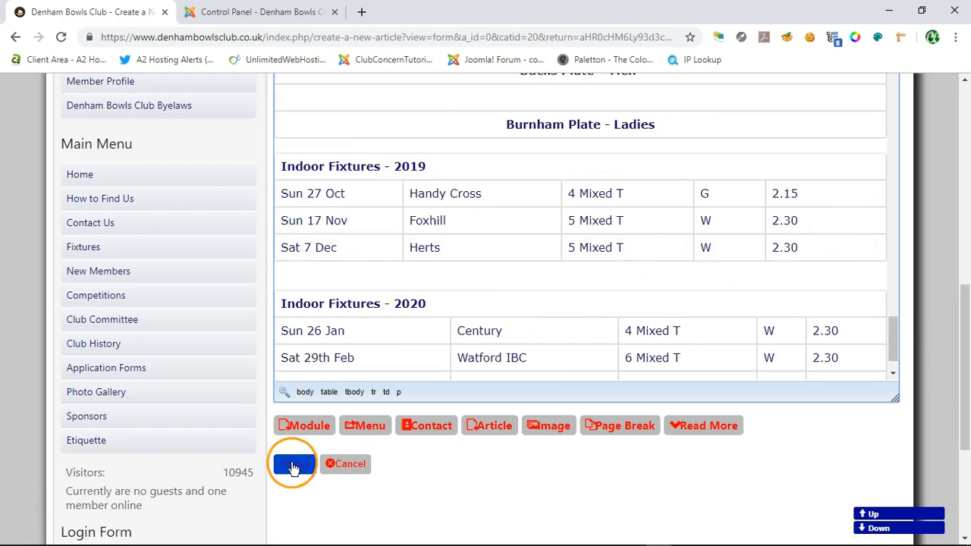
scroll(447, 358, down, 1)
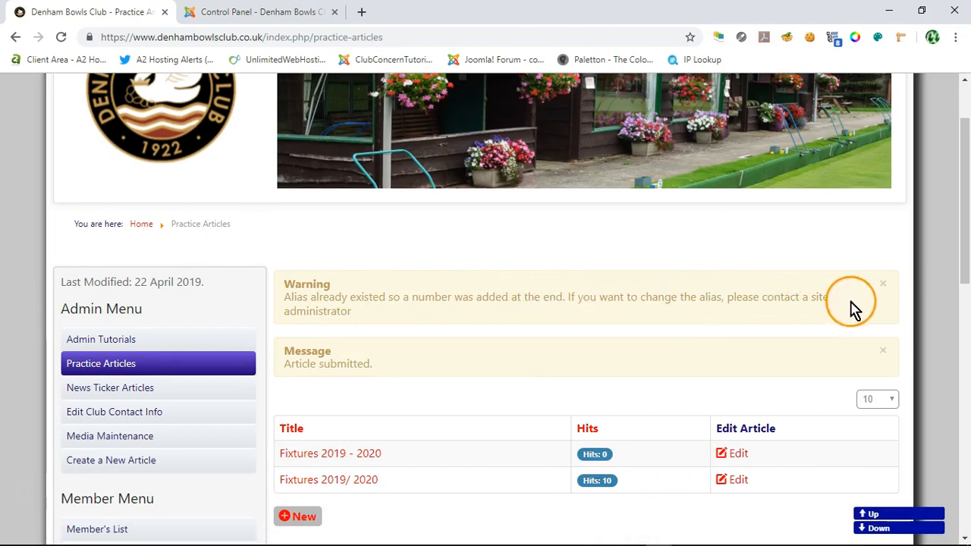
click(882, 284)
click(883, 283)
Step: Open the published Fixtures 2019 - 2020 article and review its tables from April 2019 through Indoor Fixtures - 2020
scroll(453, 312, down, 1)
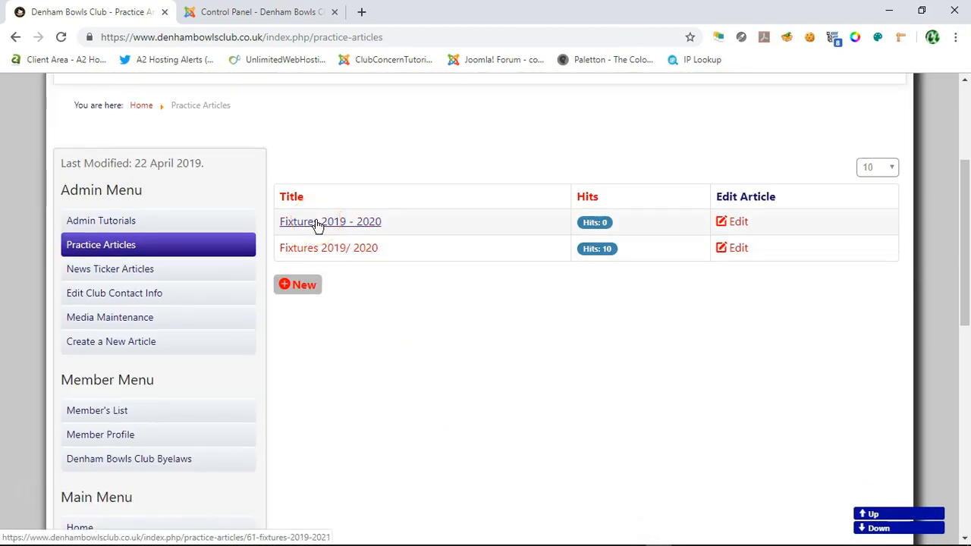
scroll(619, 377, down, 1)
scroll(620, 385, down, 1)
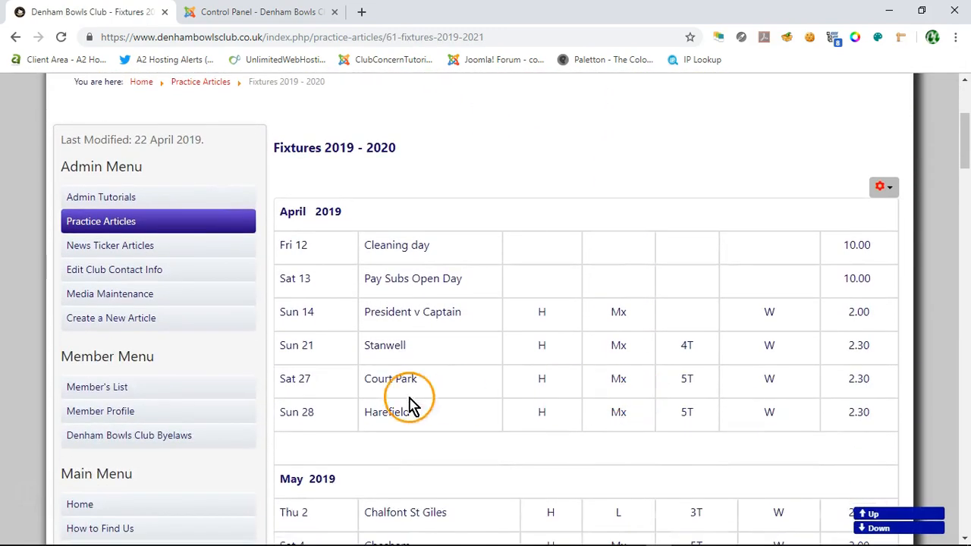
scroll(407, 401, down, 1)
scroll(478, 221, down, 12)
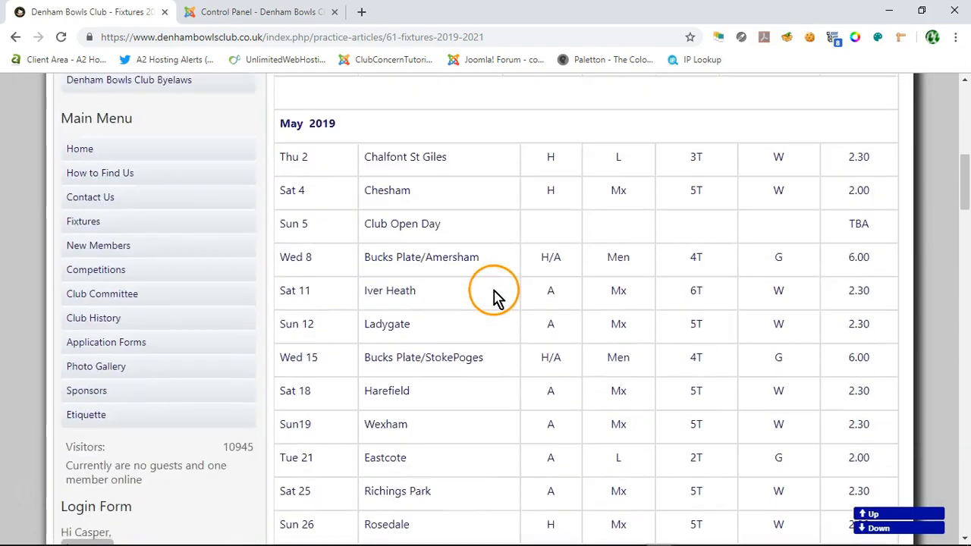
scroll(510, 316, down, 12)
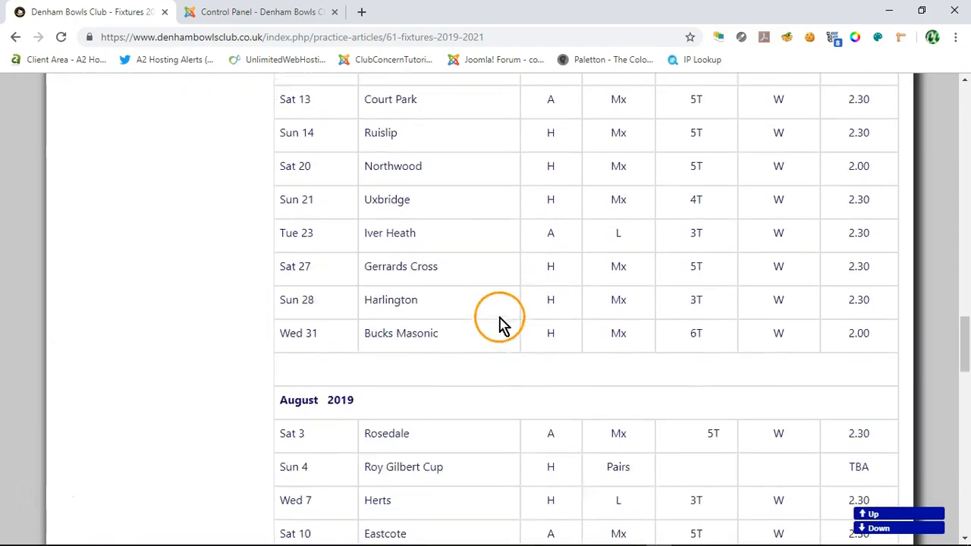
scroll(493, 360, down, 2)
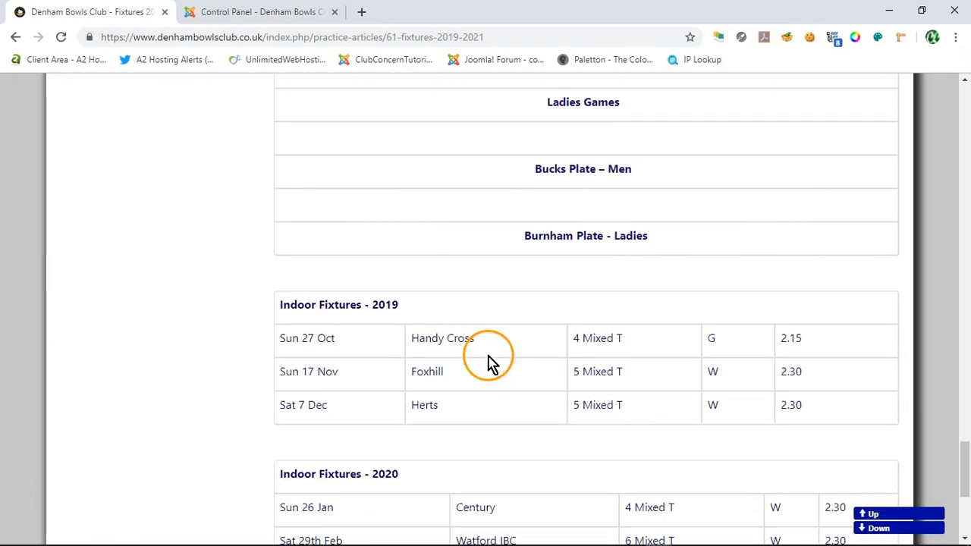
scroll(235, 256, up, 3)
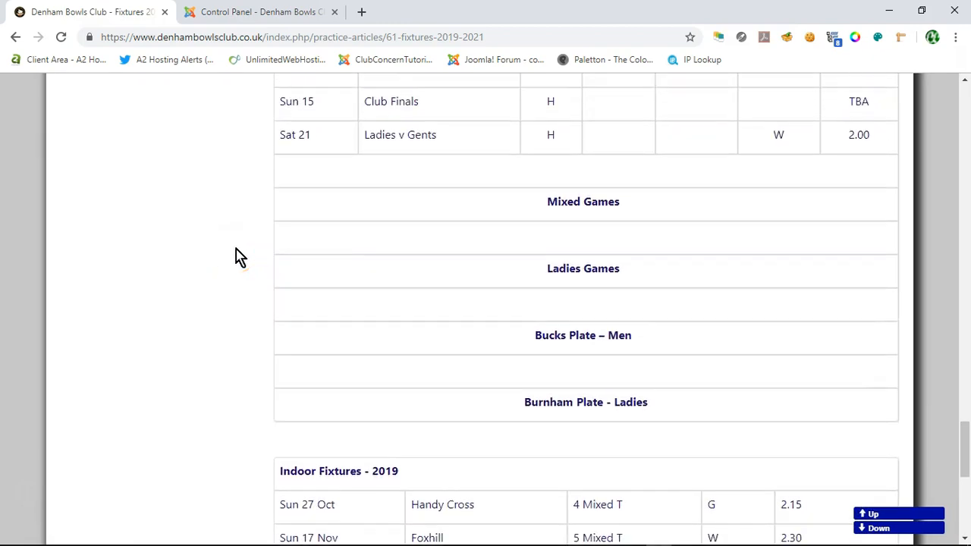
scroll(235, 256, up, 1)
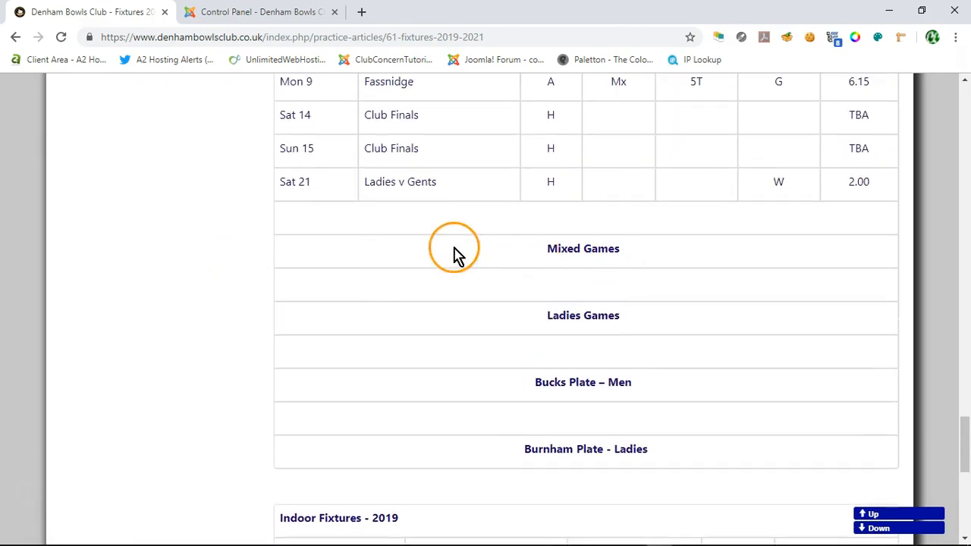
triple_click(584, 250)
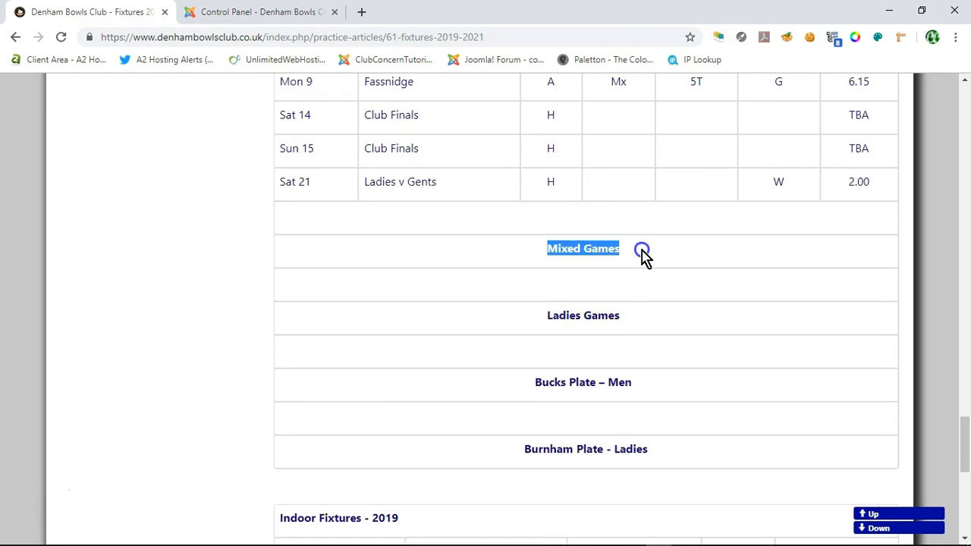
click(454, 250)
scroll(205, 270, down, 7)
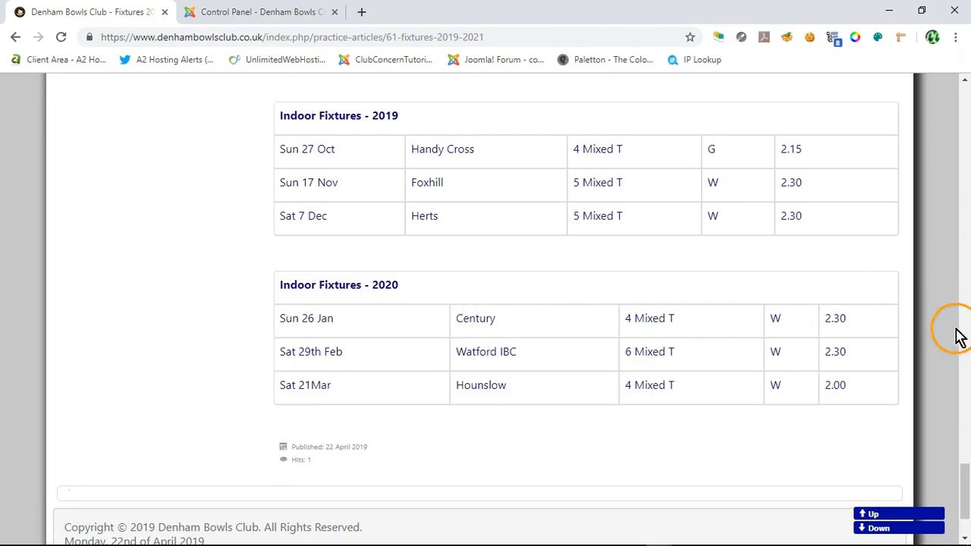
Step: Reopen the Fixtures 2019 - 2020 article for editing and bring its body into view
drag(960, 490, 967, 139)
click(884, 163)
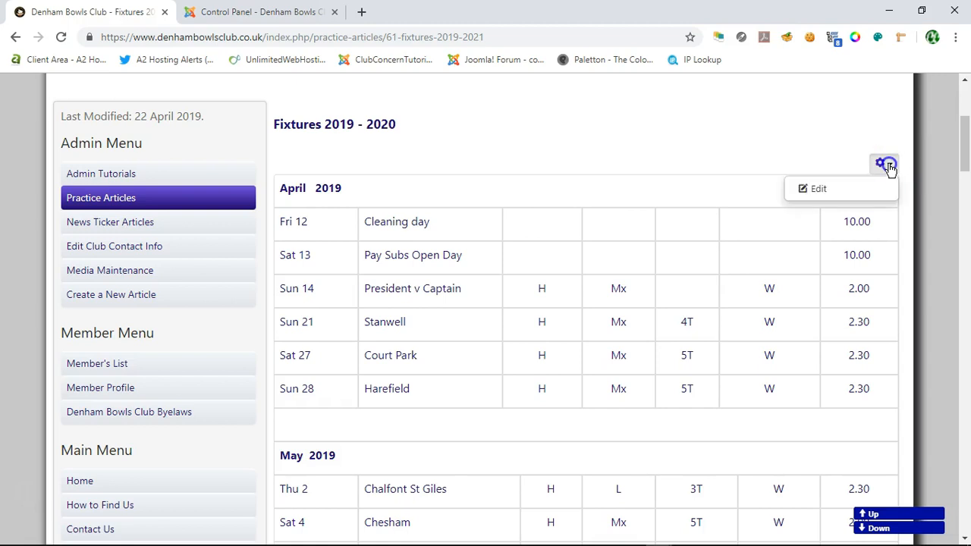
click(842, 193)
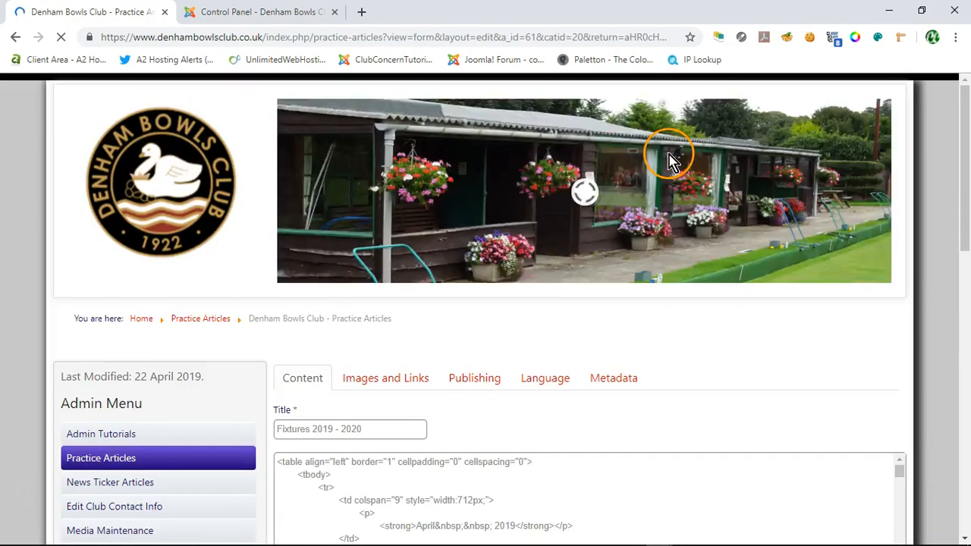
scroll(670, 154, down, 5)
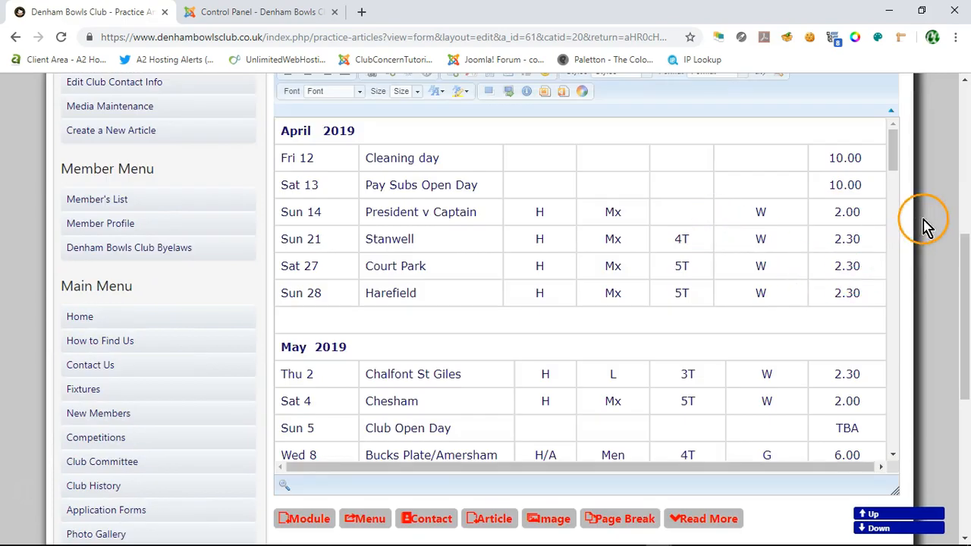
Step: Delete the blank table rows directly above the May 2019 and June 2019 headings in the article body
scroll(921, 223, up, 1)
click(368, 368)
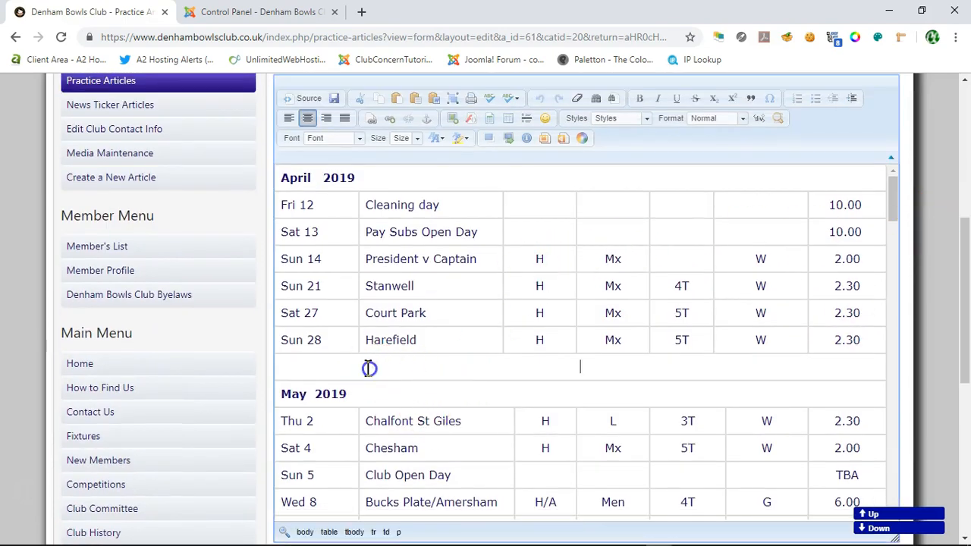
right_click(559, 371)
scroll(481, 295, down, 6)
right_click(486, 310)
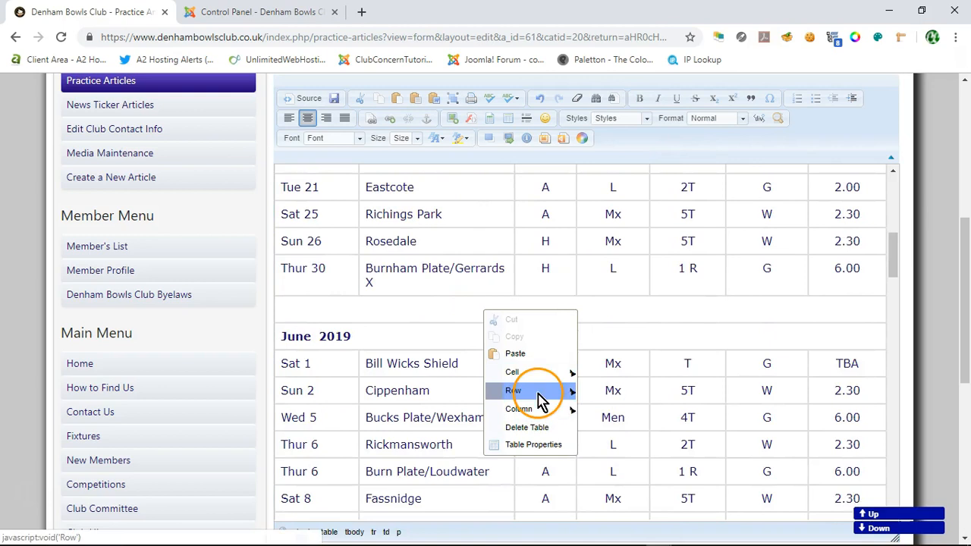
mouse_move(565, 390)
click(618, 427)
scroll(508, 330, down, 3)
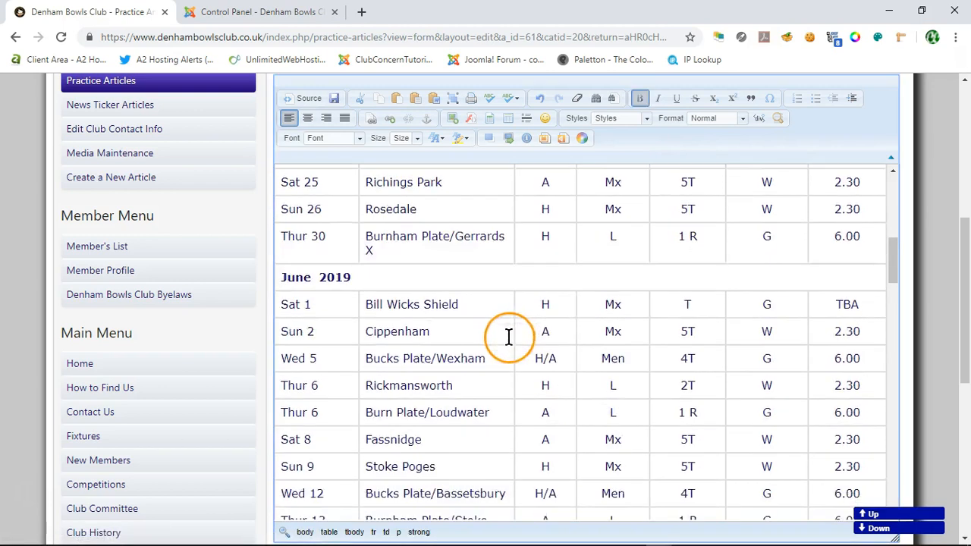
Step: Delete the blank row between the Sun 30 Wexham fixture and the July 2019 heading
scroll(512, 318, down, 5)
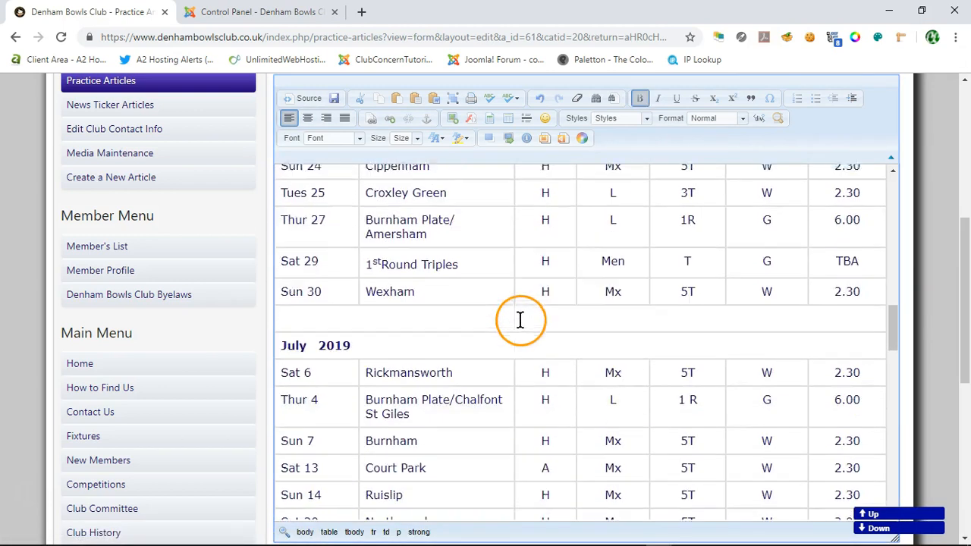
right_click(517, 309)
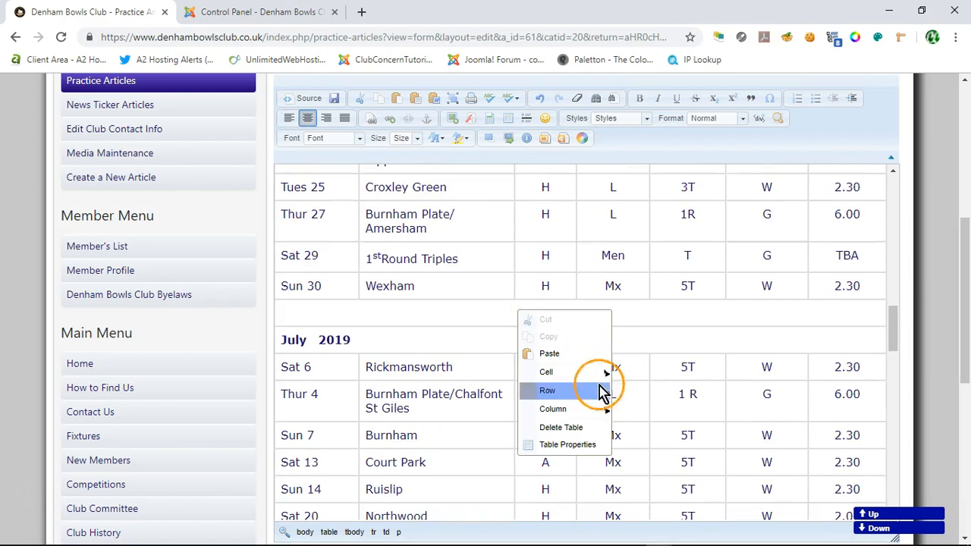
mouse_move(574, 390)
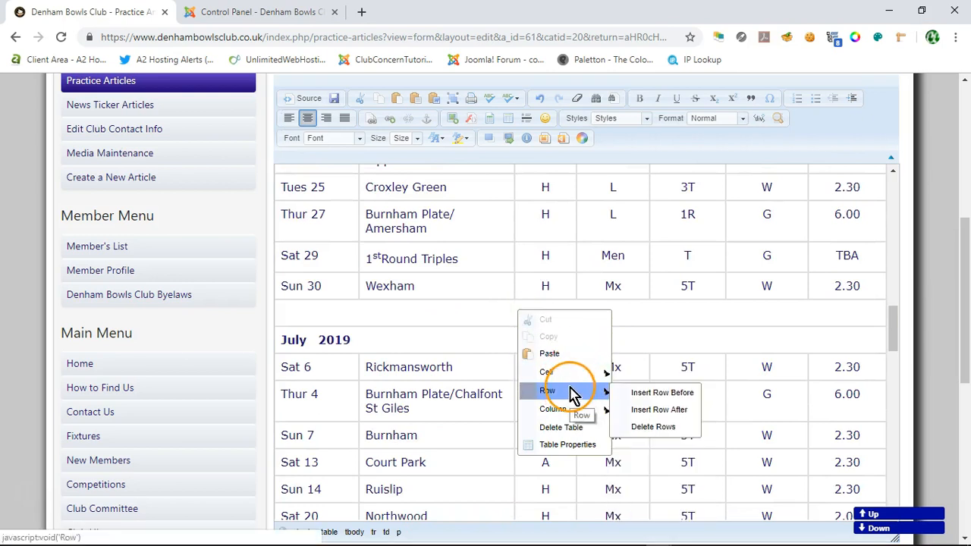
click(655, 427)
scroll(515, 342, down, 4)
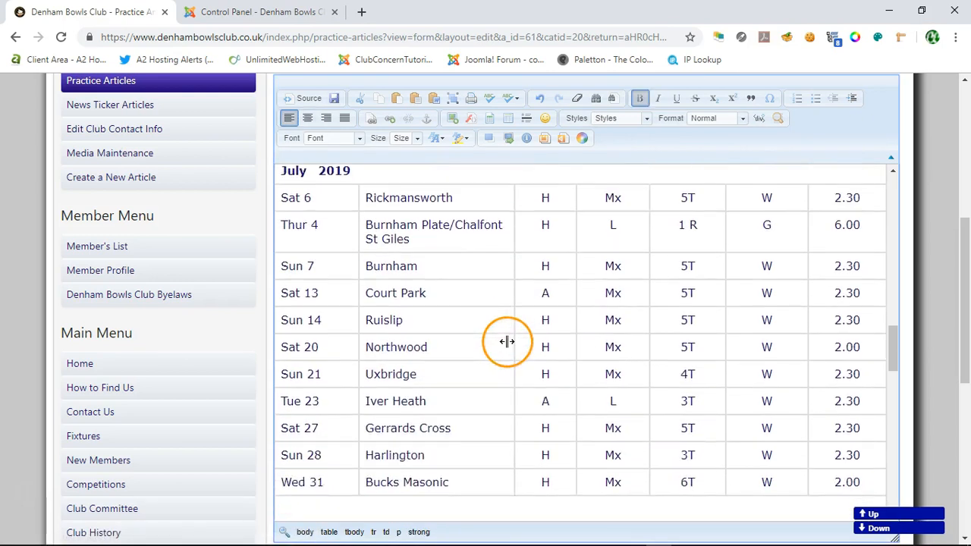
scroll(516, 342, down, 1)
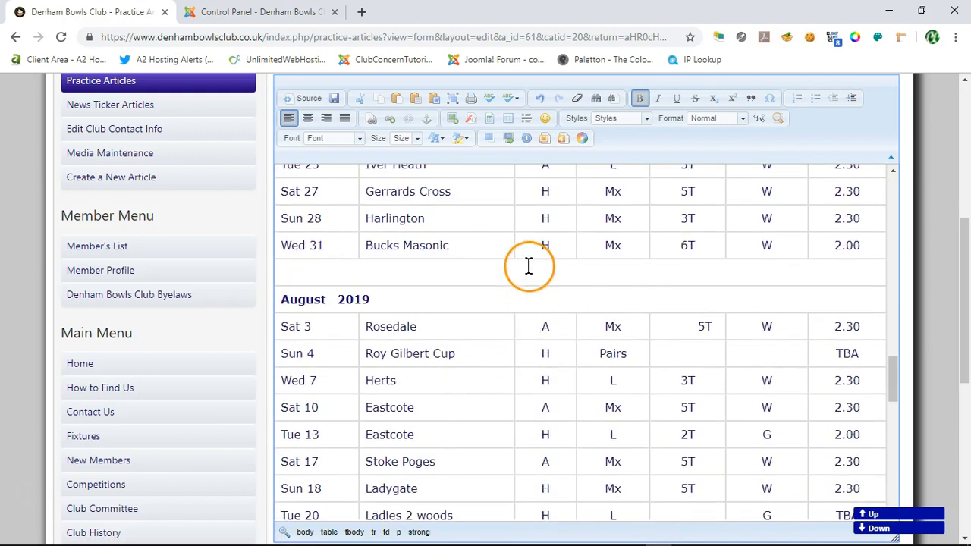
right_click(525, 272)
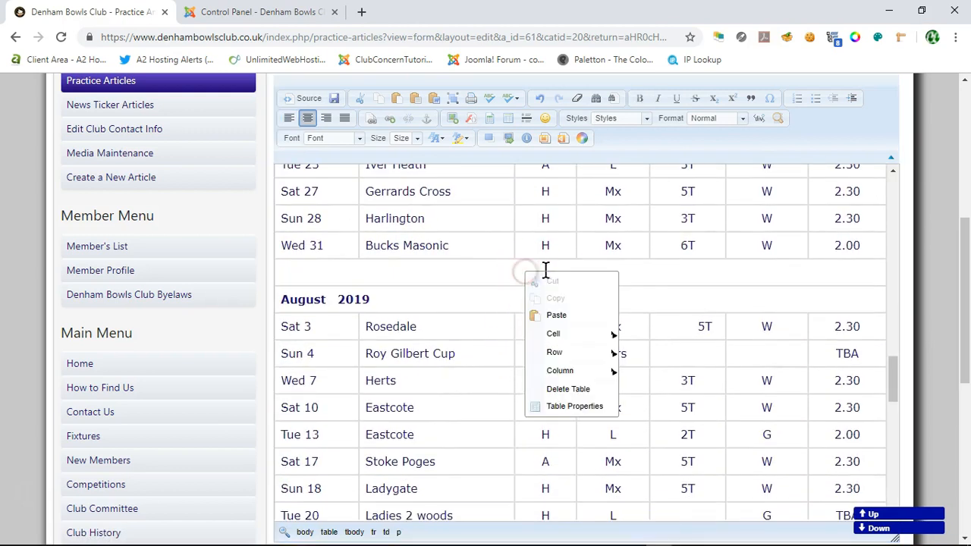
click(585, 392)
scroll(498, 337, down, 1)
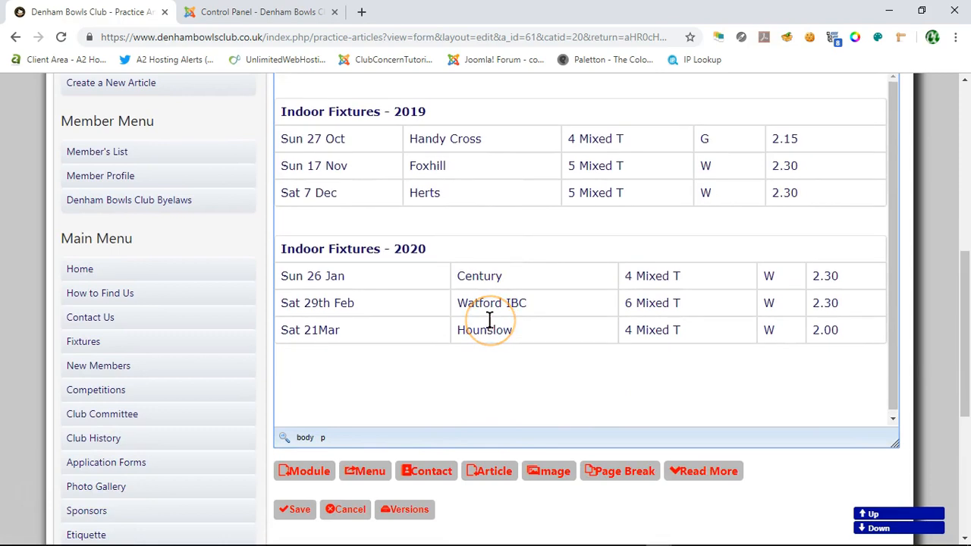
scroll(531, 258, up, 1)
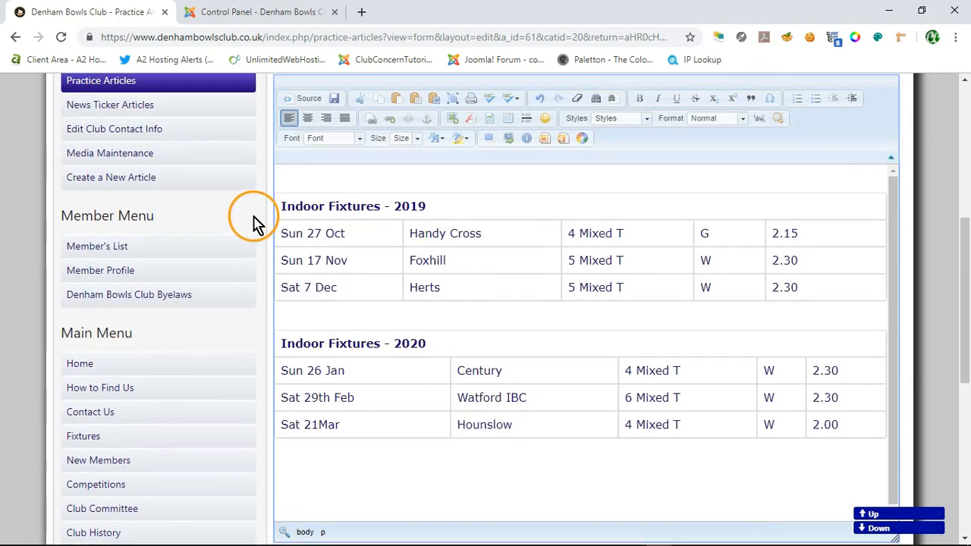
scroll(412, 189, up, 1)
scroll(448, 208, down, 1)
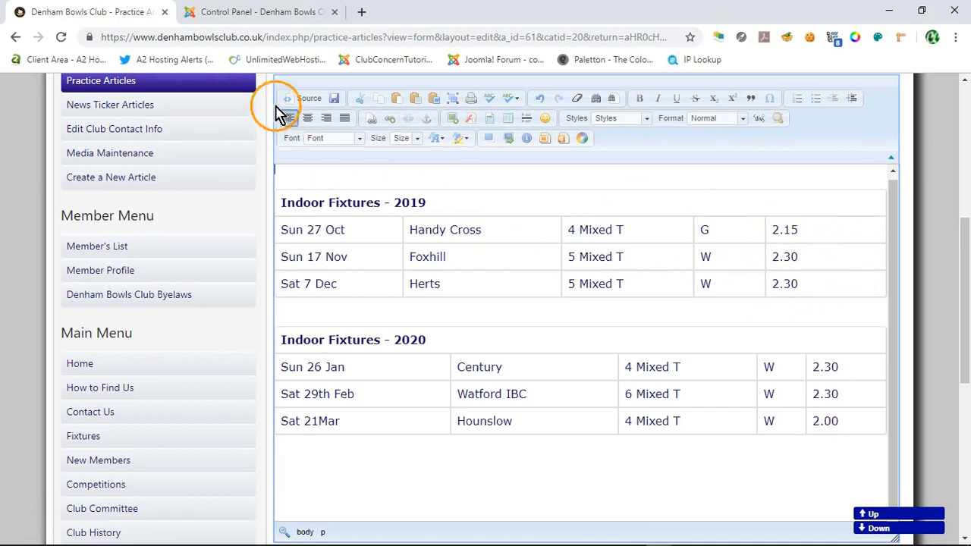
click(540, 100)
Step: Delete the blank rows directly above the August 2019 and September 2019 headings
scroll(502, 357, down, 3)
drag(893, 244, 923, 385)
click(584, 280)
right_click(523, 279)
mouse_move(568, 360)
scroll(445, 323, down, 1)
right_click(518, 234)
mouse_move(568, 317)
click(649, 346)
scroll(484, 309, down, 2)
right_click(550, 307)
mouse_move(620, 388)
click(687, 405)
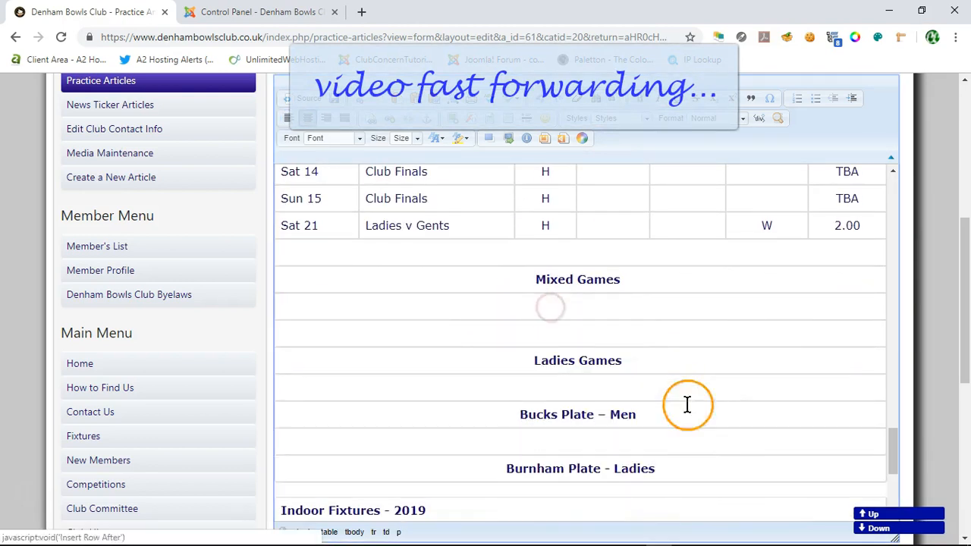
click(366, 105)
Step: Delete the blank rows separating the Mixed Games, Ladies Games, Bucks Plate – Men and Burnham Plate - Ladies headings
right_click(552, 305)
click(692, 422)
right_click(558, 331)
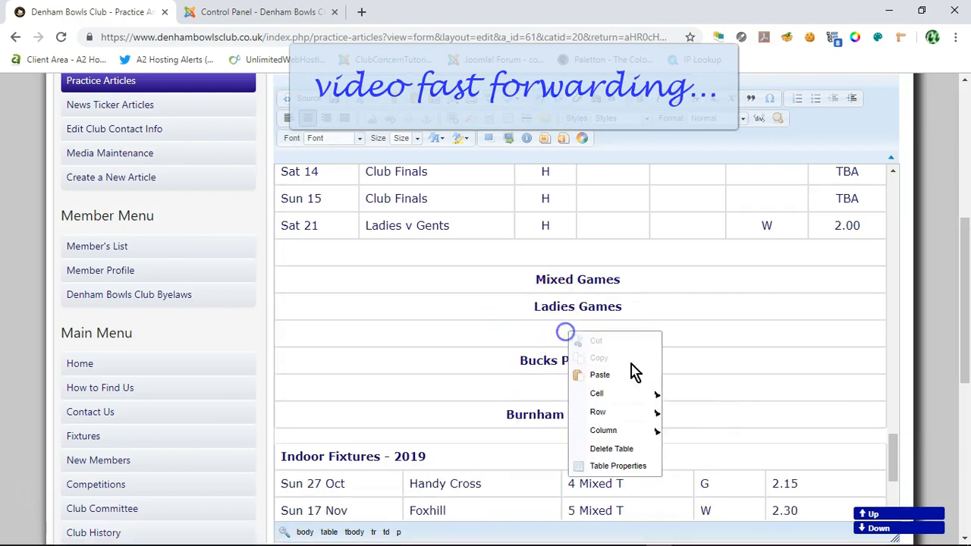
mouse_move(623, 410)
click(690, 445)
right_click(588, 359)
mouse_move(656, 441)
click(718, 476)
Step: Widen the date and opponent columns of the Indoor Fixtures - 2019 table to bring them closer to the 2020 table's layout
scroll(422, 297, down, 5)
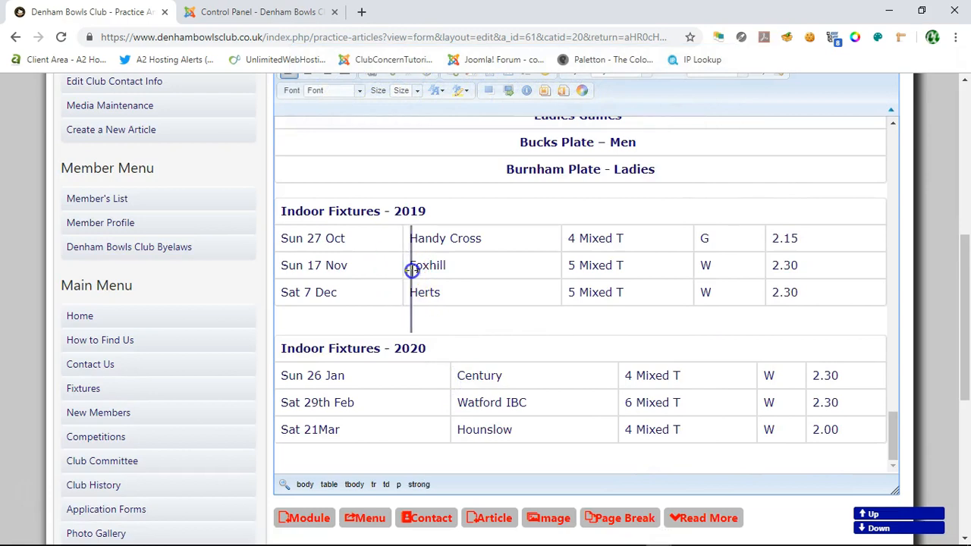
drag(412, 271, 414, 271)
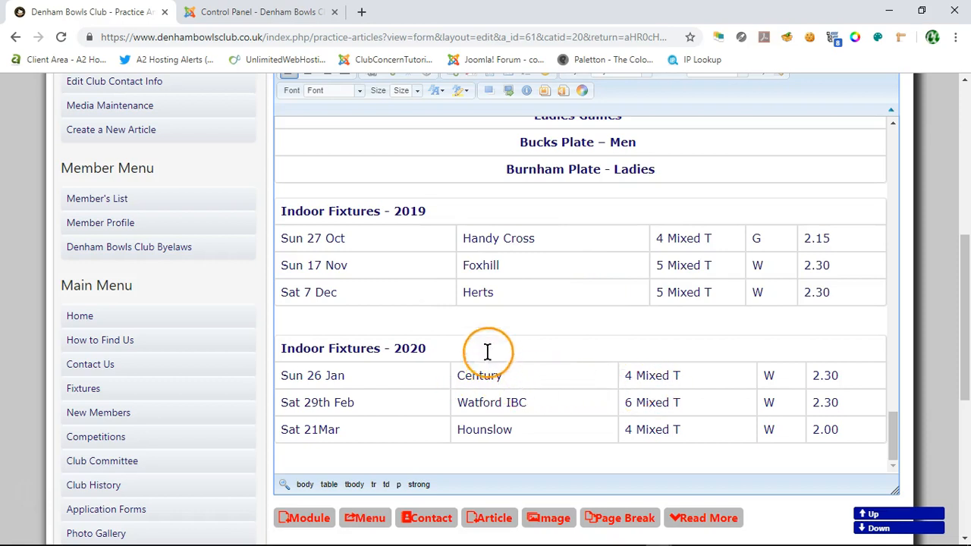
drag(451, 292, 450, 292)
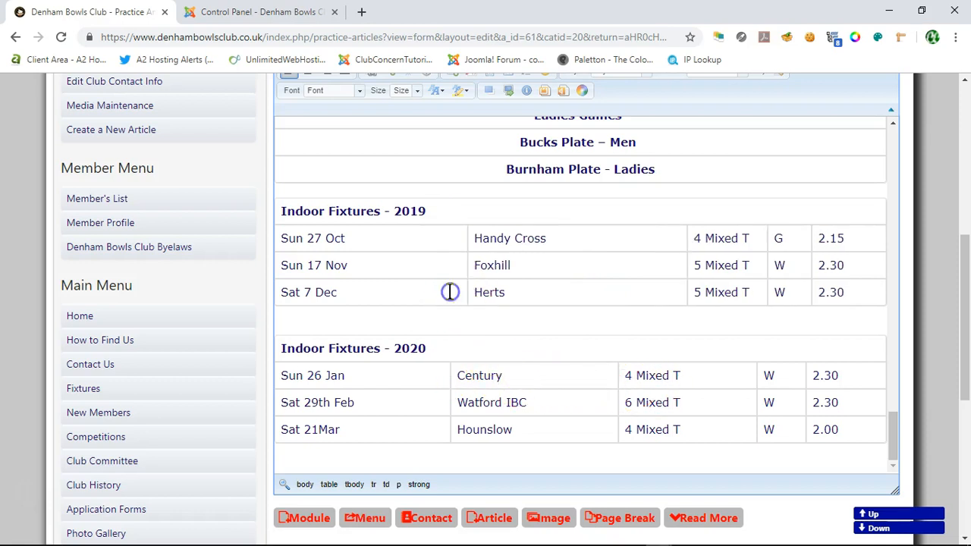
Step: Try to set the Mixed Games heading below the September 2019 fixtures to the Automatic text color
scroll(620, 357, up, 3)
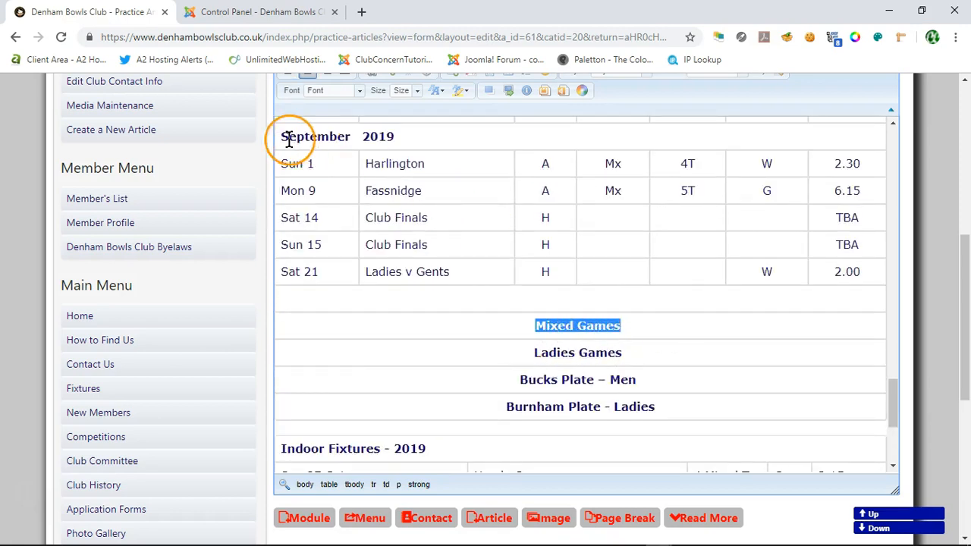
scroll(719, 124, up, 1)
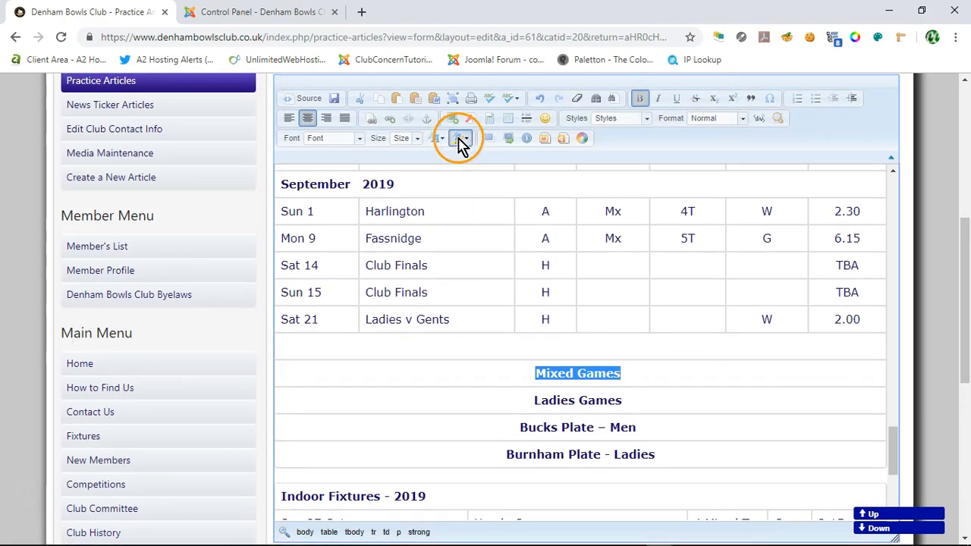
click(442, 139)
click(435, 156)
Step: Check the category heading colors in the Word fixtures document and set the article's Ladies Games heading text to Red
triple_click(577, 405)
triple_click(576, 404)
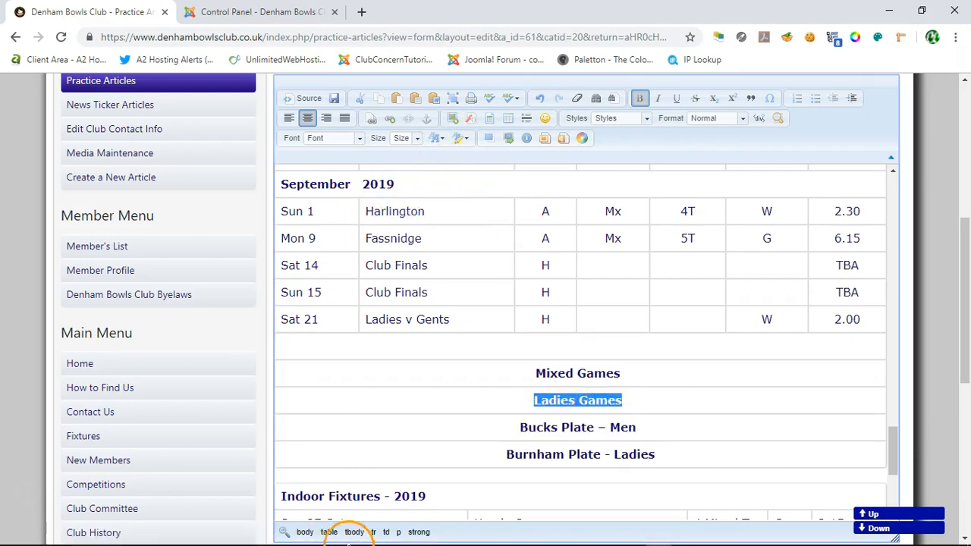
mouse_move(349, 543)
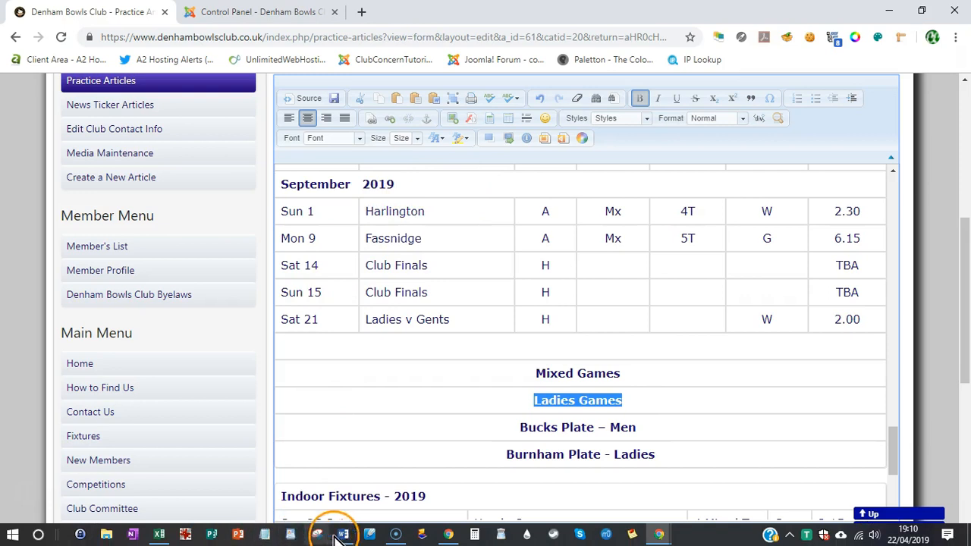
click(345, 495)
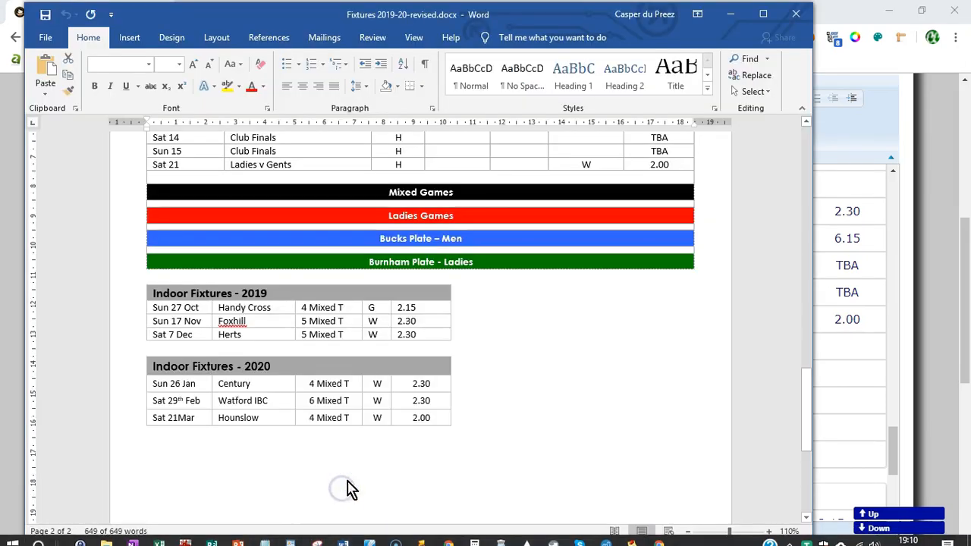
key(ctrl+a)
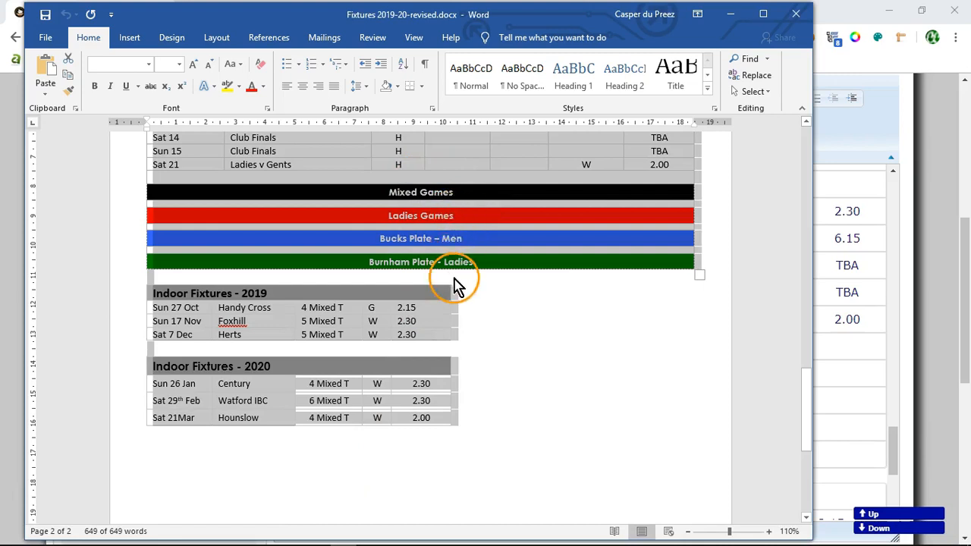
click(922, 339)
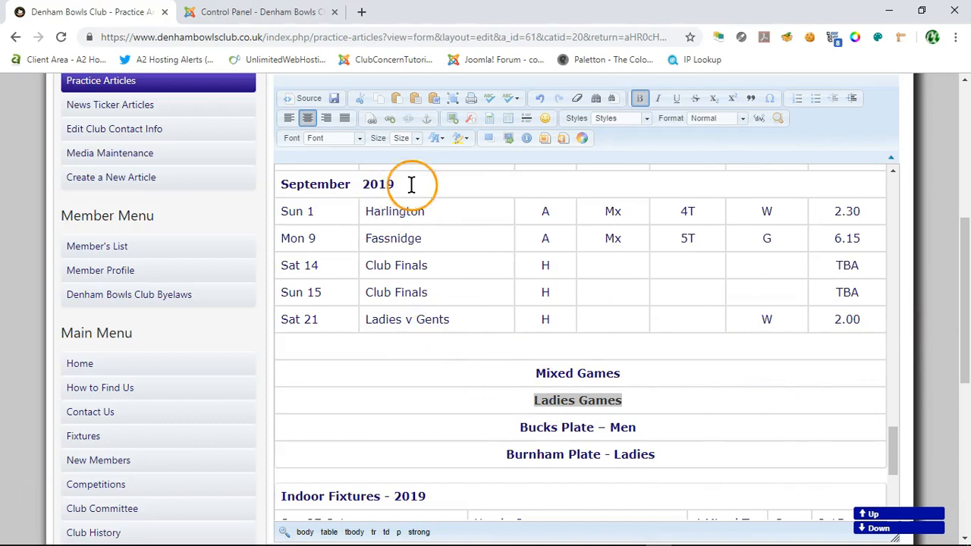
click(435, 139)
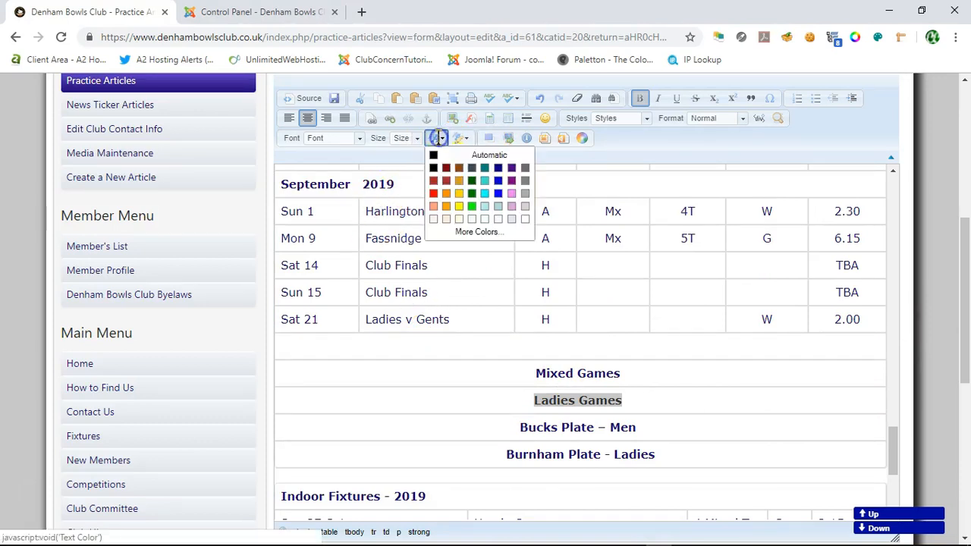
click(434, 196)
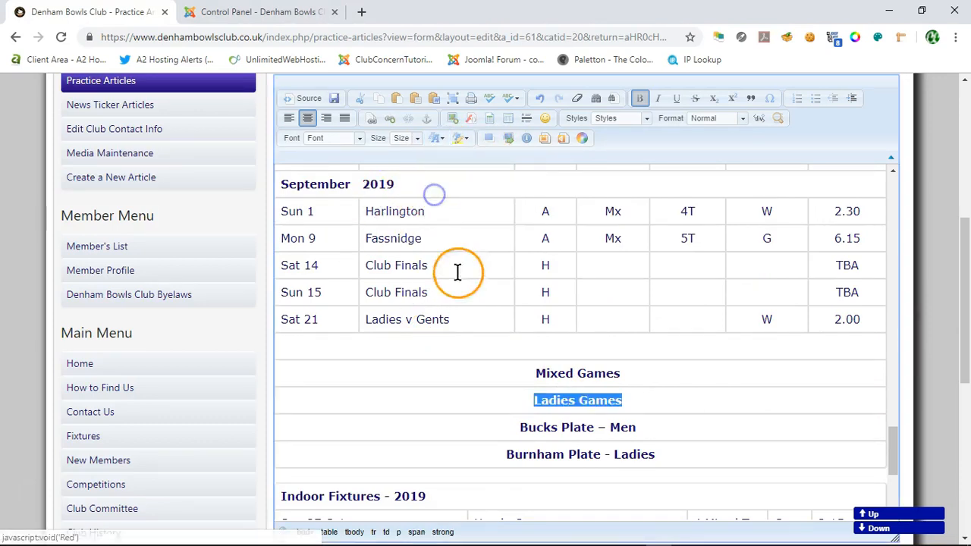
Step: Set the text color of the Bucks Plate – Men heading to Blue
drag(515, 429, 656, 430)
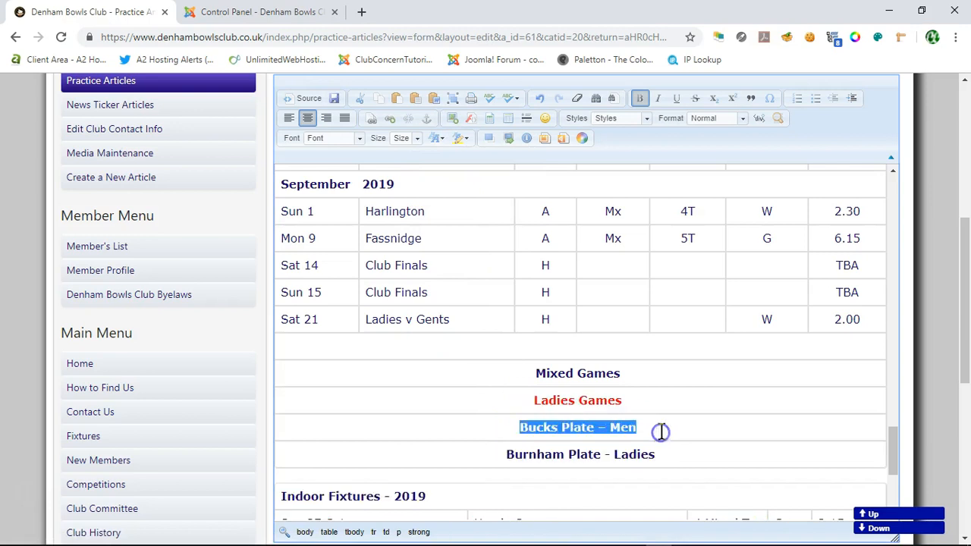
click(440, 140)
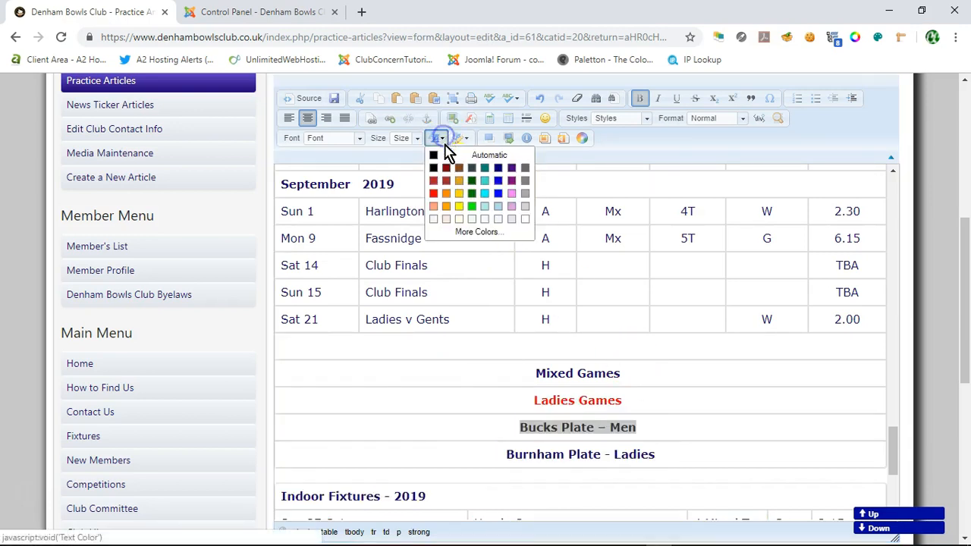
click(499, 194)
Step: Set the text color of the whole Burnham Plate - Ladies heading to Green
click(509, 455)
drag(533, 455, 664, 454)
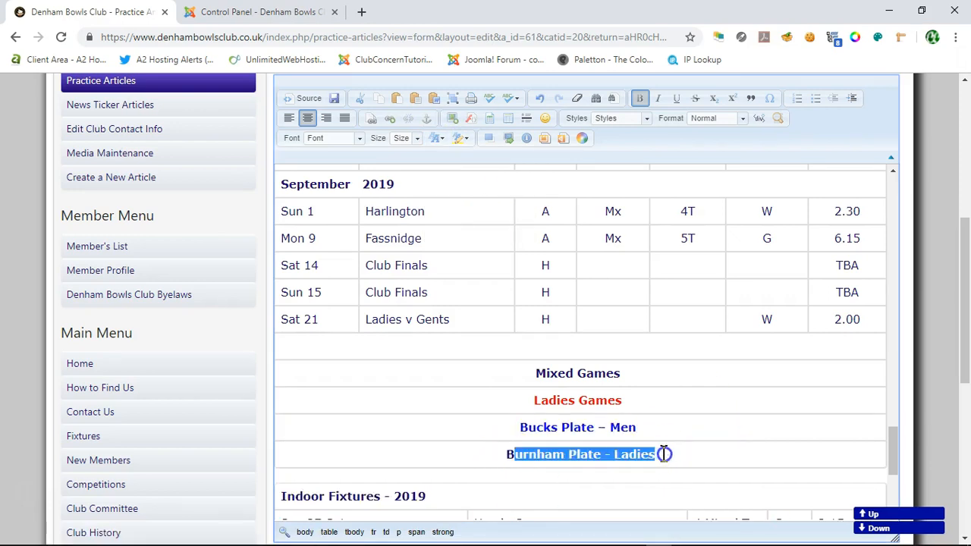
double_click(524, 455)
drag(524, 455, 623, 455)
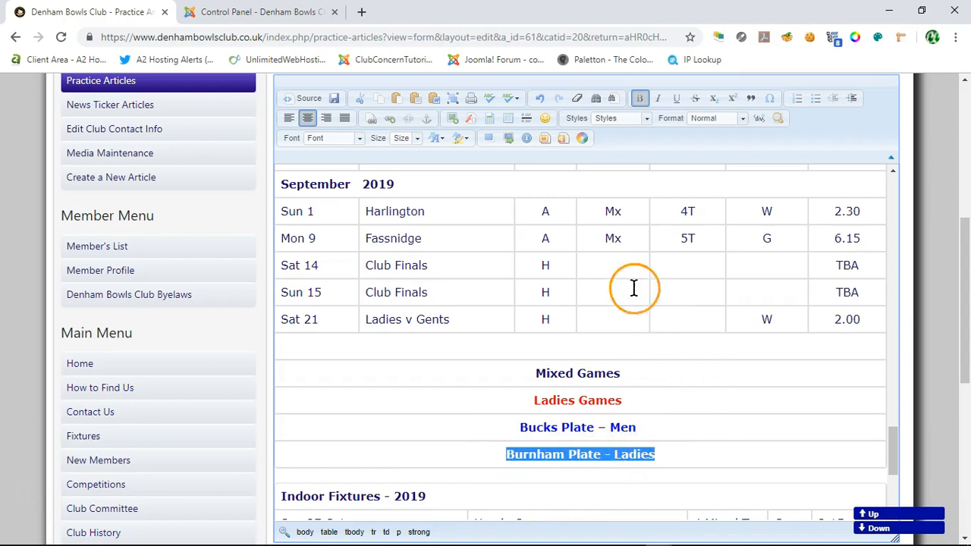
click(442, 141)
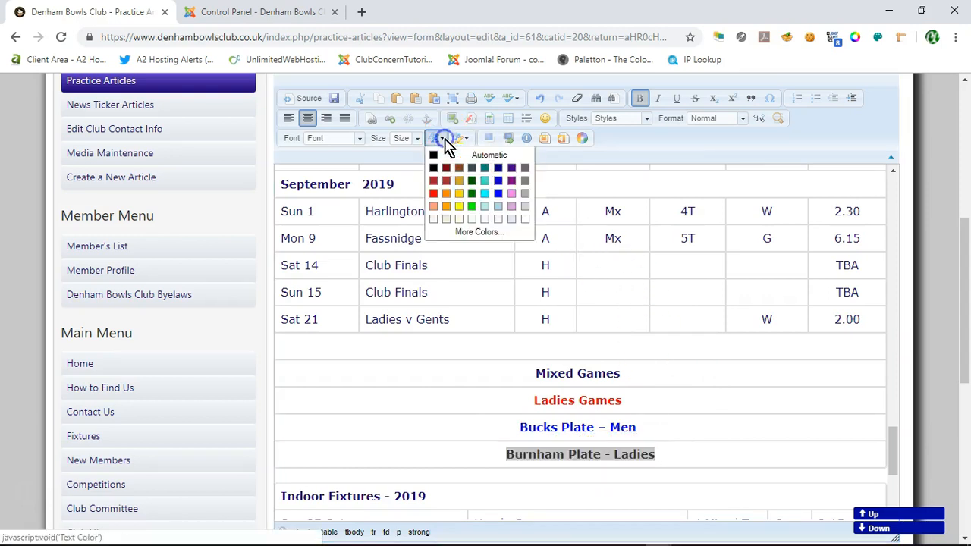
click(472, 196)
click(692, 390)
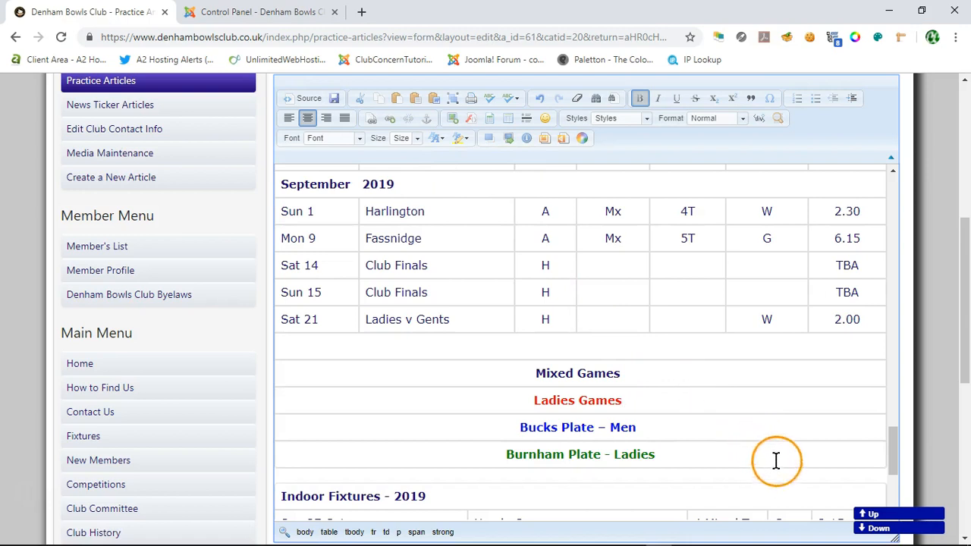
Step: Set the text color of the Mixed Games heading to Black
click(621, 373)
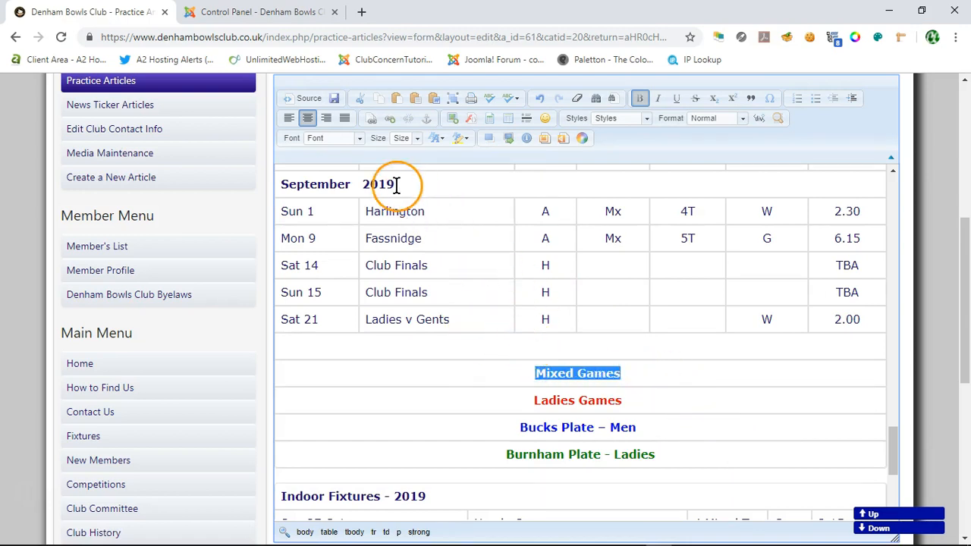
click(444, 145)
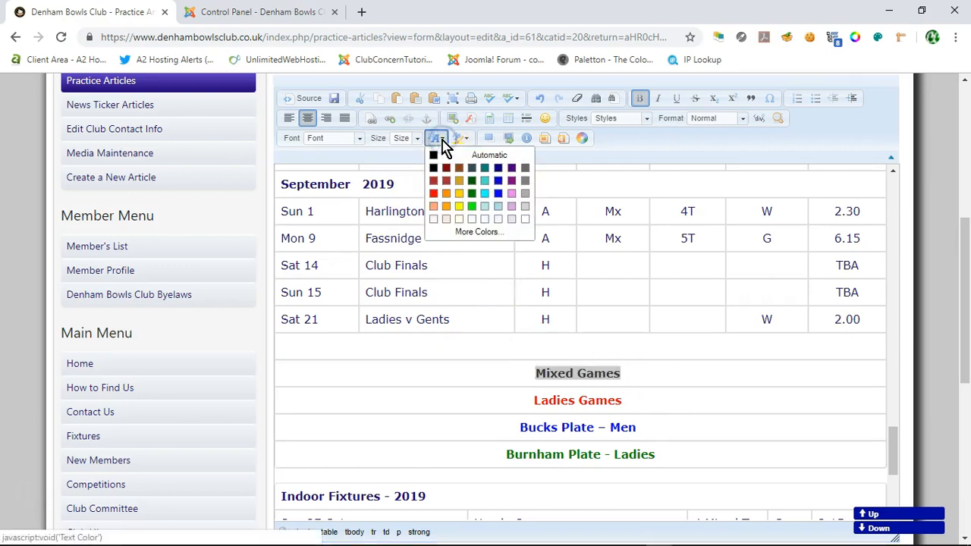
click(440, 170)
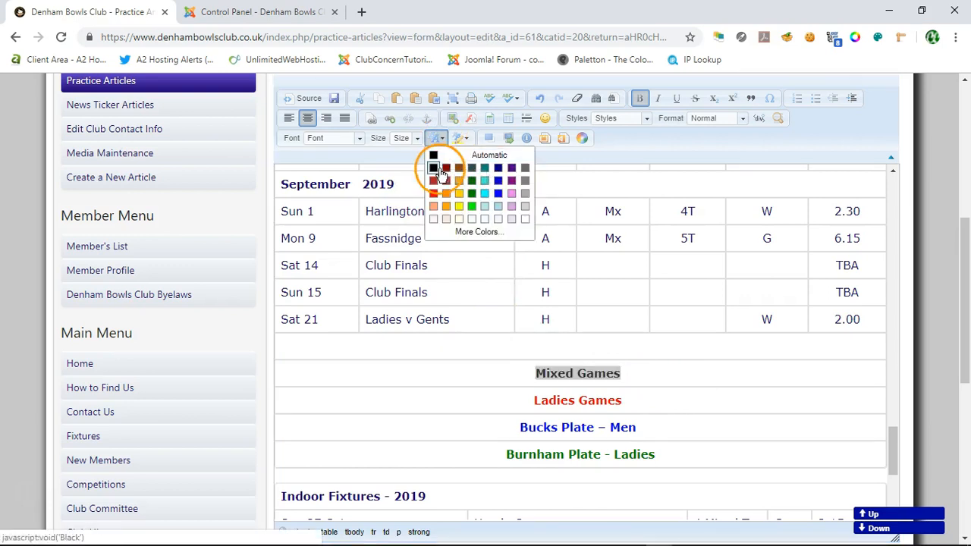
Step: Set the text color of all outdoor fixtures from April 2019 through September 2019 to Black
click(425, 372)
click(881, 191)
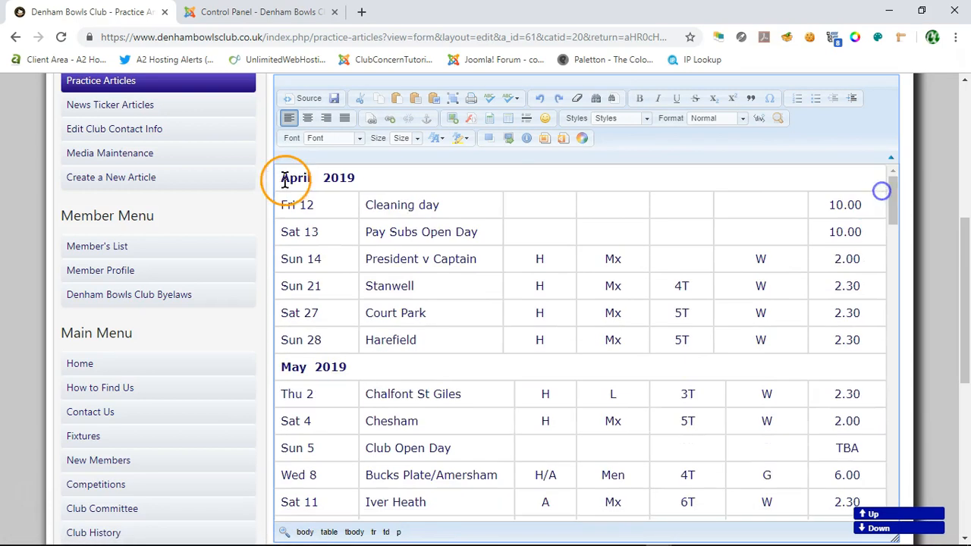
drag(282, 177, 872, 189)
right_click(412, 175)
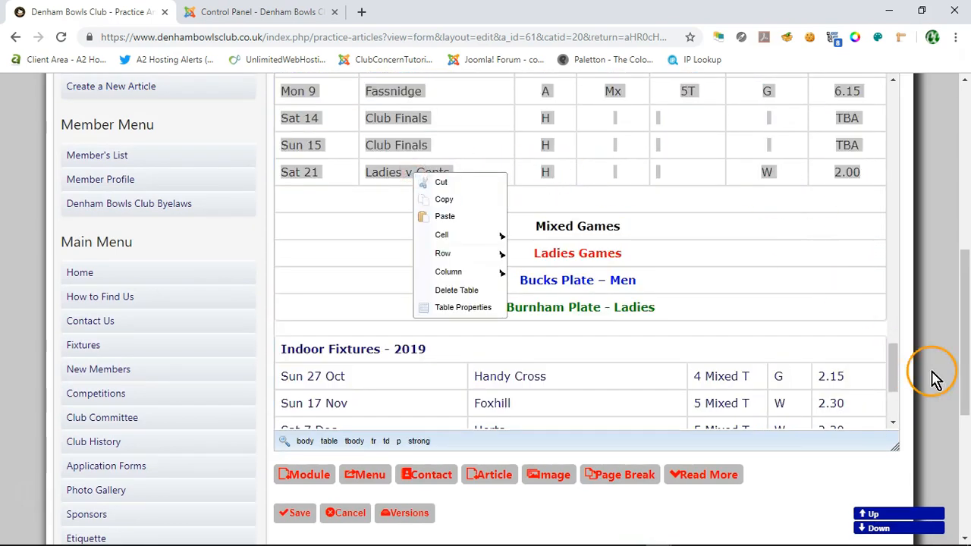
scroll(933, 373, up, 2)
click(438, 166)
click(433, 196)
click(398, 319)
Step: Set the text color of the Indoor Fixtures - 2019 and Indoor Fixtures - 2020 tables to Black
scroll(396, 334, down, 3)
drag(282, 326, 885, 465)
scroll(698, 486, down, 2)
click(437, 119)
click(435, 149)
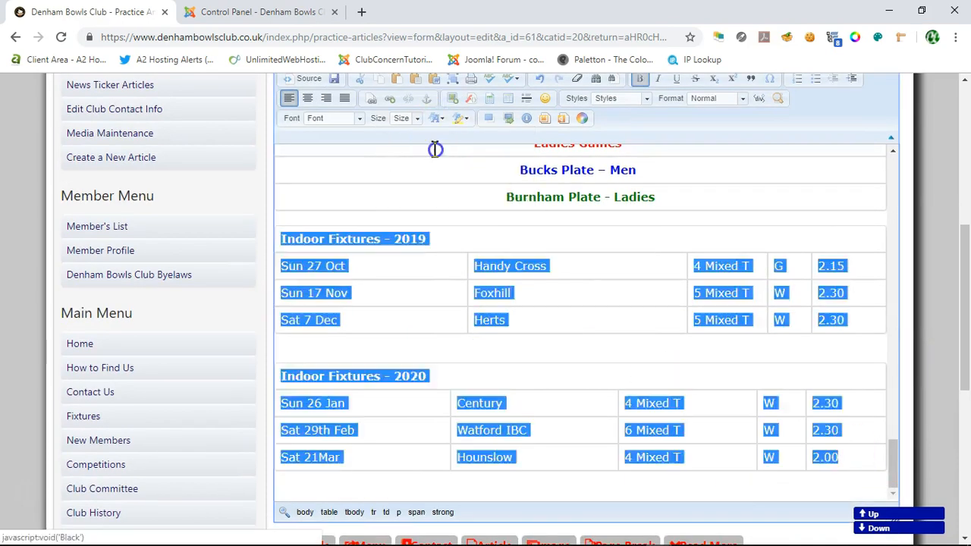
click(593, 291)
Step: Set the outdoor fixtures table's width to 100 percent in its table properties
scroll(739, 319, up, 2)
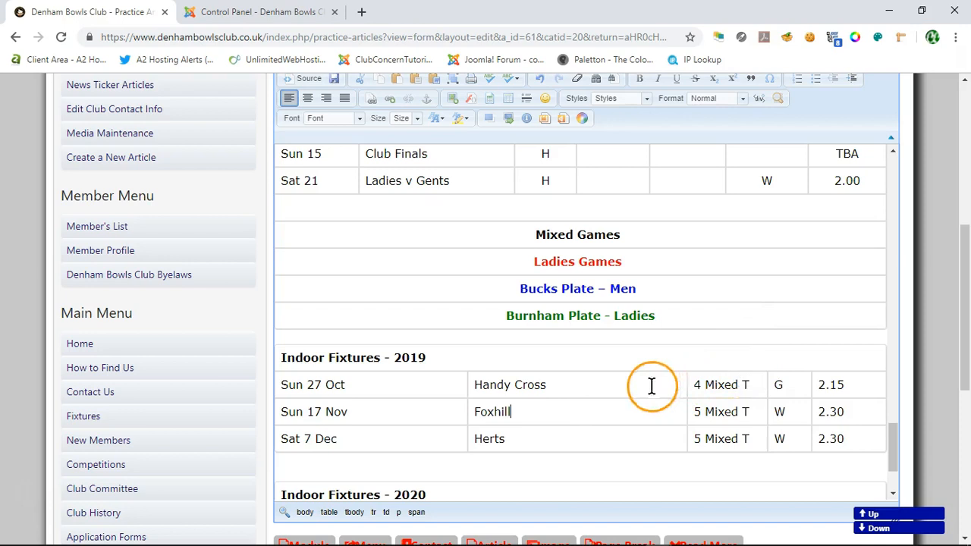
scroll(650, 385, up, 5)
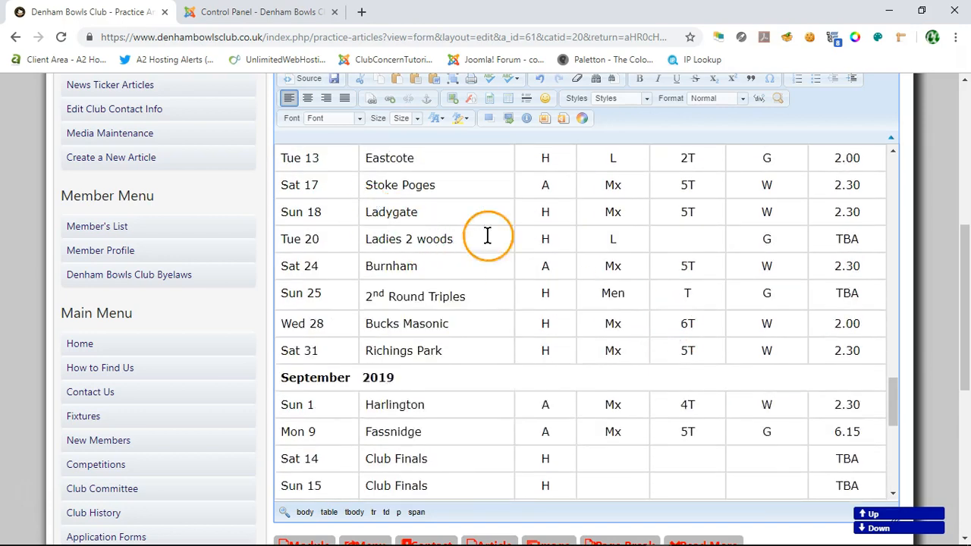
right_click(339, 217)
click(384, 344)
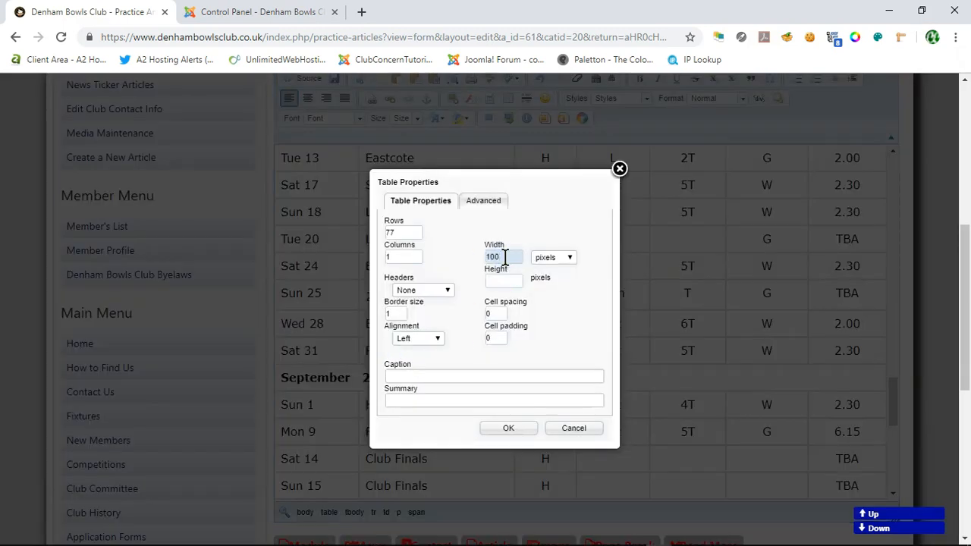
click(569, 258)
click(555, 280)
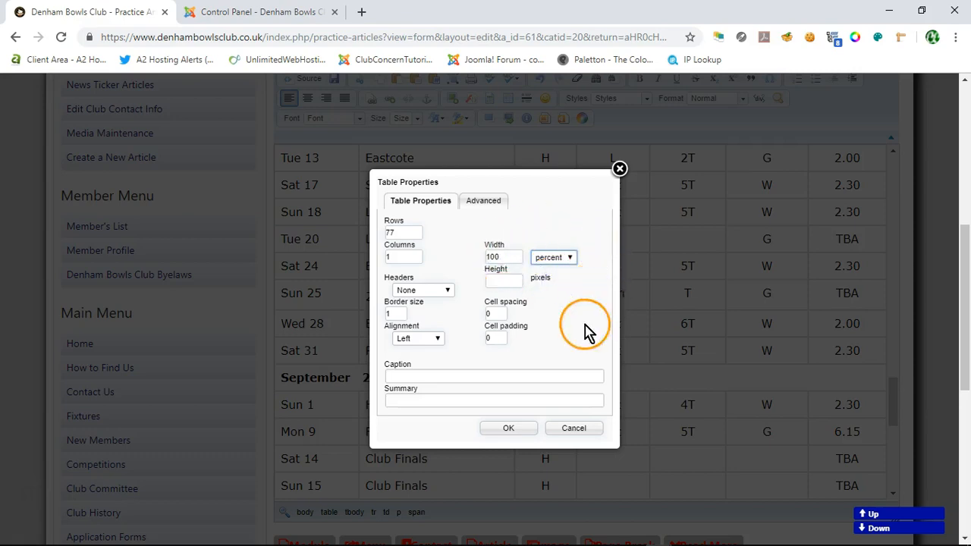
click(508, 429)
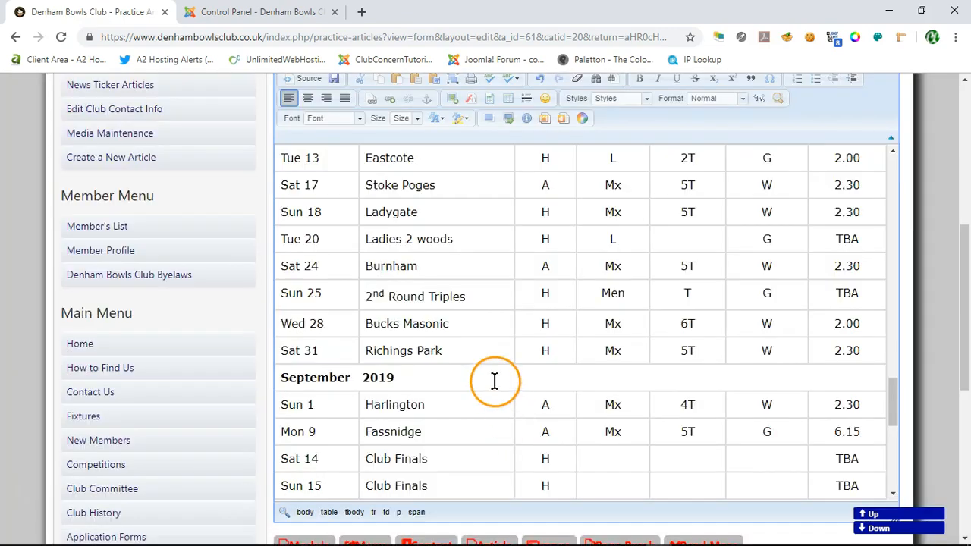
Step: Narrow the start-time column of the outdoor fixtures table by shifting its border with the W/G column
scroll(494, 379, up, 8)
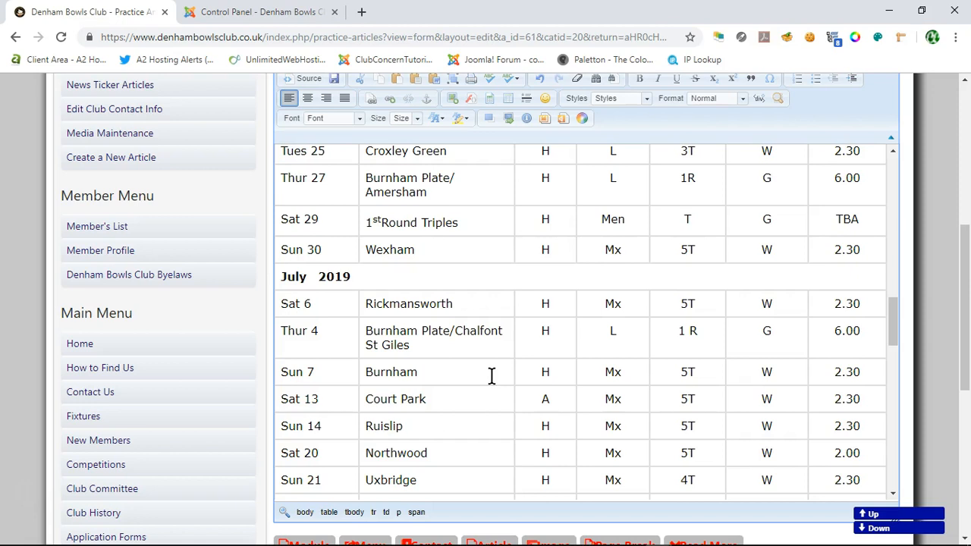
scroll(493, 383, down, 5)
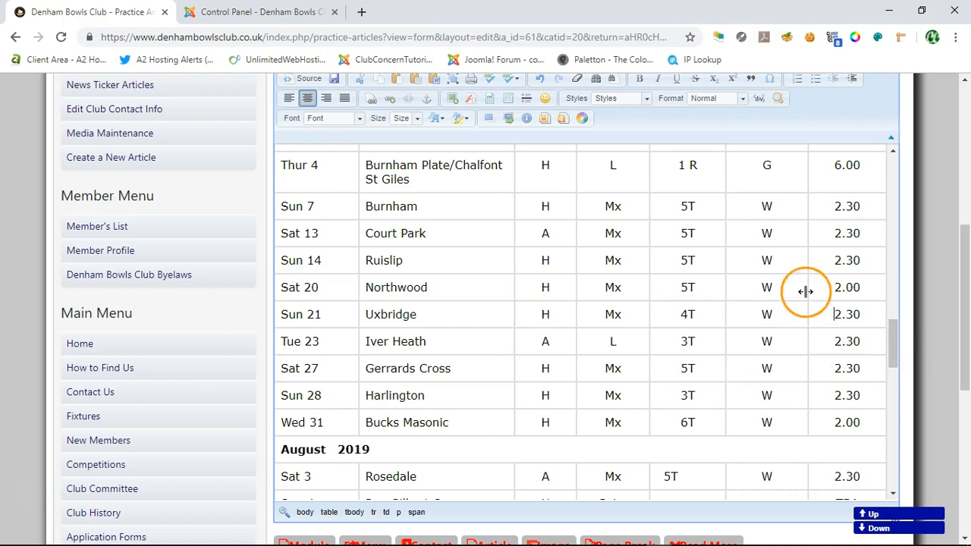
drag(822, 287, 813, 291)
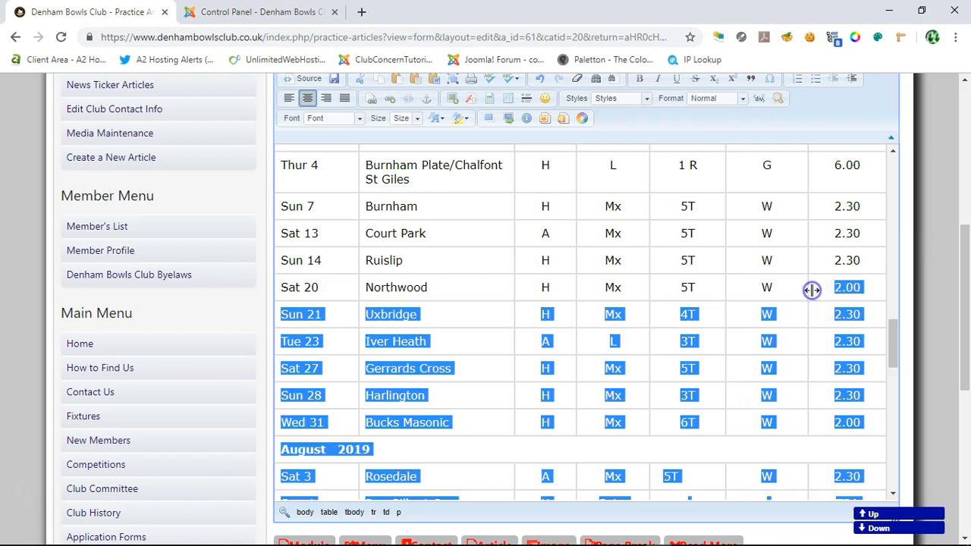
click(805, 283)
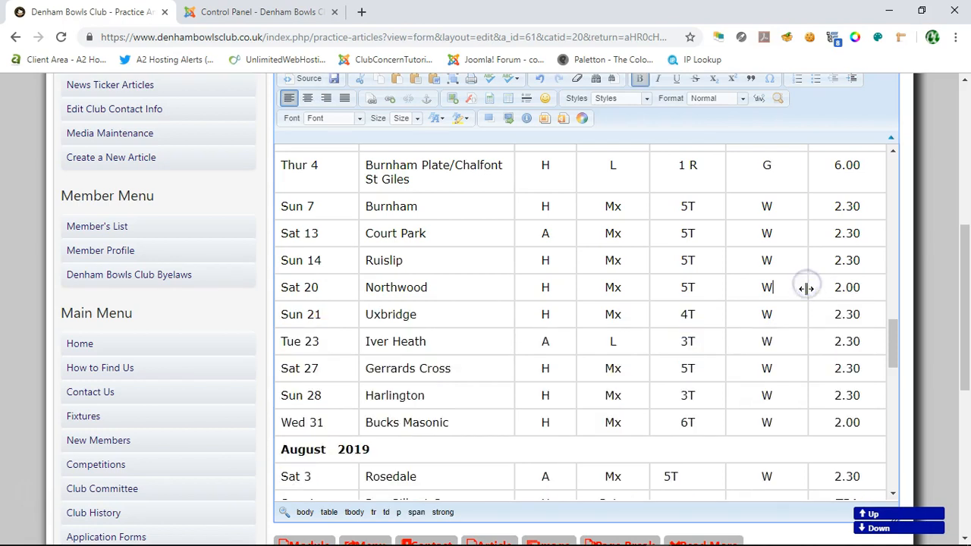
click(805, 290)
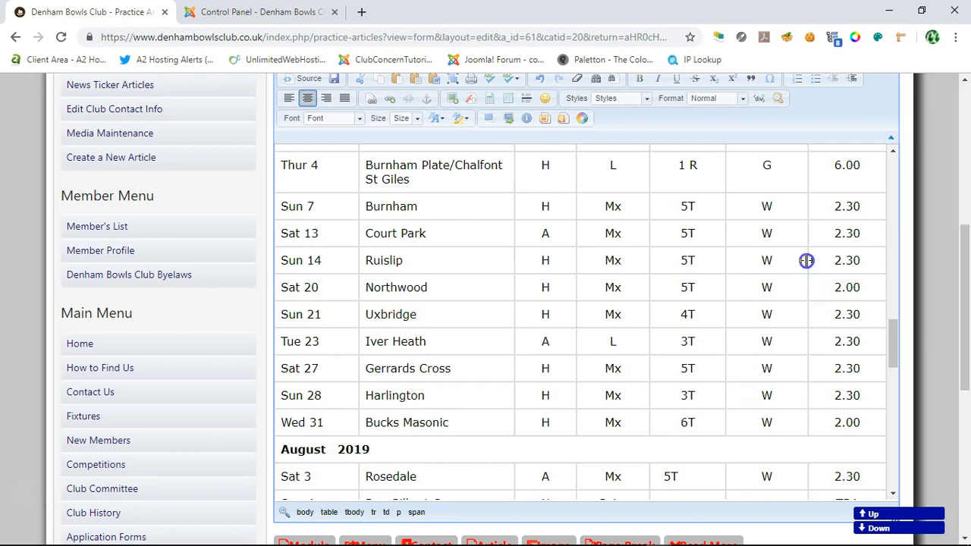
drag(806, 263, 806, 271)
click(808, 262)
click(812, 377)
drag(808, 373, 830, 373)
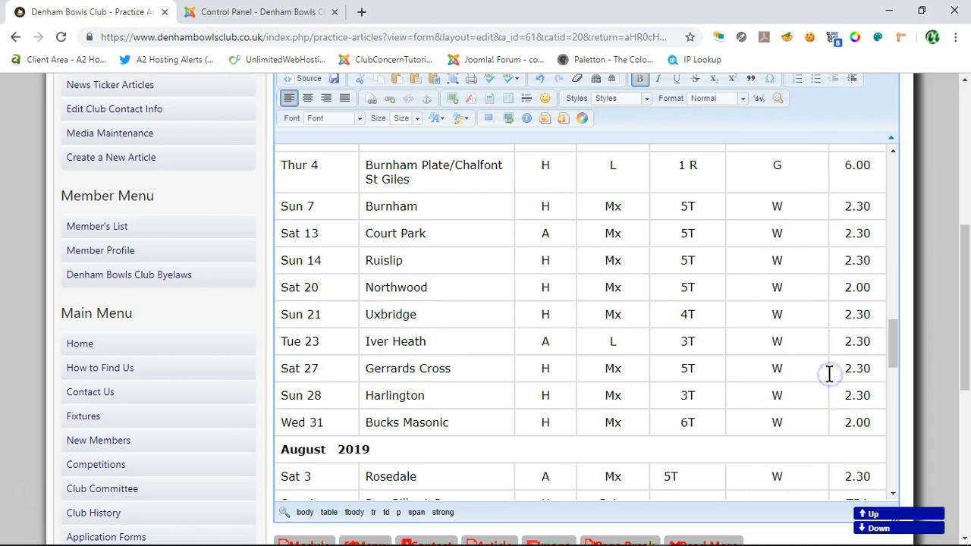
Step: Narrow the W/G column of the outdoor fixtures table by shifting its border with the team-size column
click(724, 369)
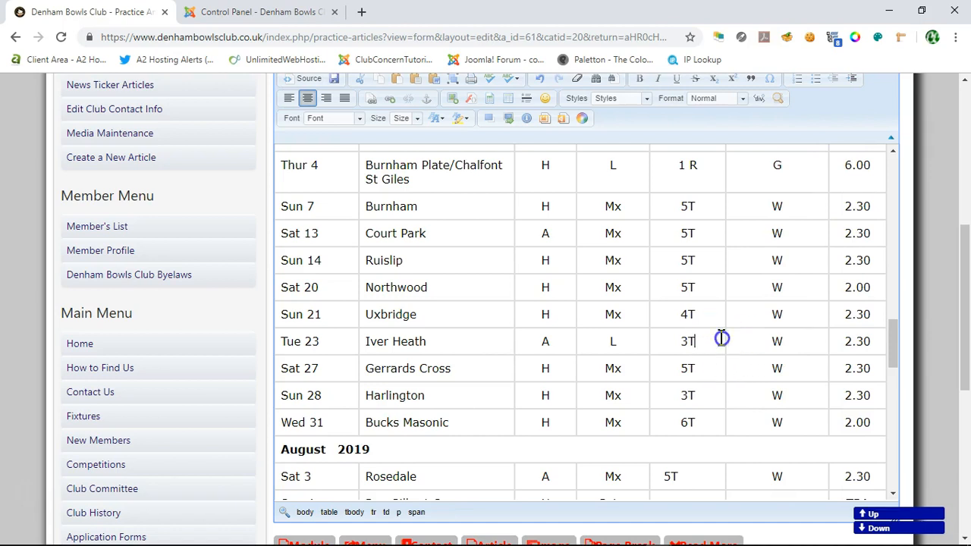
drag(718, 338, 755, 338)
scroll(748, 360, up, 2)
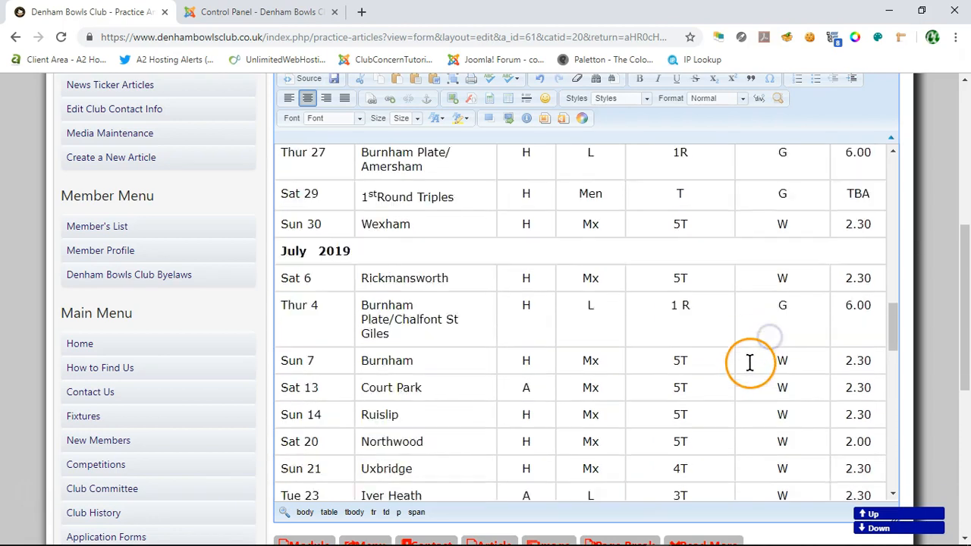
drag(898, 336, 893, 191)
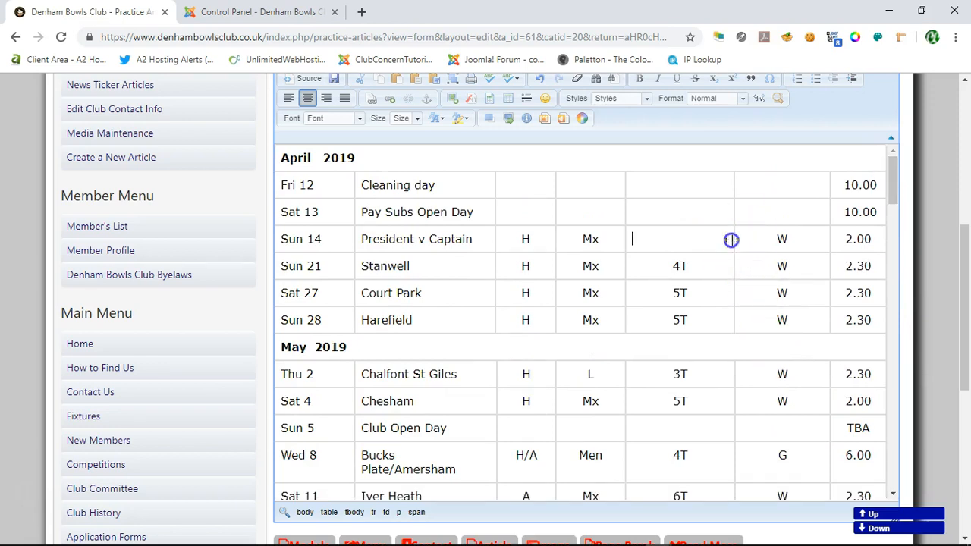
drag(736, 242, 771, 243)
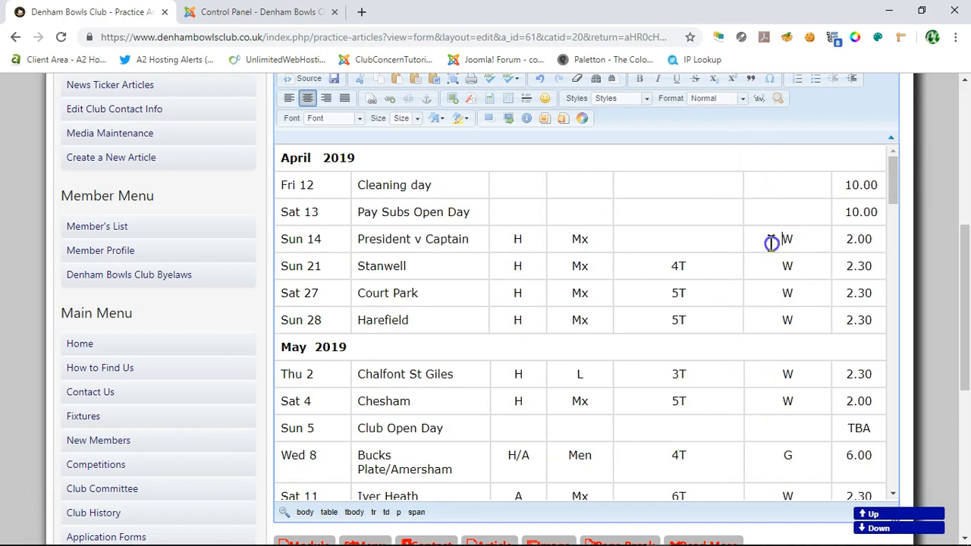
Step: Narrow the team-size column of the outdoor fixtures table and widen the opponent column so Bucks Plate/Amersham fits on one line
drag(613, 241, 554, 239)
drag(748, 262, 784, 265)
drag(681, 262, 692, 263)
drag(604, 265, 622, 265)
drag(531, 262, 559, 263)
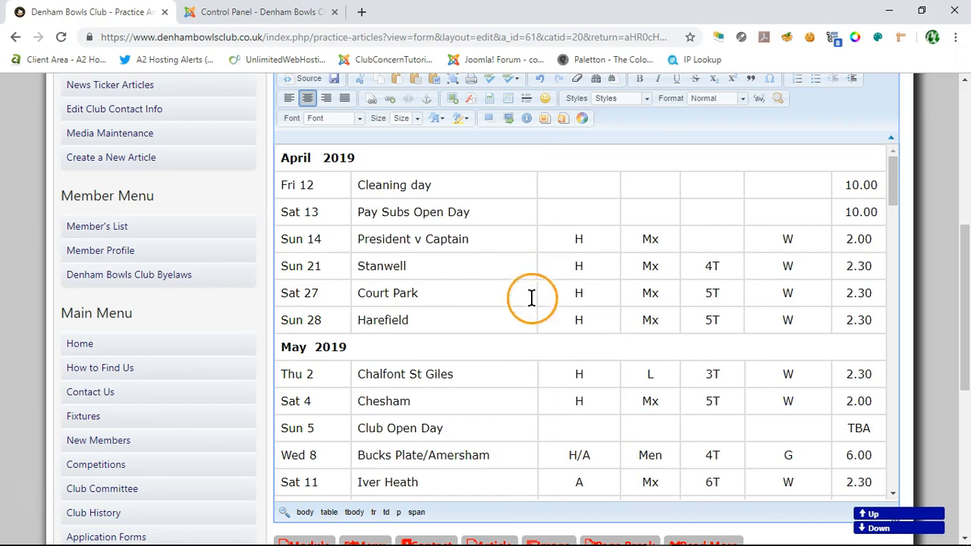
Step: Set the Indoor Fixtures - 2019 table's width to 60 percent and narrow its date column, keeping each date on one line
scroll(548, 392, down, 10)
scroll(552, 396, down, 15)
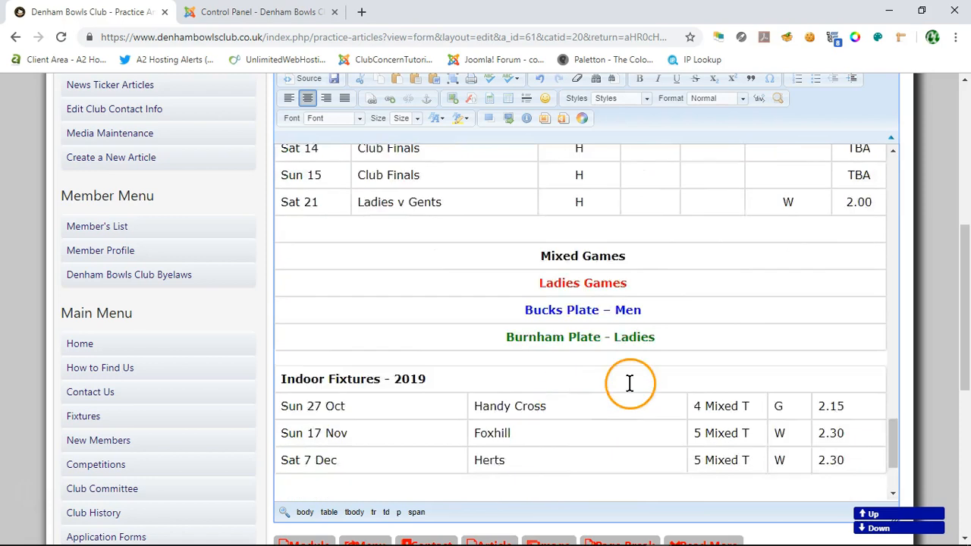
scroll(629, 383, down, 3)
right_click(364, 262)
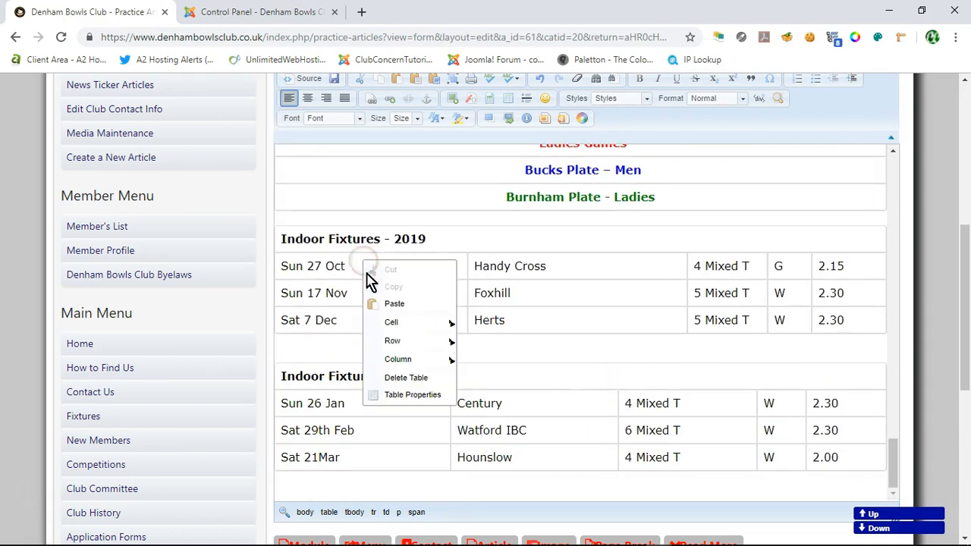
click(396, 395)
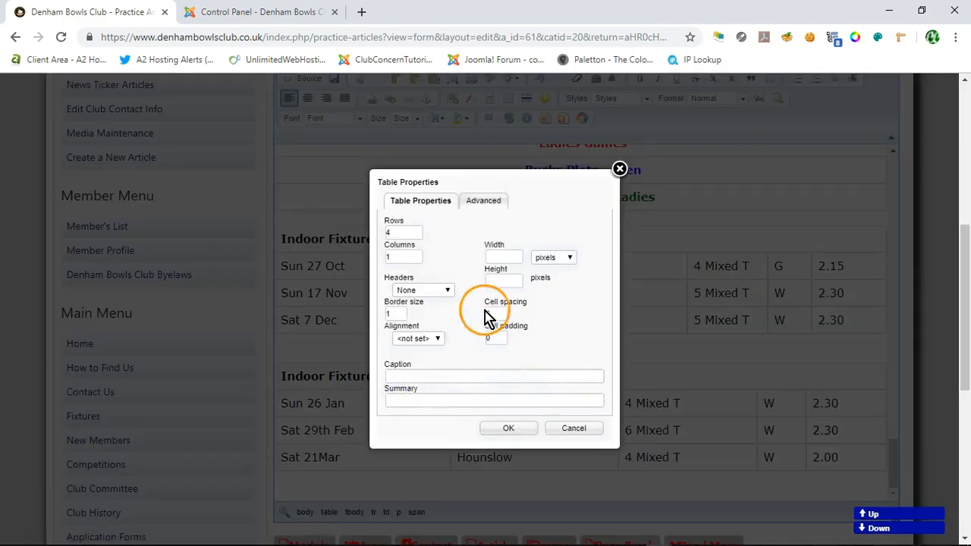
click(507, 257)
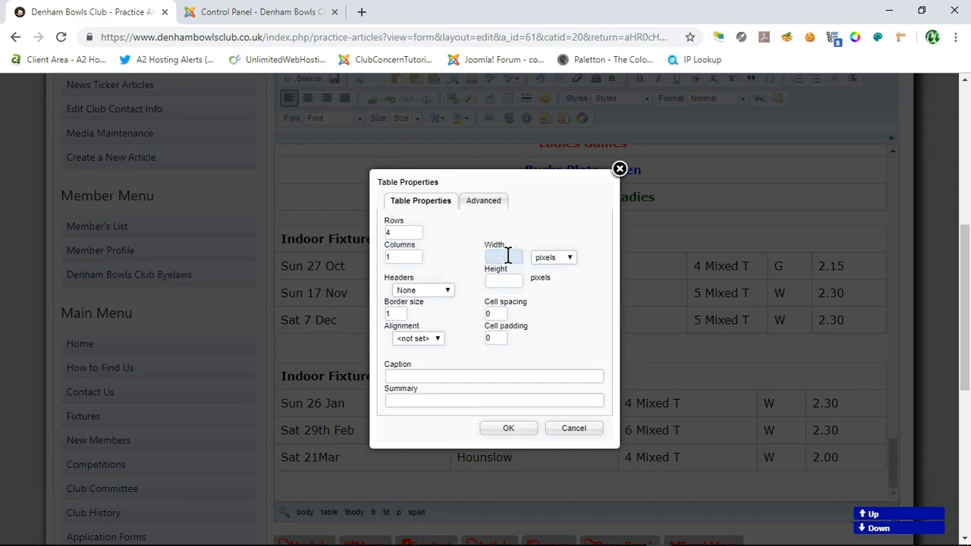
click(569, 258)
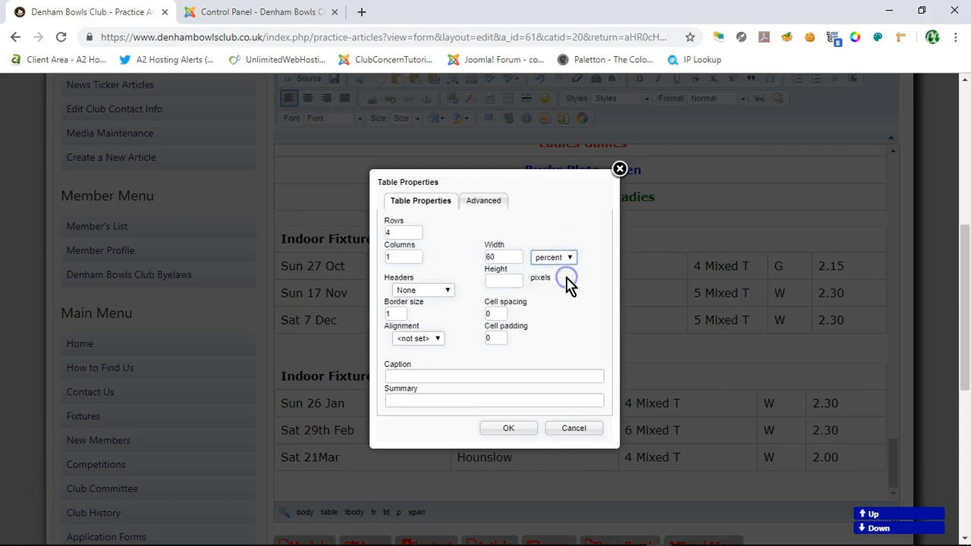
click(510, 428)
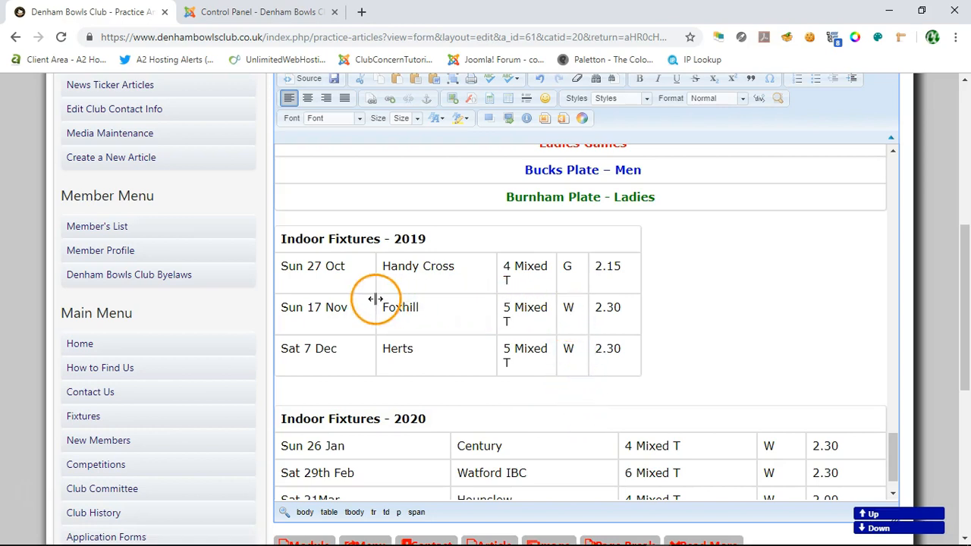
drag(360, 299, 356, 298)
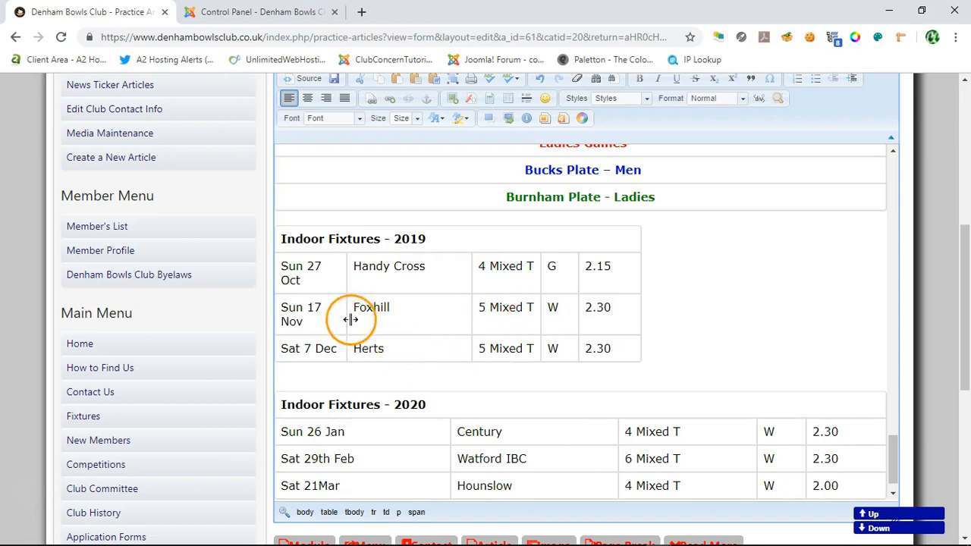
drag(363, 317, 364, 316)
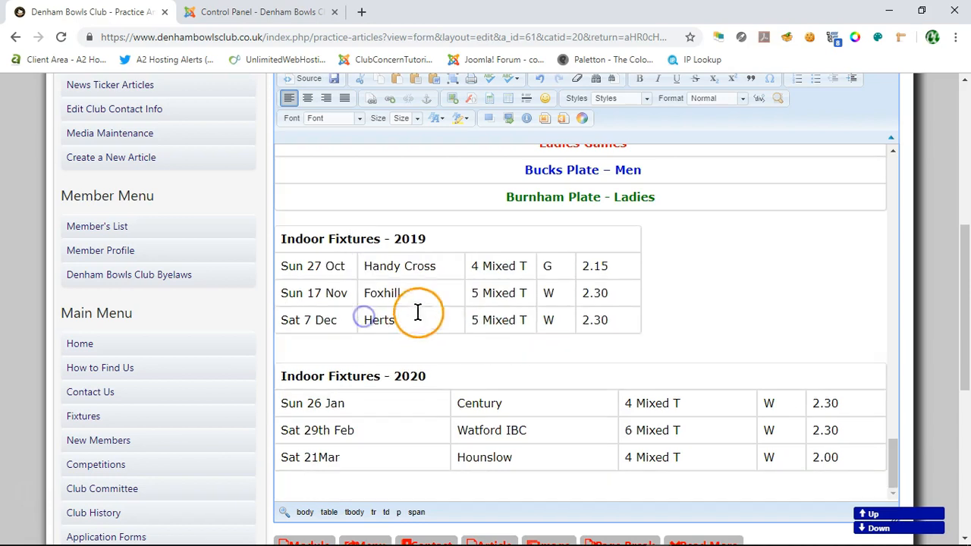
Step: Set the Indoor Fixtures - 2019 table's width to 80 percent
right_click(440, 266)
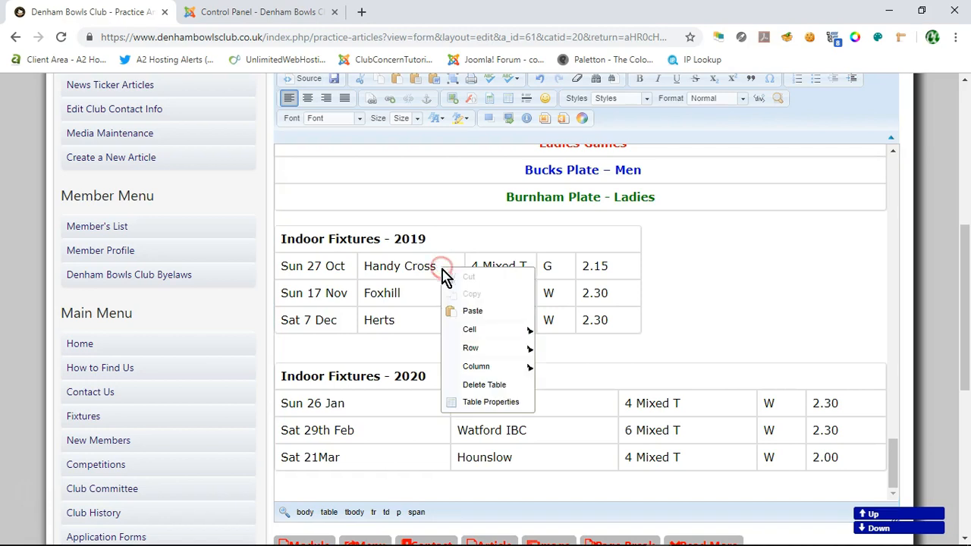
click(487, 402)
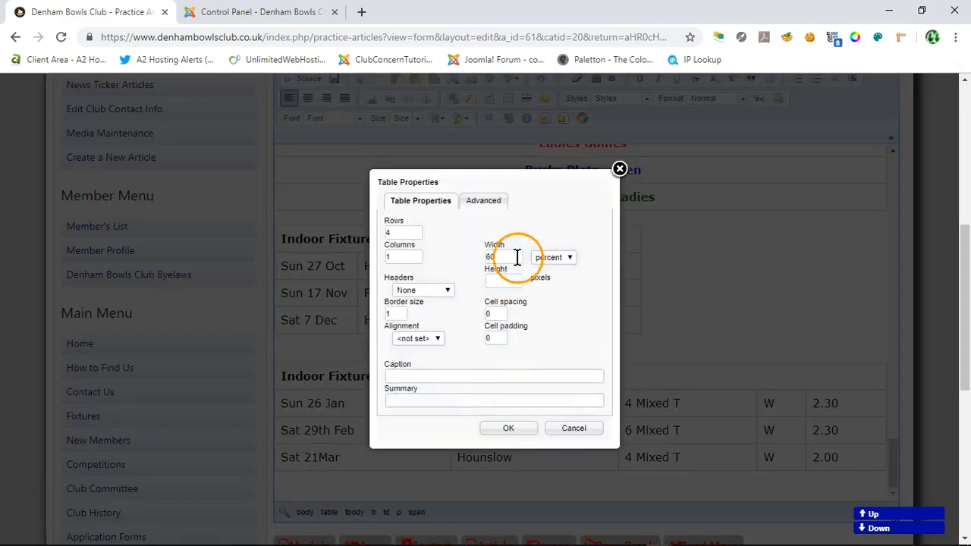
drag(486, 257, 503, 257)
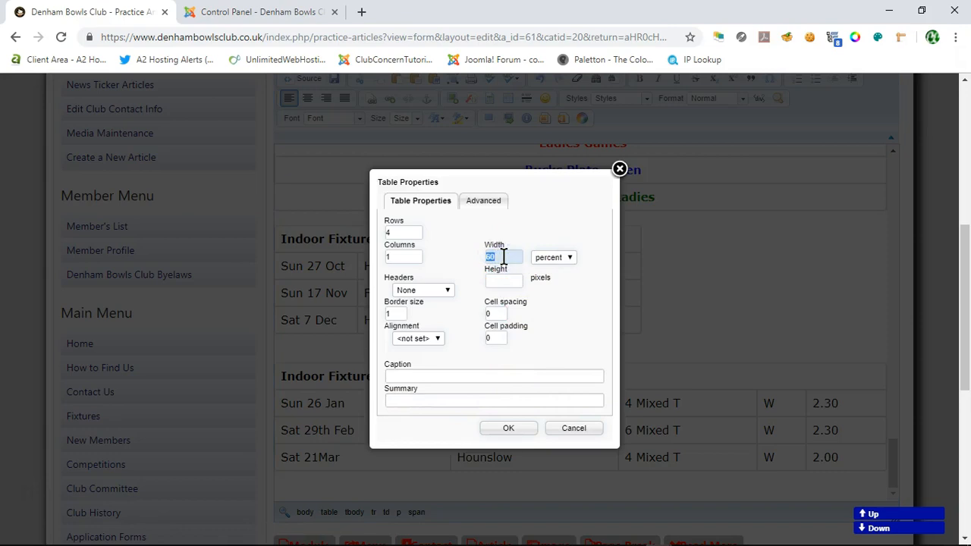
click(548, 258)
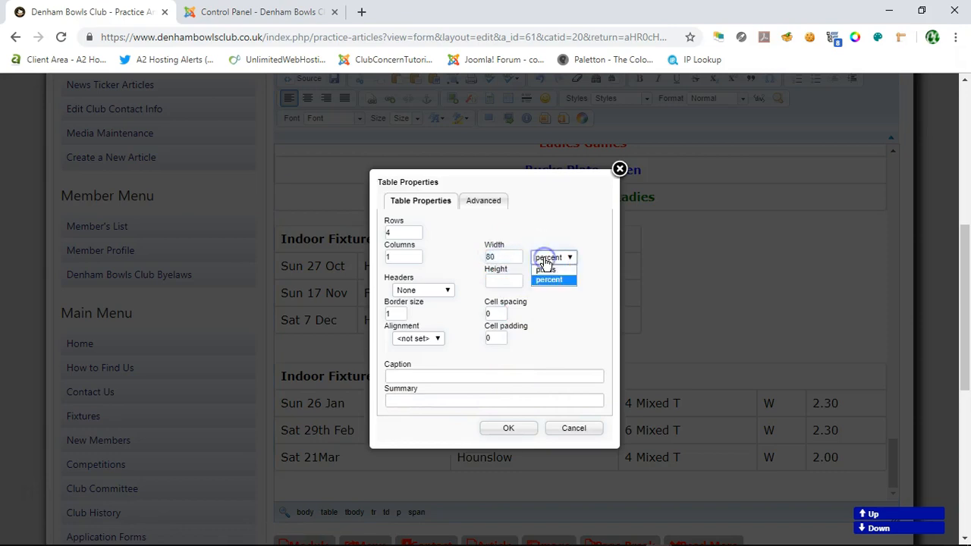
click(508, 428)
Step: Set the Indoor Fixtures - 2020 table's width to 80 percent
right_click(414, 402)
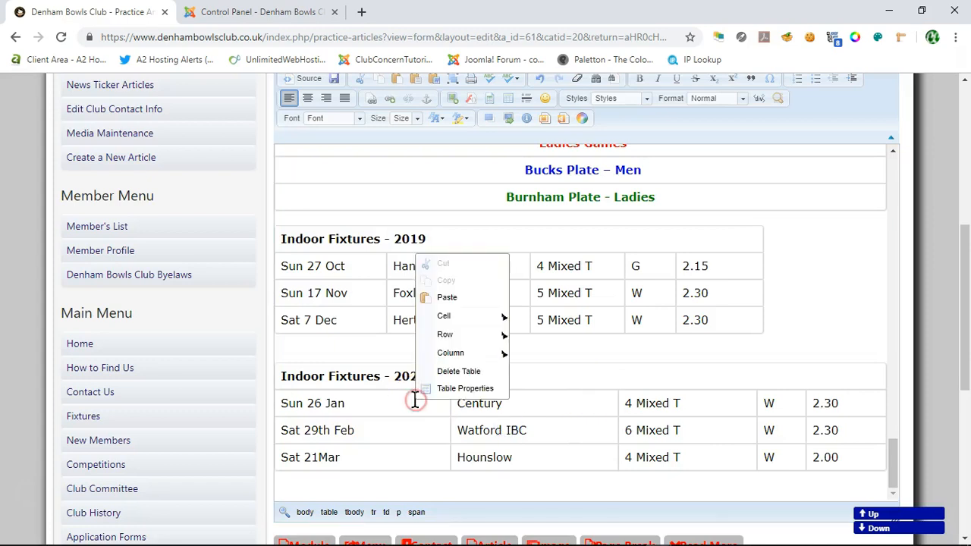
click(465, 390)
click(504, 258)
text(80)
click(541, 258)
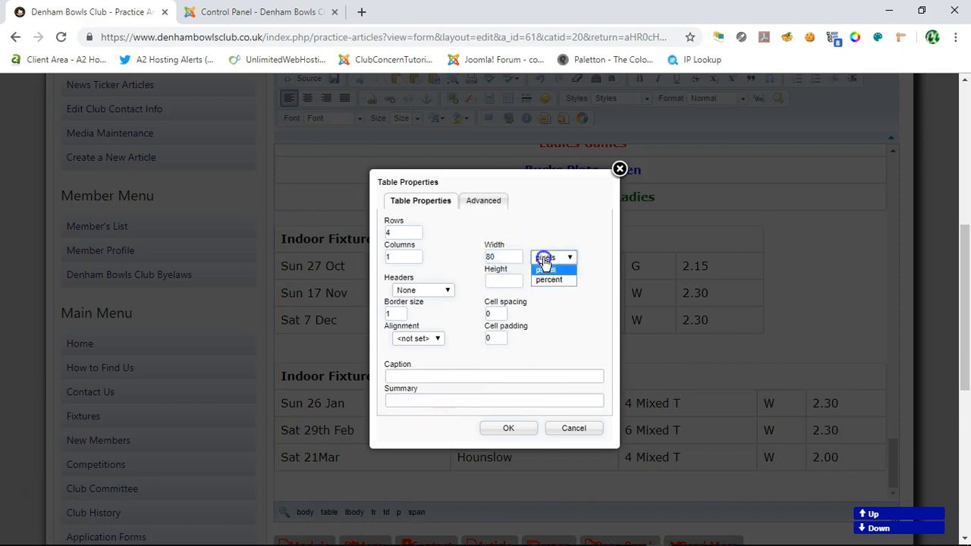
click(549, 279)
click(508, 427)
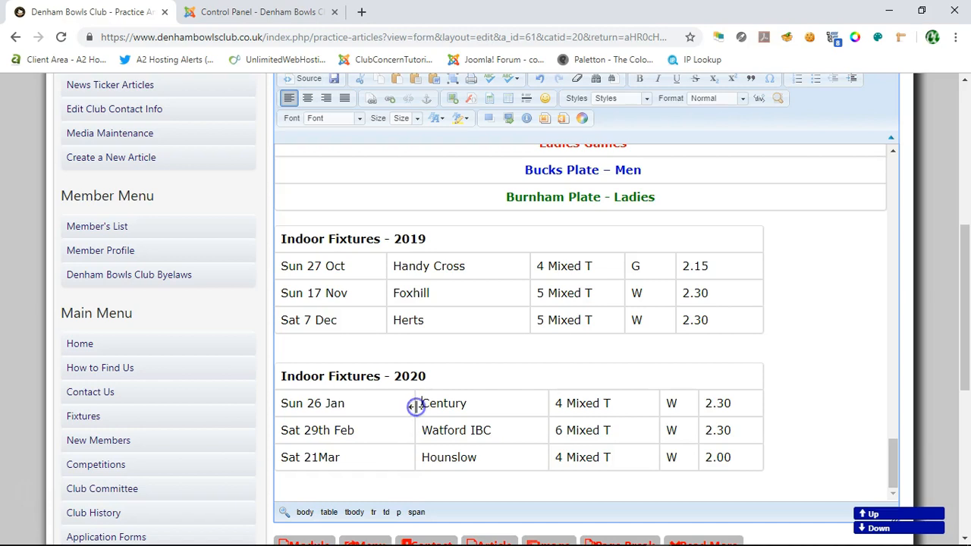
Step: Narrow the opponent and team-size columns of the Indoor Fixtures - 2020 table, moving the column borders closer to their text
drag(541, 423, 531, 429)
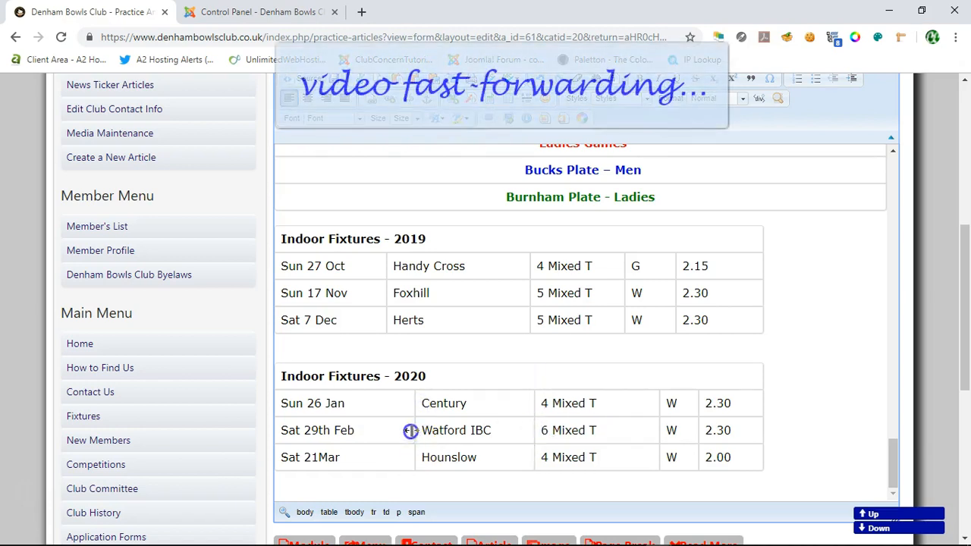
click(413, 423)
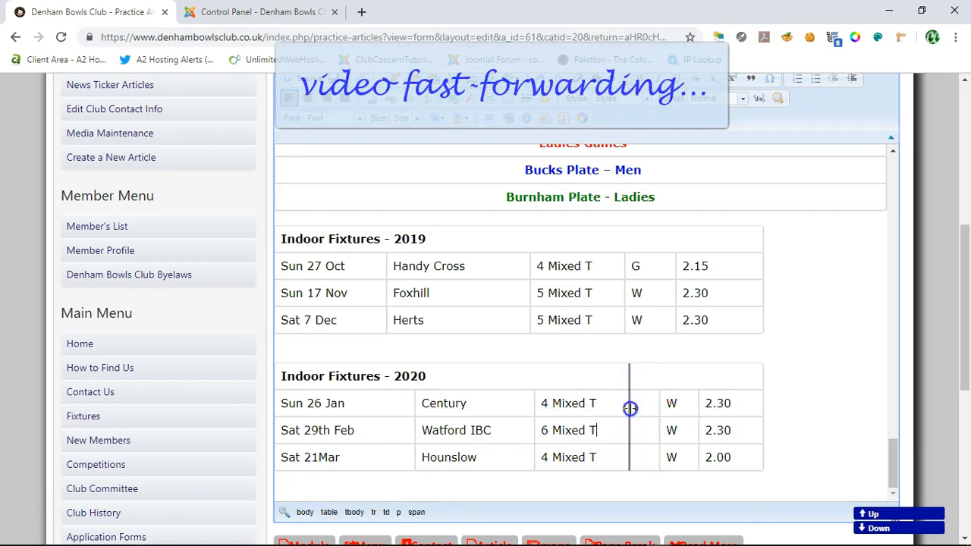
drag(630, 408, 629, 408)
drag(696, 408, 696, 408)
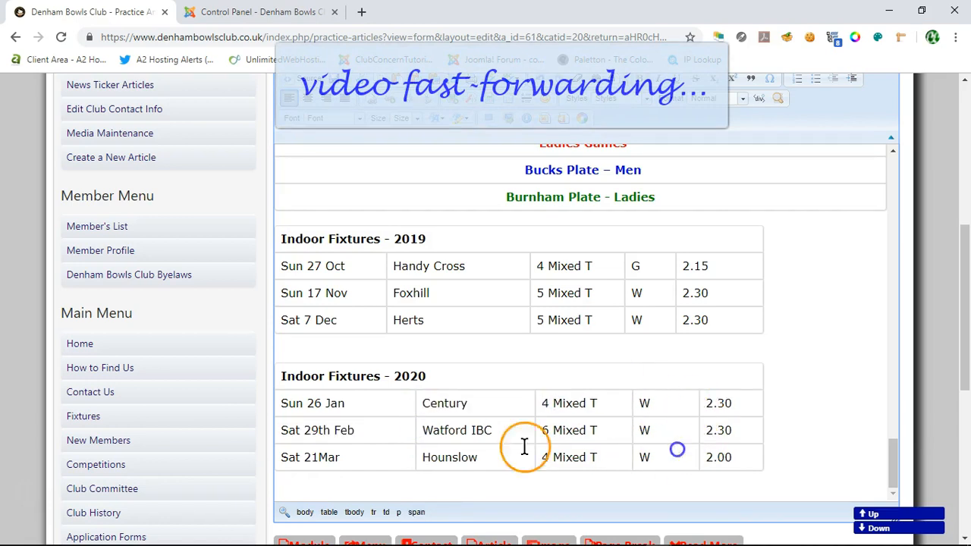
Step: Widen the date column of the Indoor Fixtures - 2019 table and align its remaining column borders with the 2020 table below
drag(388, 296, 417, 296)
click(414, 319)
drag(534, 434, 534, 435)
drag(536, 326, 536, 326)
drag(650, 321, 630, 325)
click(806, 262)
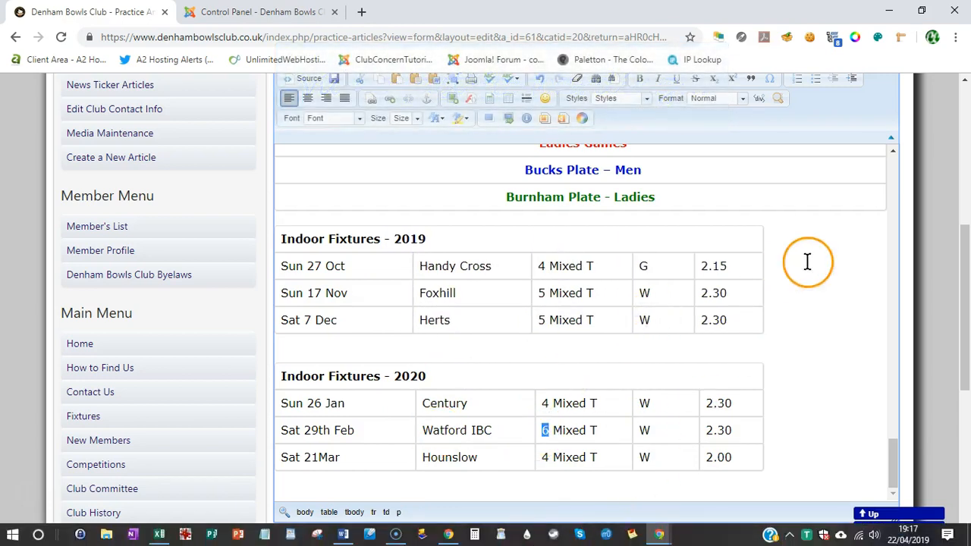
click(804, 400)
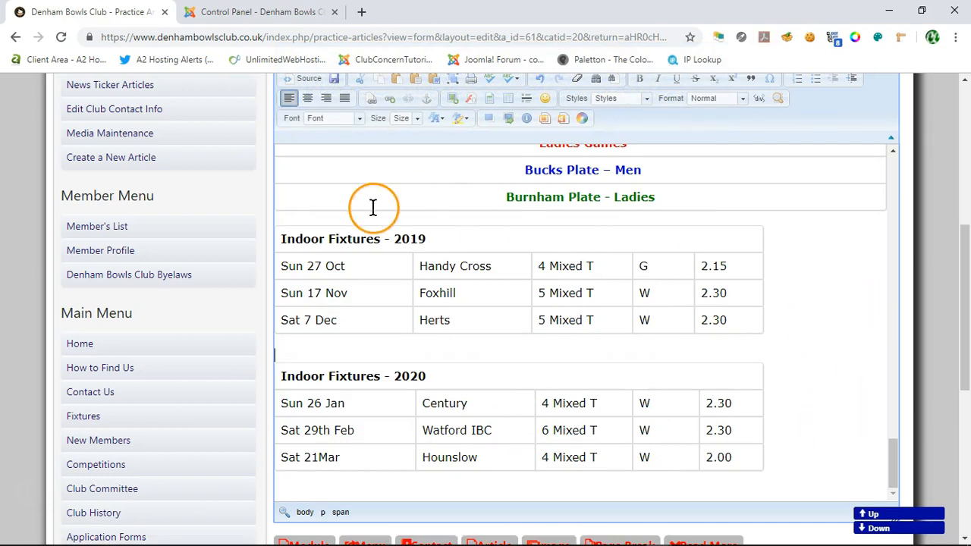
Step: Save the edited fixtures article and dismiss the message above the published page
scroll(869, 351, up, 2)
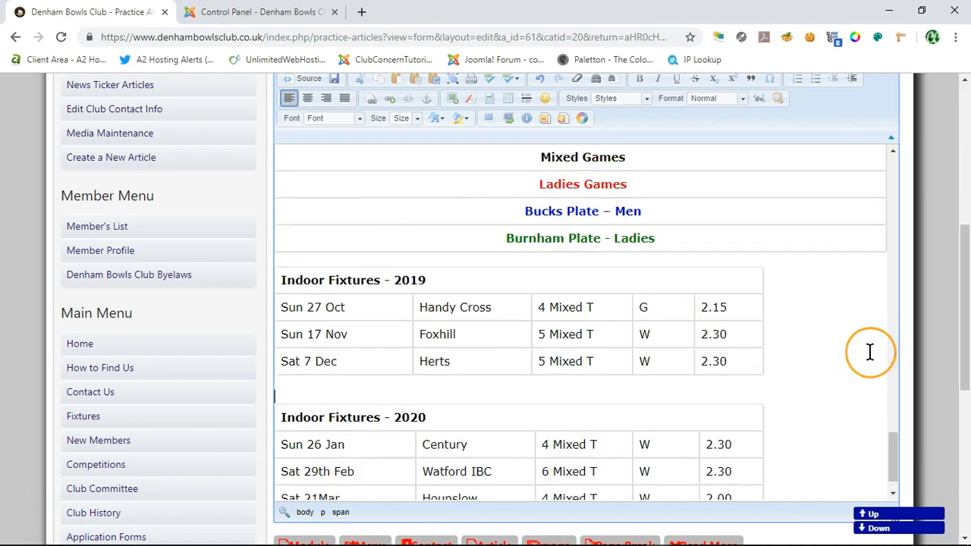
scroll(869, 352, up, 1)
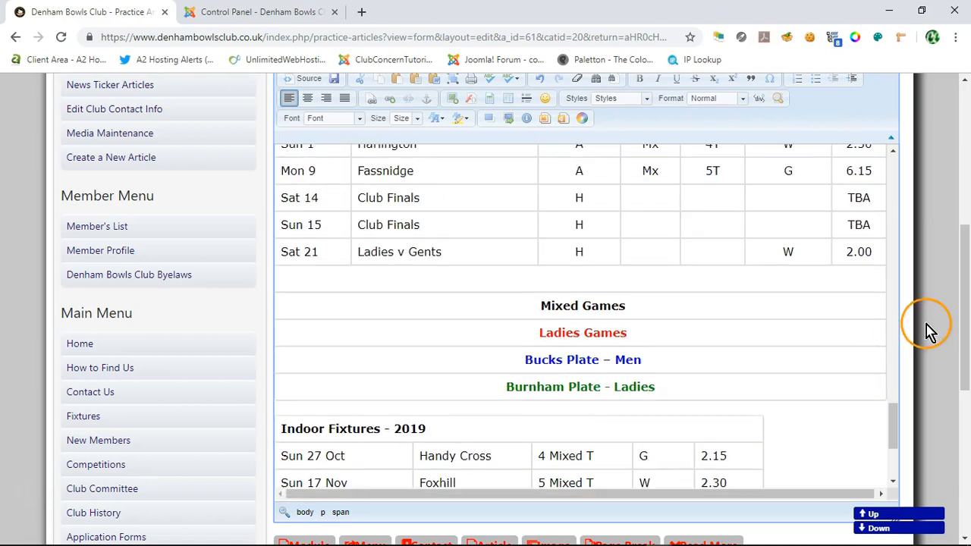
scroll(930, 333, down, 2)
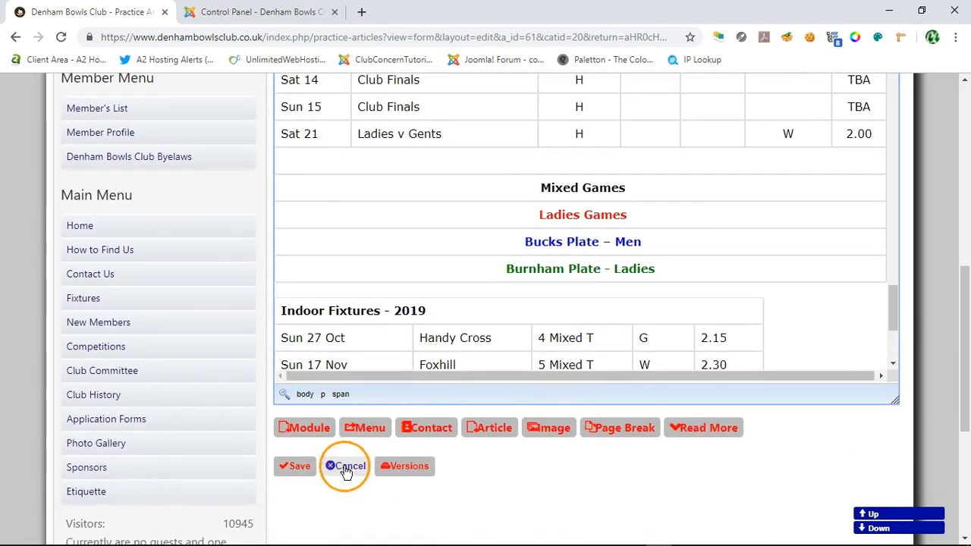
click(299, 464)
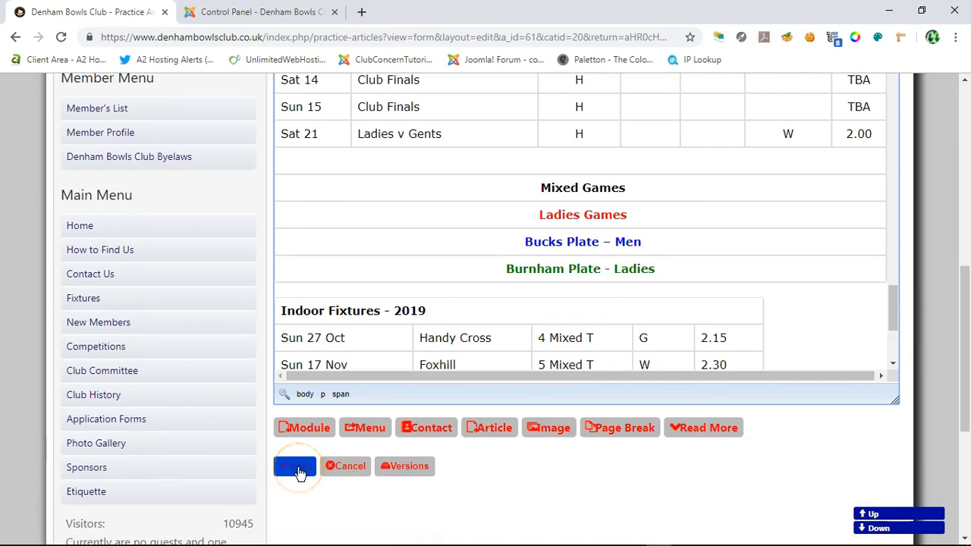
click(300, 470)
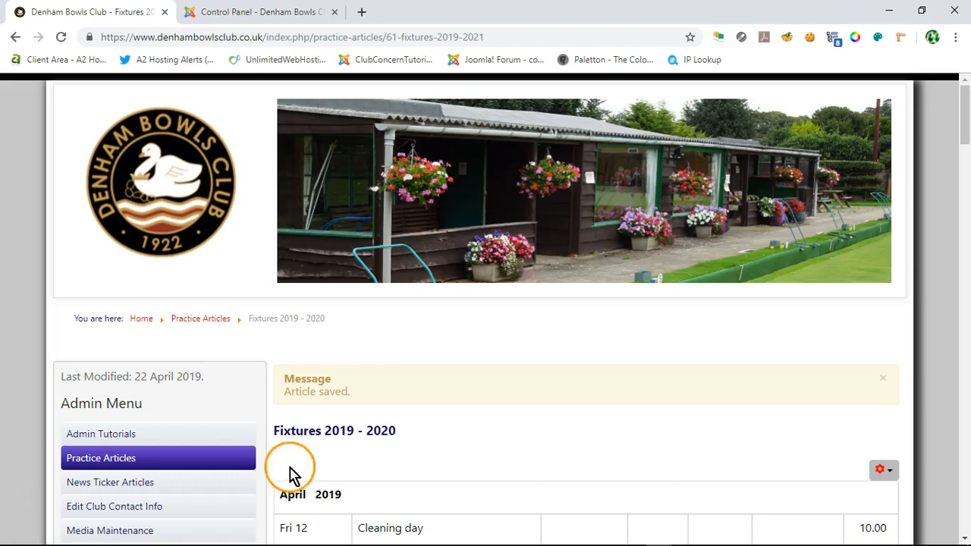
click(884, 379)
Step: Examine the published Fixtures 2019 - 2020 article from the April table through both indoor fixtures tables, checking the layout, and return to its start
scroll(627, 402, down, 4)
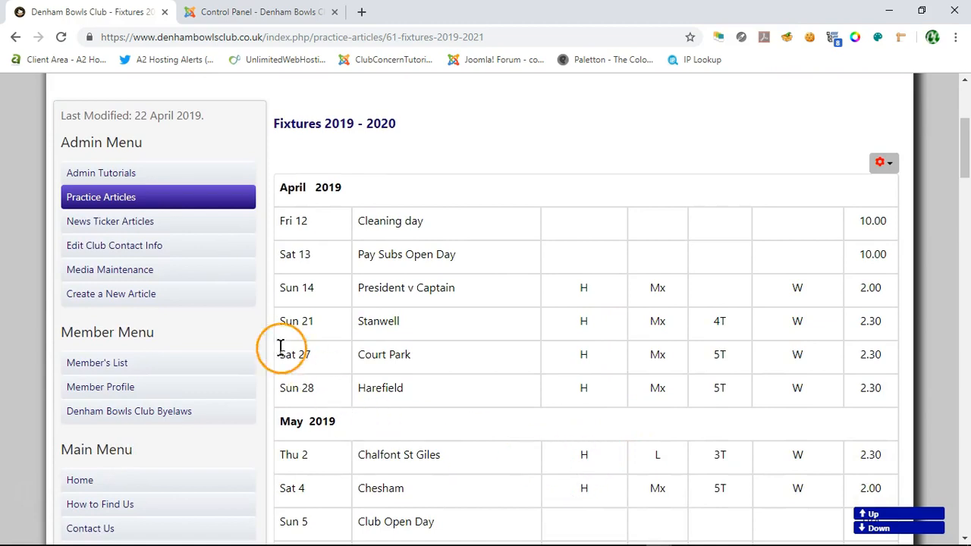
scroll(524, 409, up, 1)
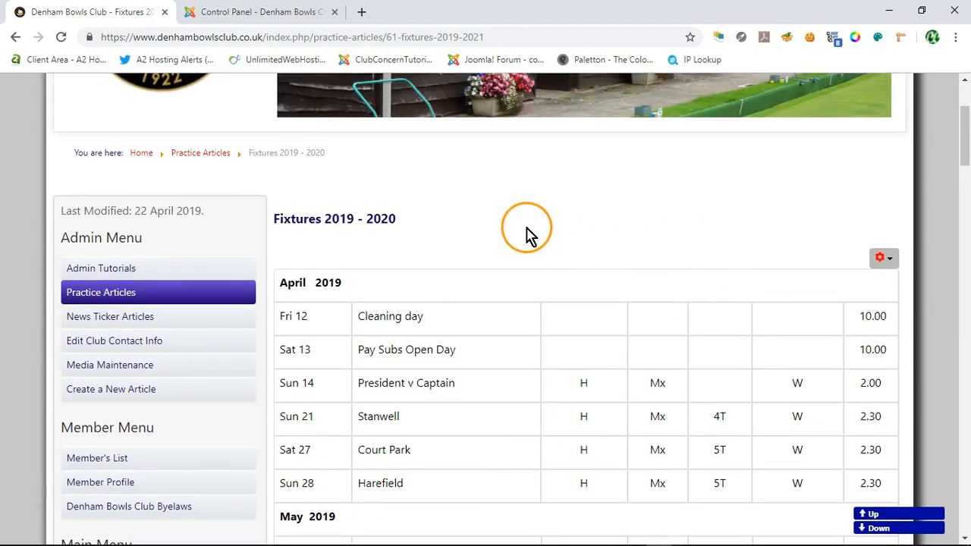
scroll(534, 222, down, 5)
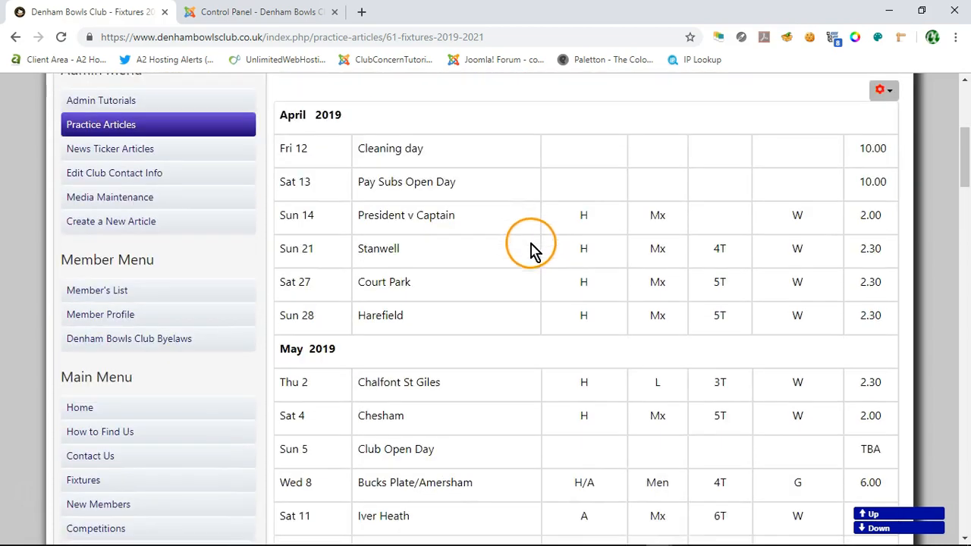
scroll(524, 273, down, 5)
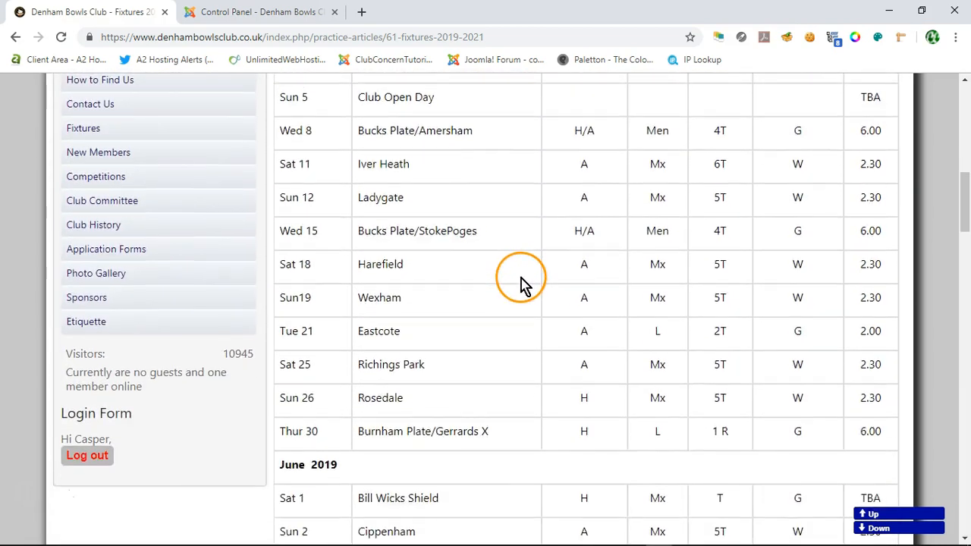
scroll(527, 274, down, 5)
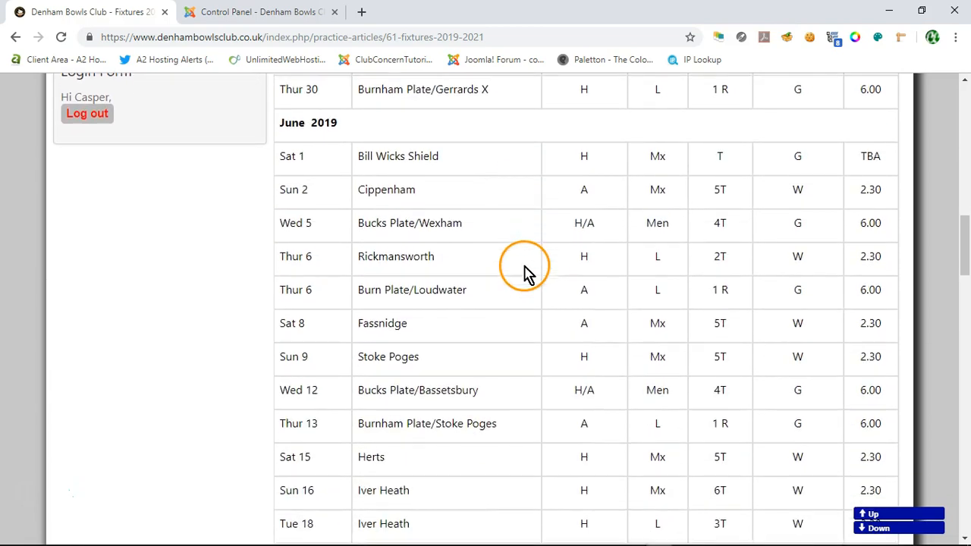
scroll(528, 279, down, 5)
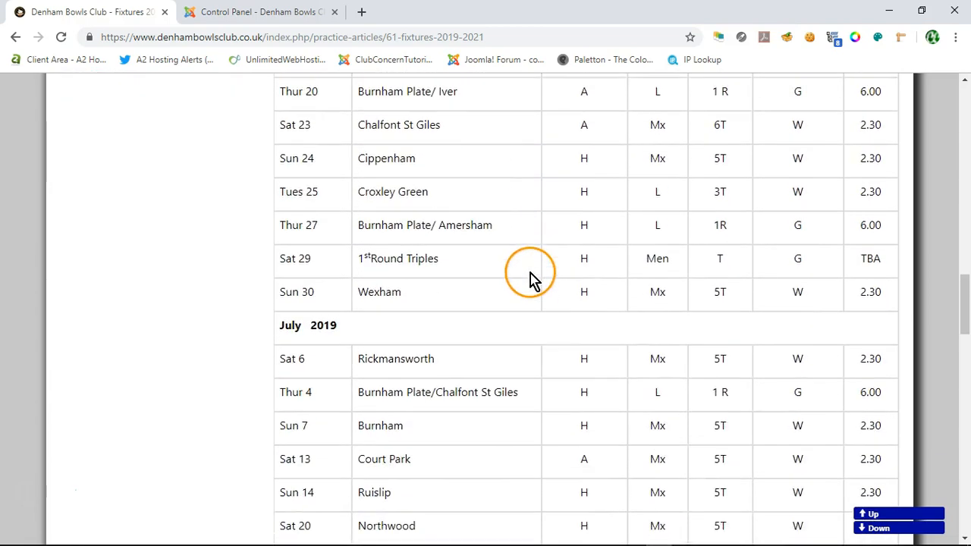
scroll(536, 297, down, 6)
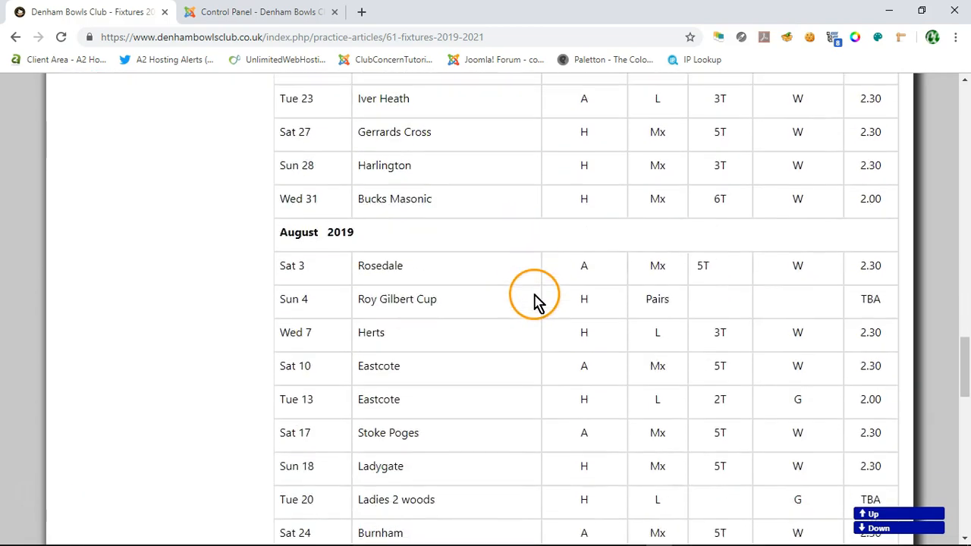
scroll(536, 304, down, 4)
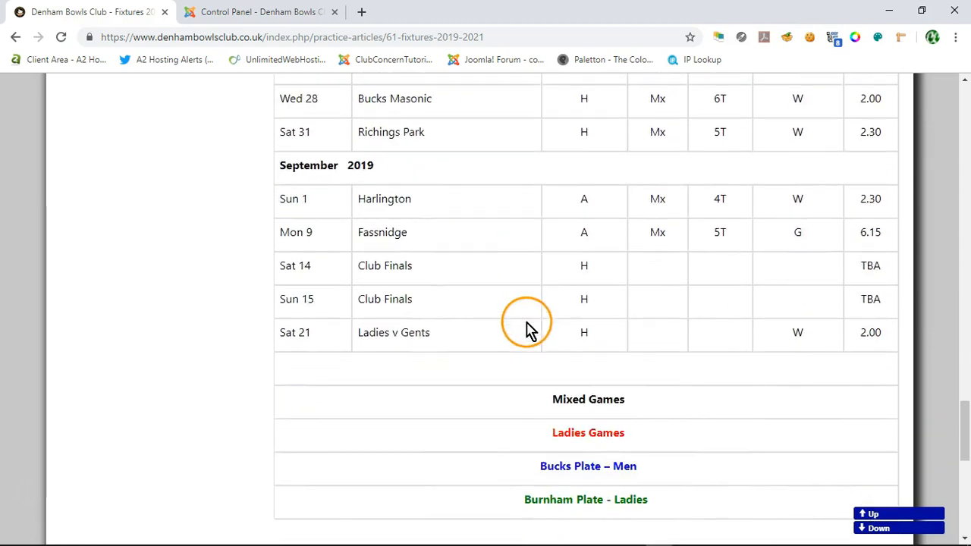
scroll(512, 307, down, 2)
scroll(514, 315, up, 2)
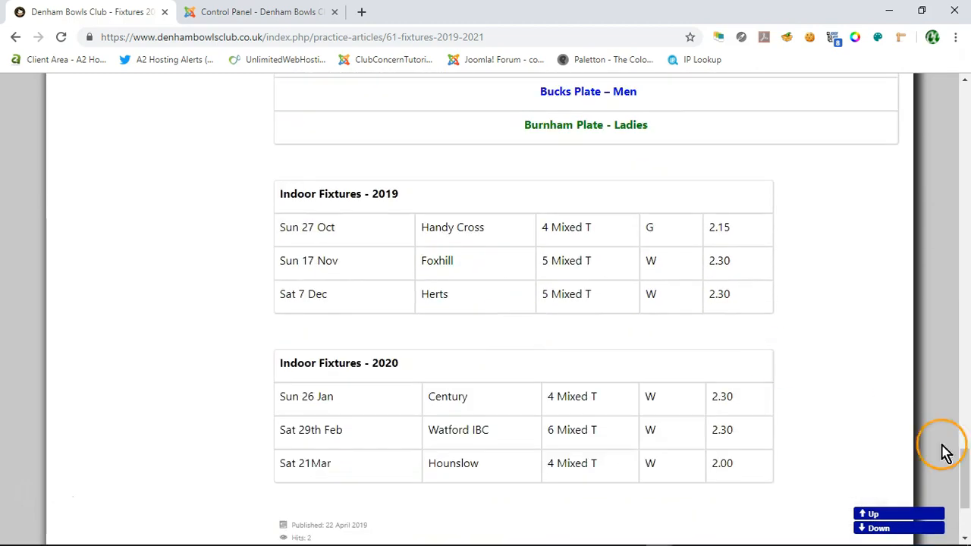
click(873, 515)
click(453, 433)
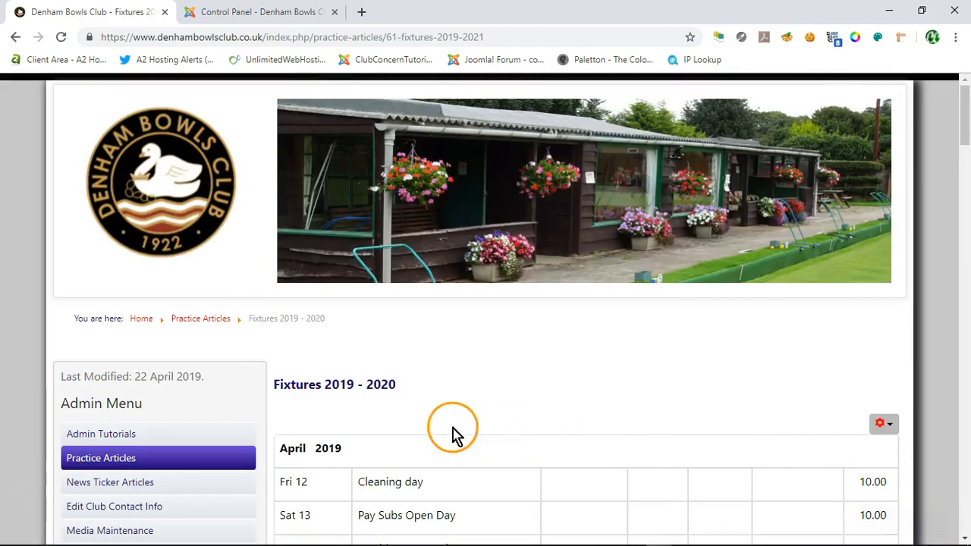
Step: Open the Fixtures 2019/ 2020 article from the practice articles list and examine its table formatting for comparison
click(87, 459)
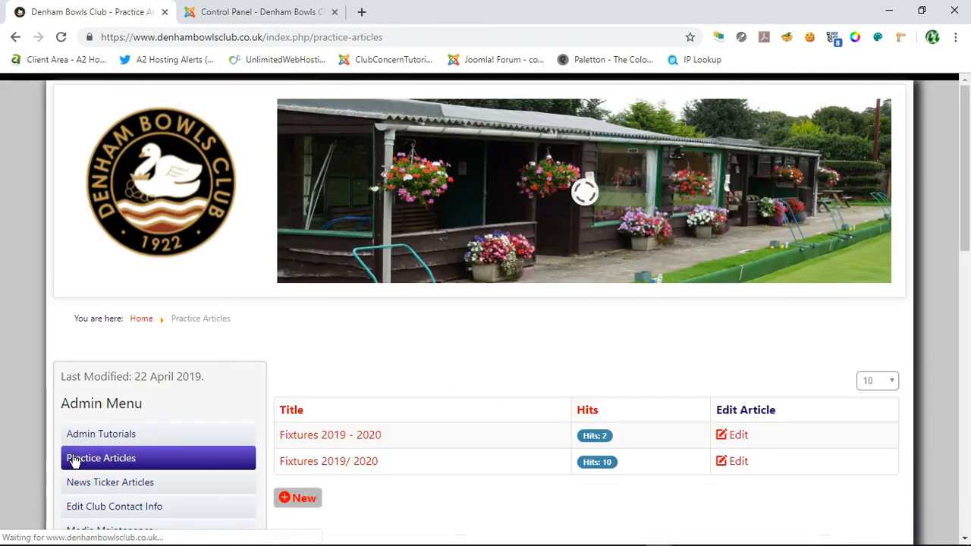
scroll(505, 361, down, 2)
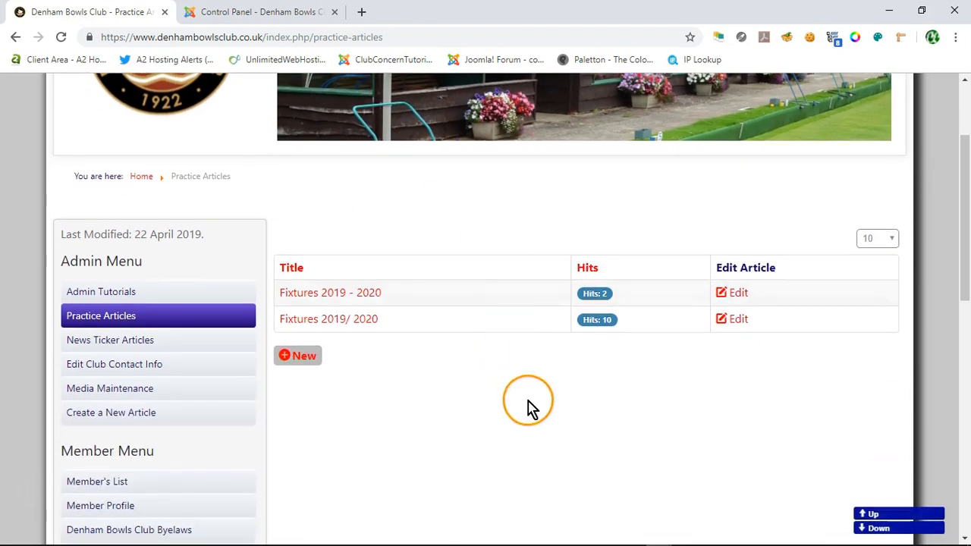
click(315, 319)
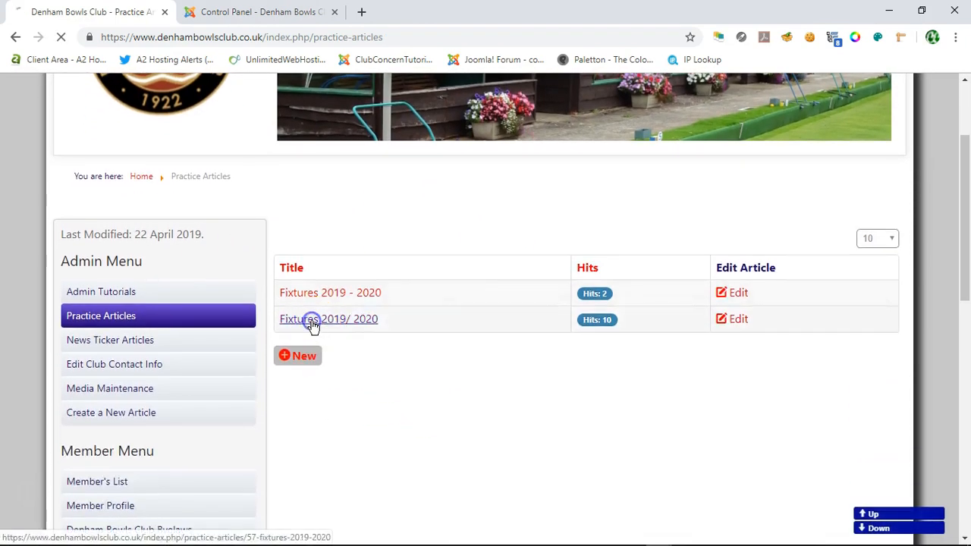
scroll(905, 358, down, 2)
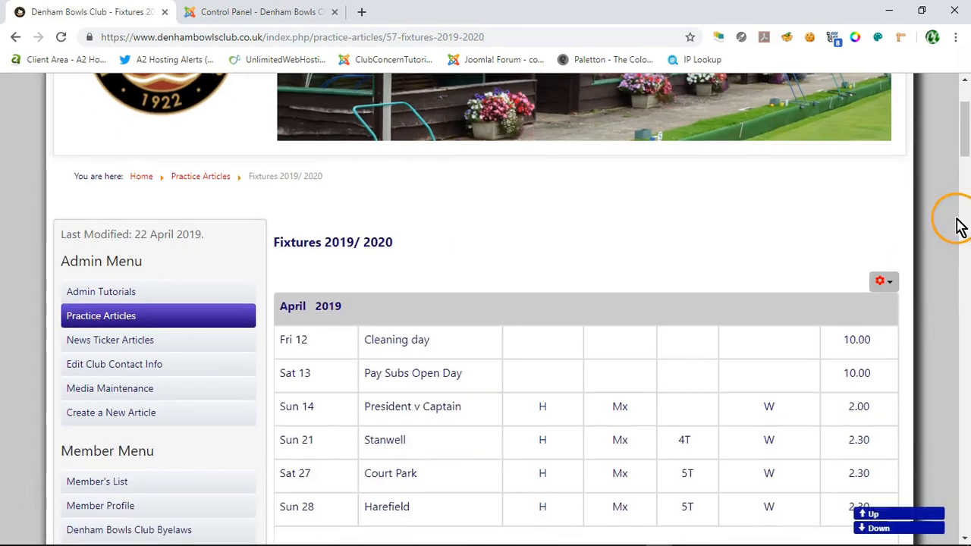
drag(967, 161, 933, 125)
scroll(177, 397, down, 2)
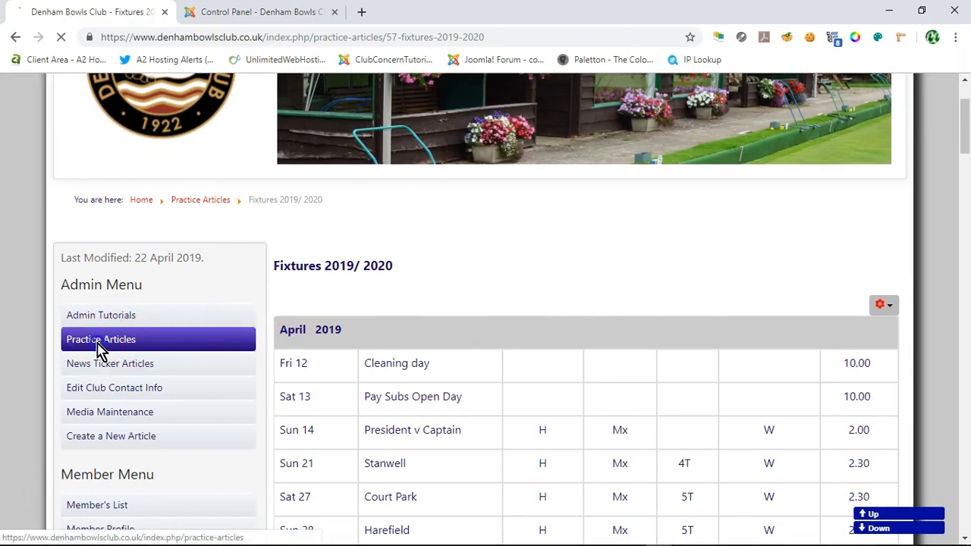
Step: Reopen the Fixtures 2019 - 2020 article from the practice articles list, look through it, and return to the list
click(126, 349)
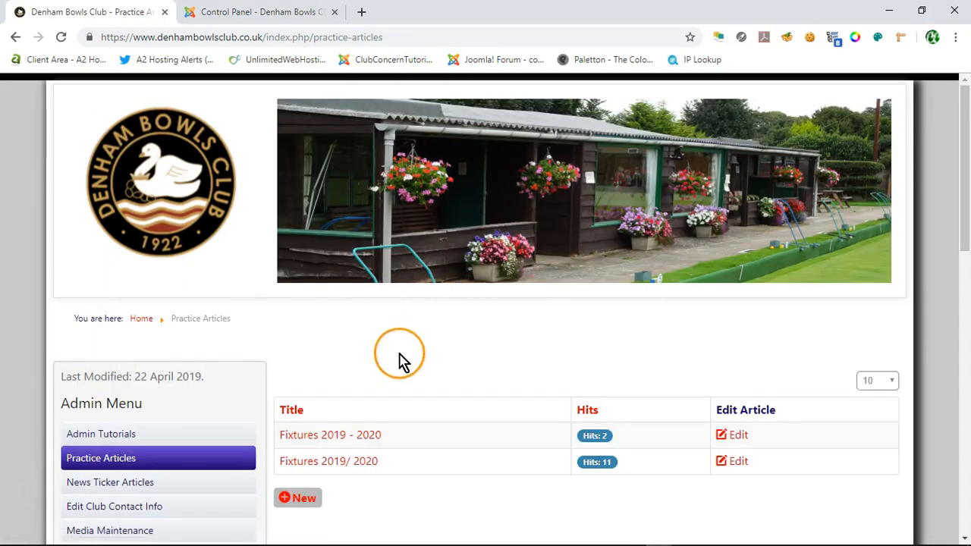
click(316, 437)
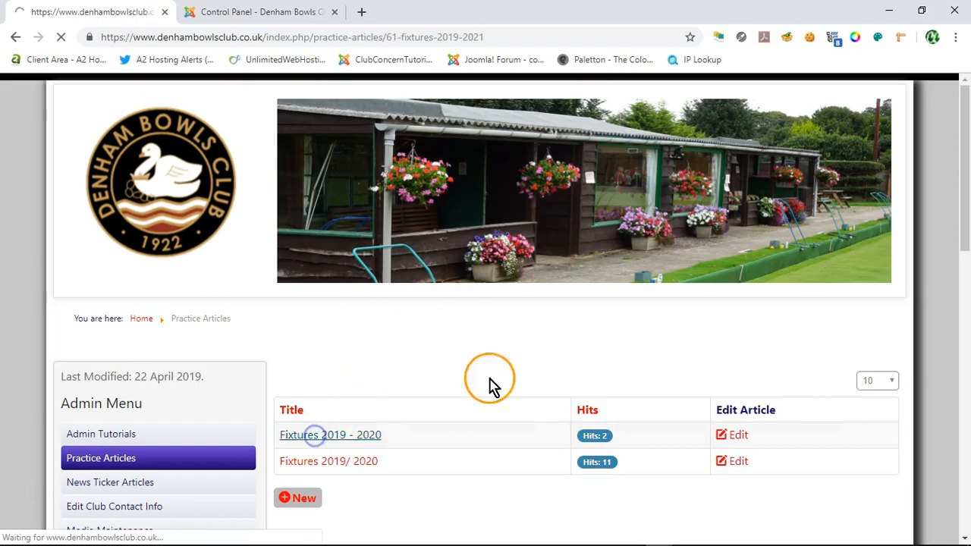
mouse_move(964, 109)
mouse_down()
mouse_move(968, 497)
mouse_move(964, 106)
mouse_up()
click(66, 491)
click(79, 458)
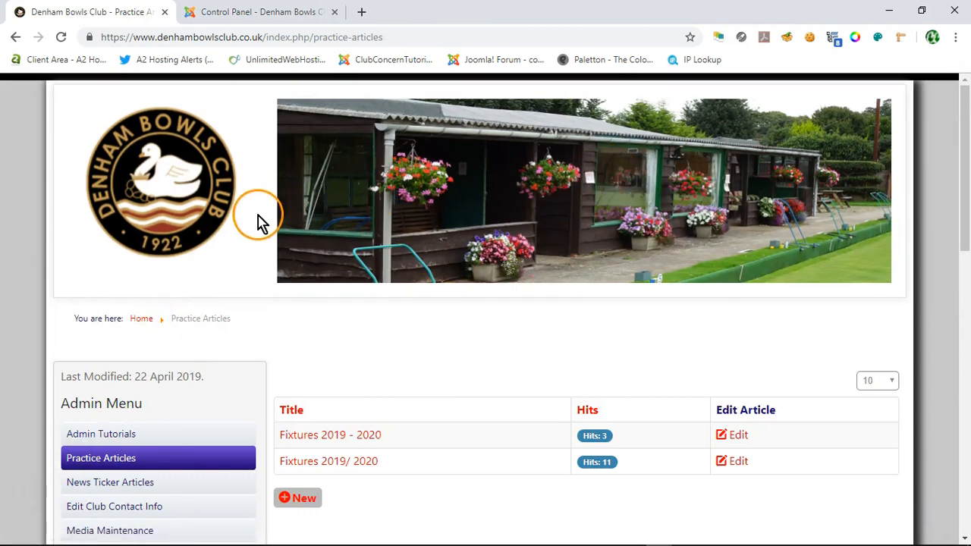
scroll(258, 220, down, 2)
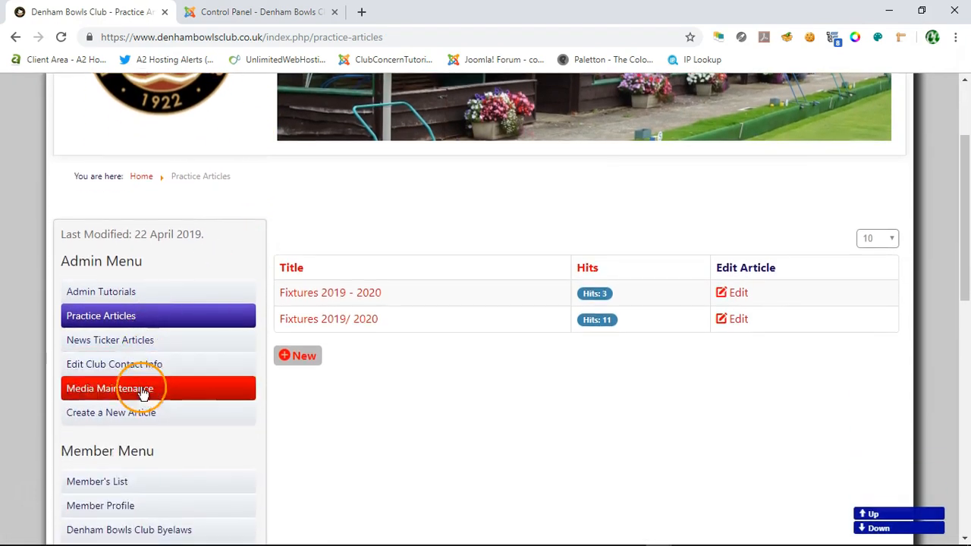
scroll(242, 382, down, 2)
scroll(52, 373, down, 2)
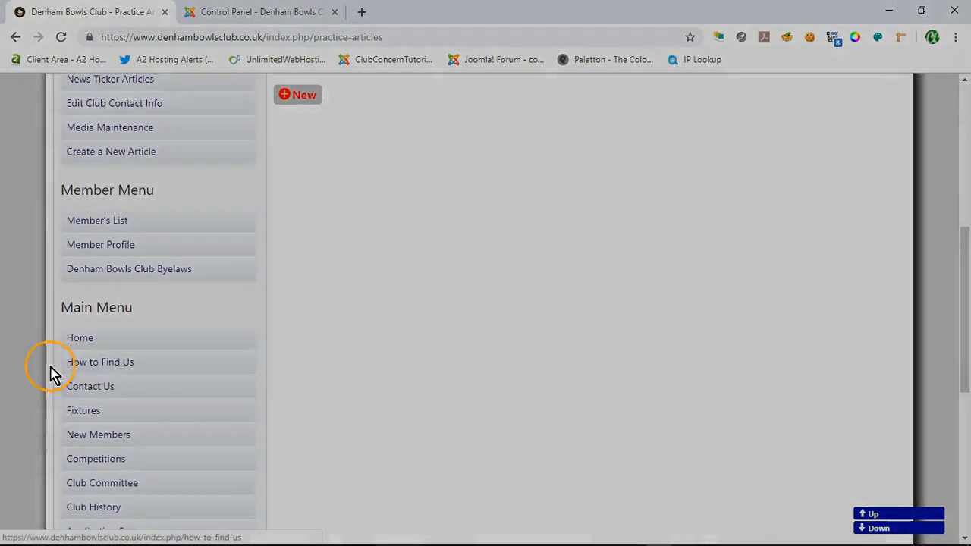